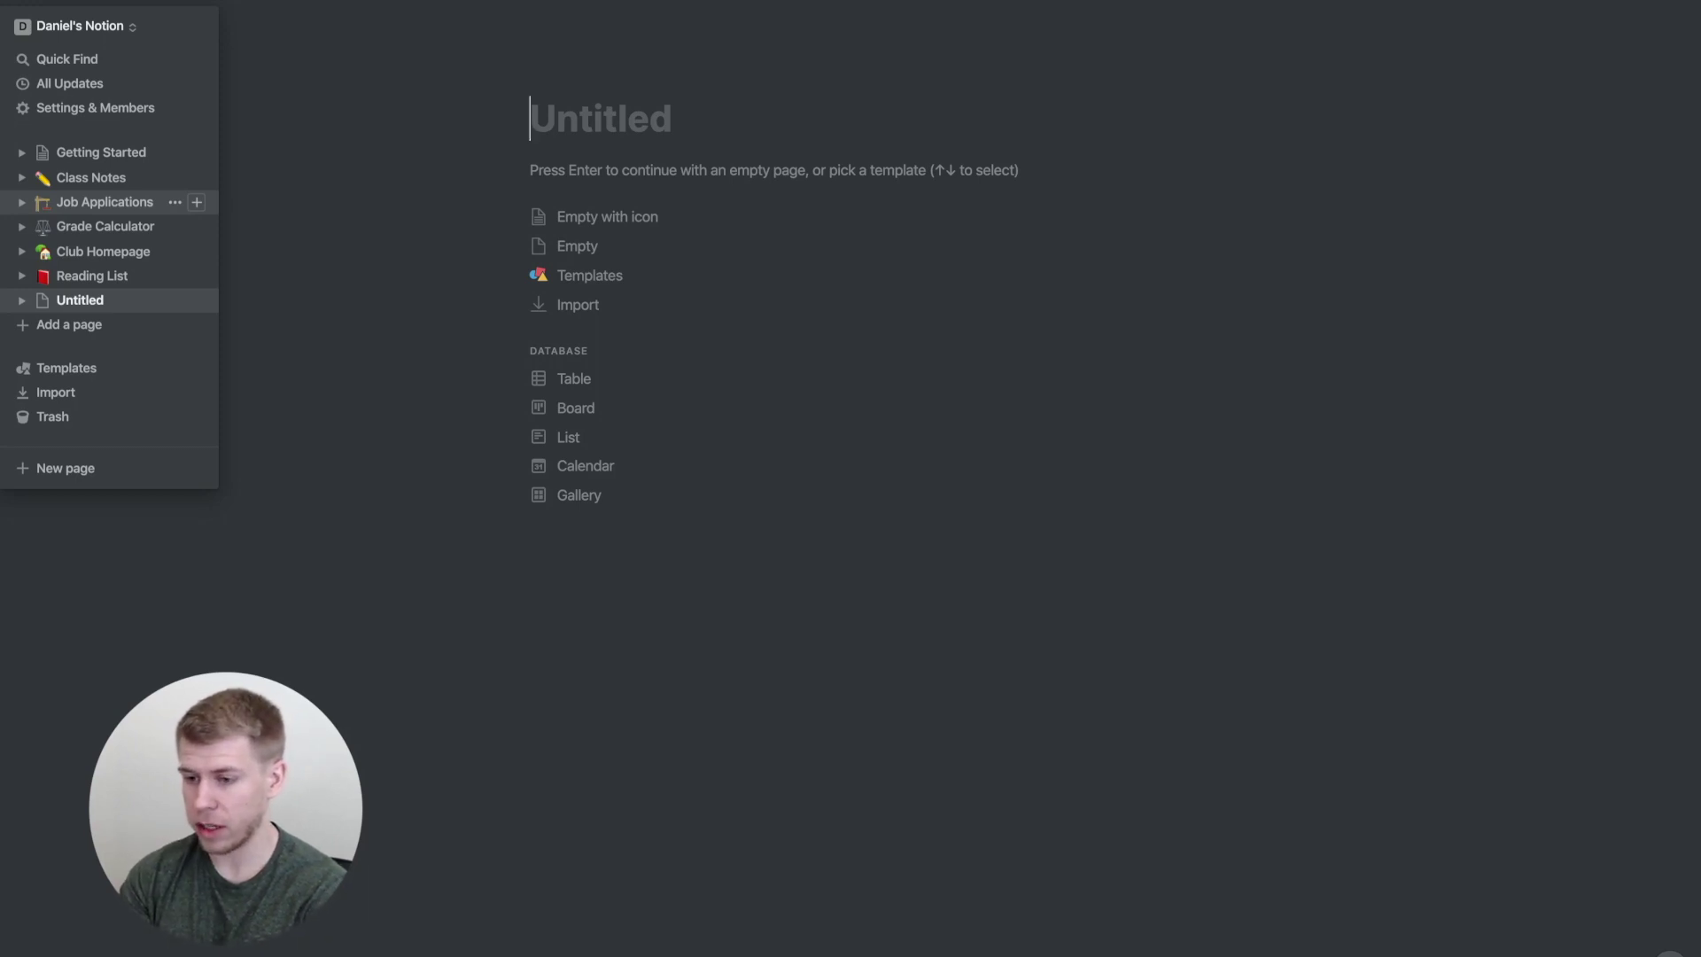
Title the page 'To-Do List' and start a to-do checkbox block below it
text(To-Do Lis)
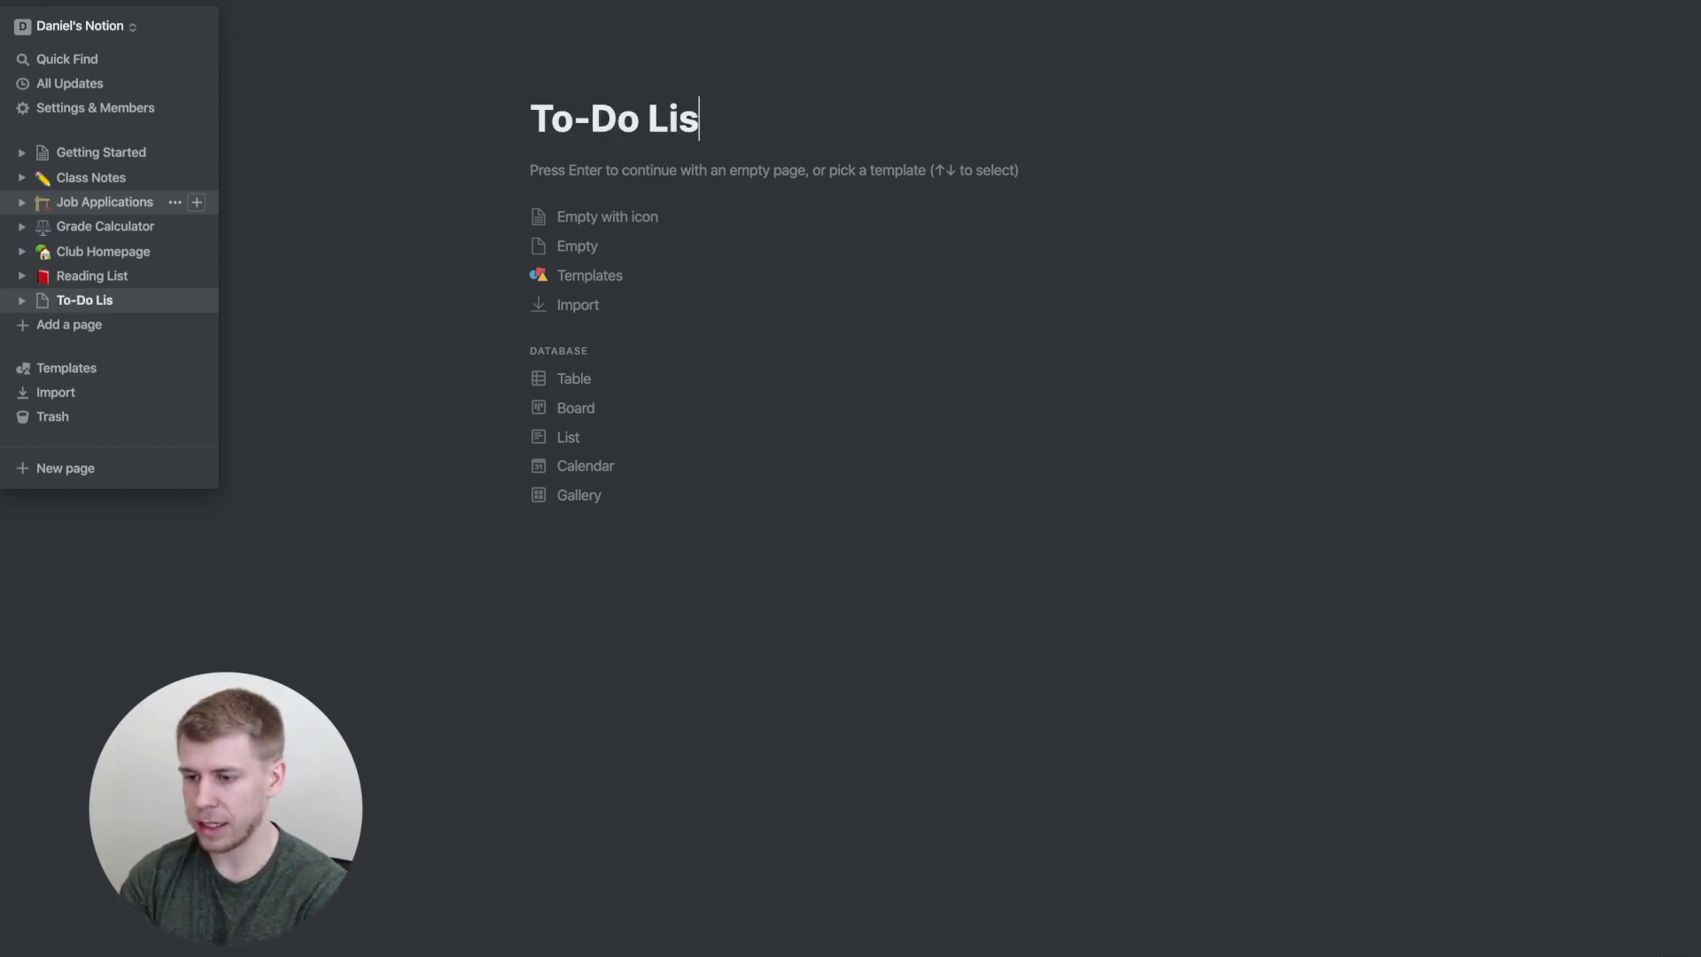
text(t)
key(Return)
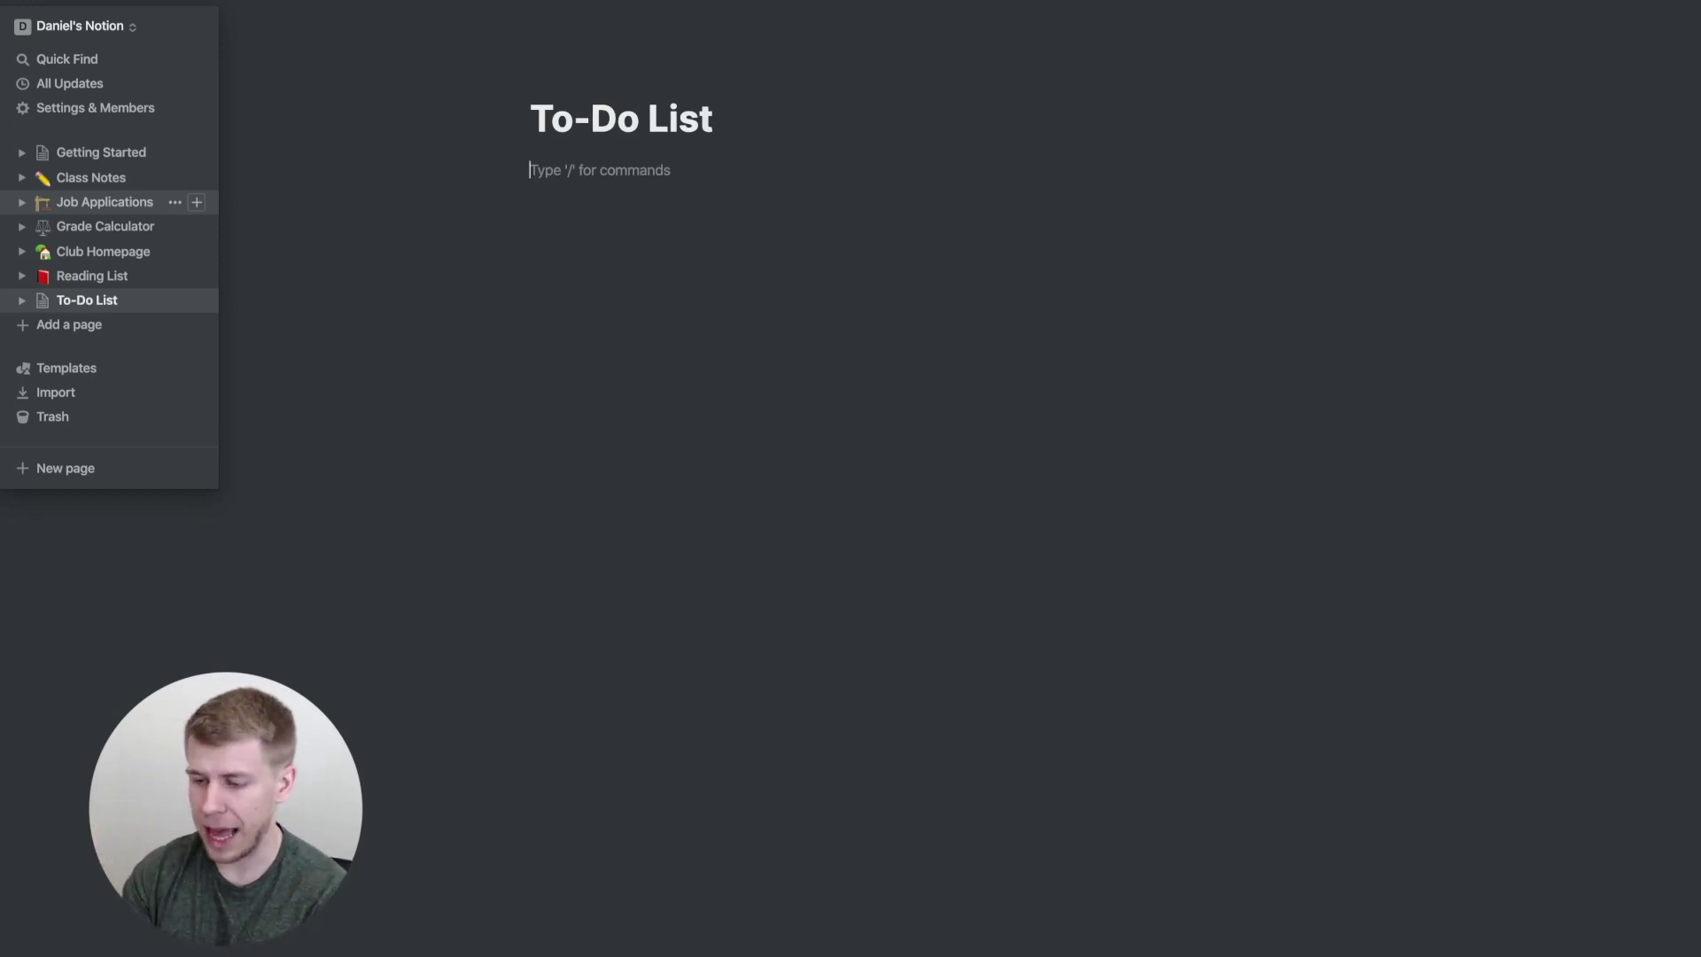
text(/)
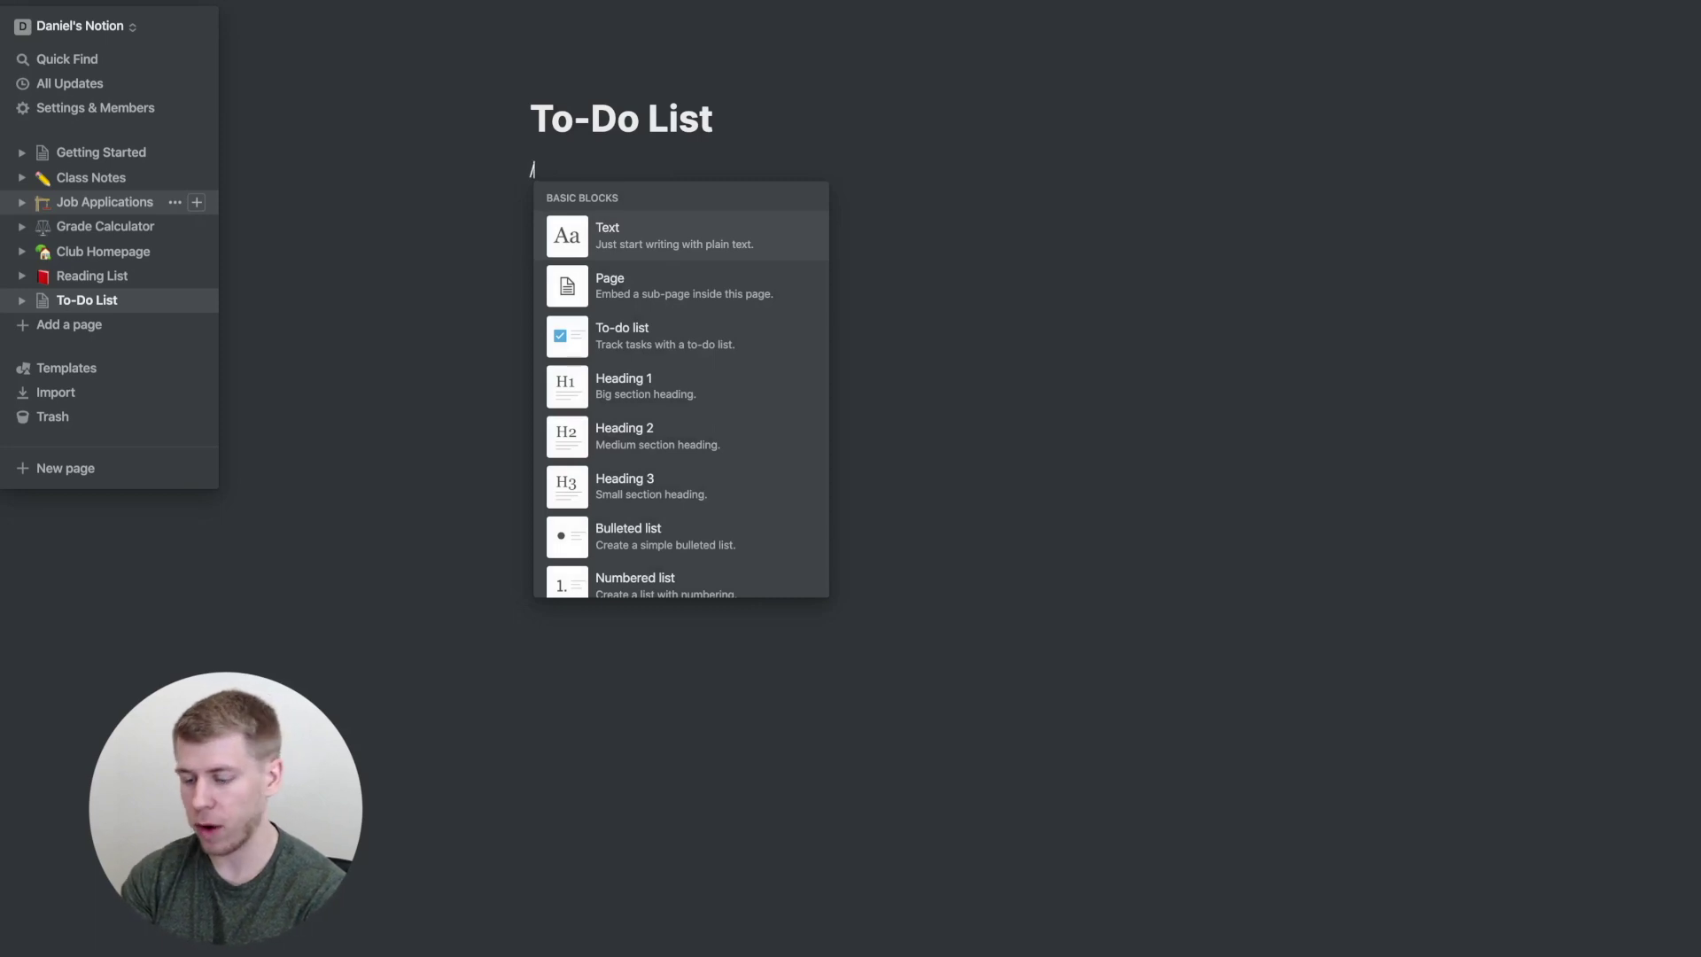
text(to)
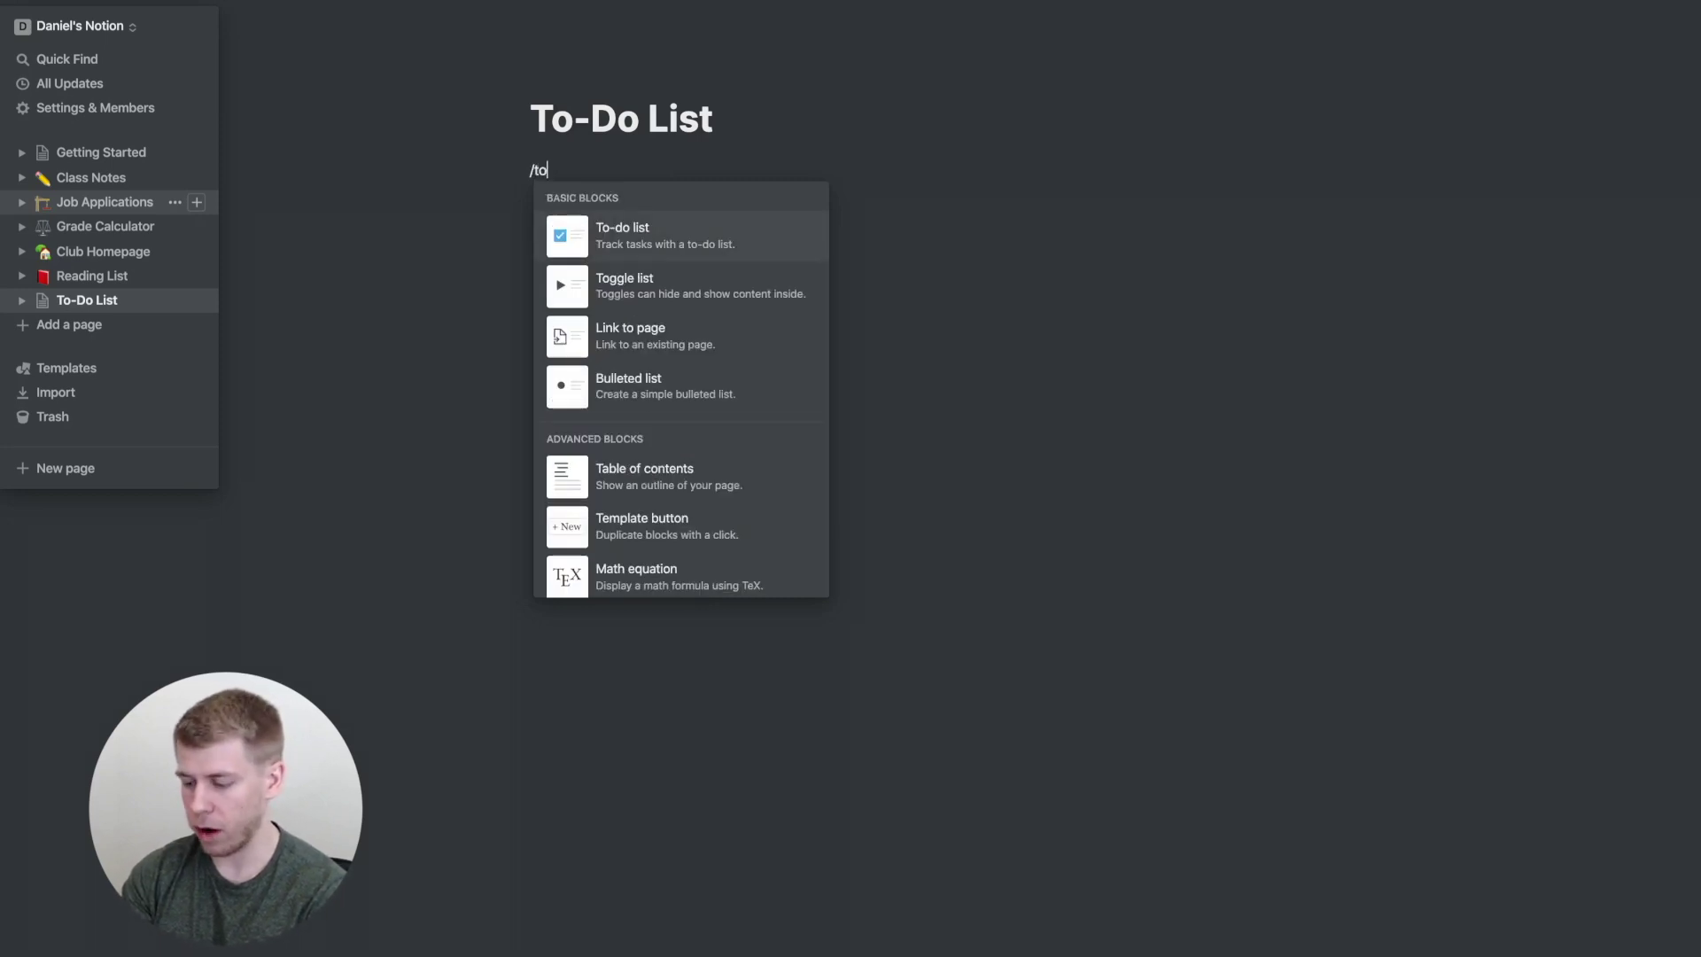
key(Return)
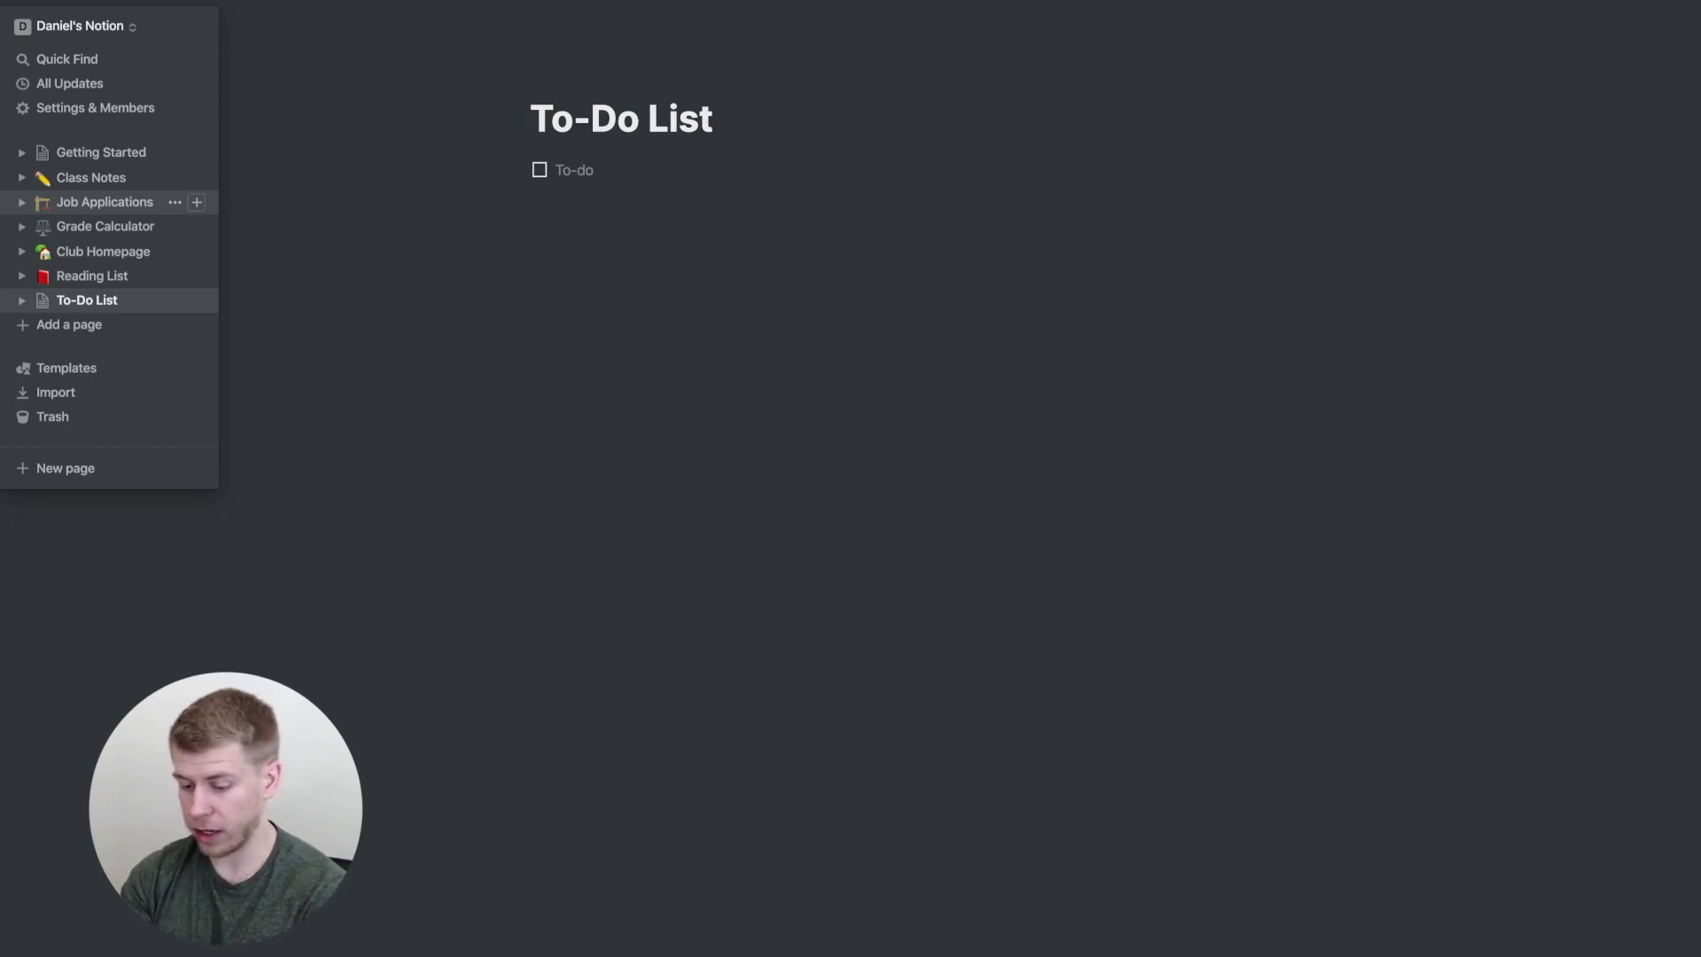
Add the to-dos 'Go to grocery store', 'Clean the house' and 'Love my wife'
text(Go to groce)
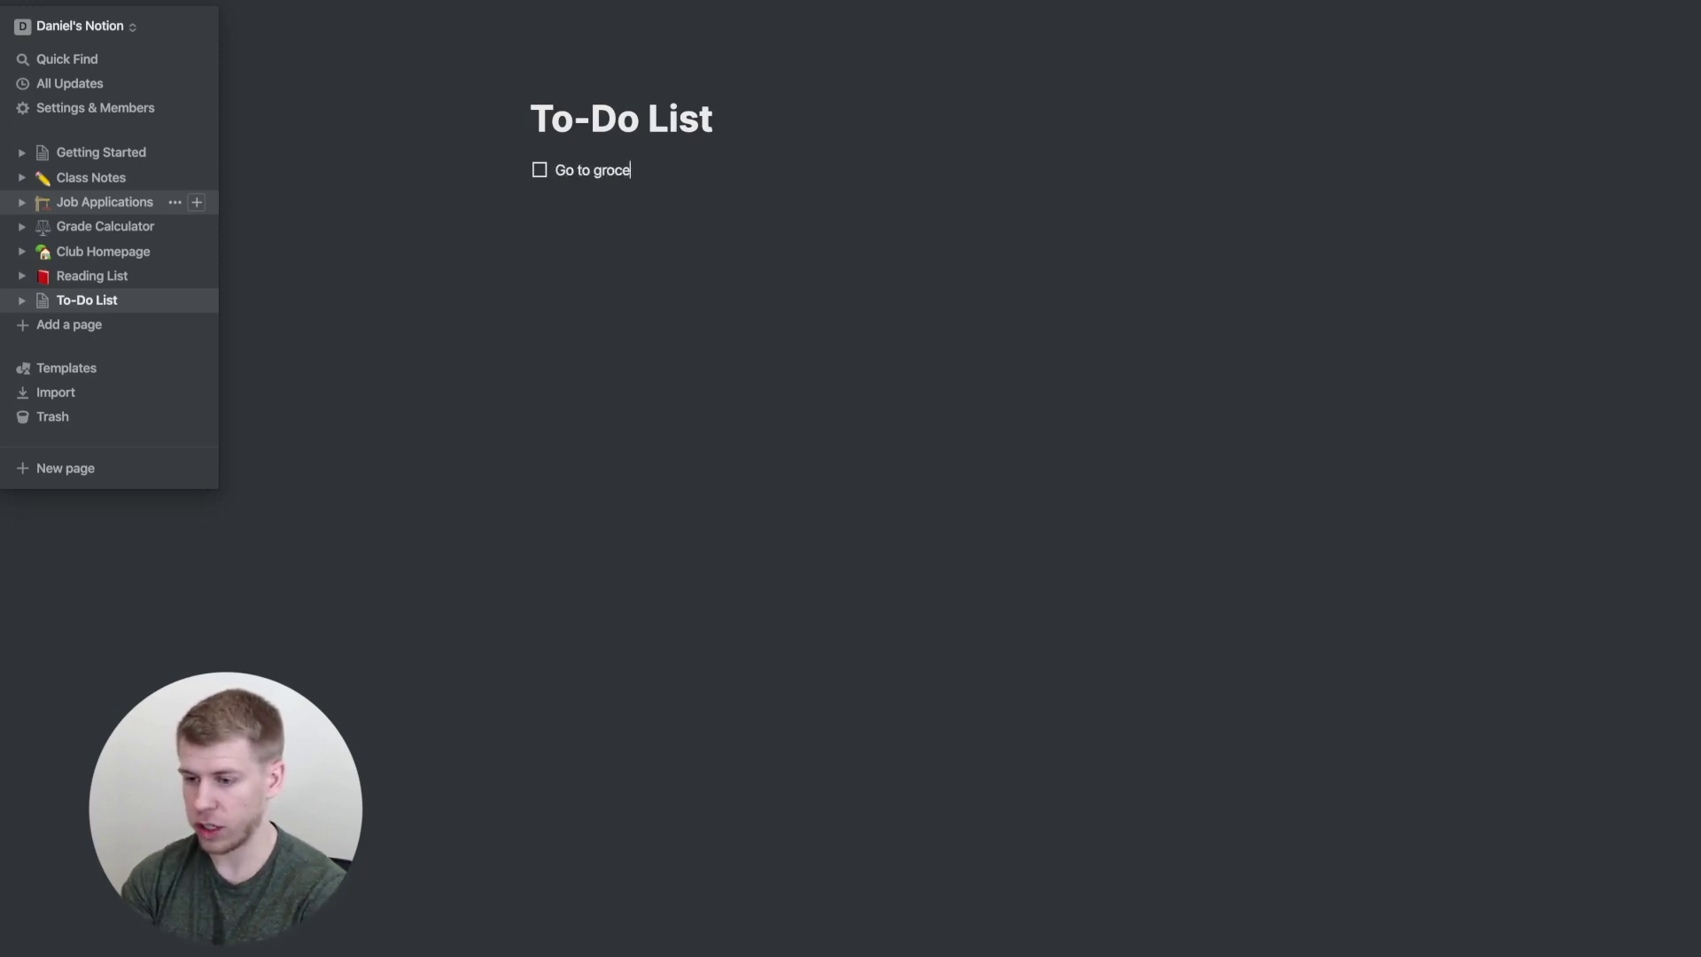
text(ry store)
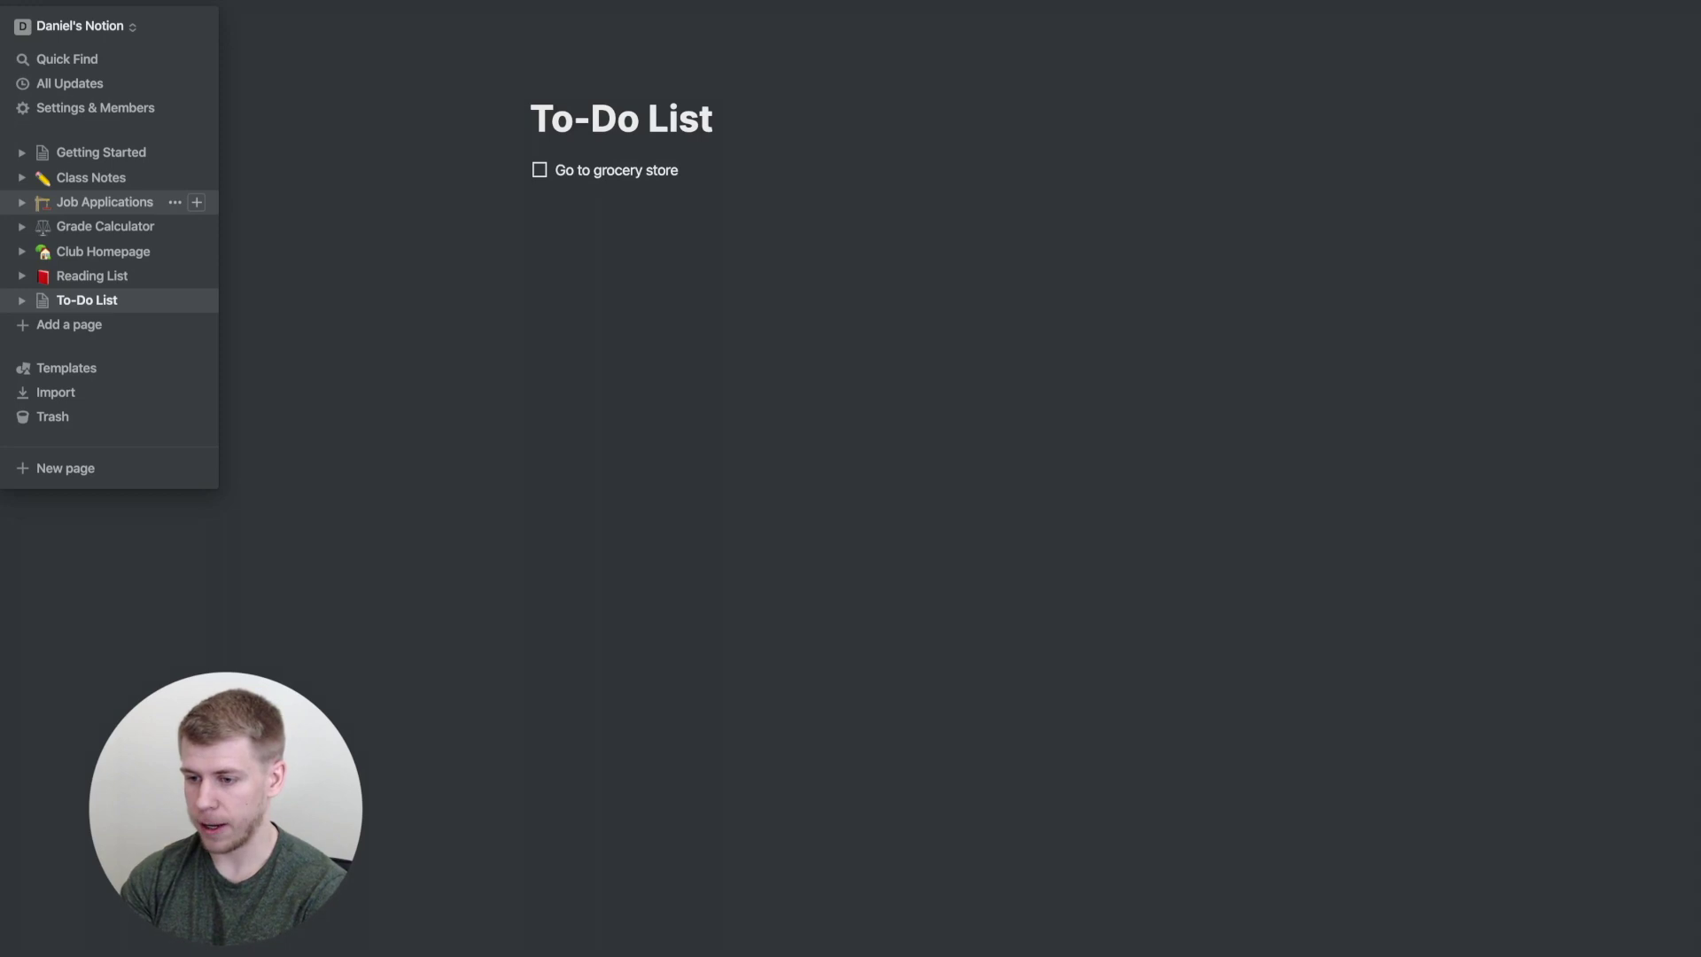
key(Return)
text(C)
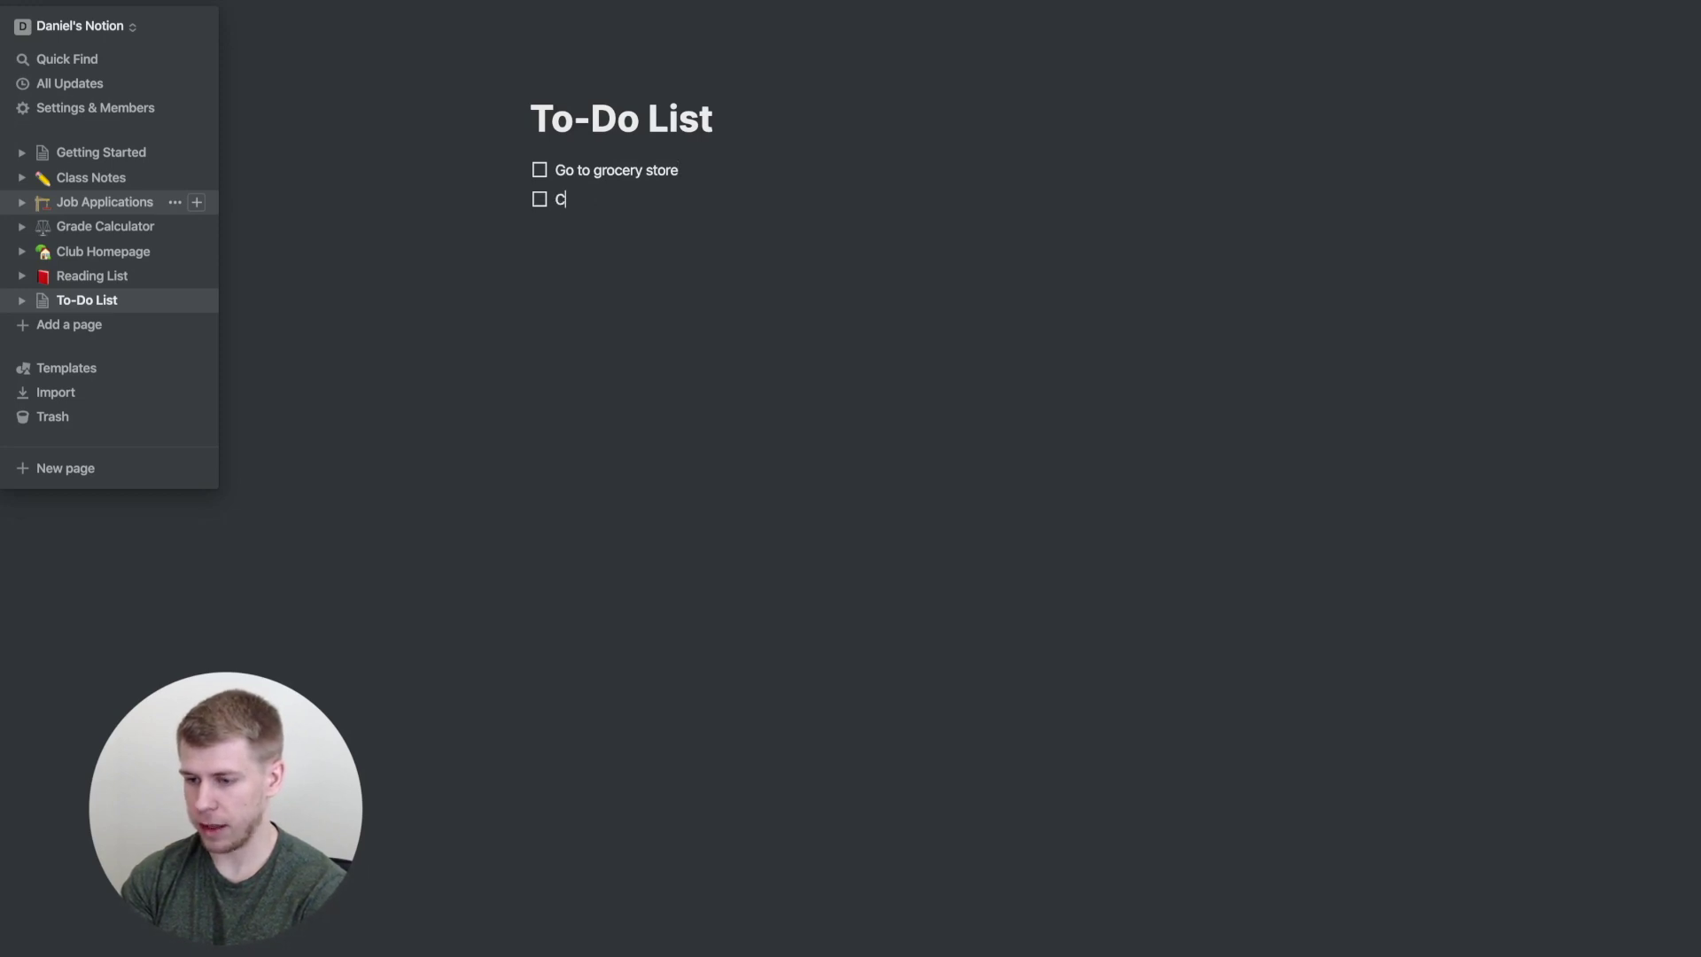
text(lean the house)
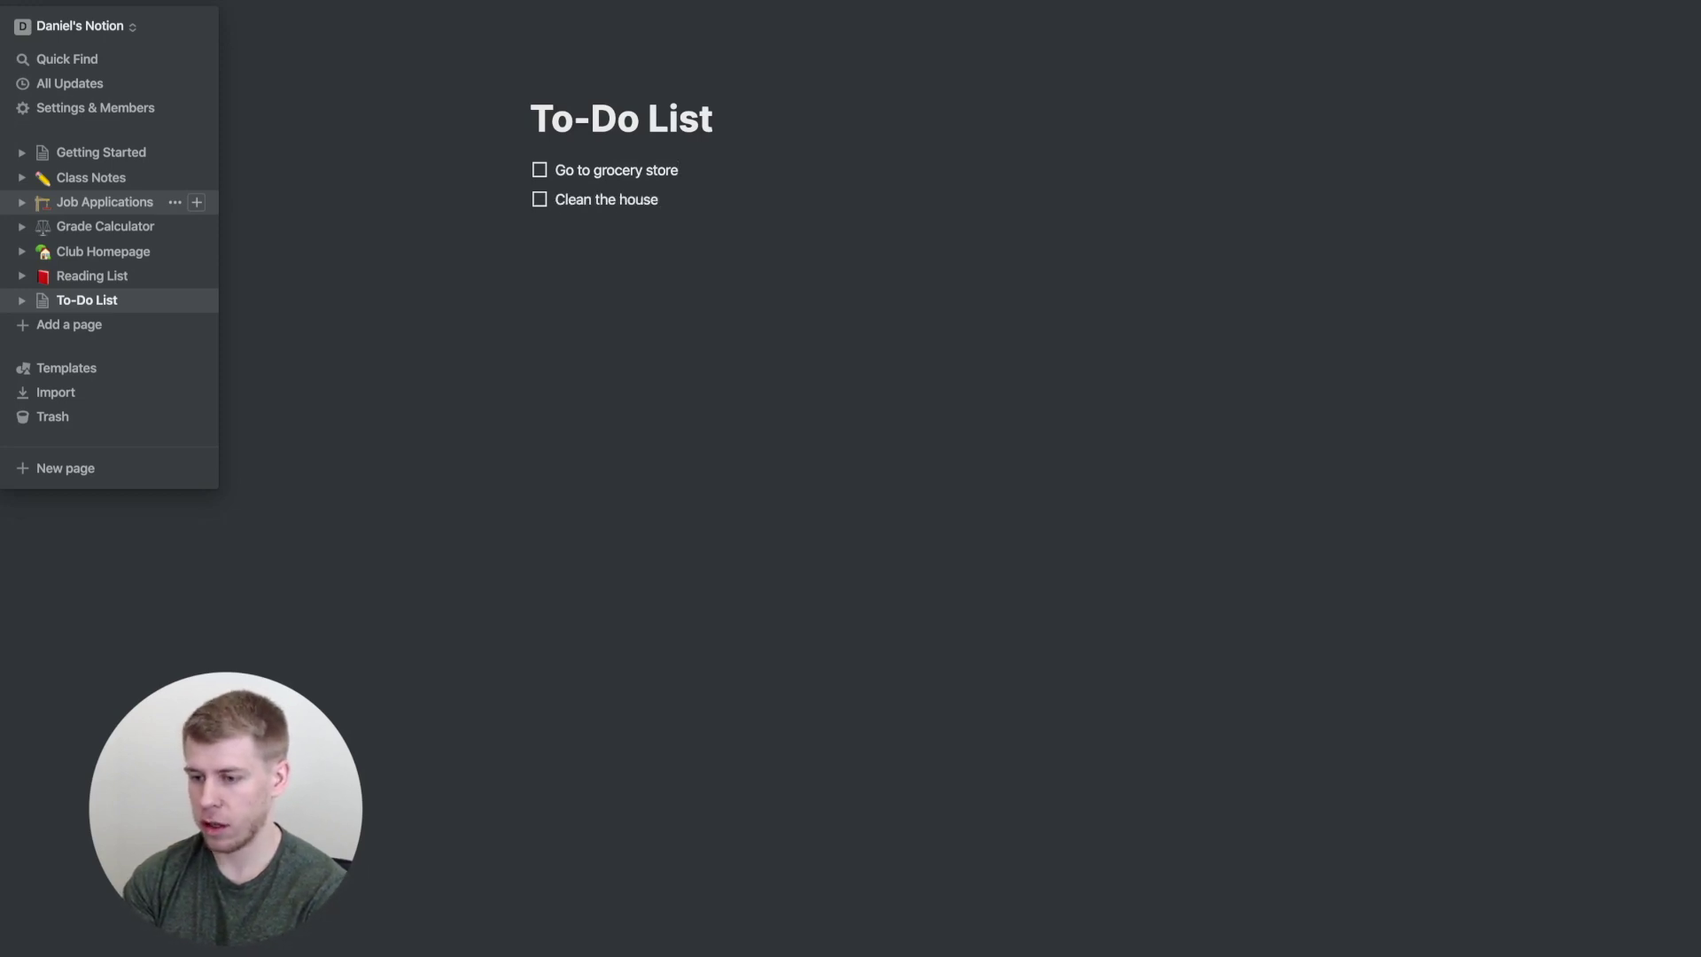
key(Return)
text(Love my )
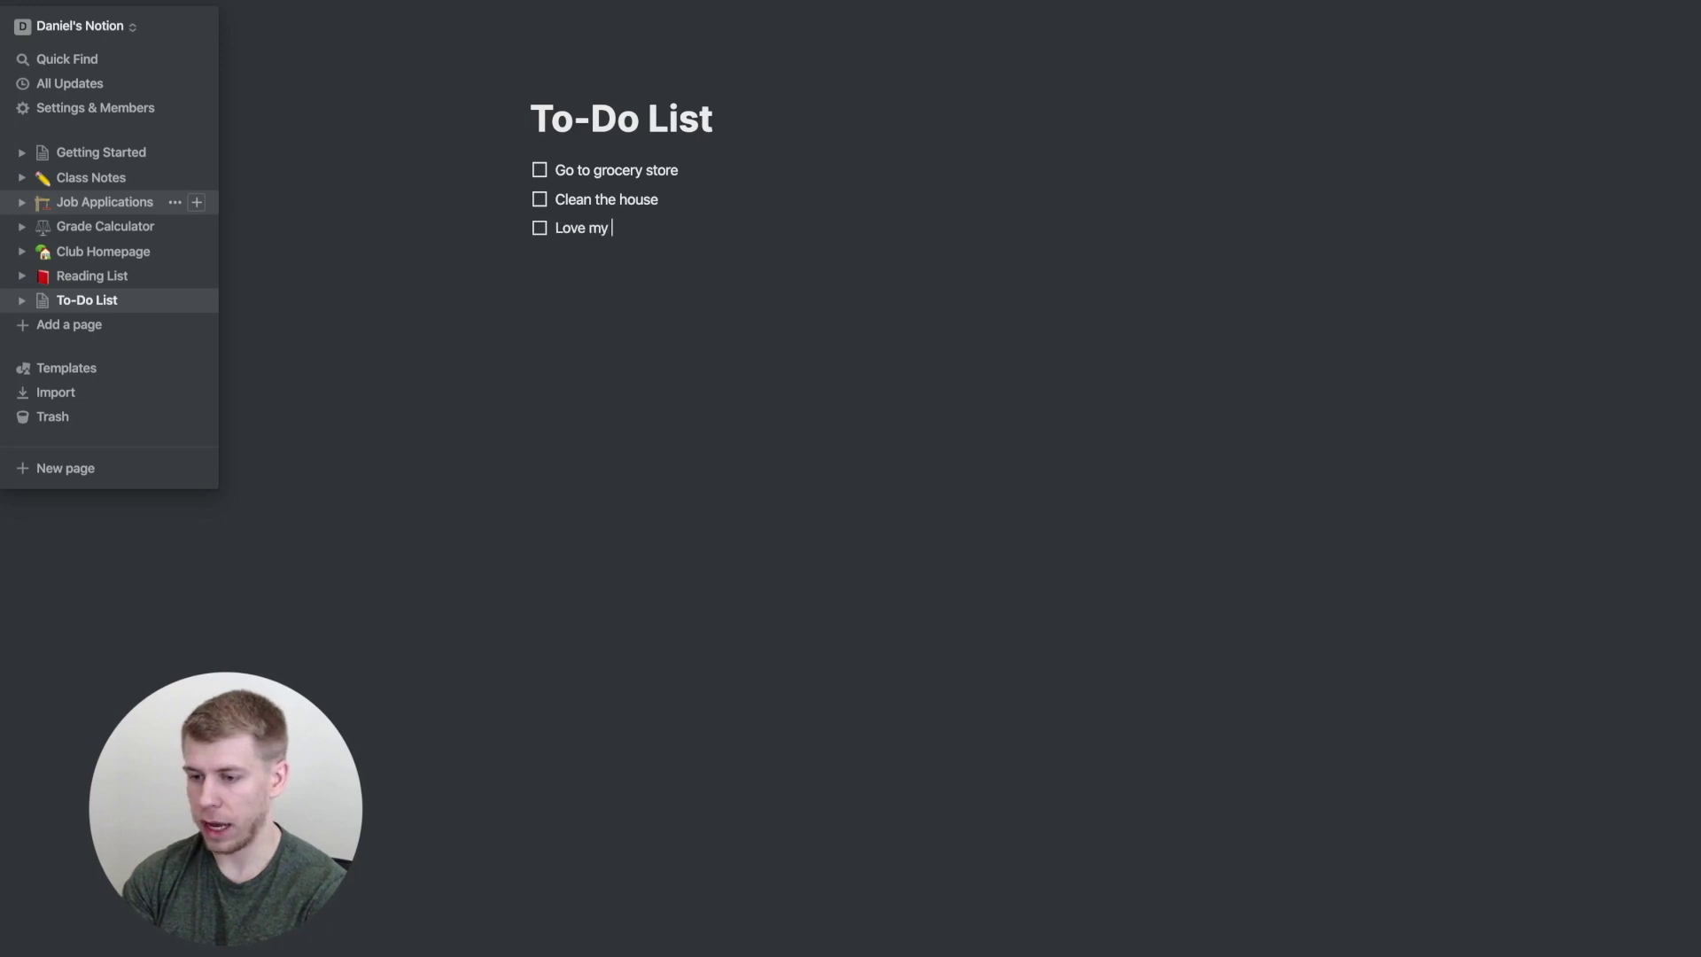
text(wife)
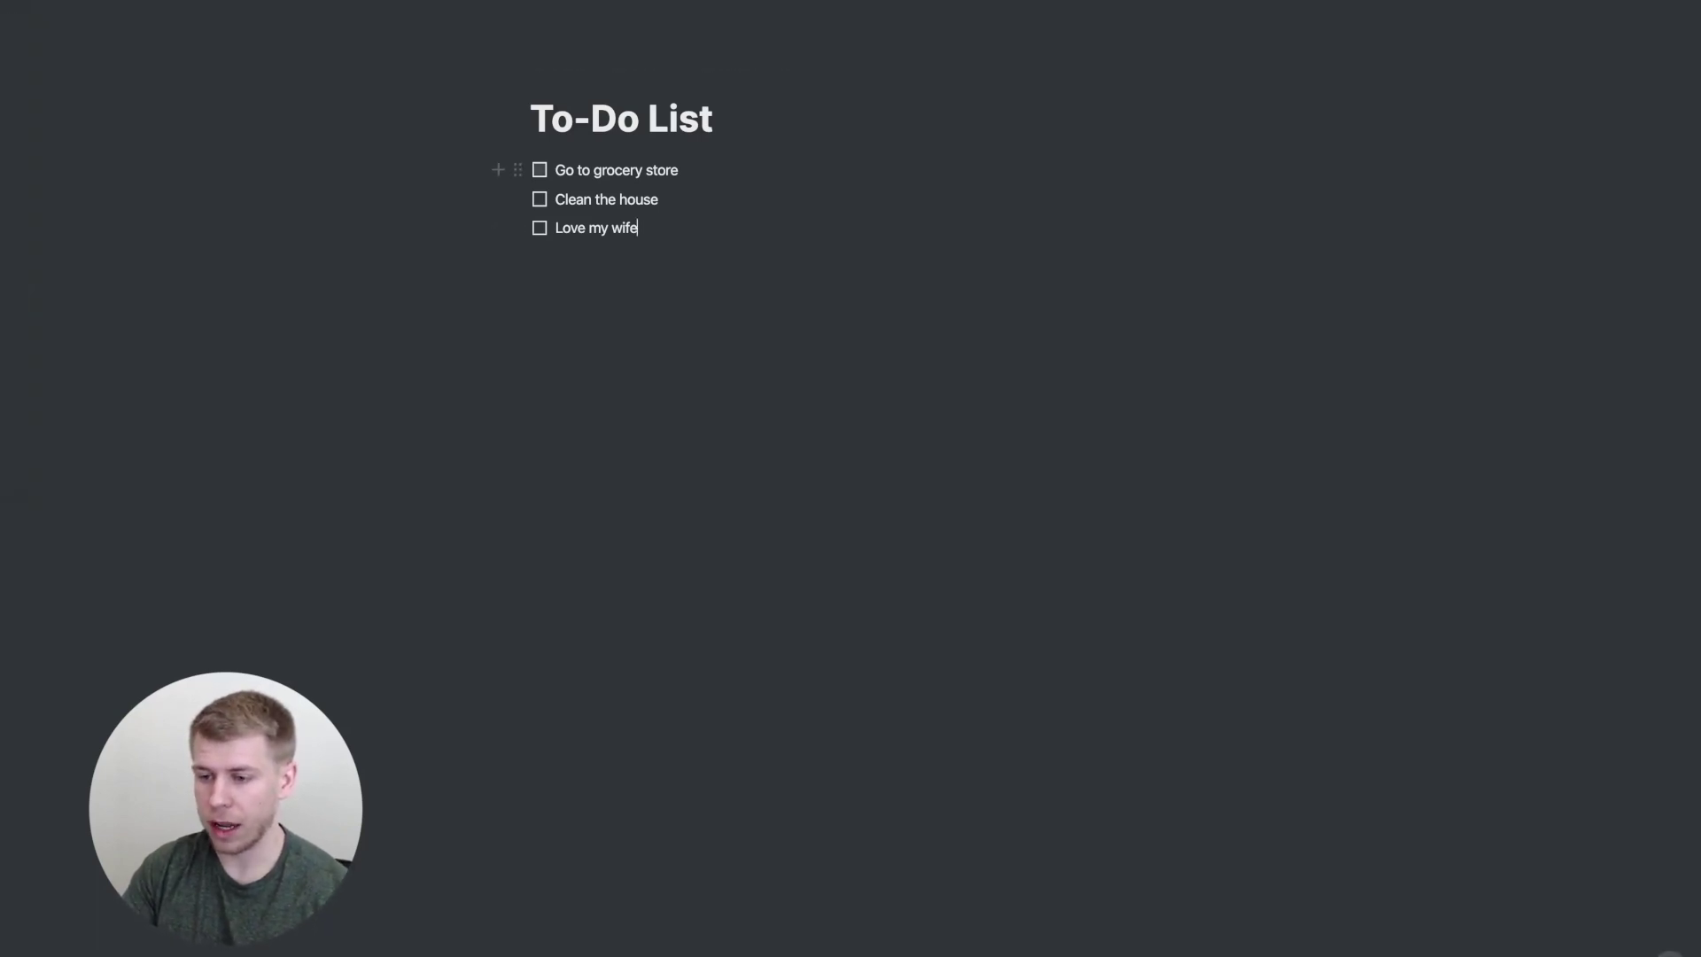
click(539, 170)
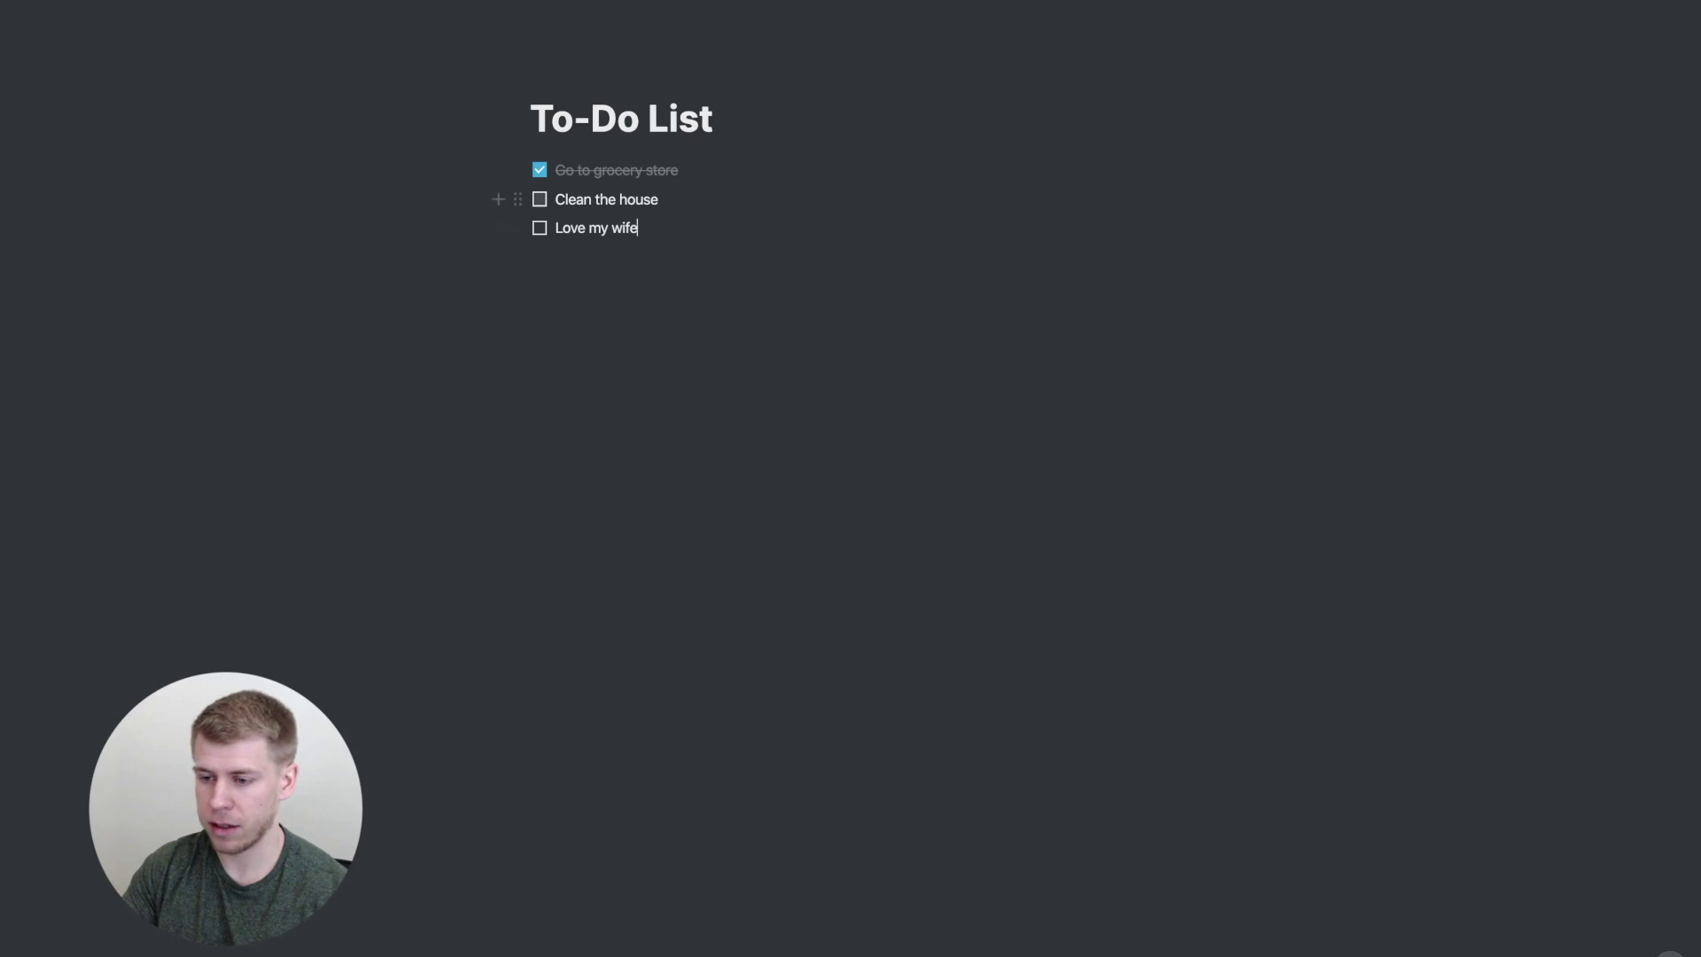
click(539, 198)
click(539, 228)
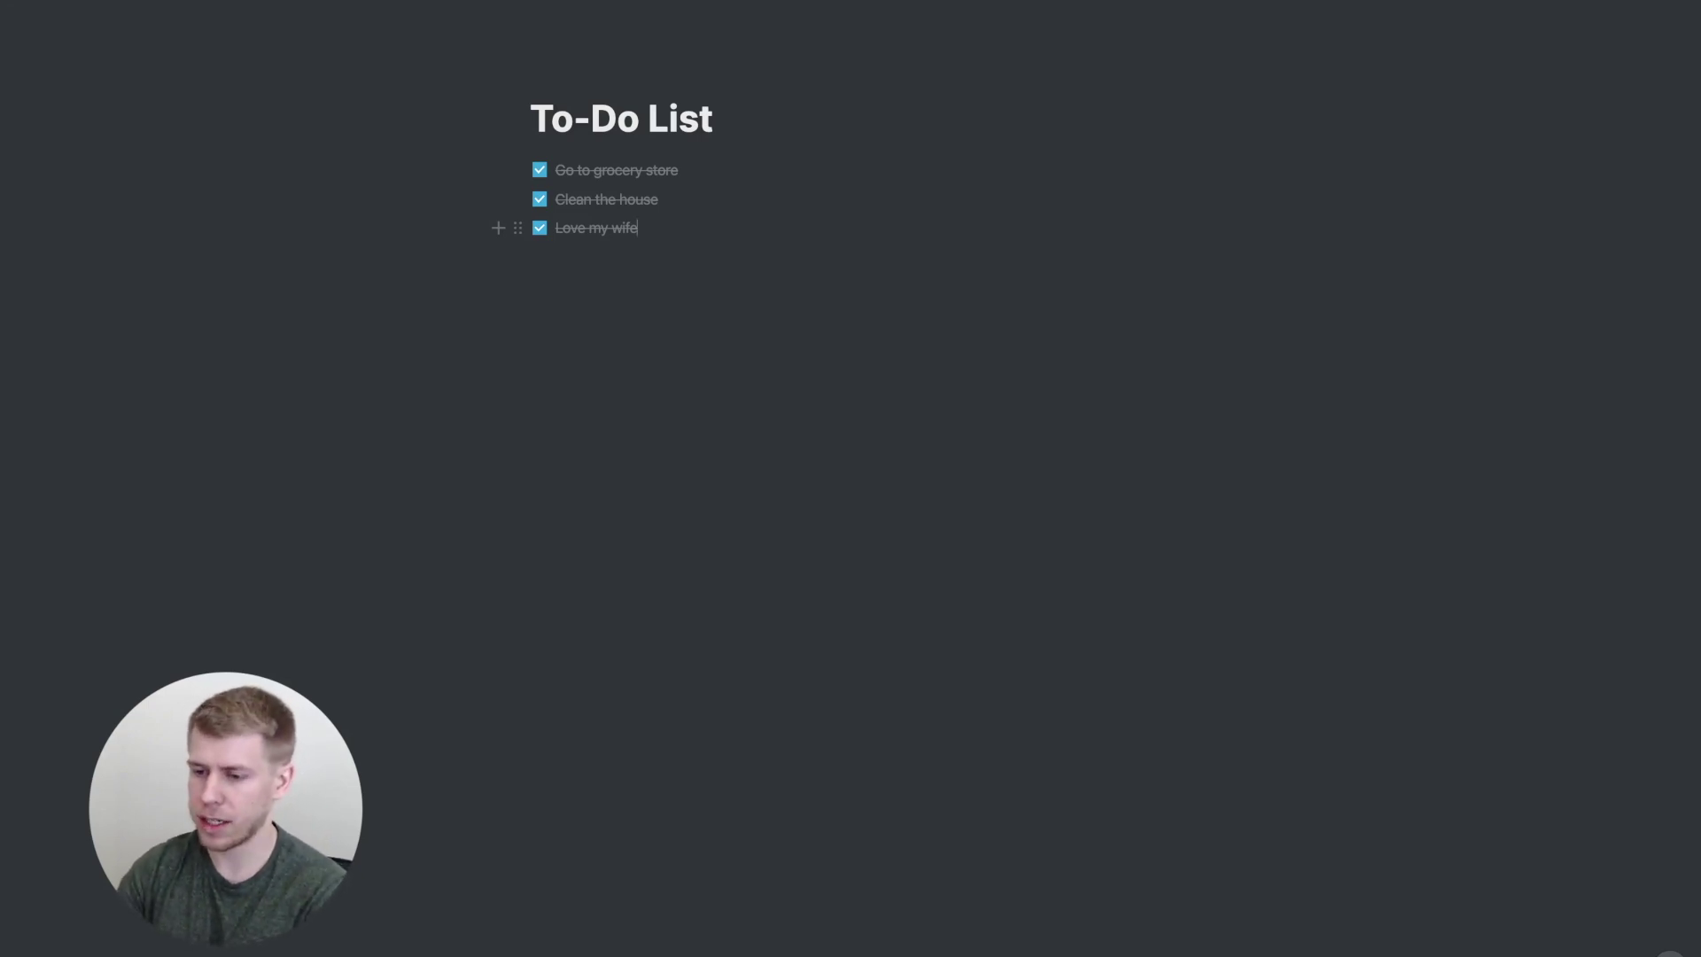
click(540, 169)
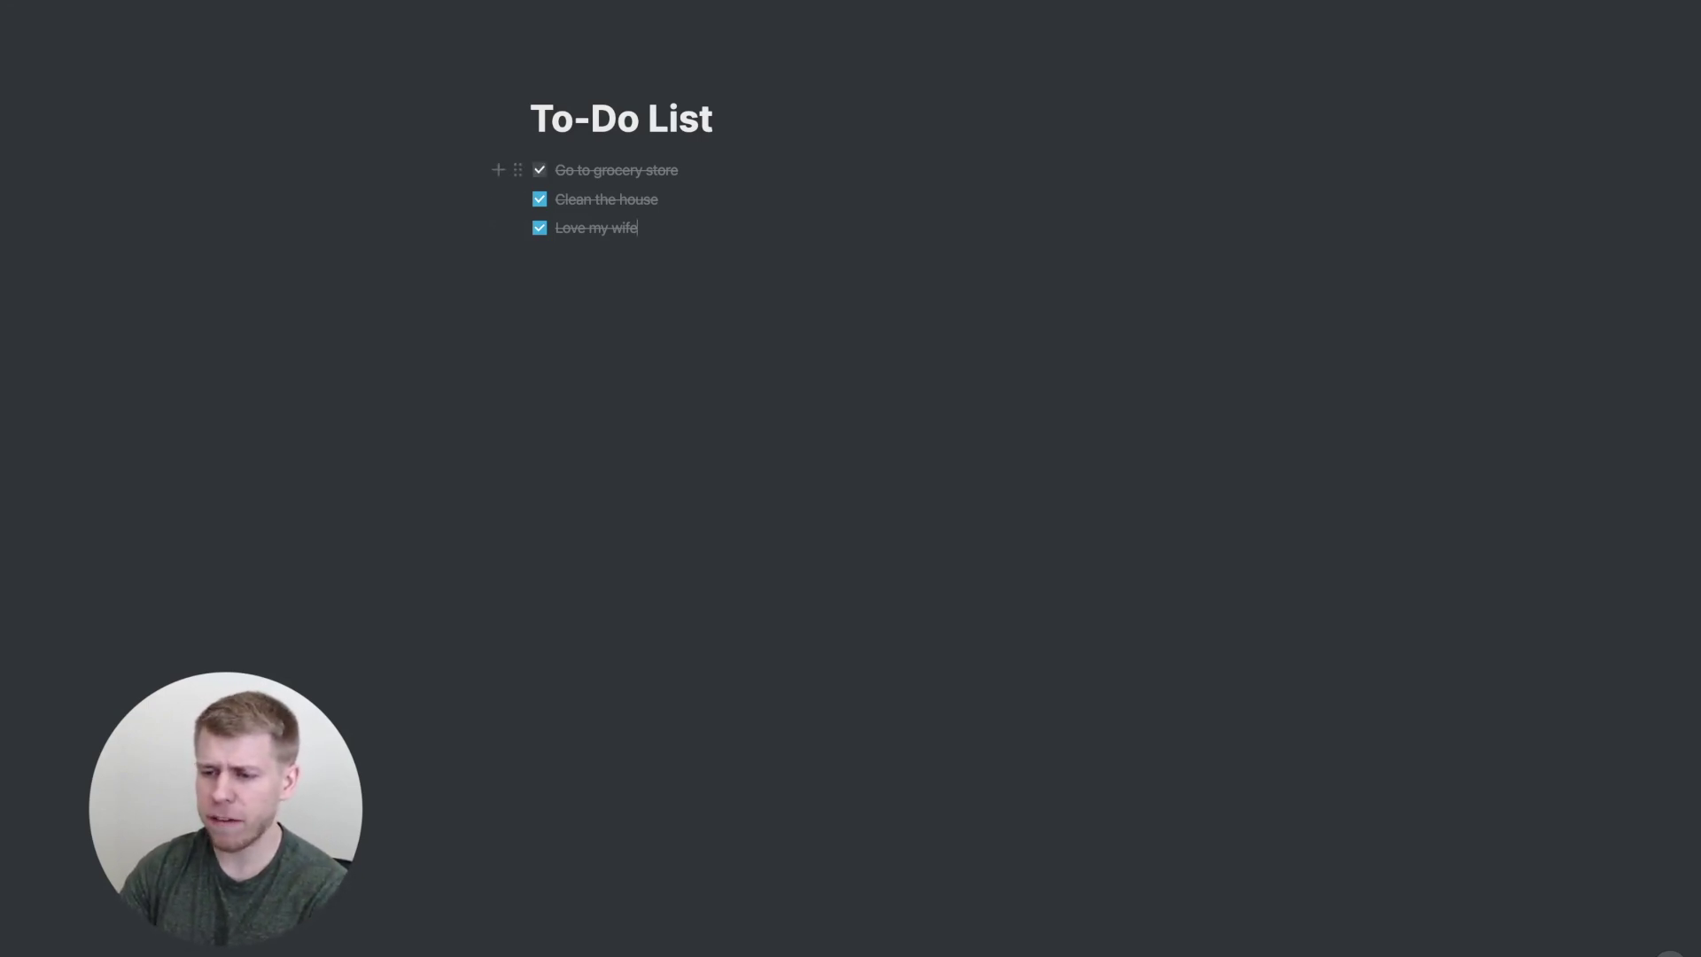
click(539, 199)
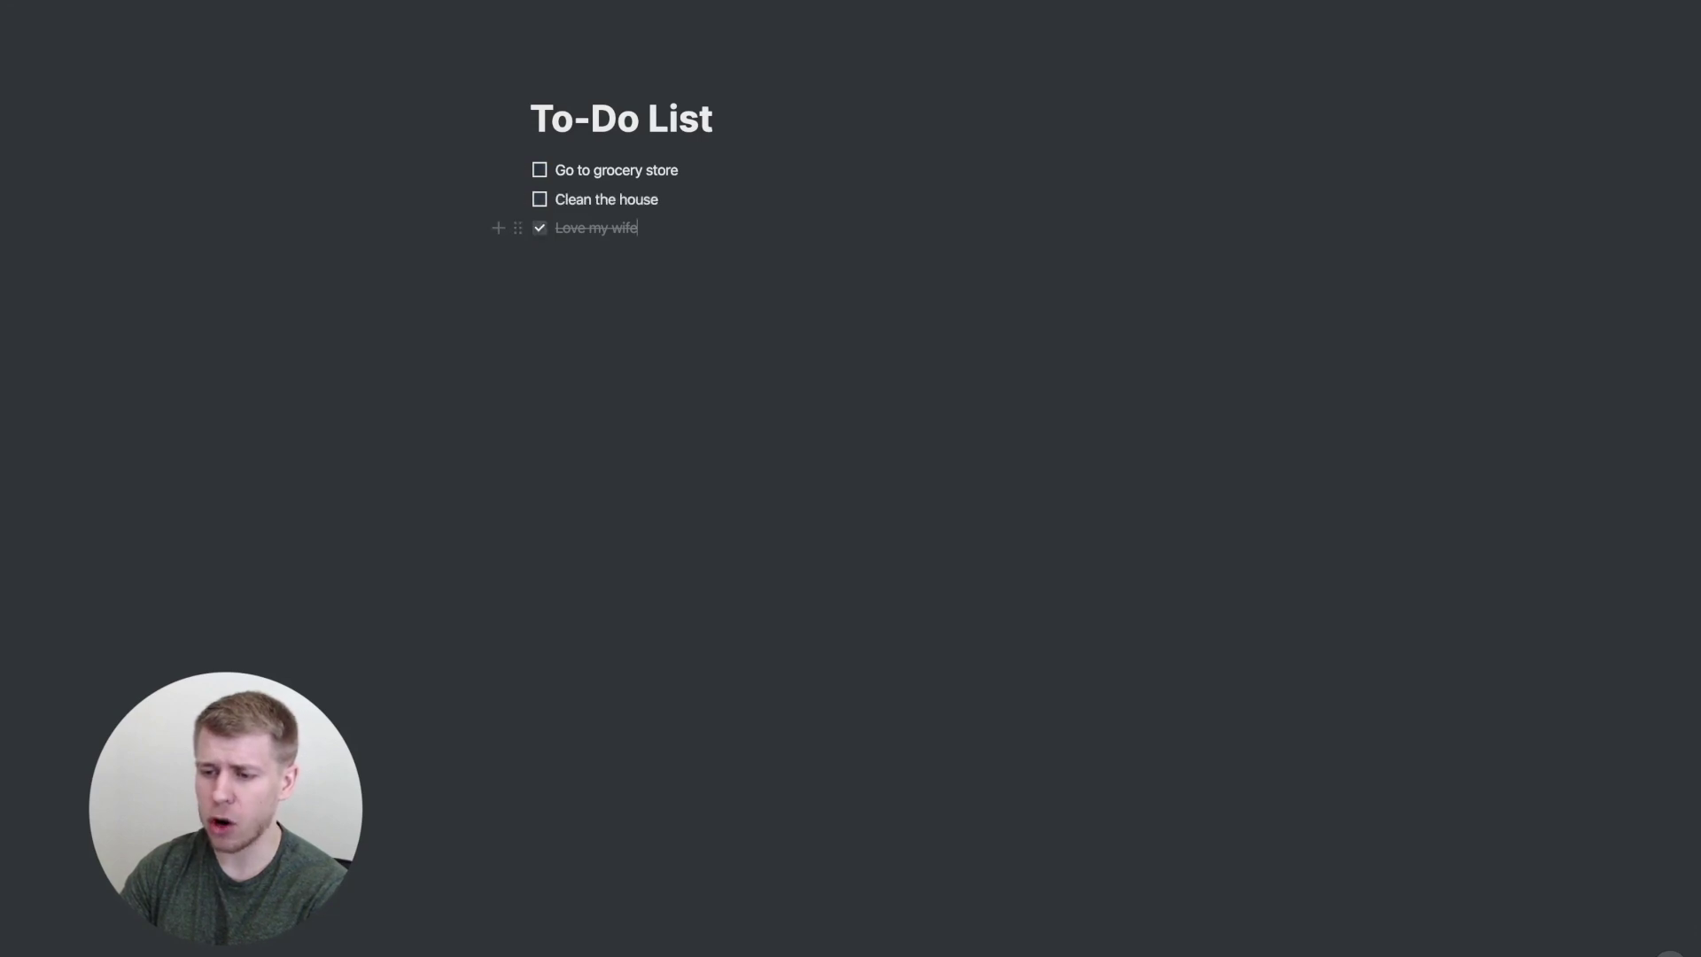
click(539, 228)
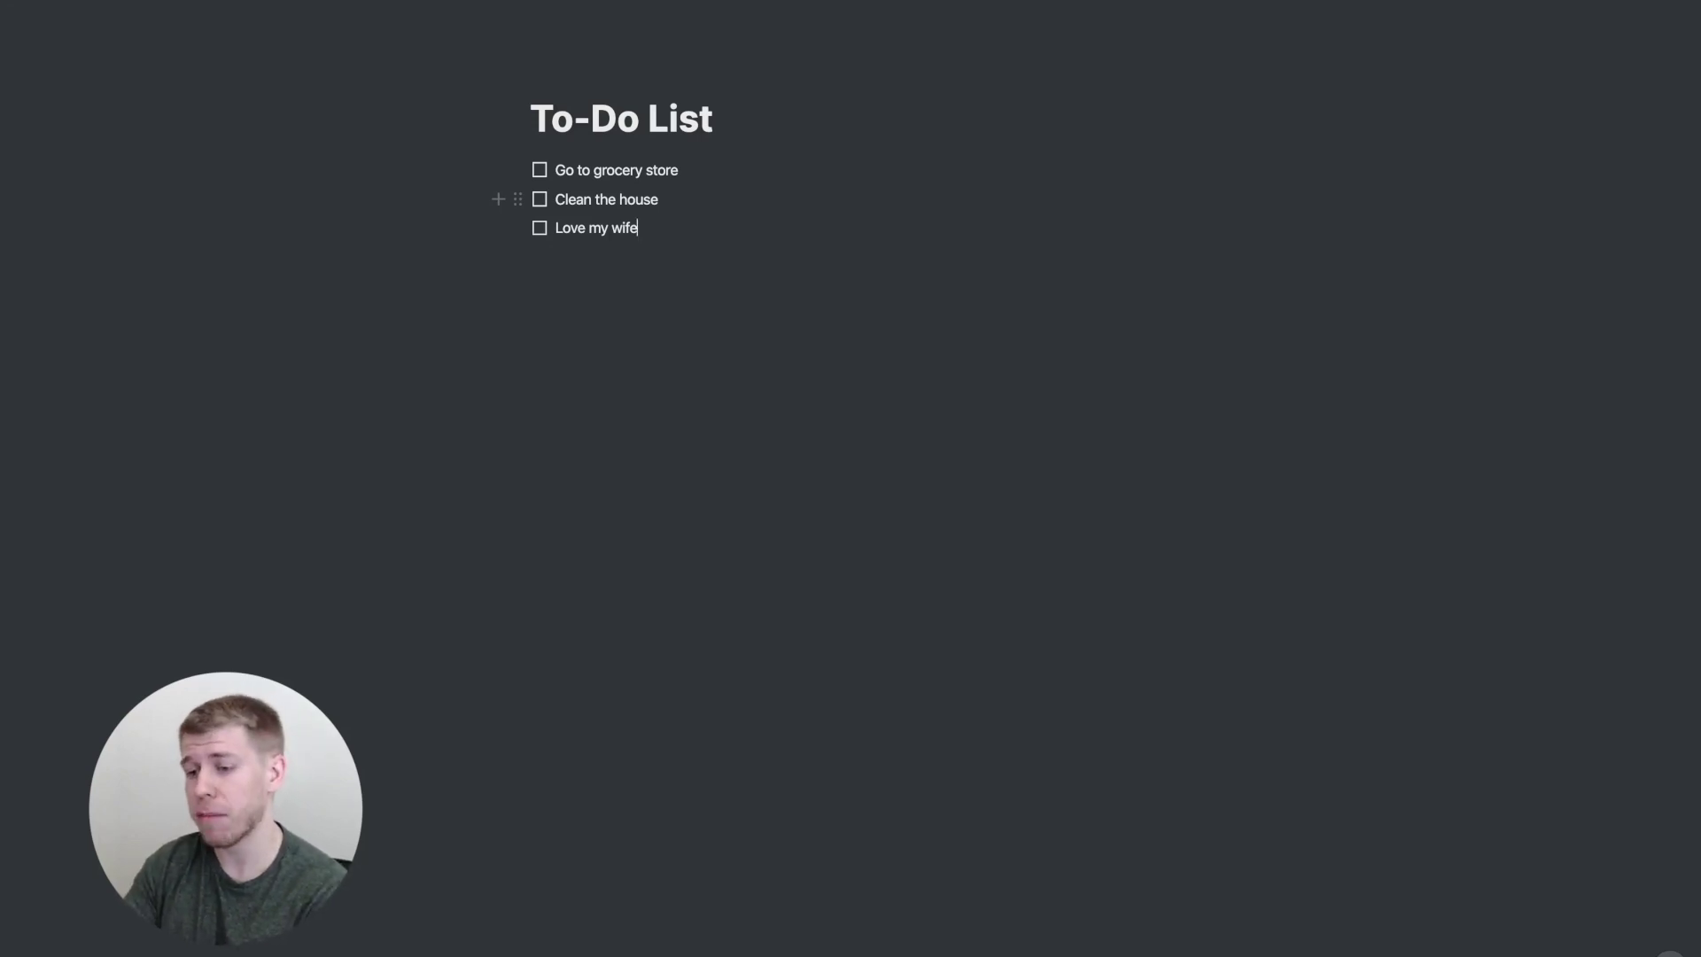
click(679, 169)
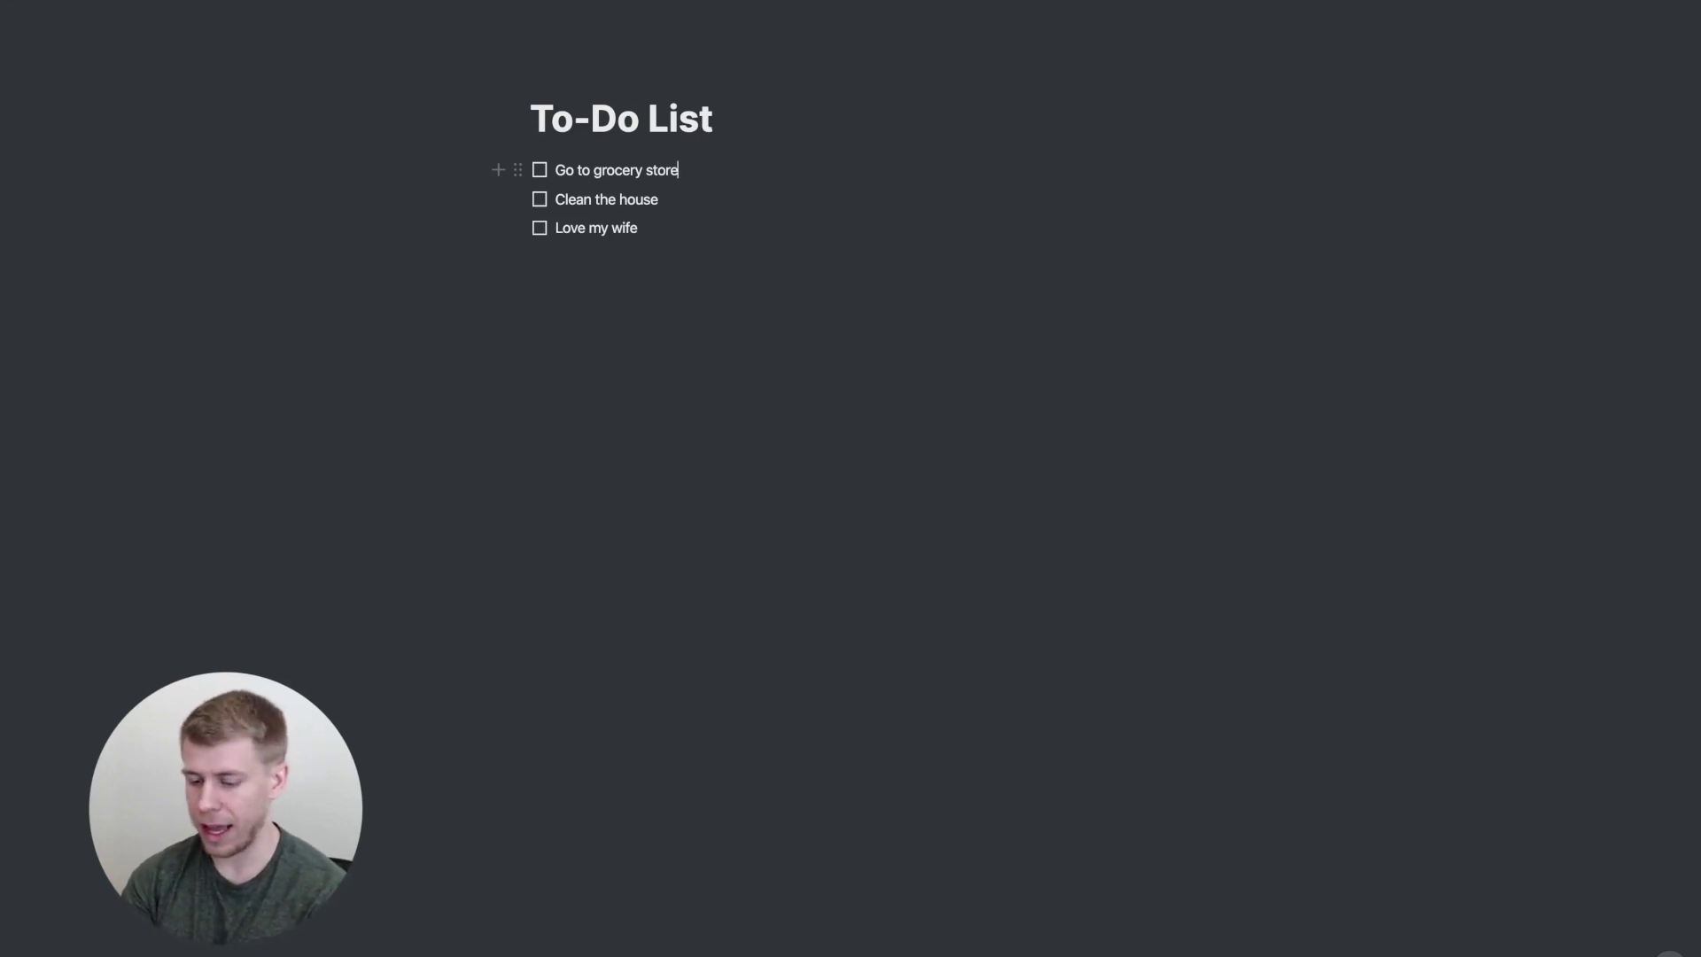
Tag the workspace member with an @-mention on 'Go to grocery store' and begin a second mention
text(@)
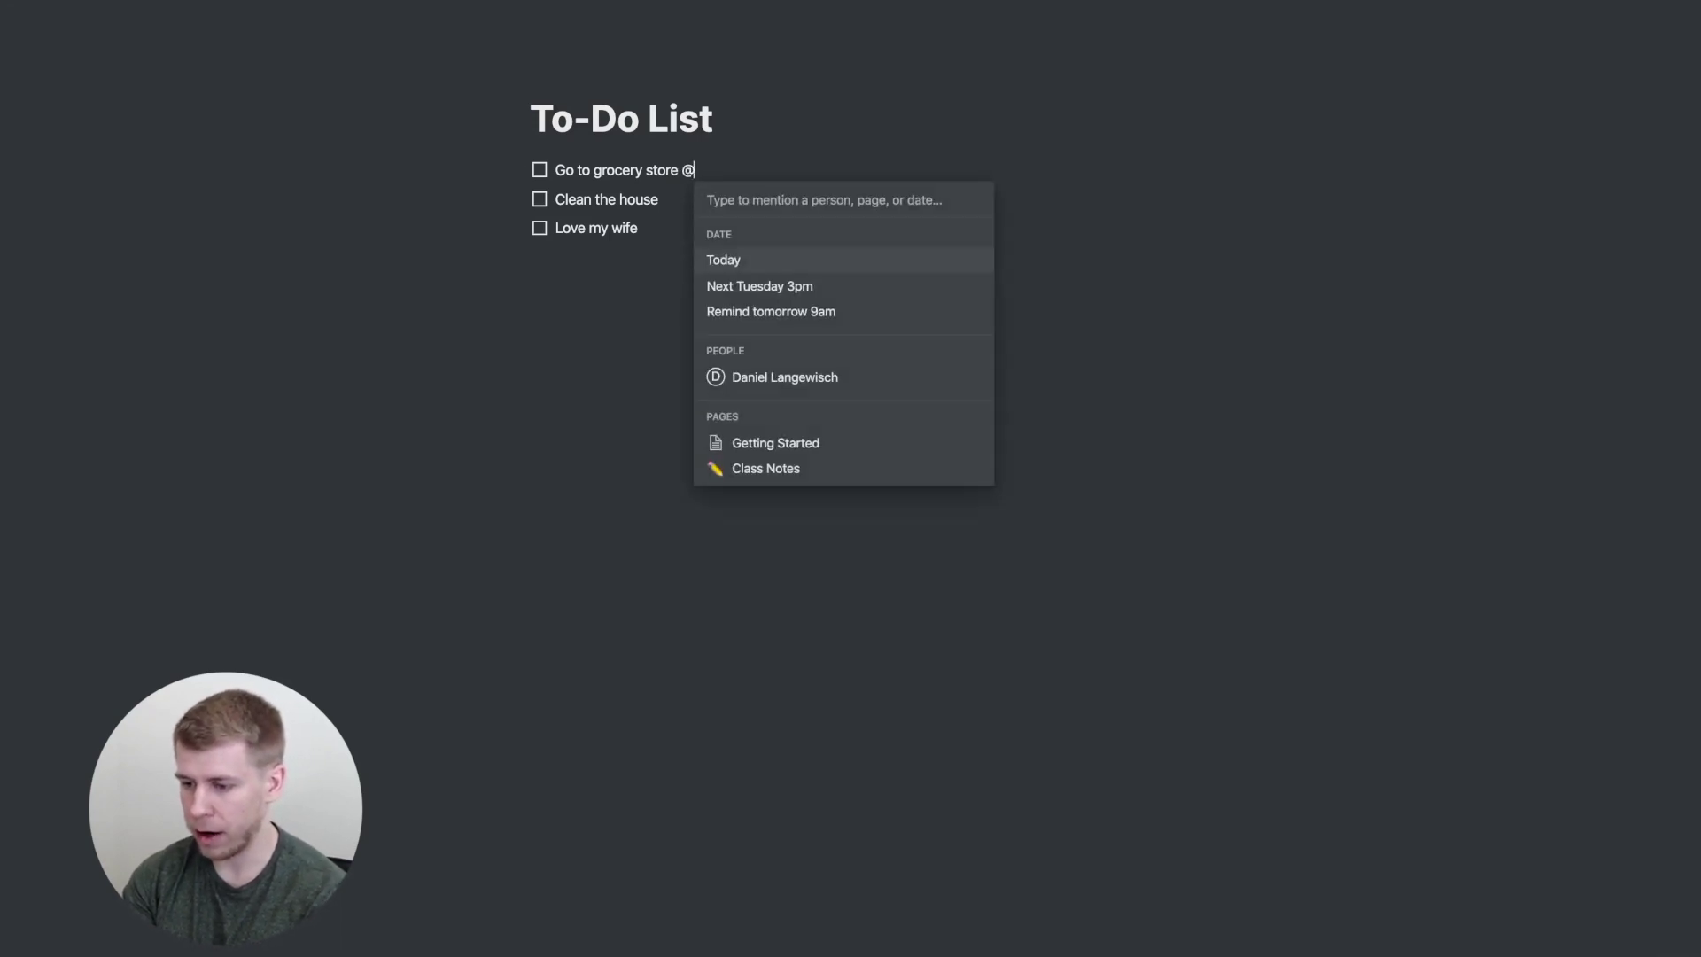
key(Down)
key(Down)
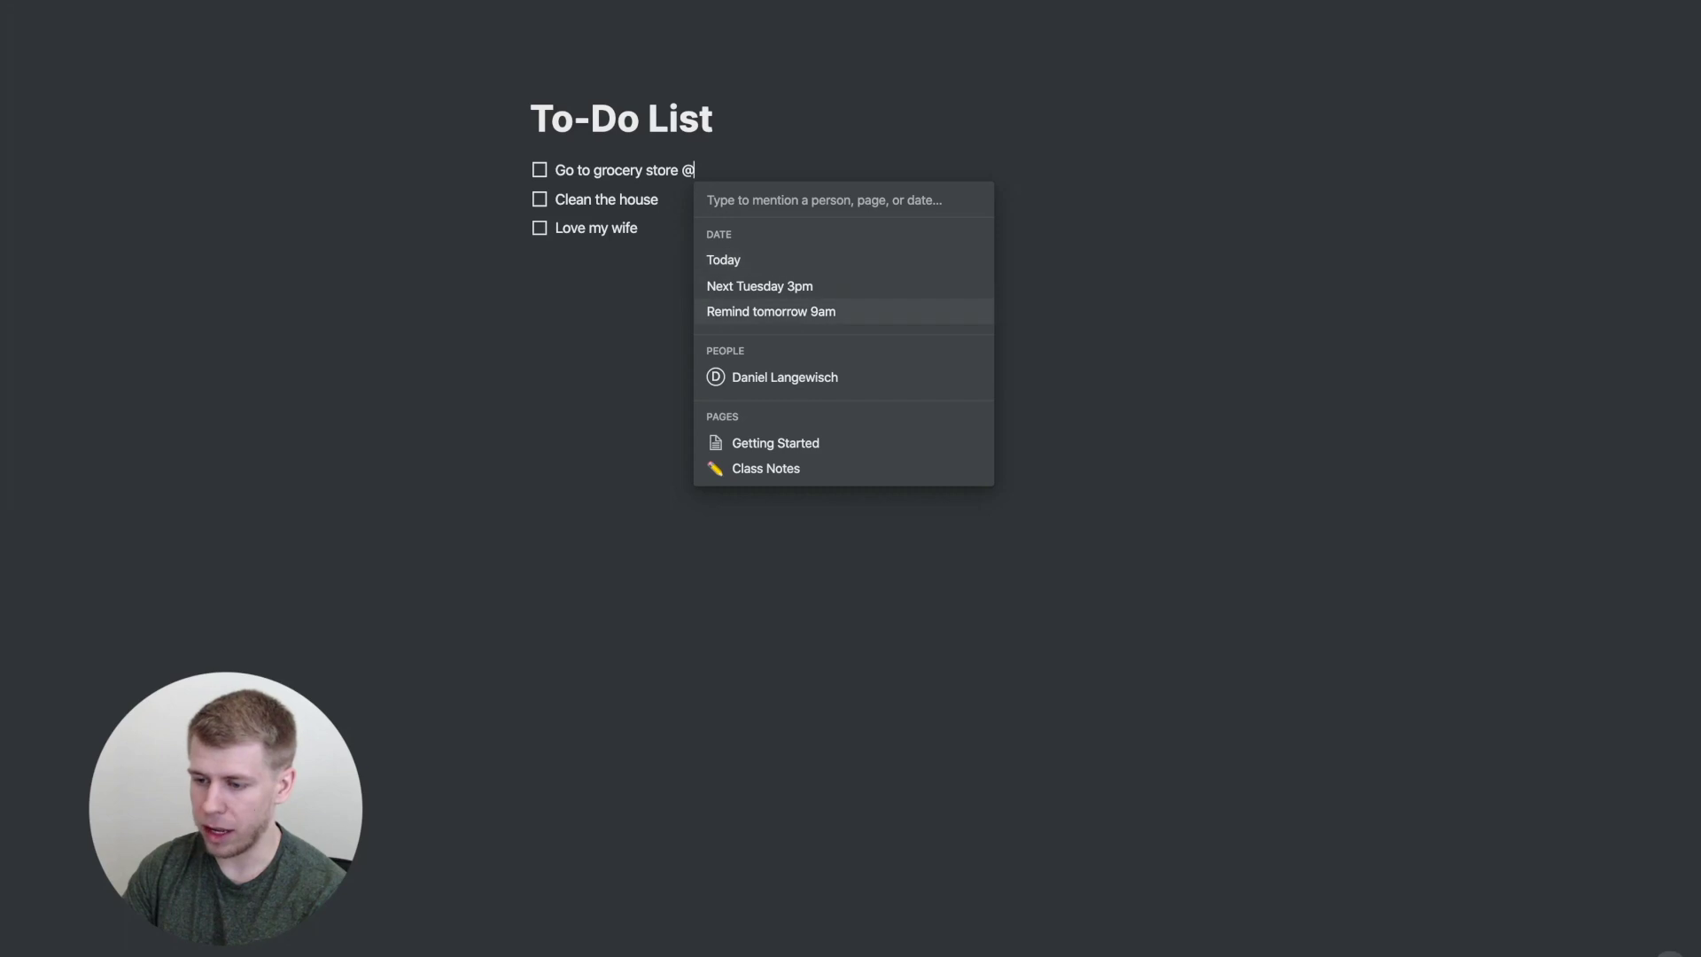
key(Down)
key(Return)
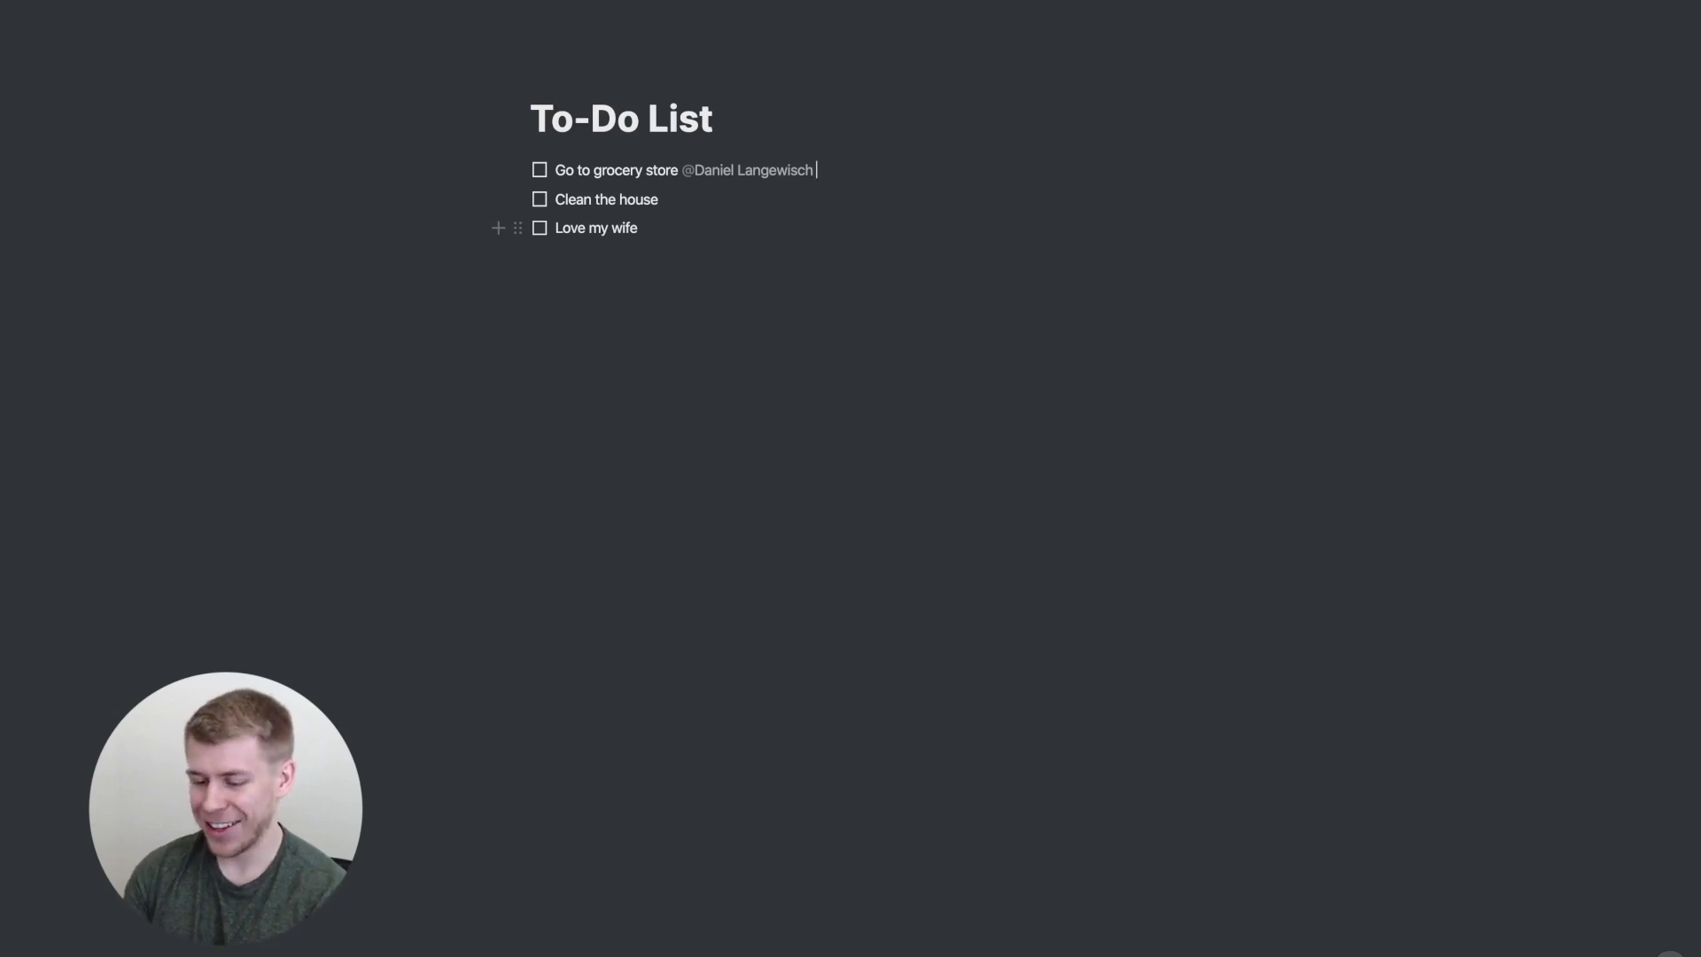
text(@)
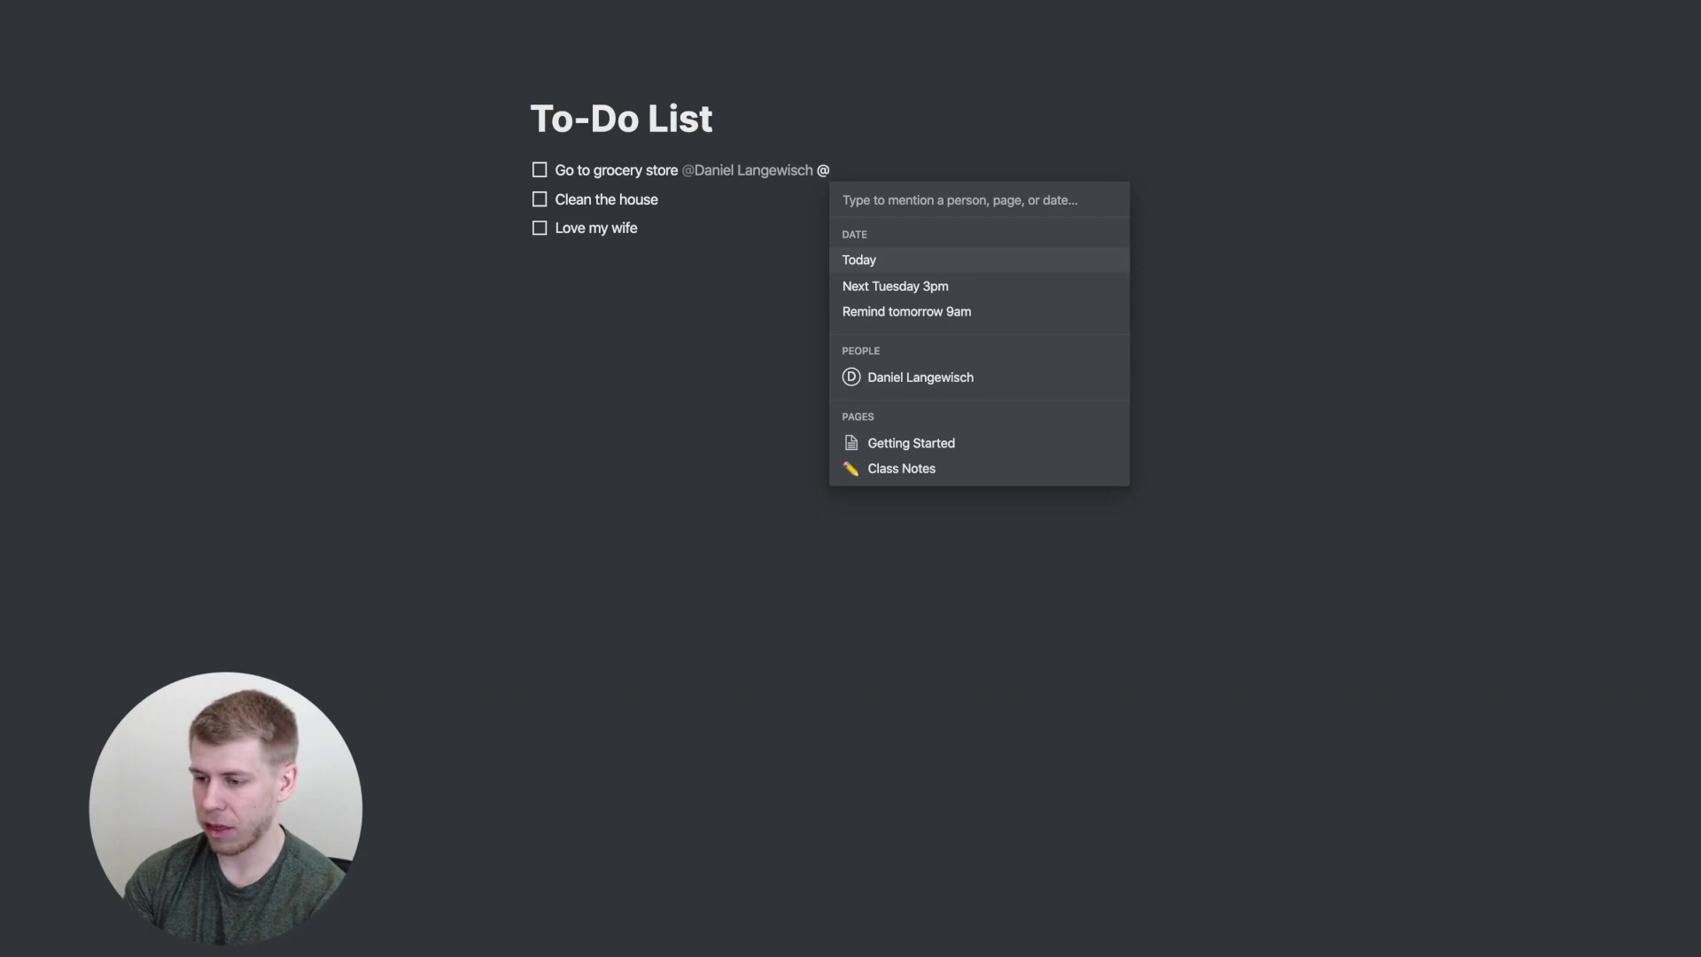
text(3pm)
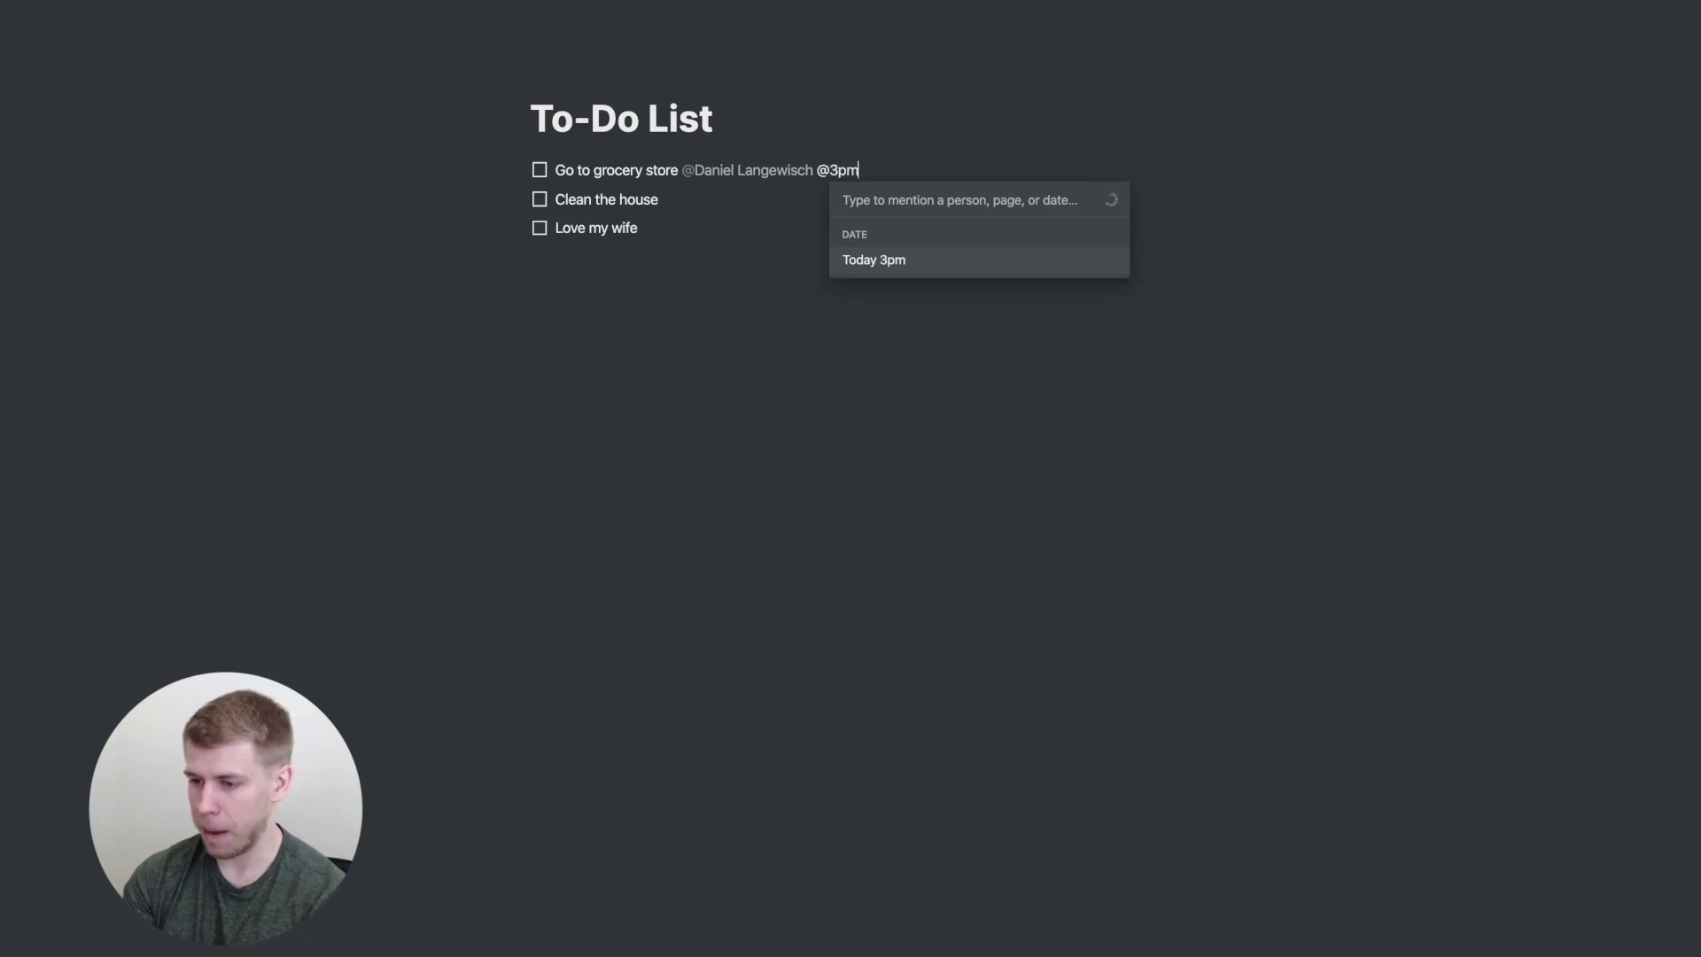
key(Return)
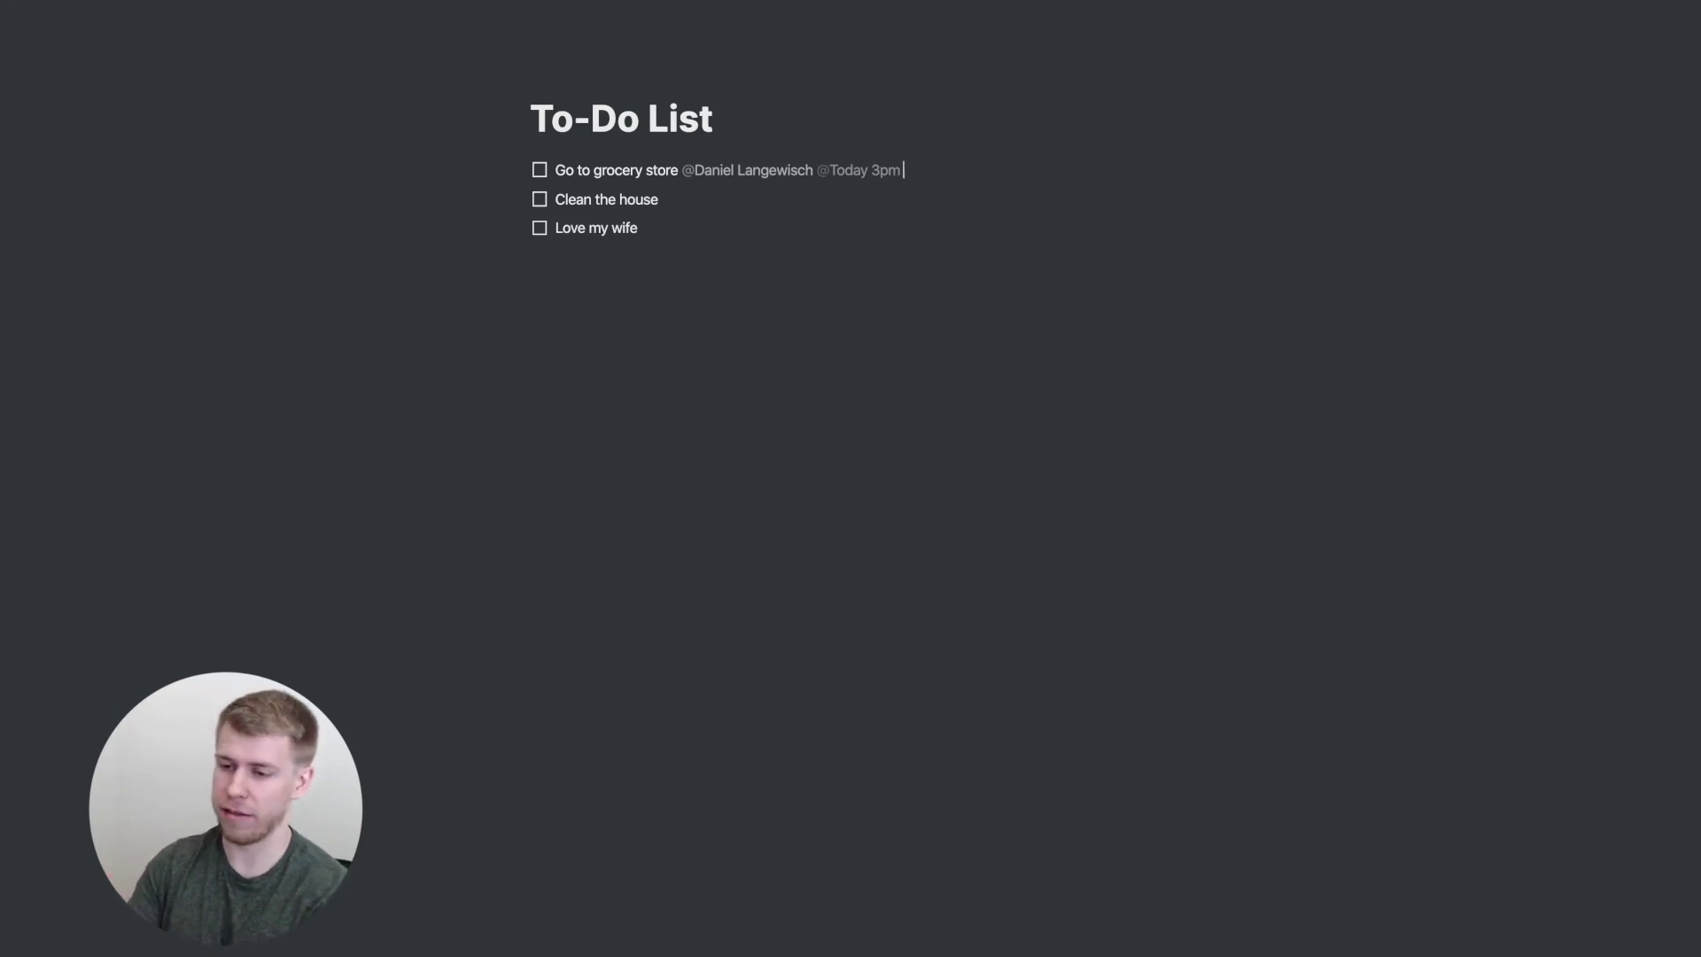
Create a new full-page table database titled 'To-Do List'
mouse_move(4, 302)
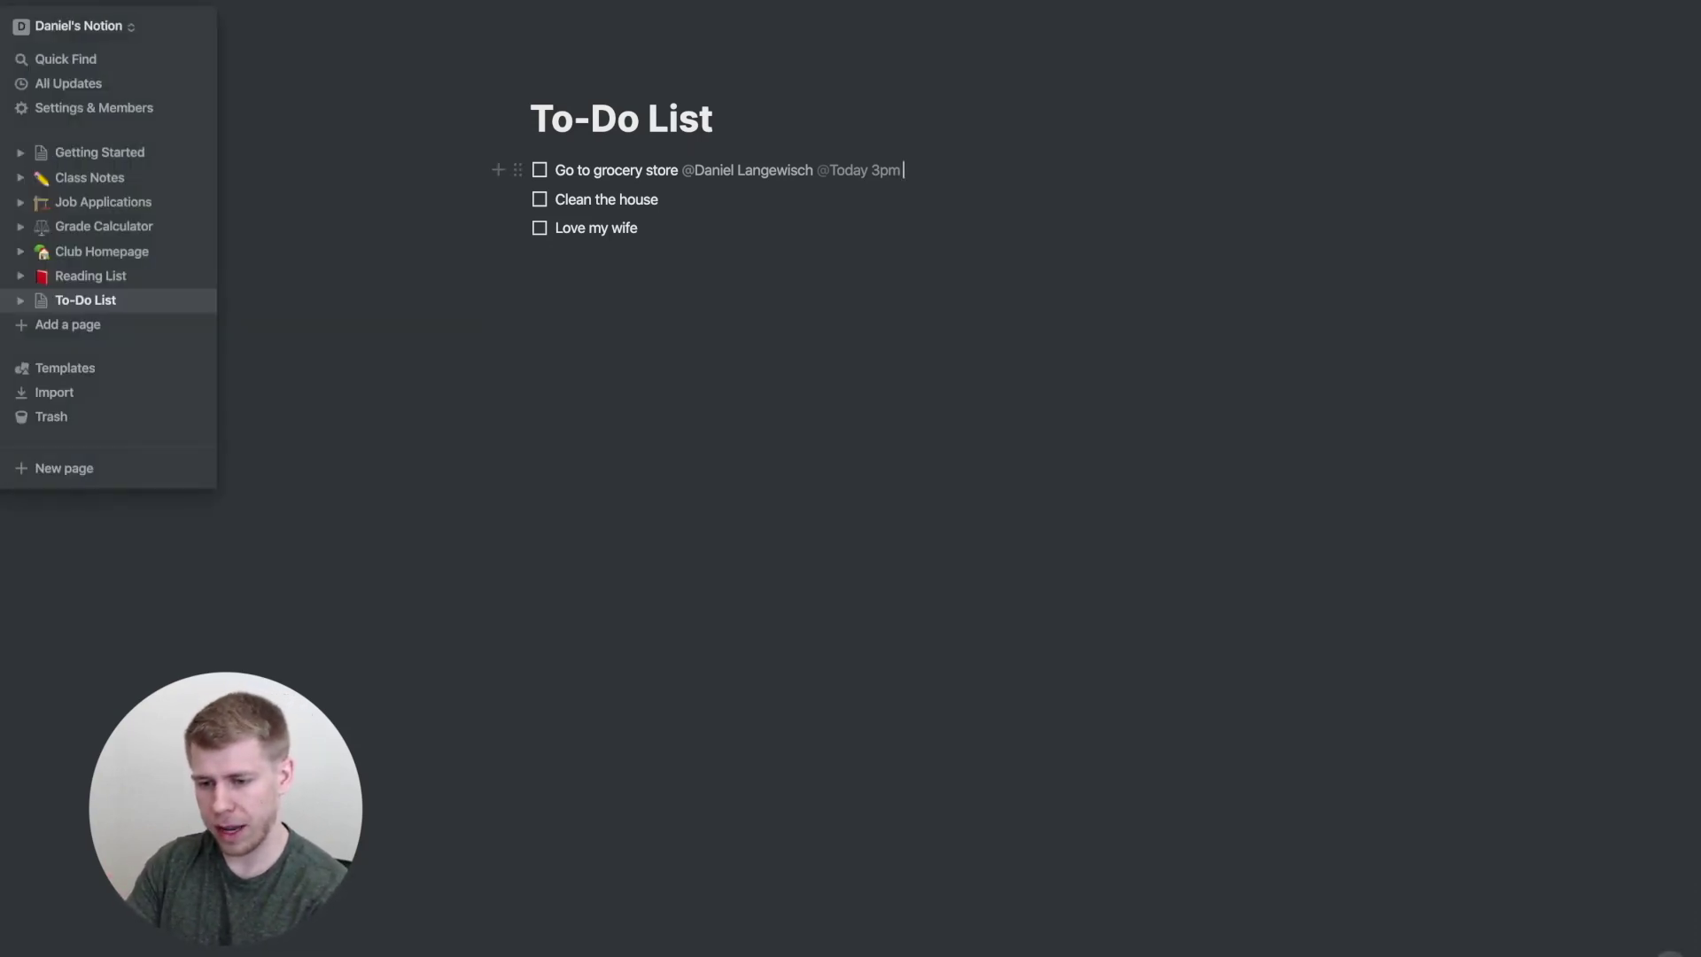
click(63, 468)
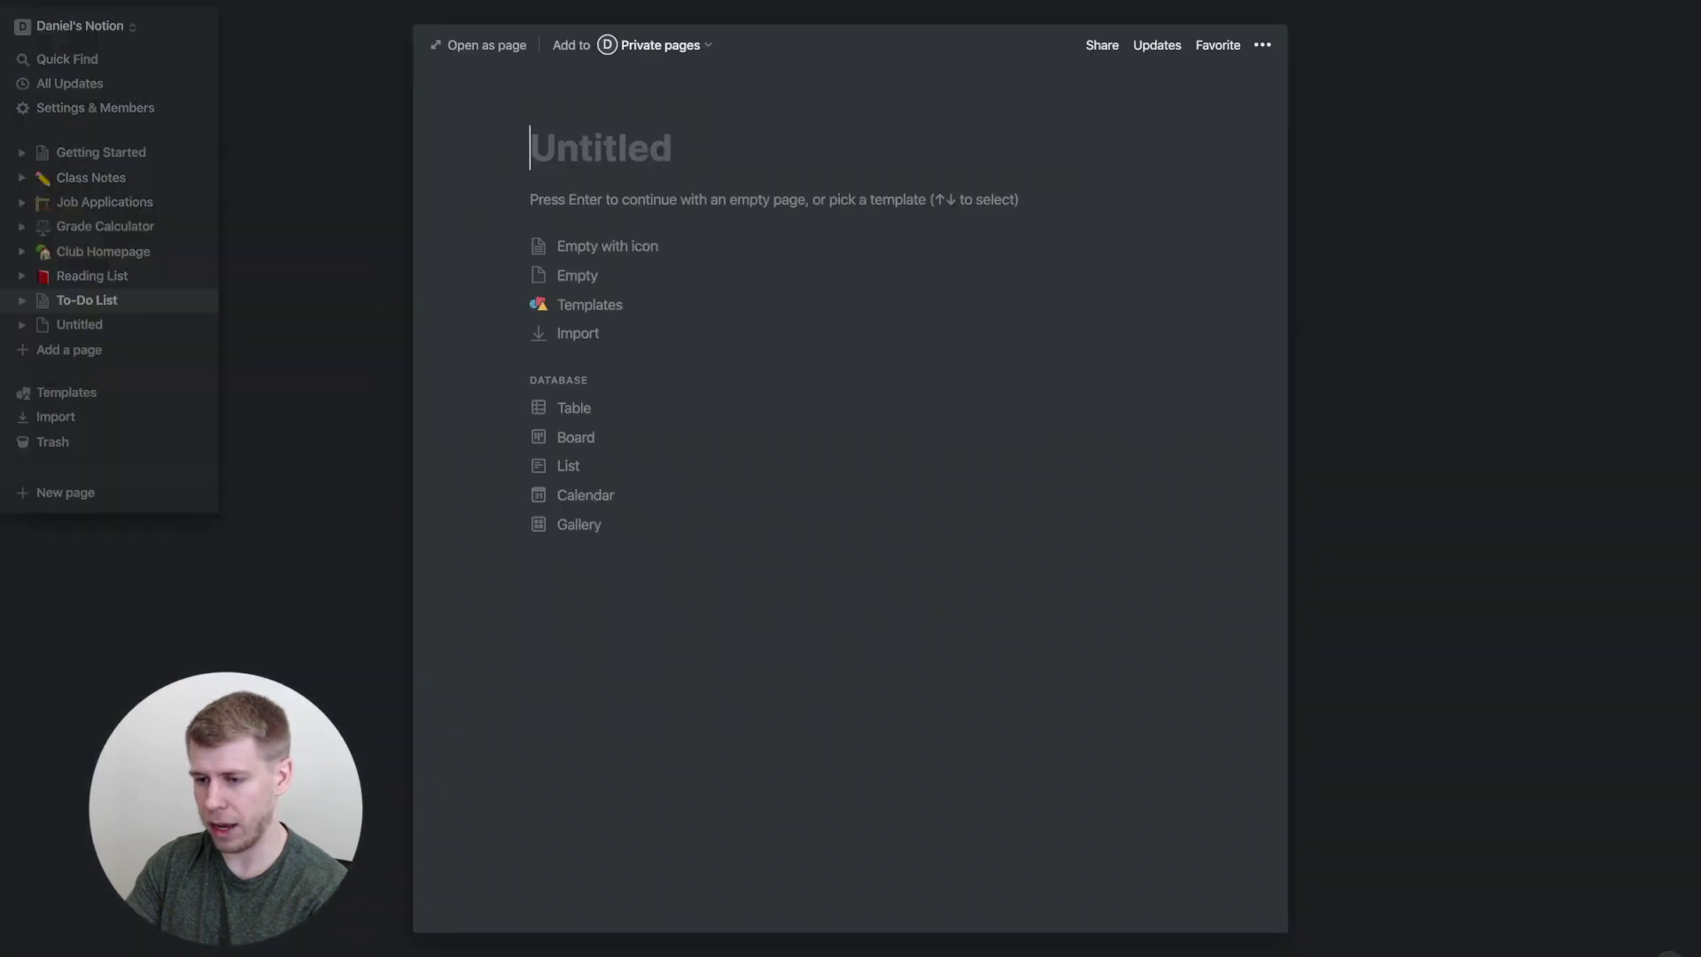
click(483, 45)
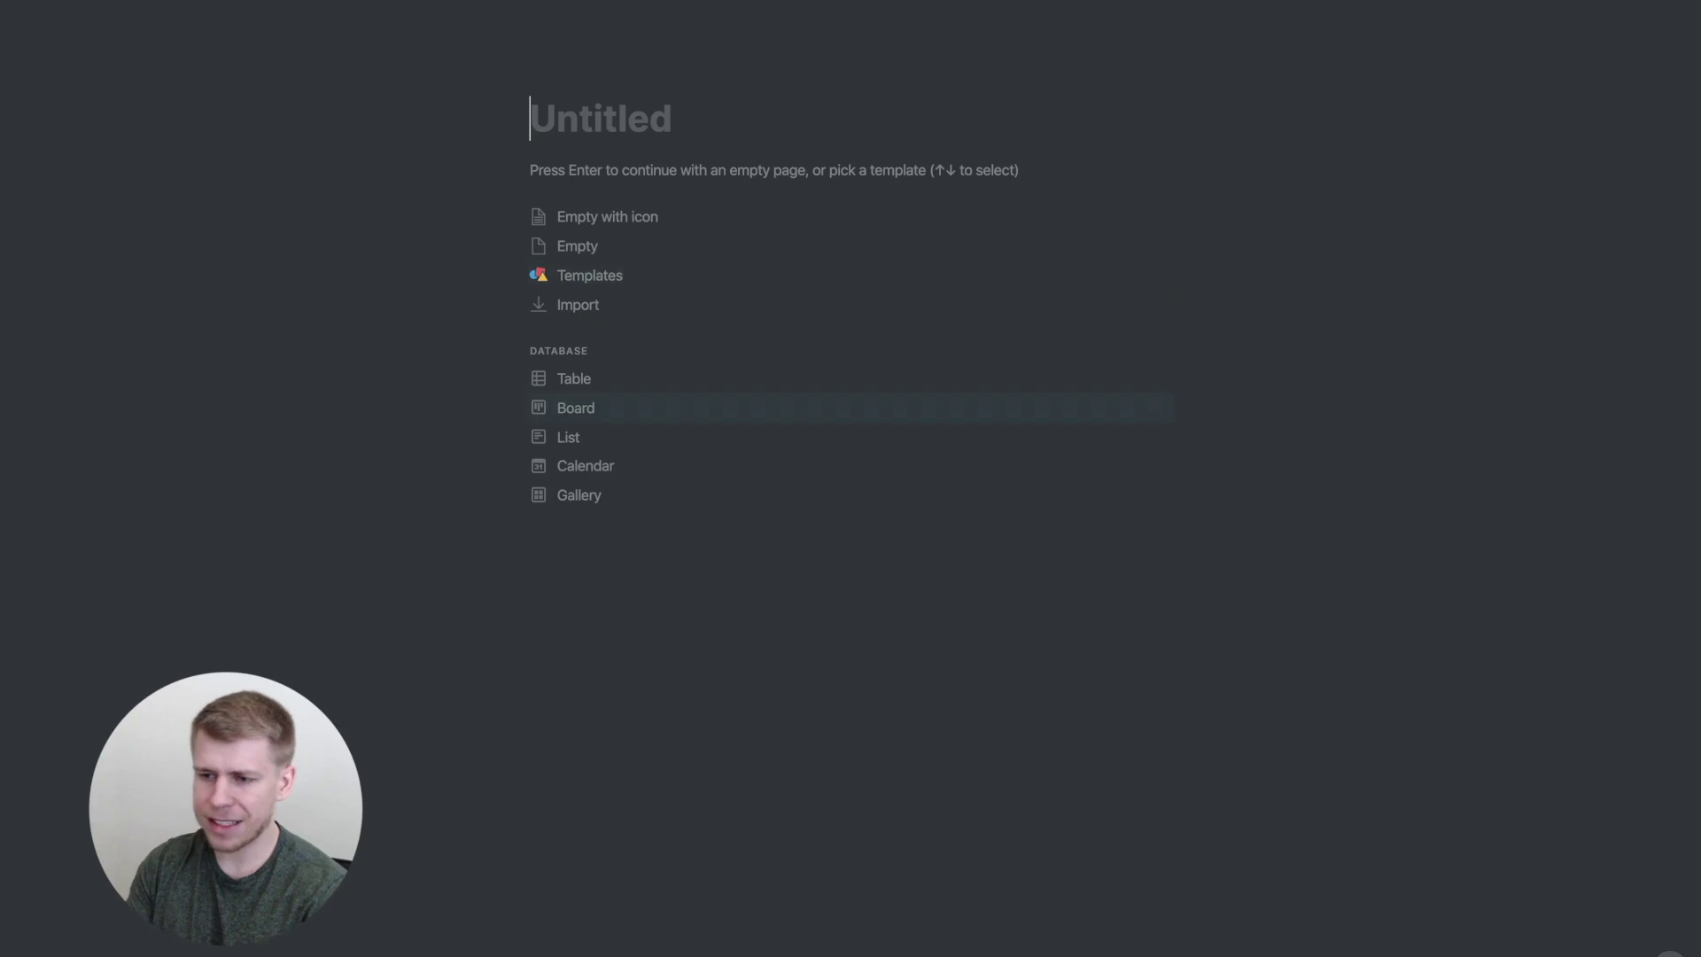
key(Down)
key(Up)
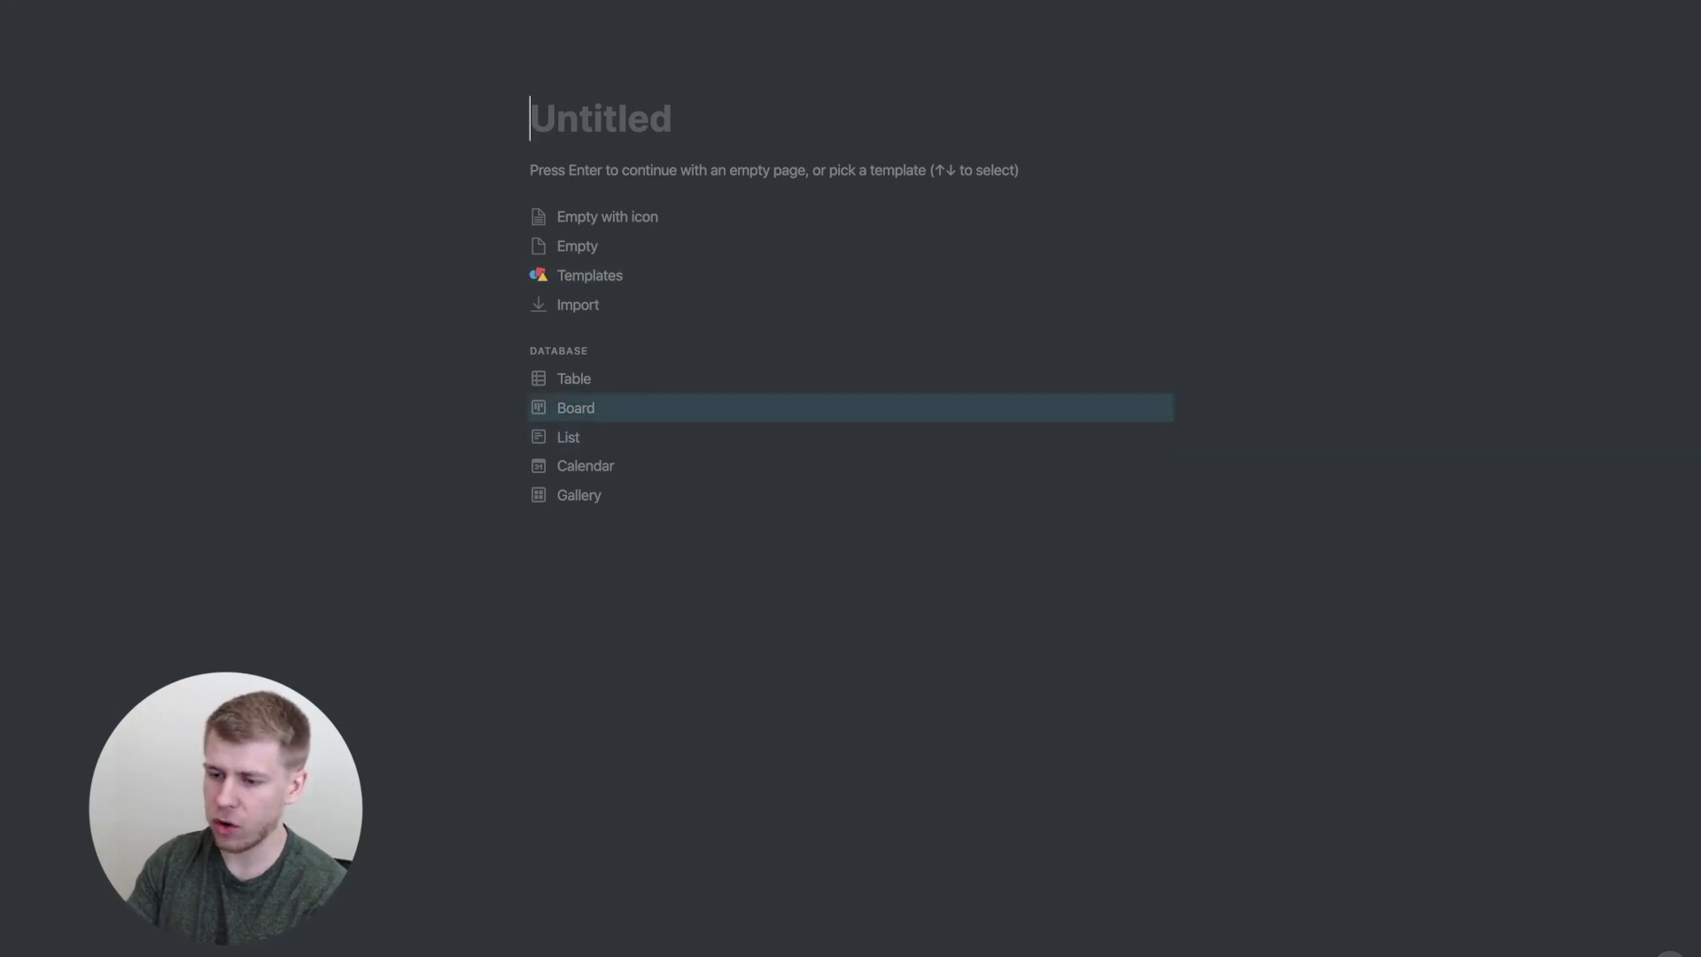
key(Up)
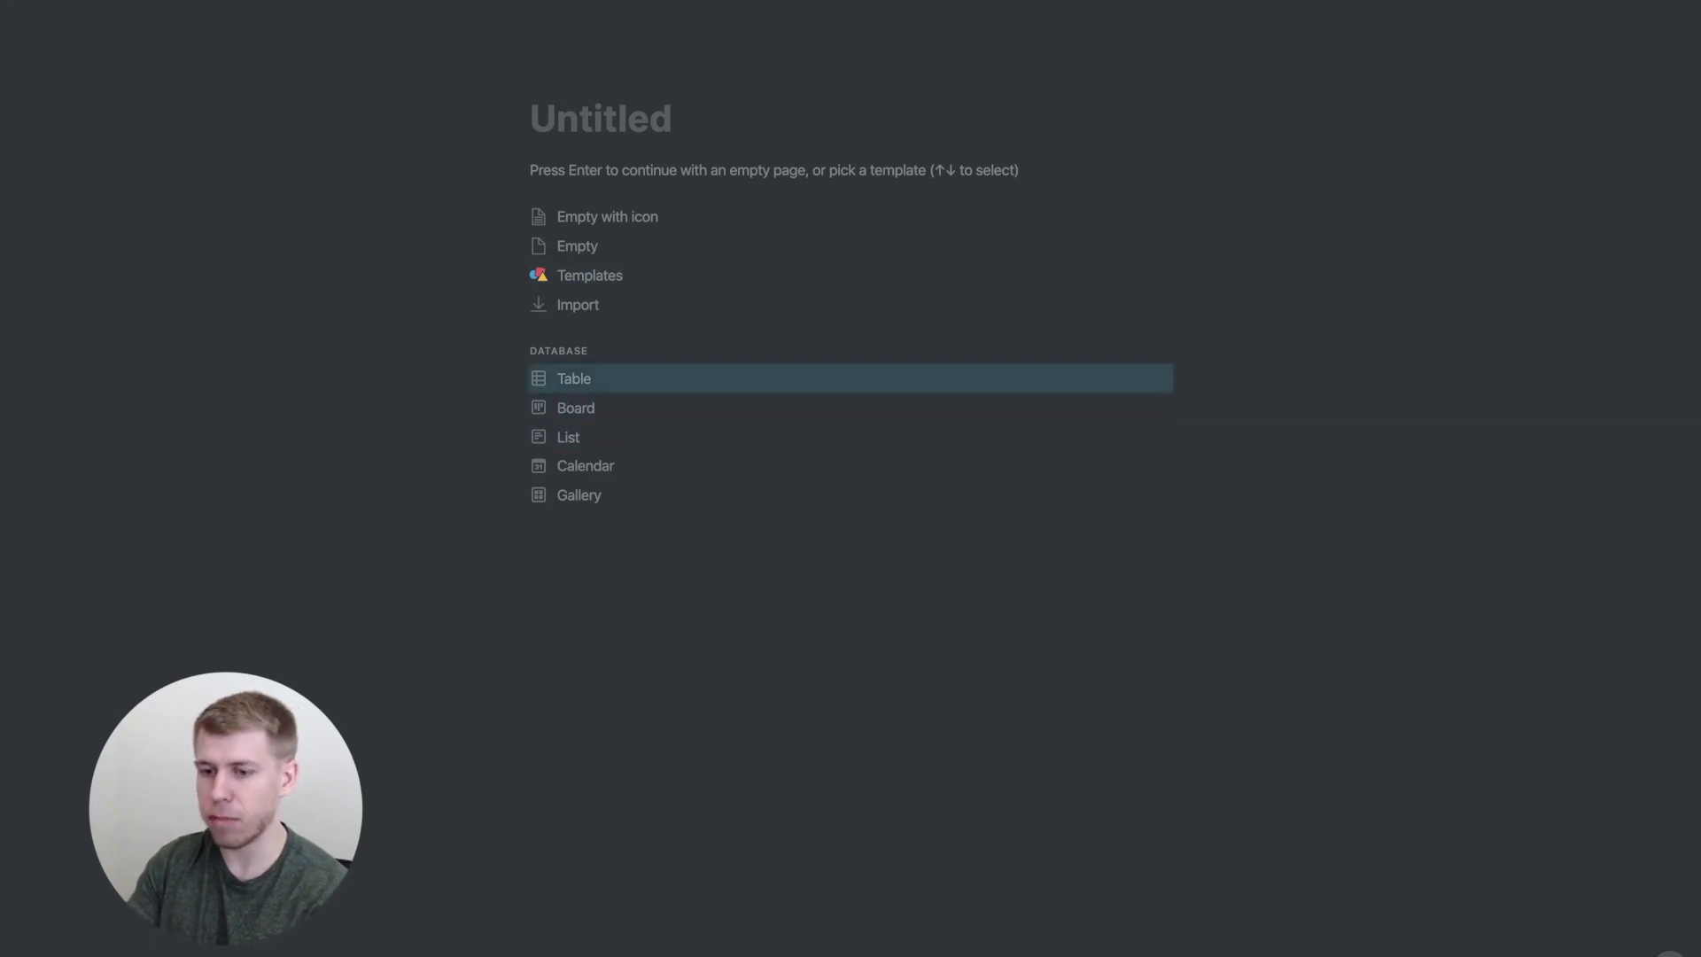
key(Return)
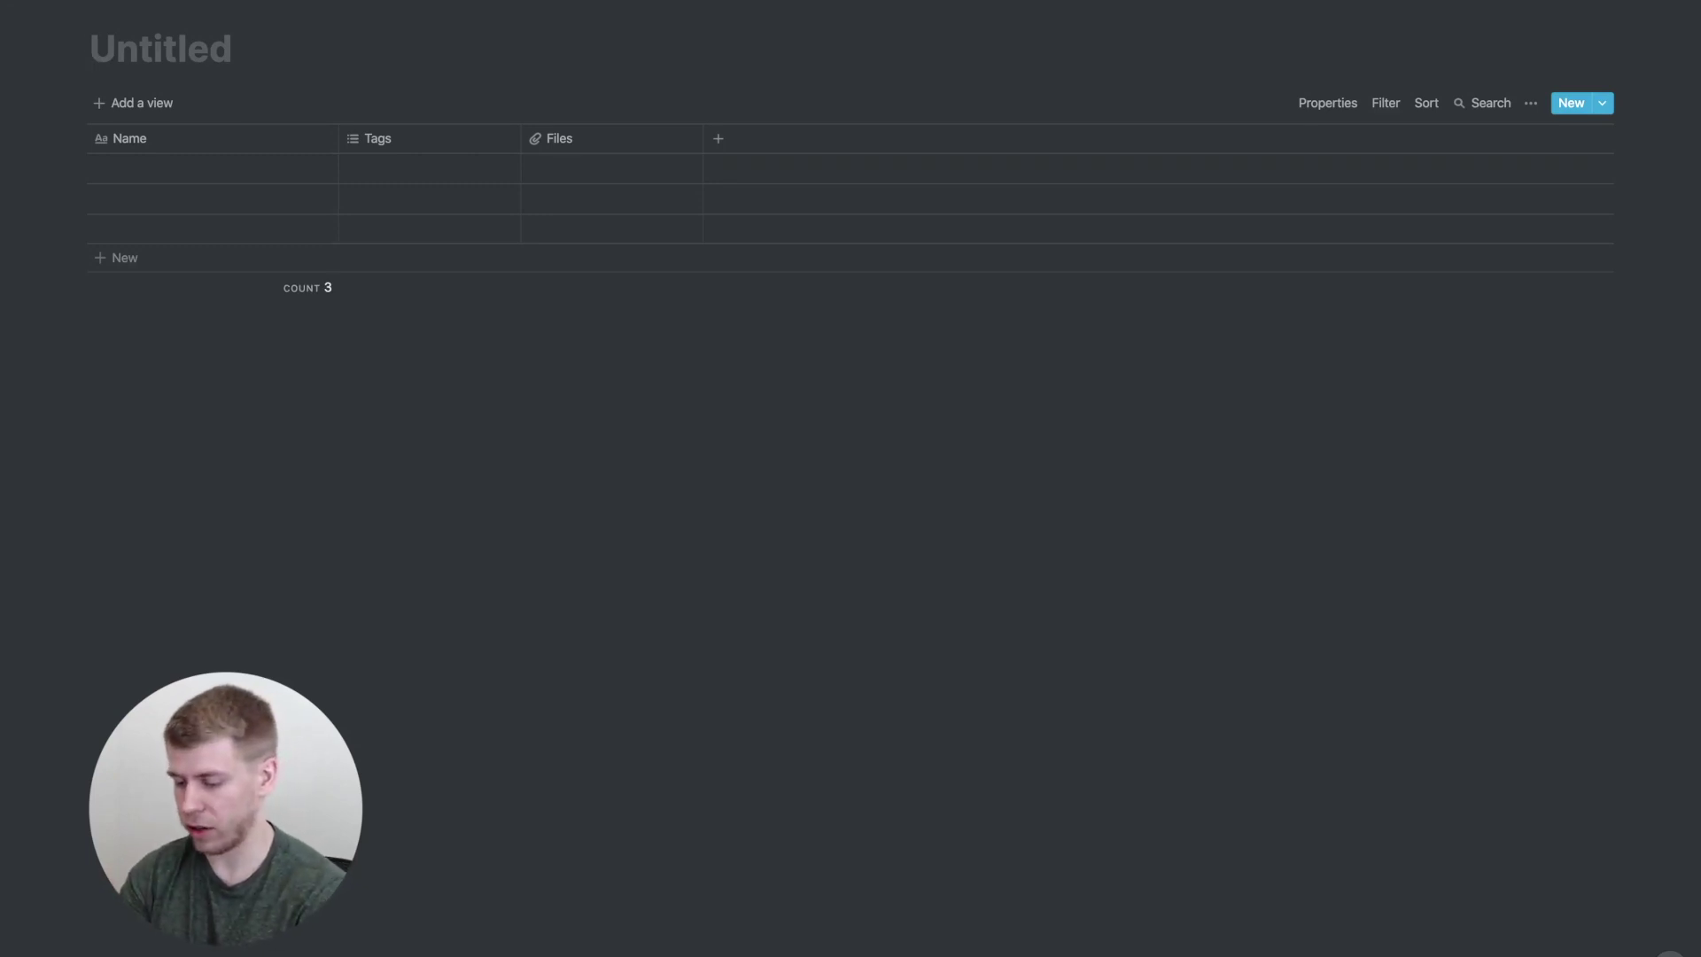
text(To-Do Lis)
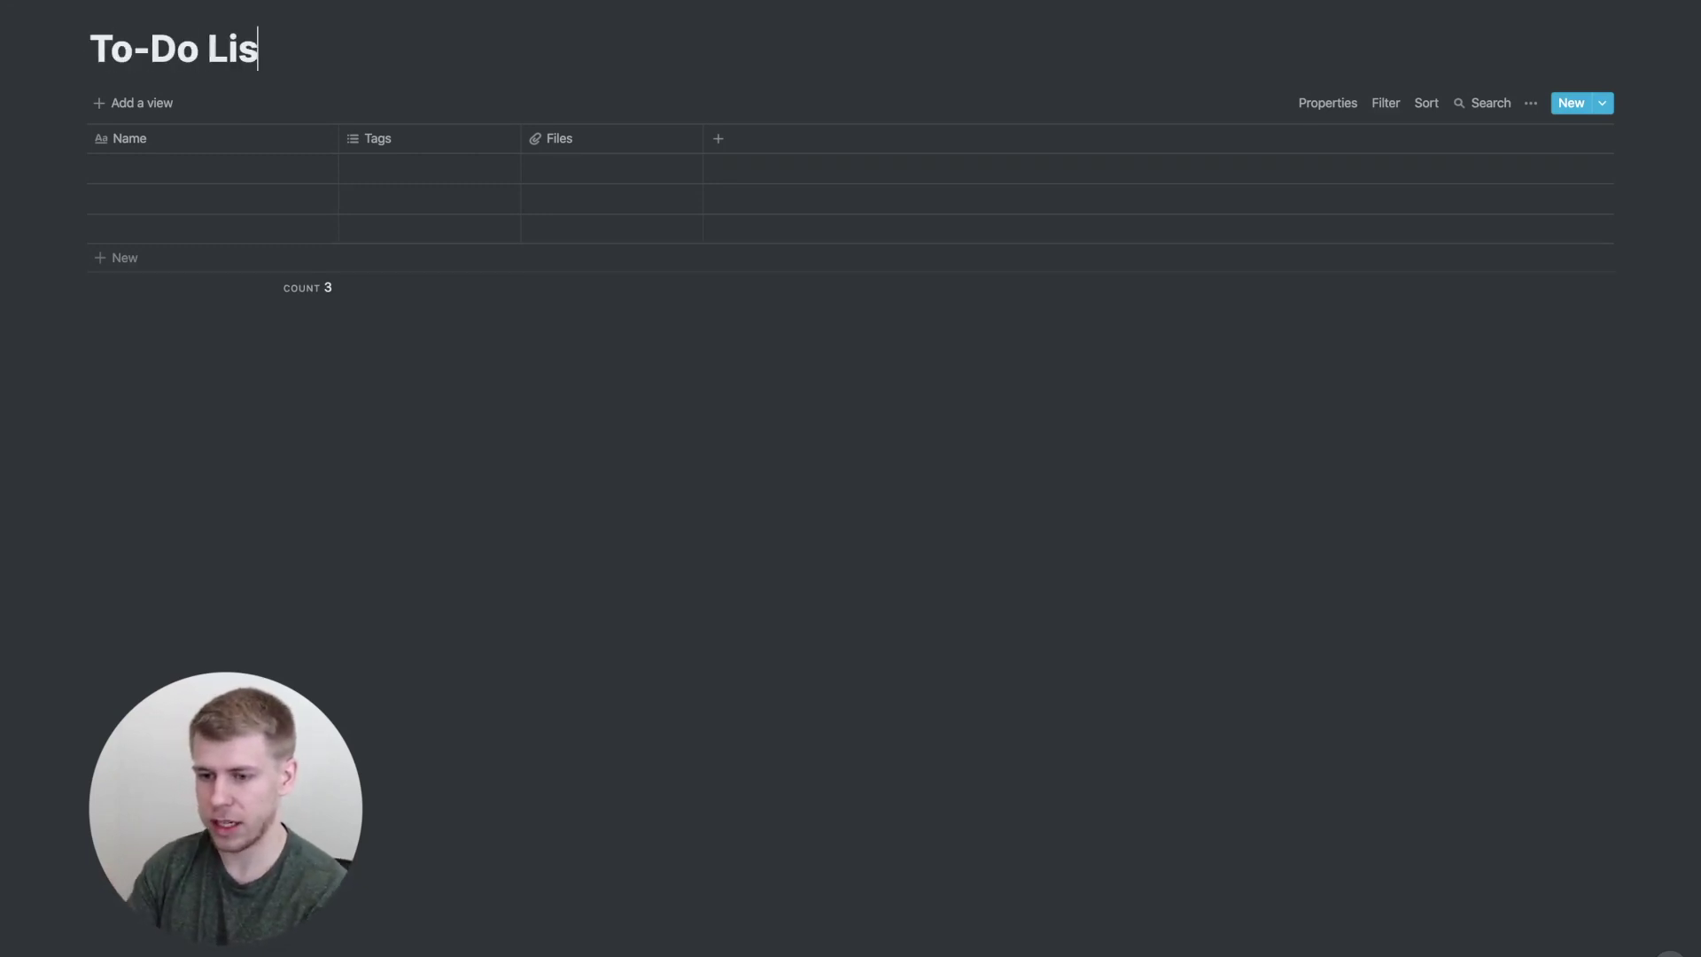
text(t)
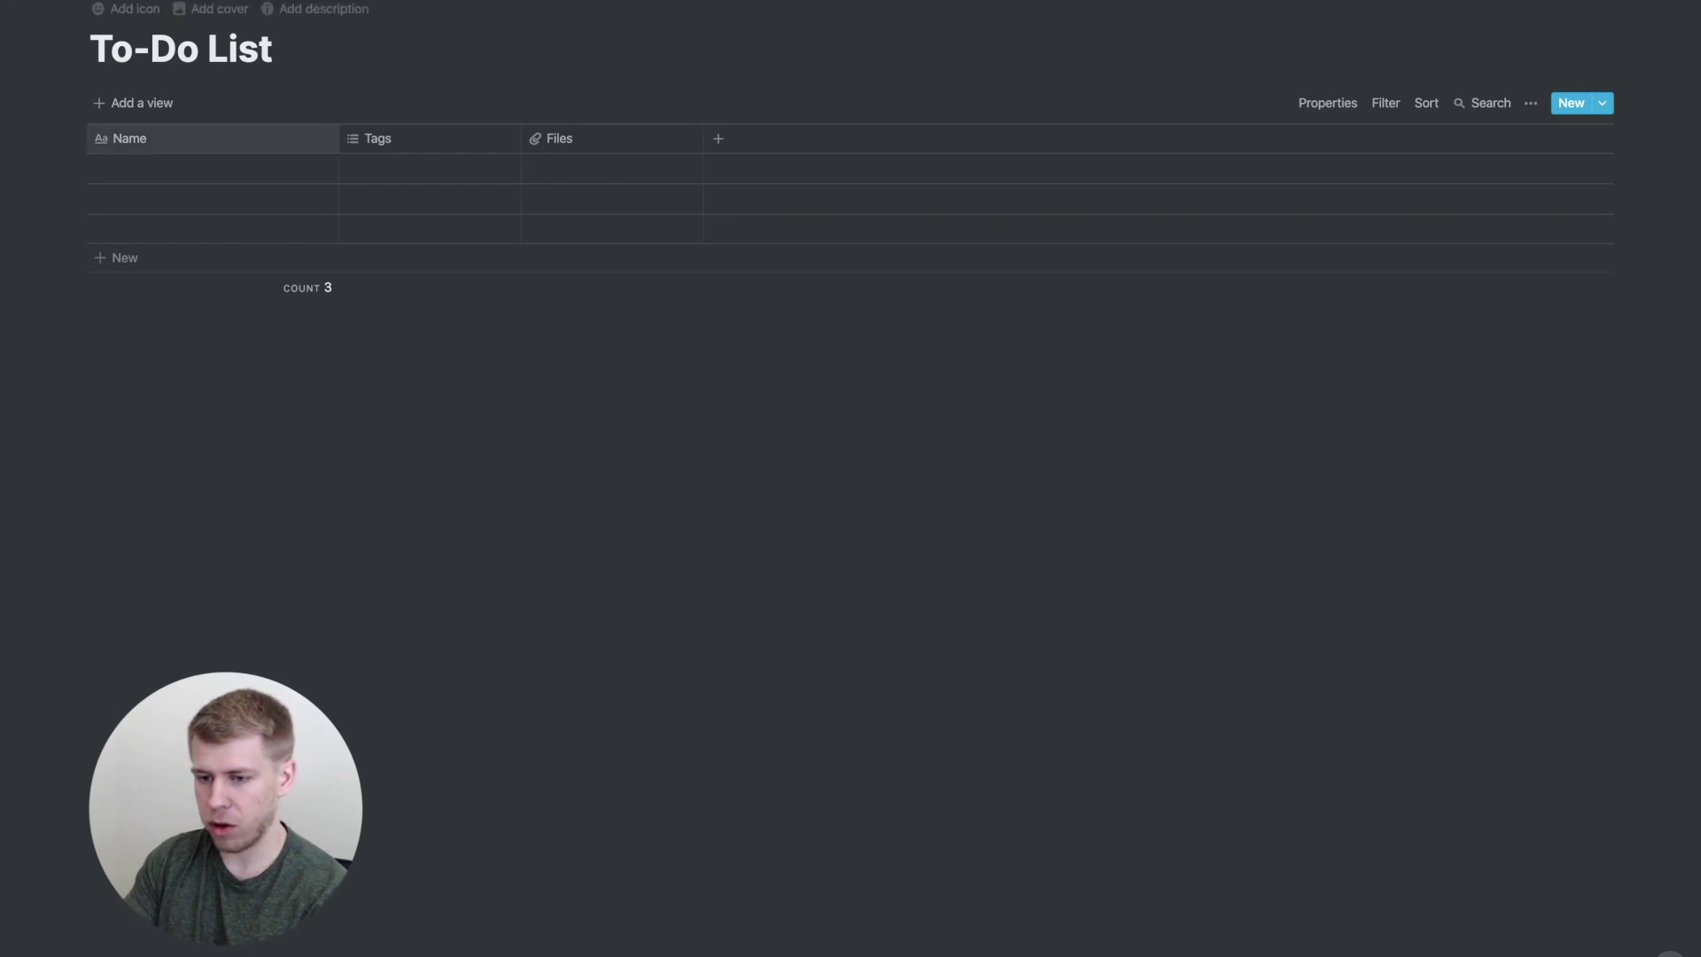
Rename the table's first column from Name to Task
click(177, 138)
text(Tak)
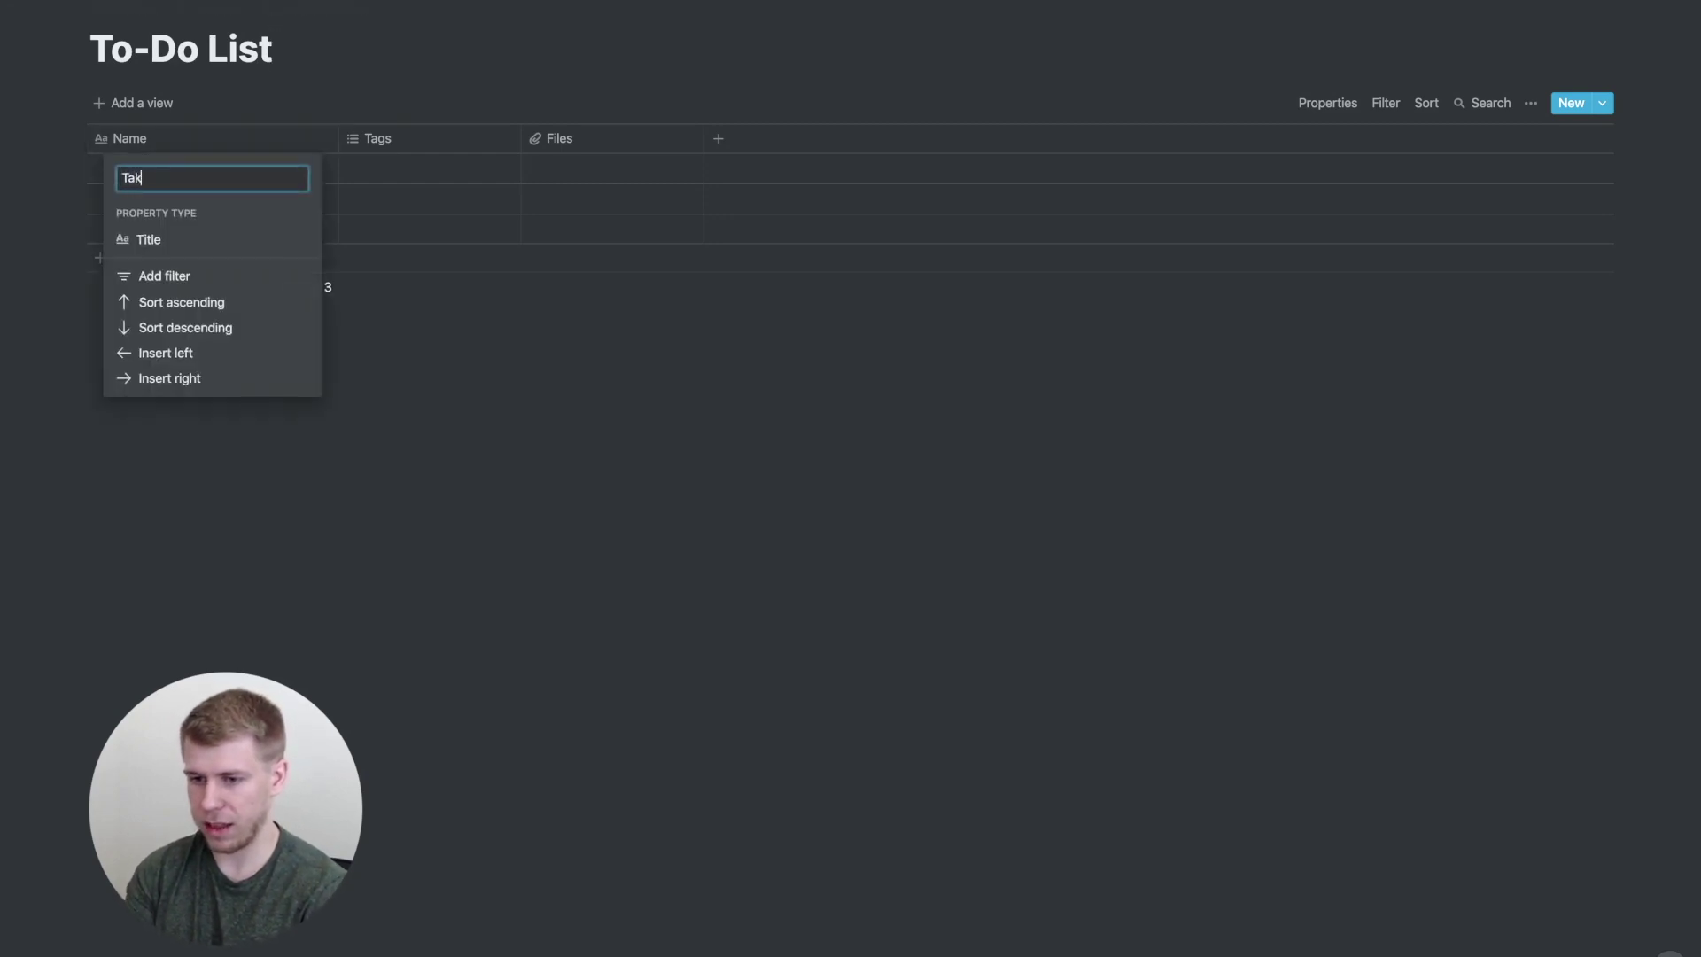
key(BackSpace)
text(sk)
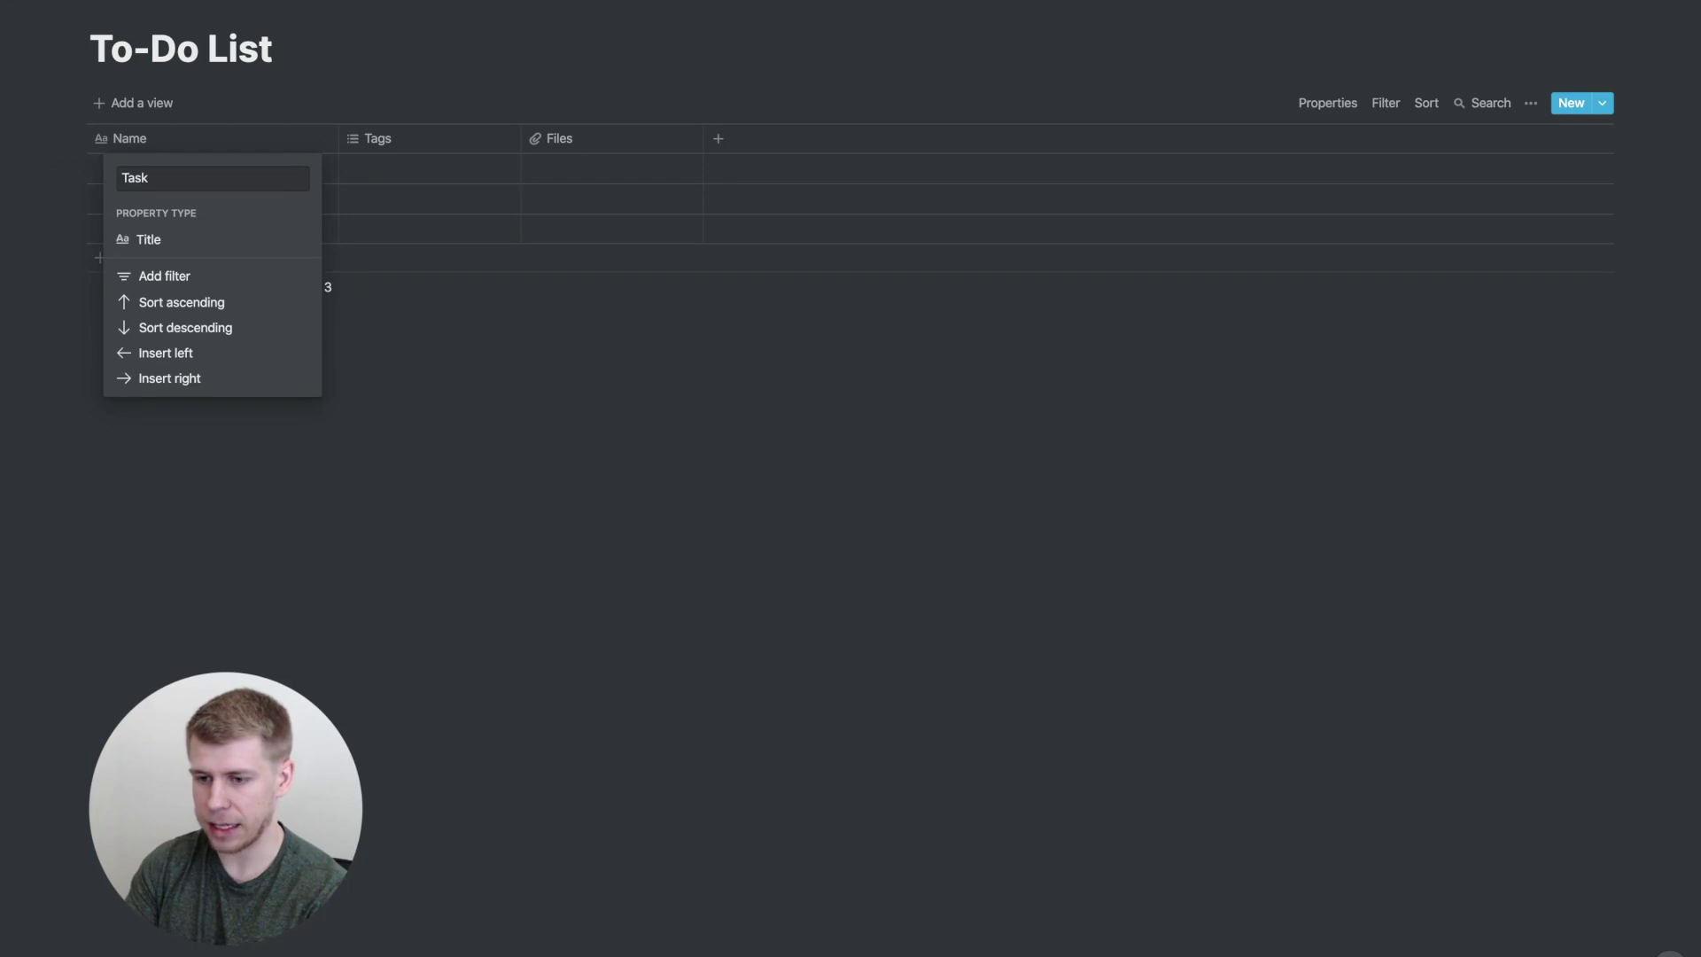
key(Return)
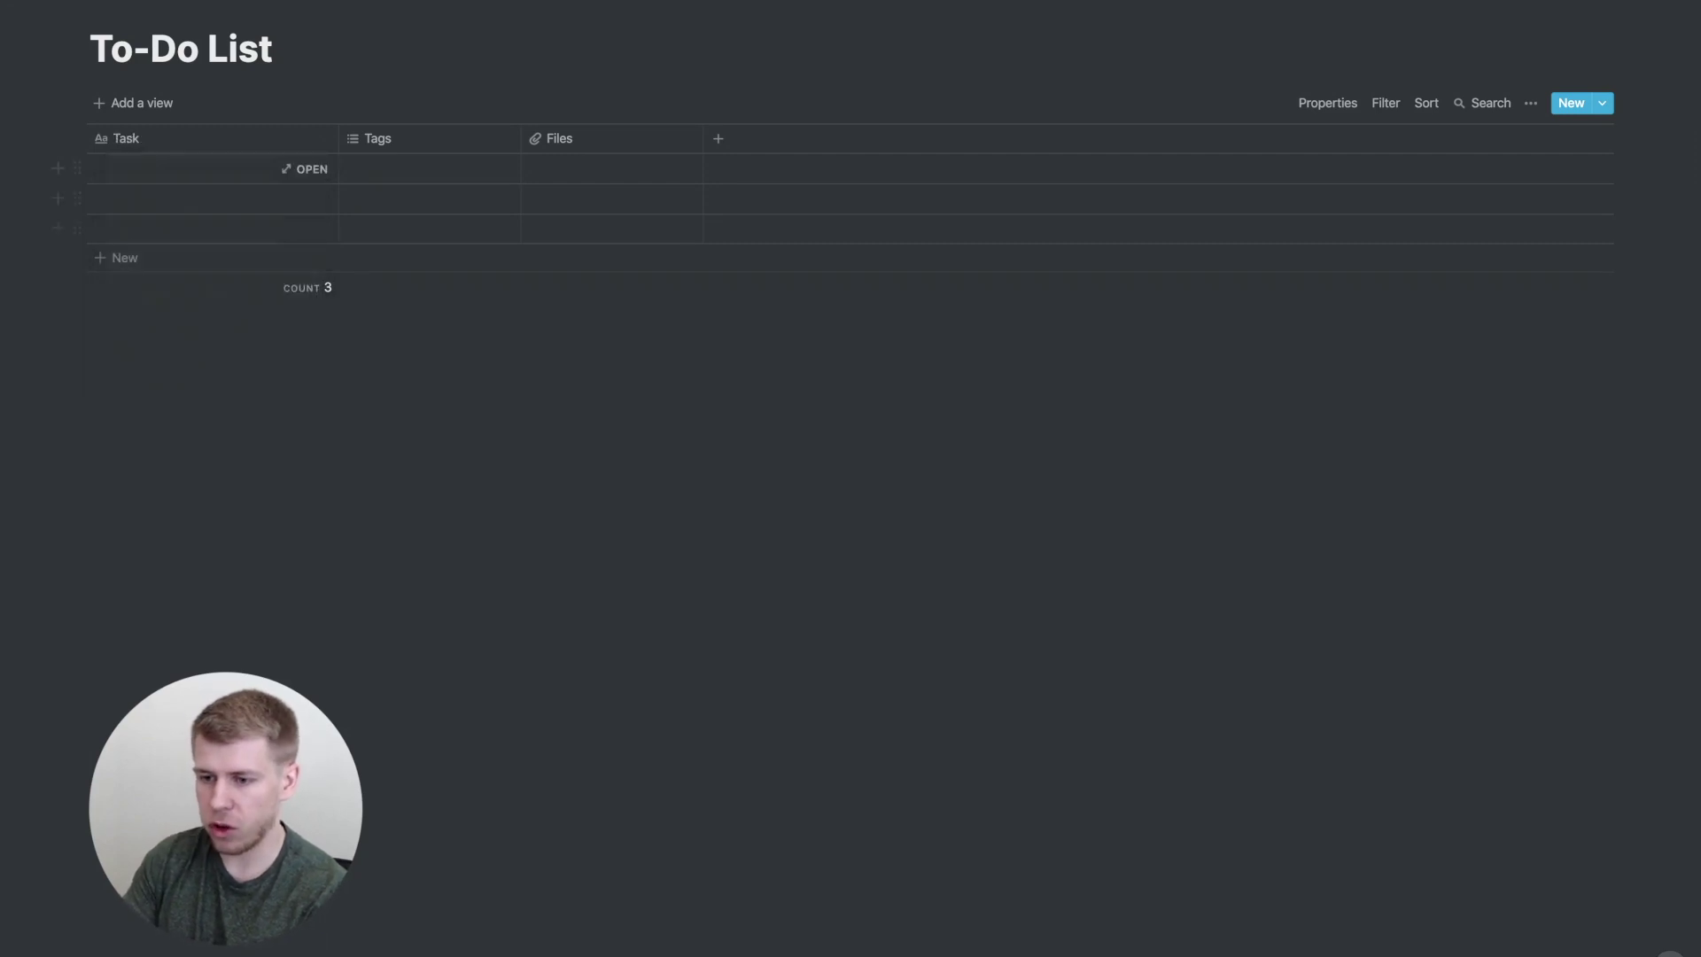
Convert the Tags column to a Date property named Date
click(430, 138)
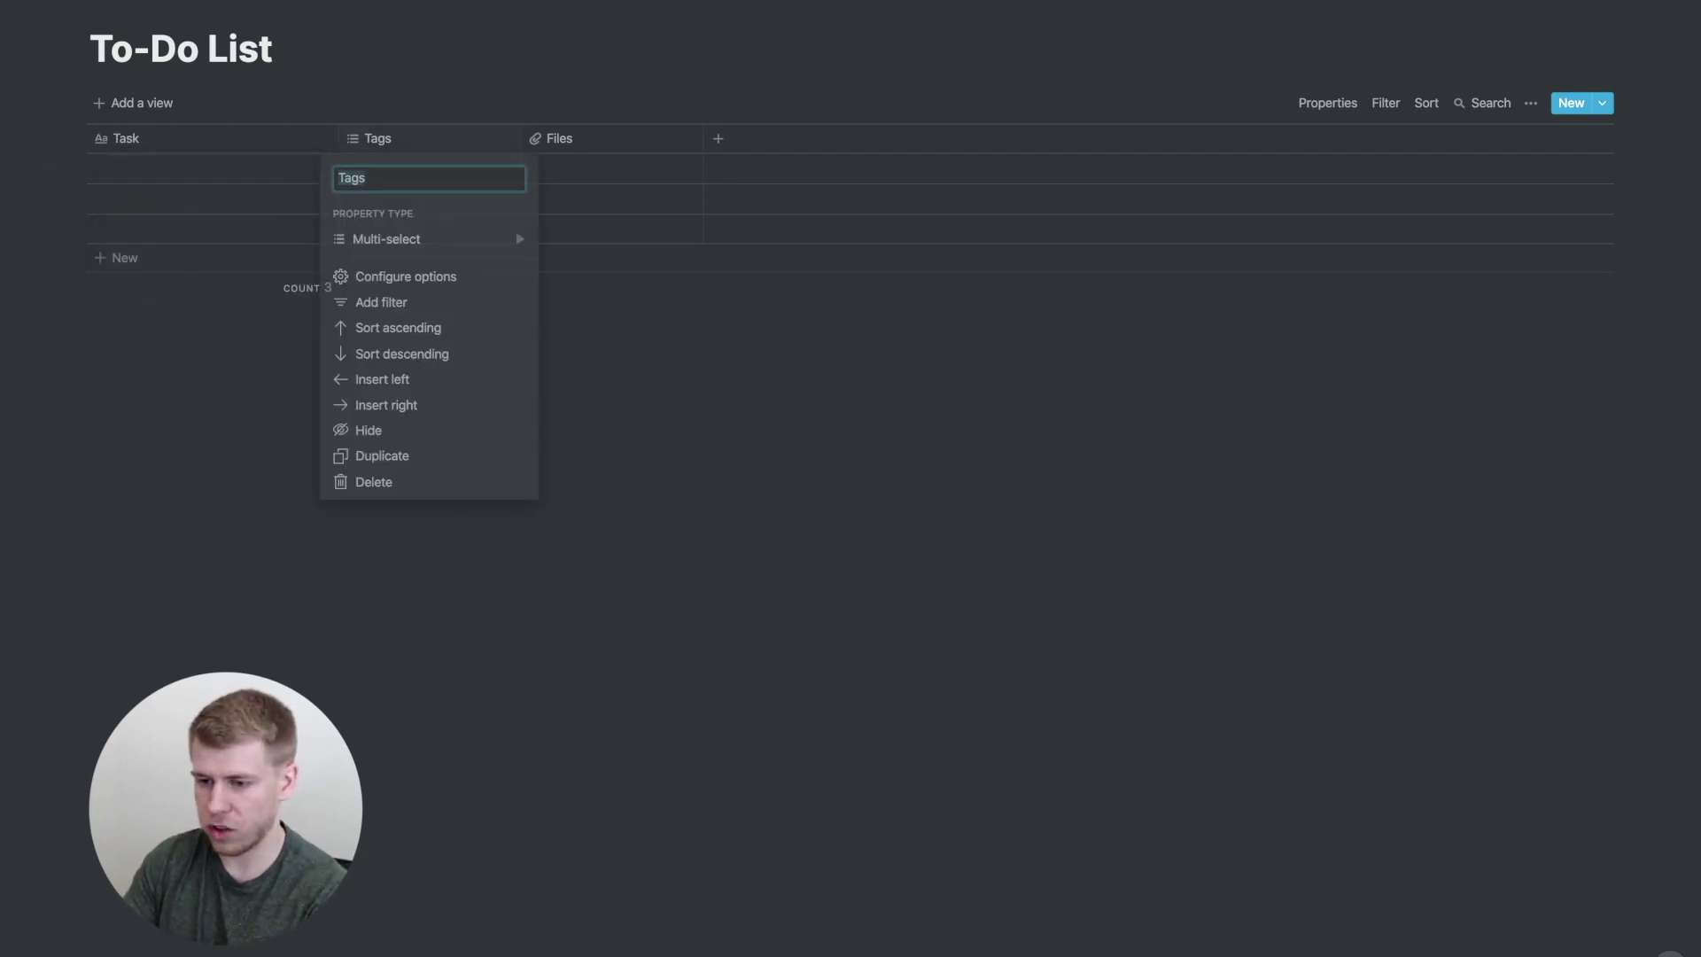
click(429, 239)
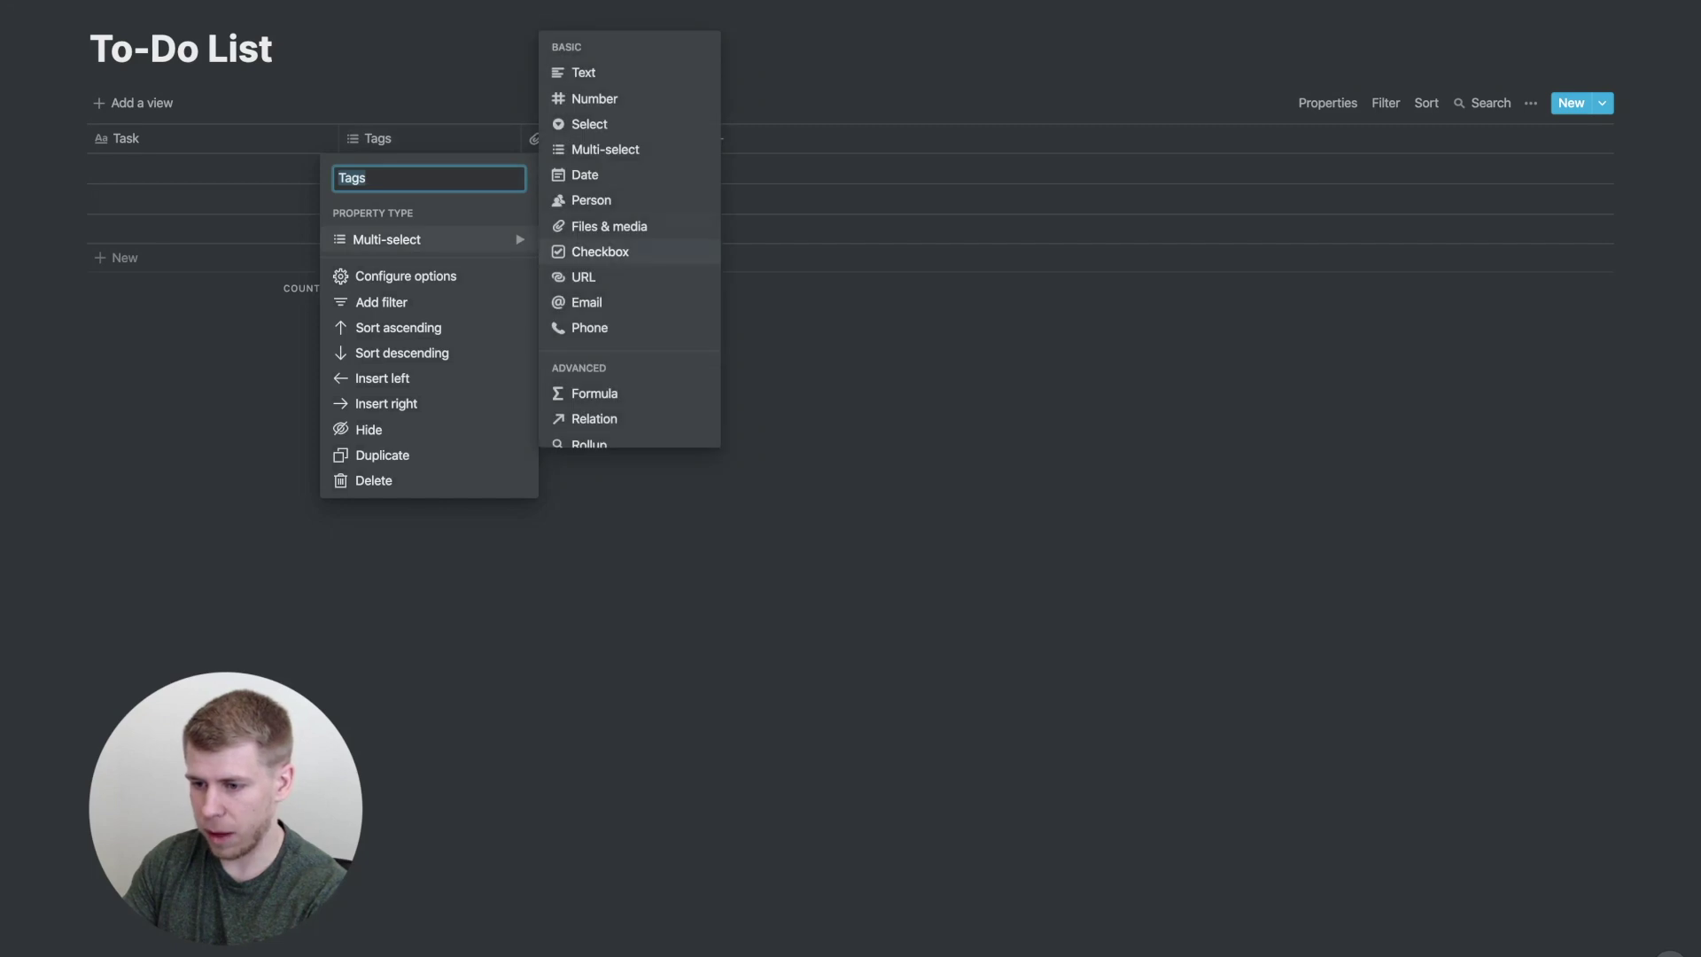
click(584, 175)
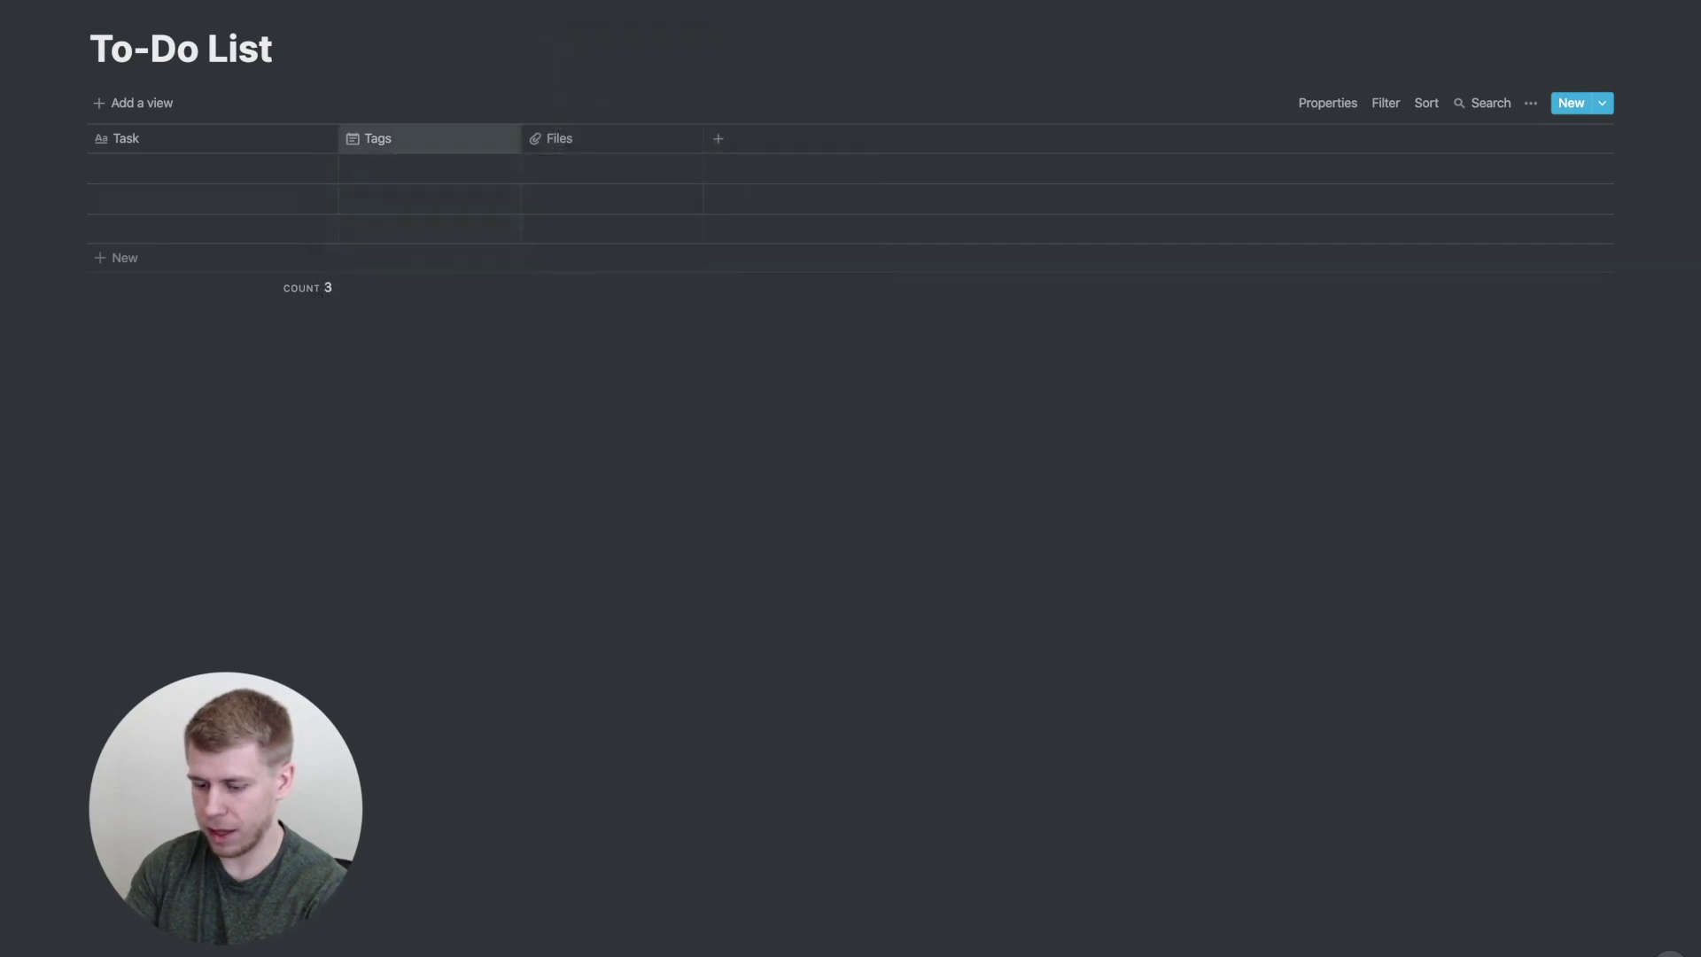
click(429, 138)
text(Date)
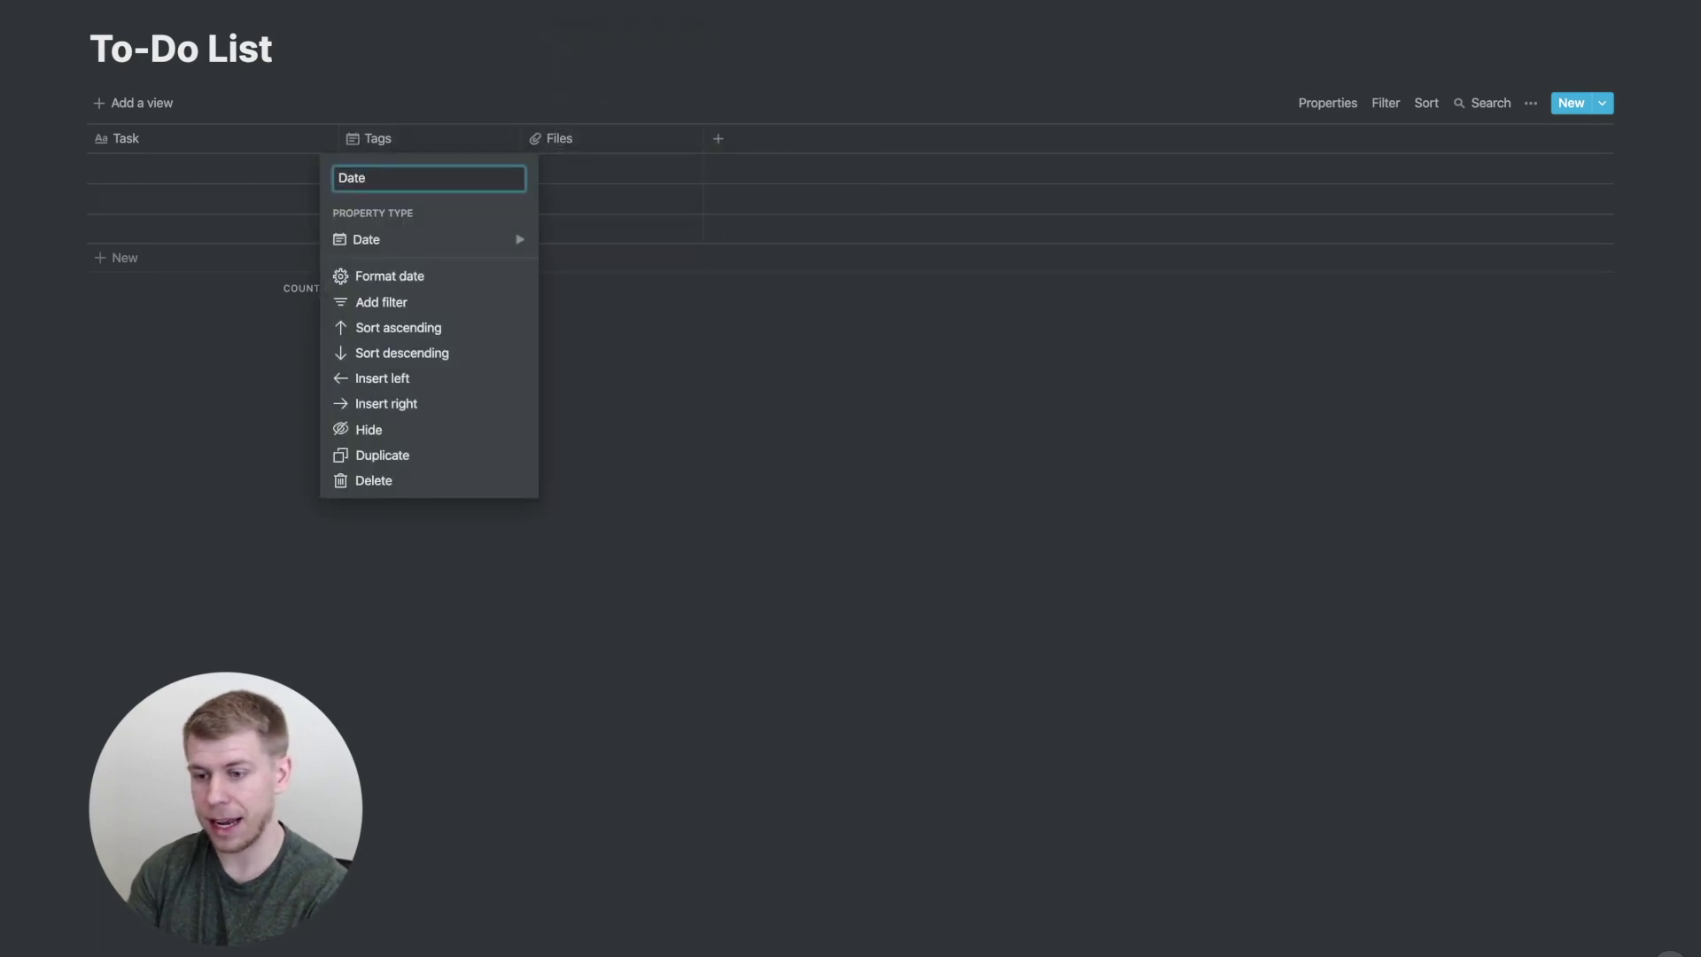
key(Return)
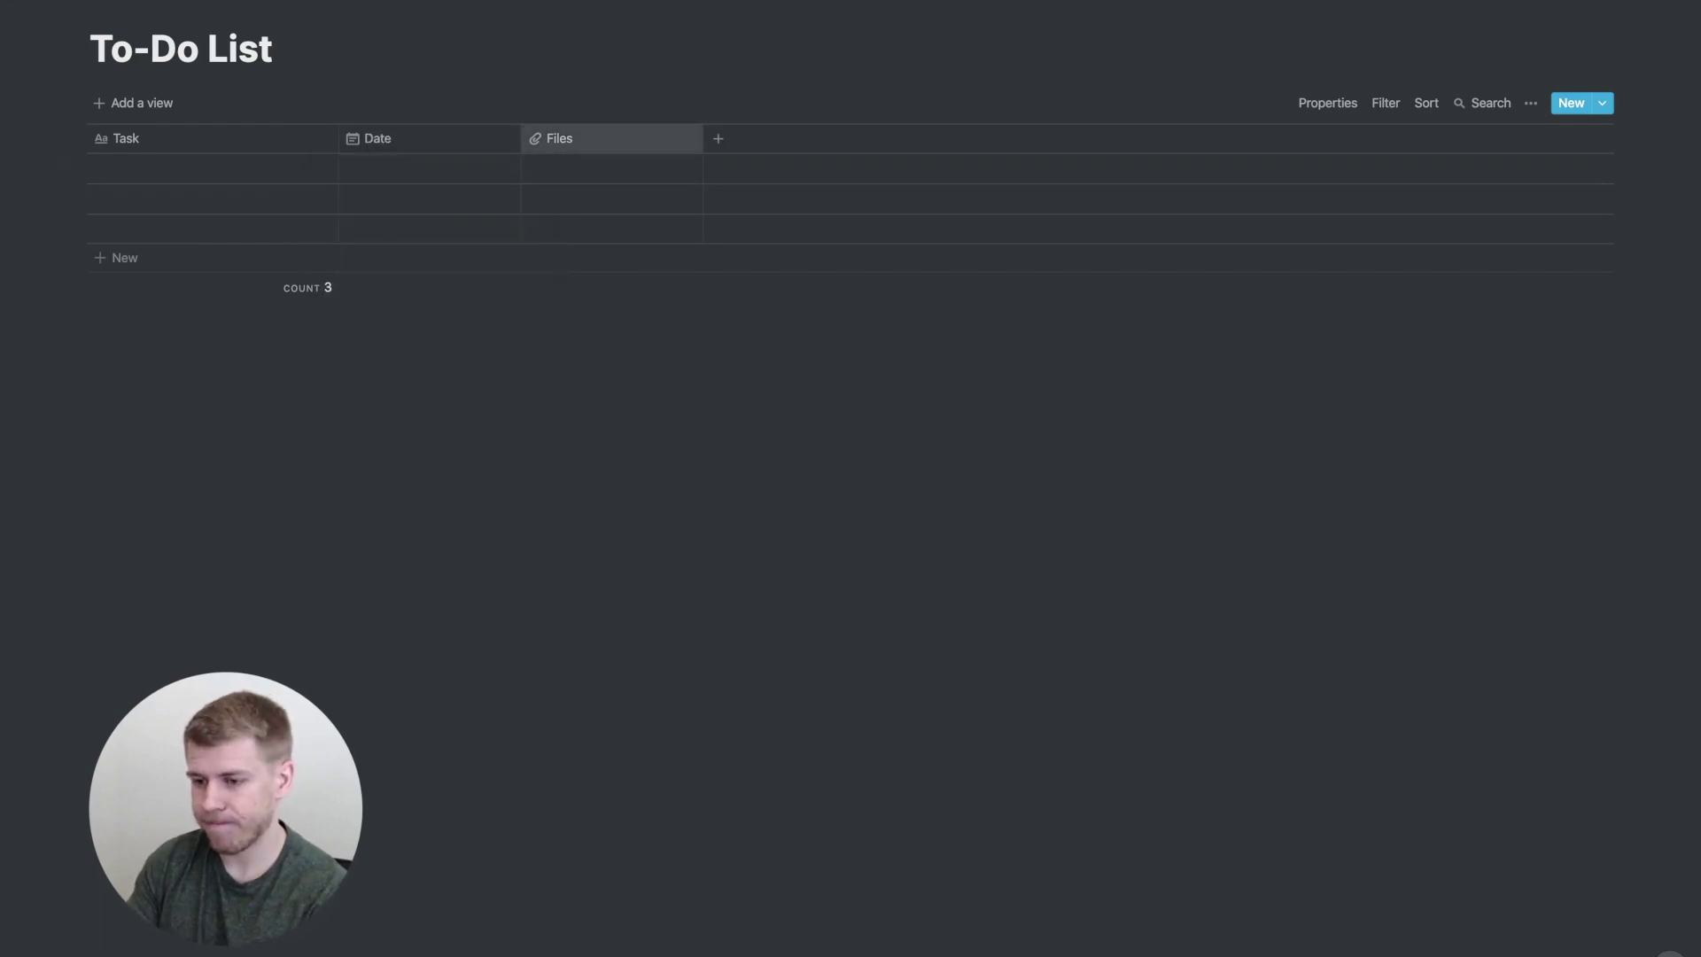
Make the Files column a Select property named Category, then type 'Go to Grocery Store' as the first task
click(611, 138)
click(611, 239)
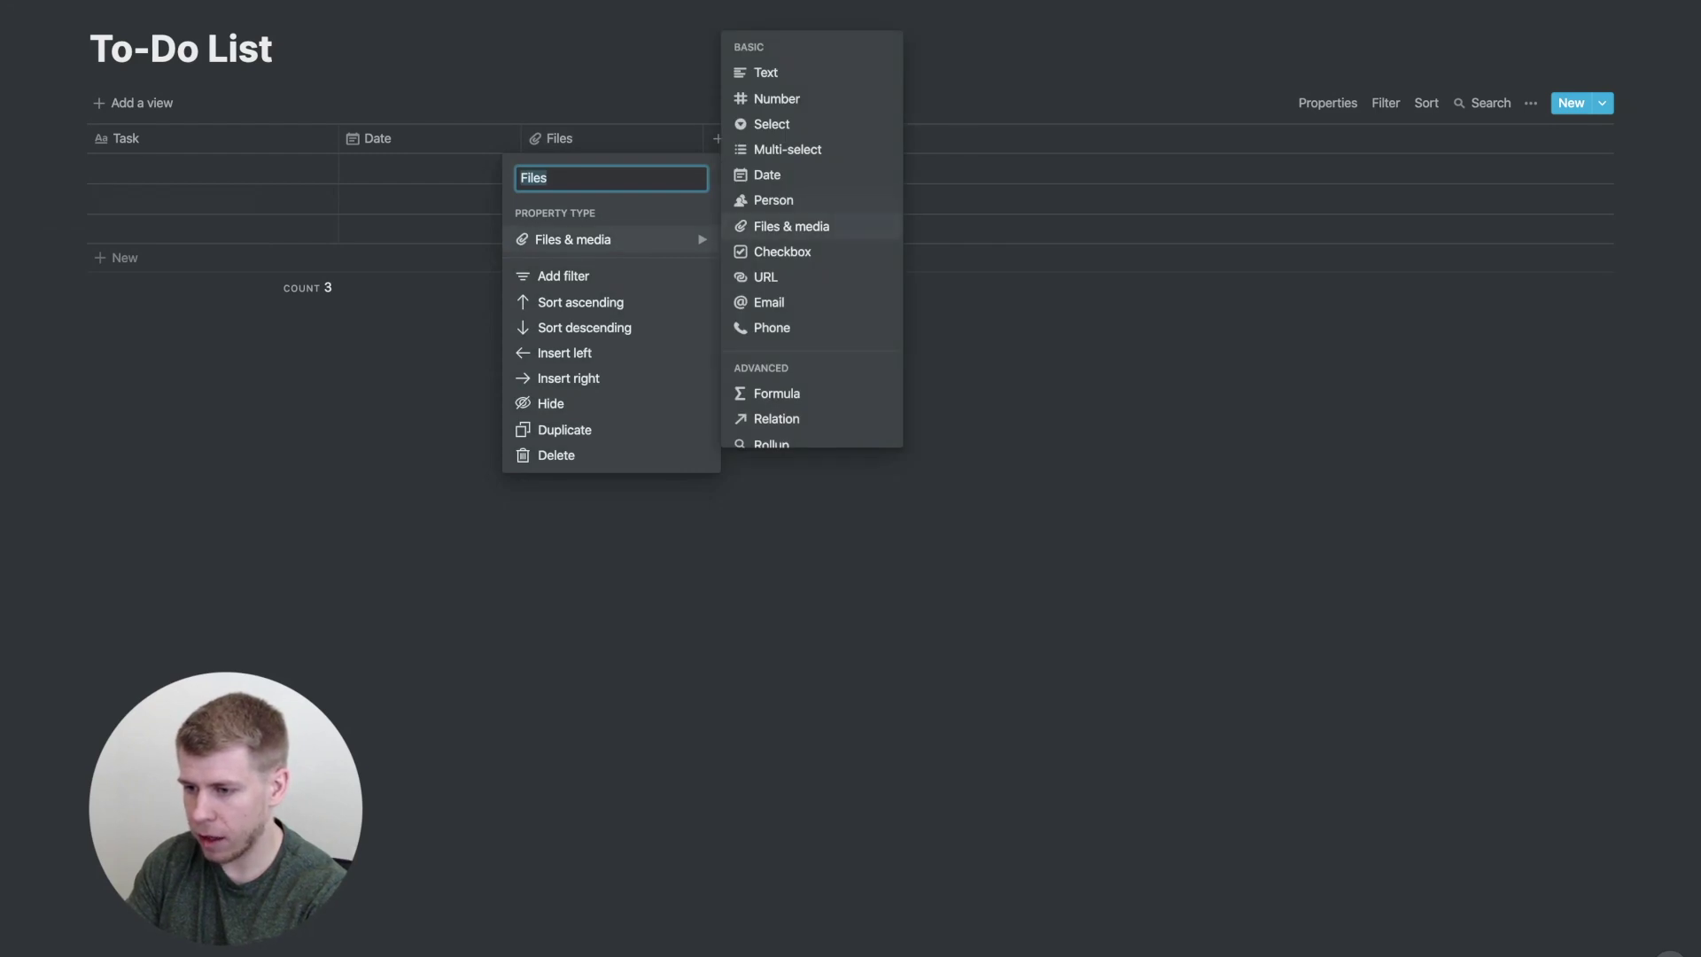
mouse_move(772, 124)
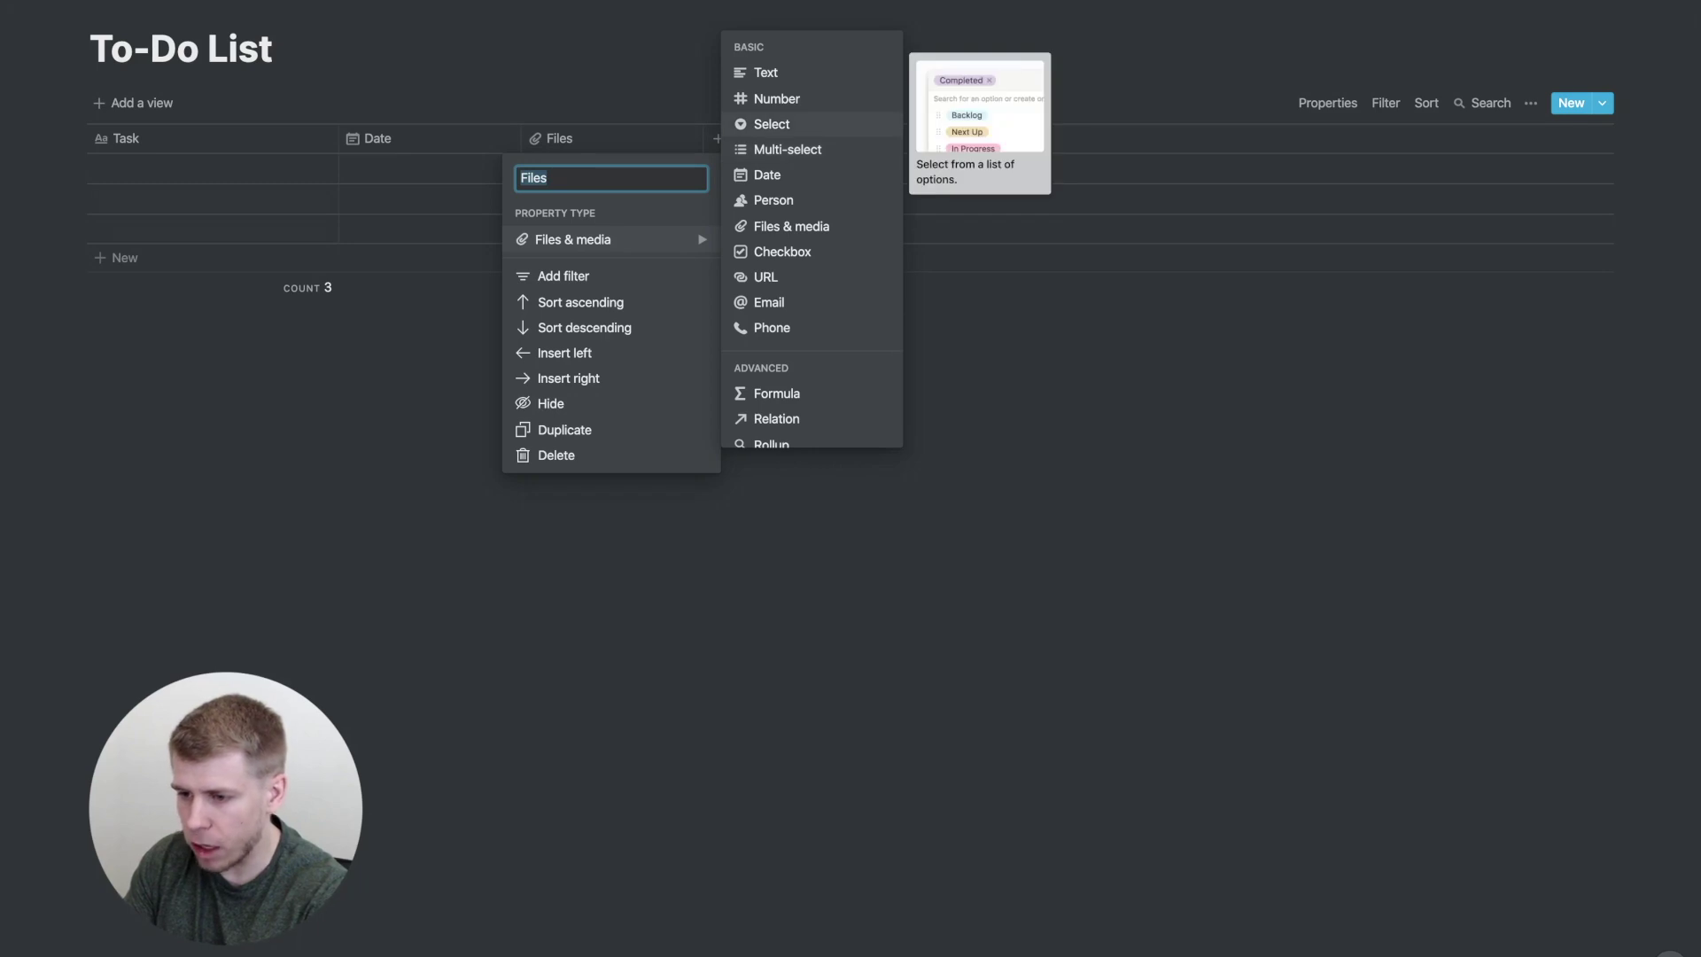
click(772, 124)
click(567, 139)
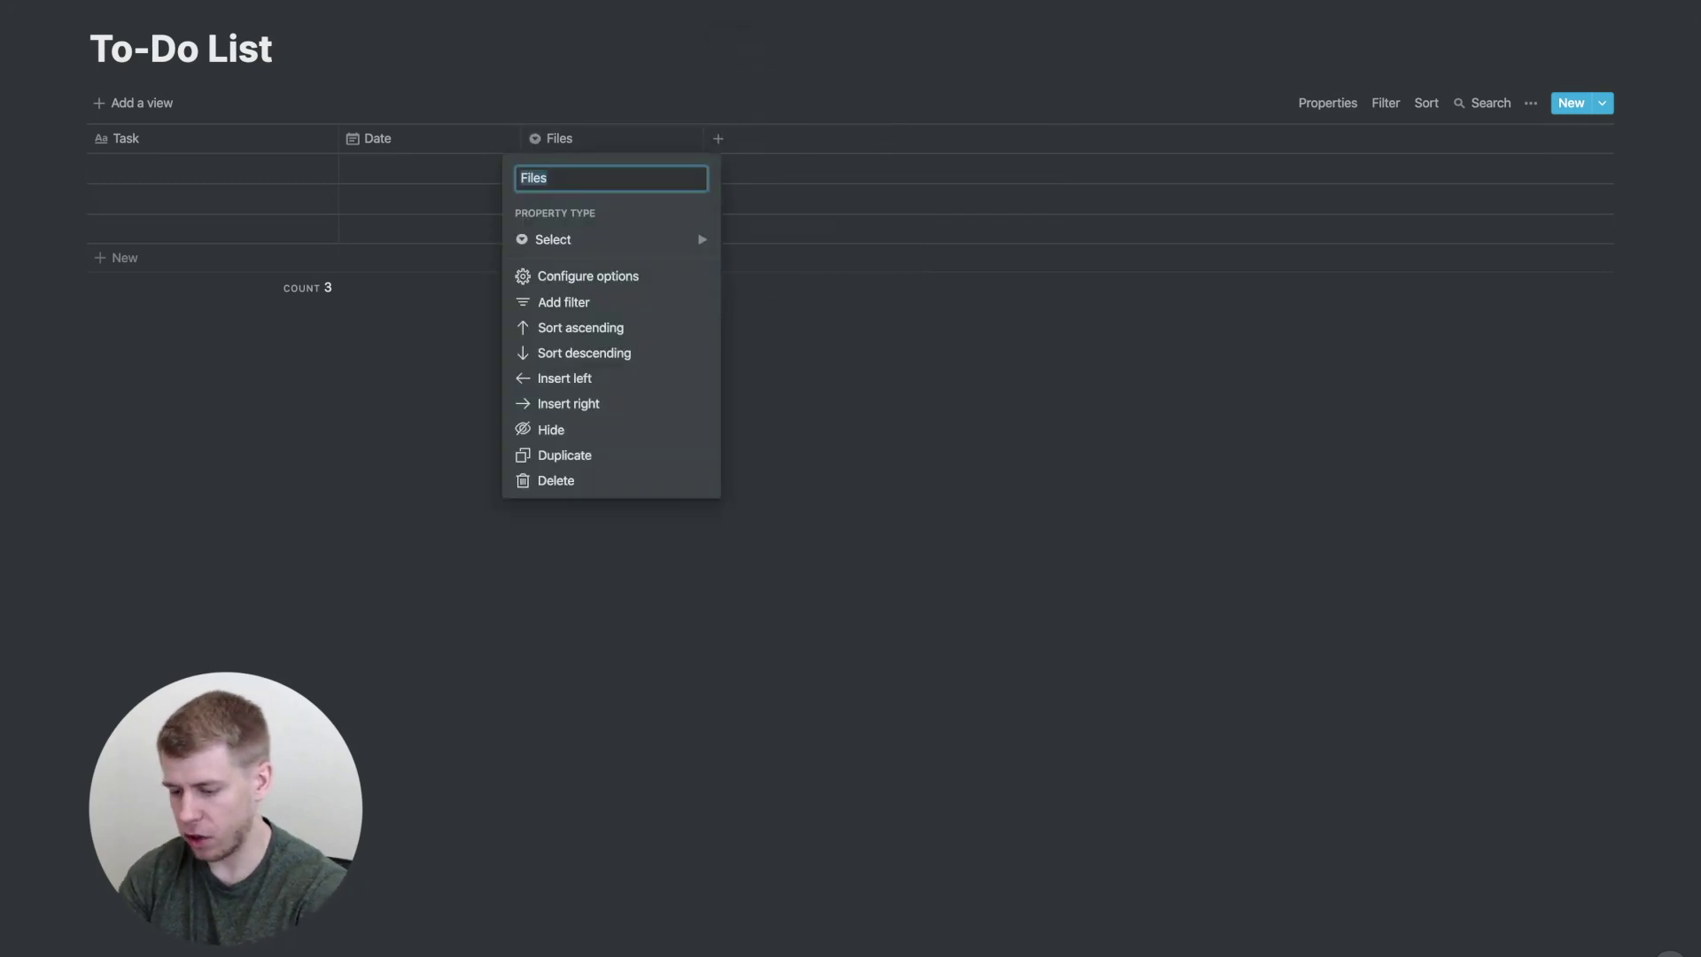
text(Category)
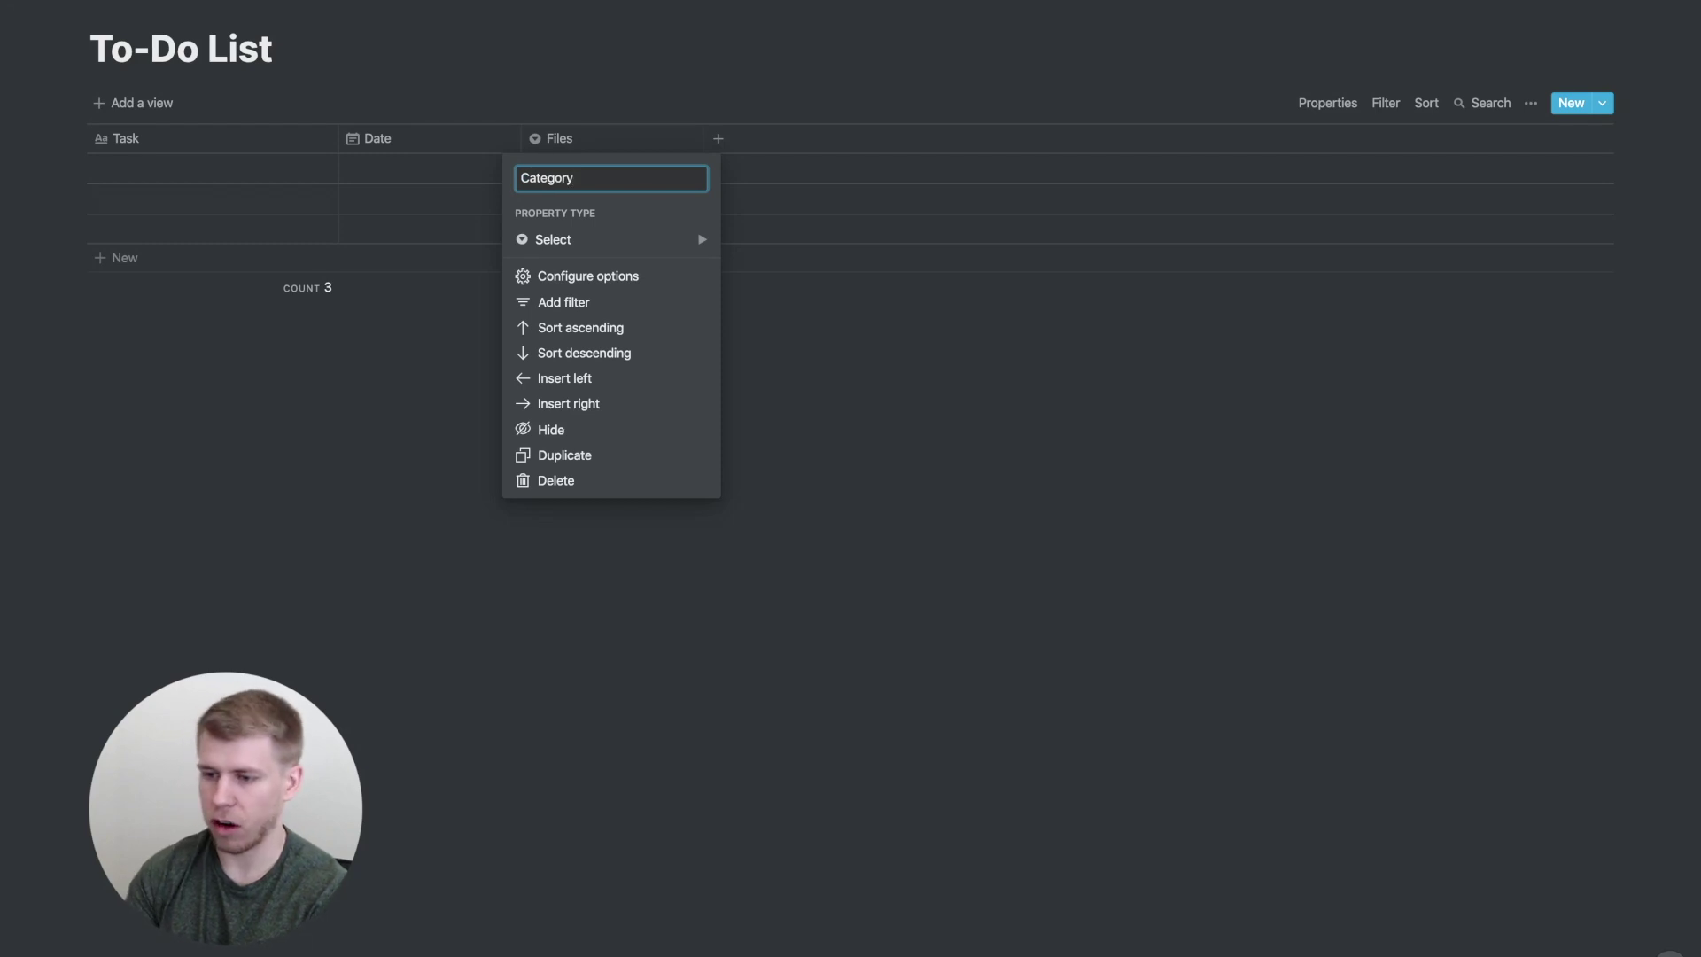
key(Return)
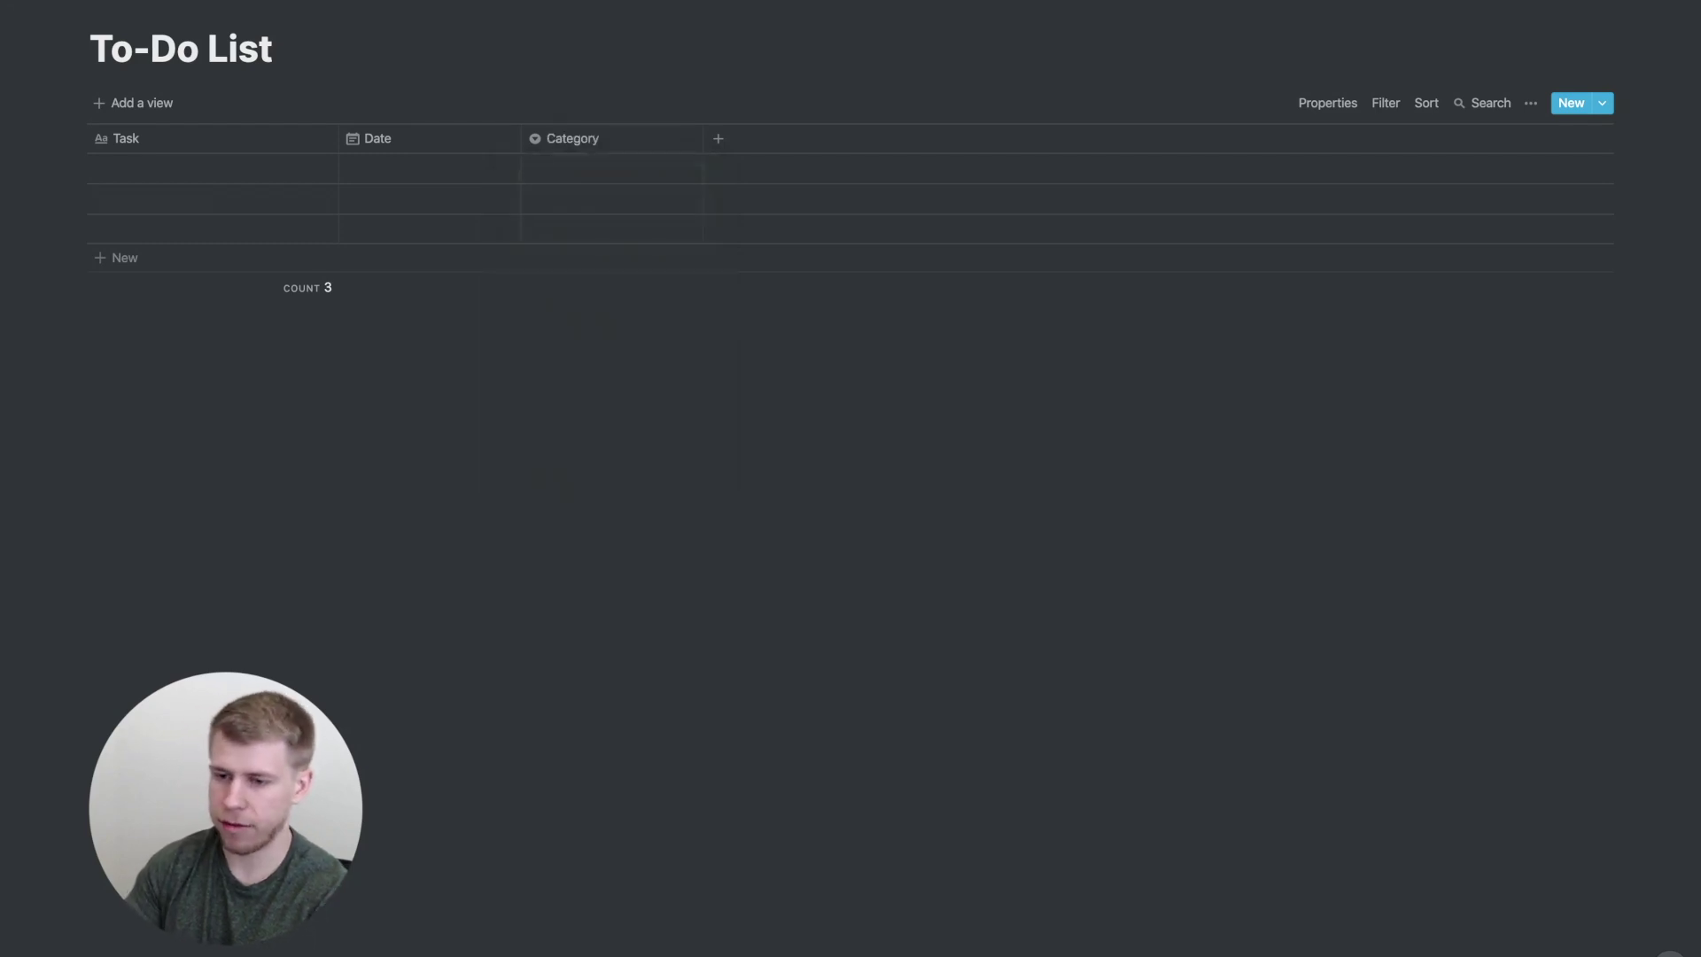
click(213, 168)
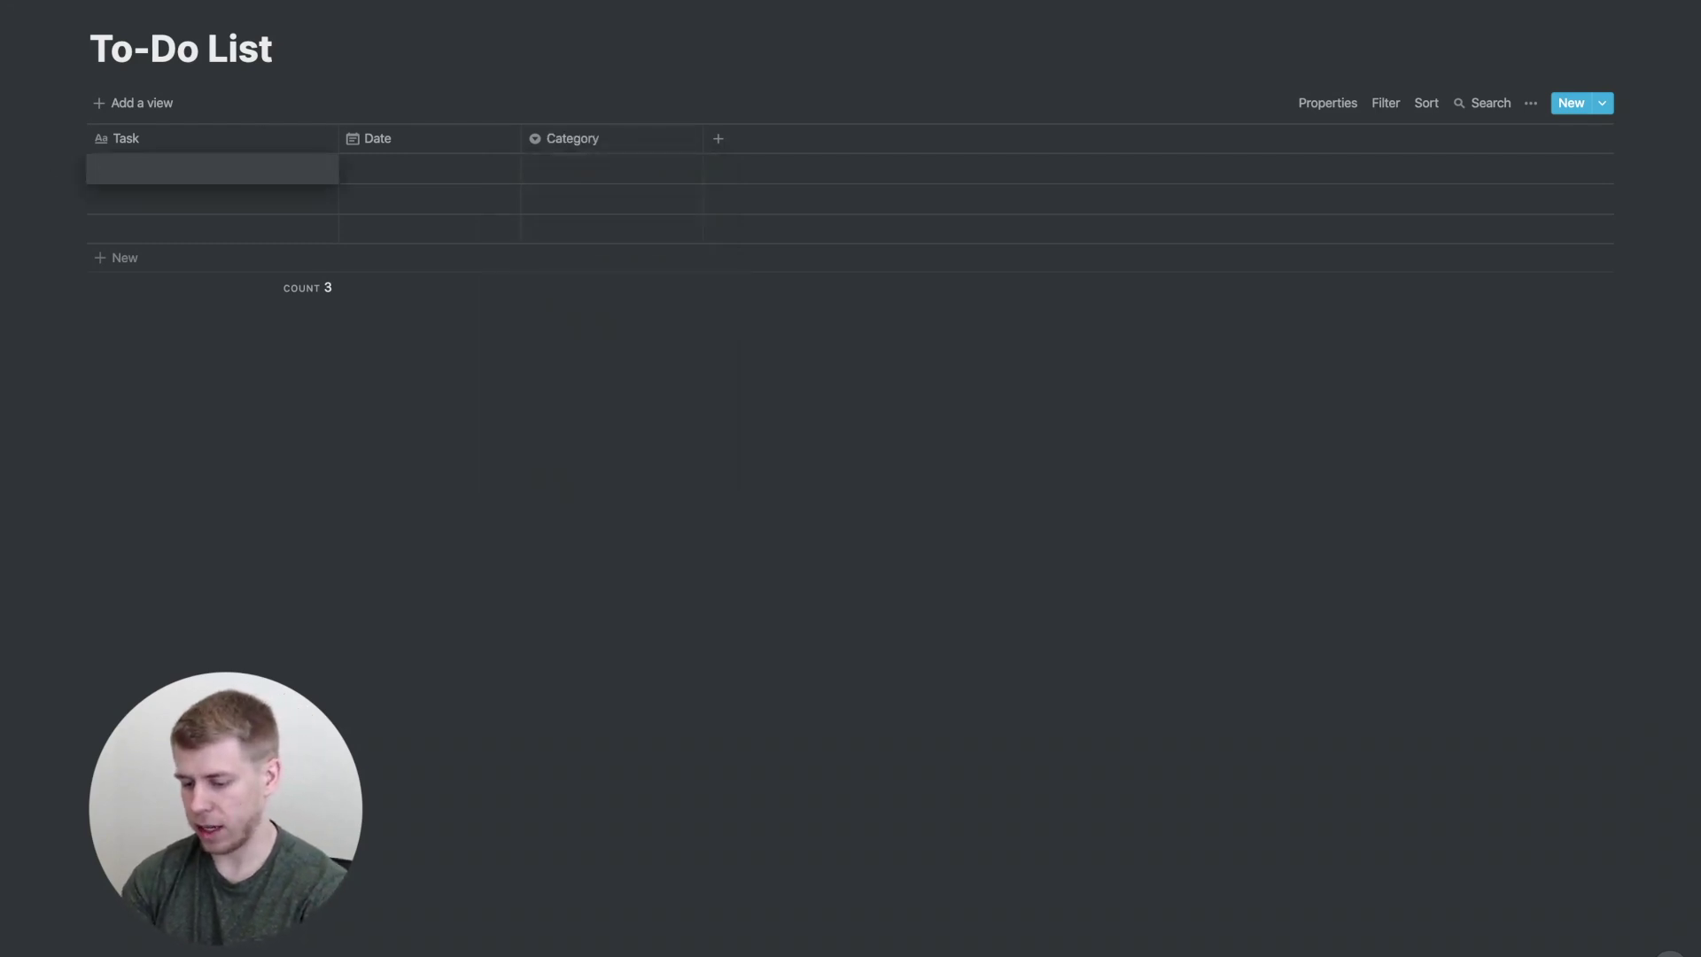
text(Go to G)
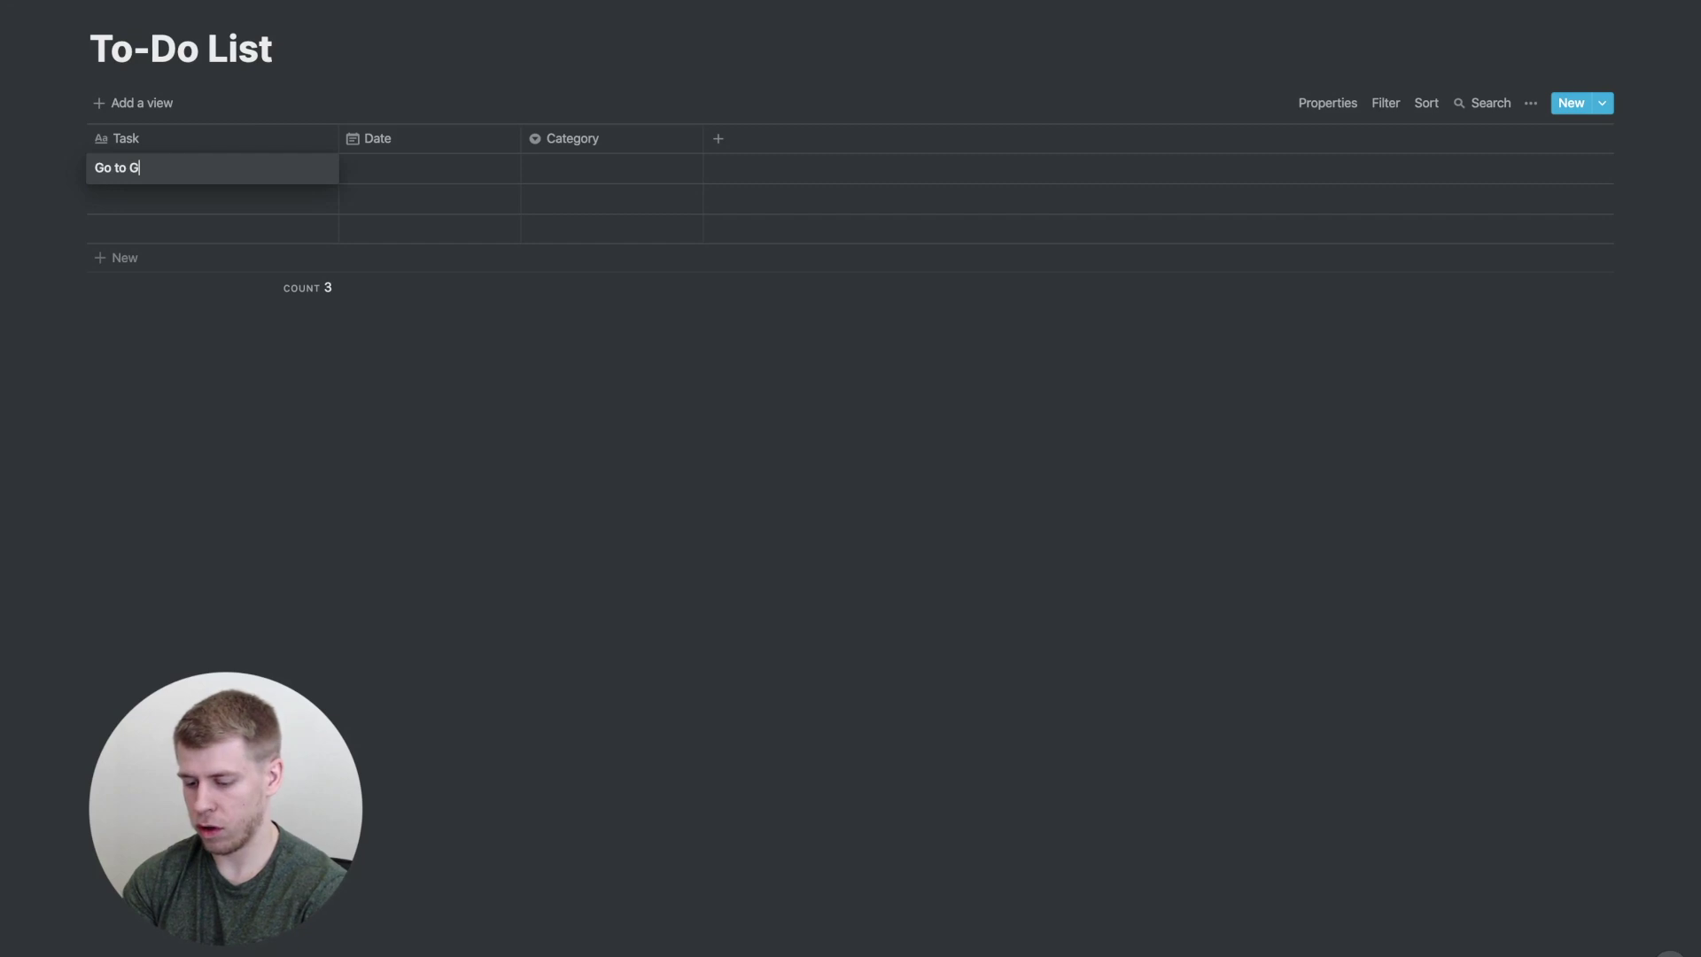
text(rocery Store)
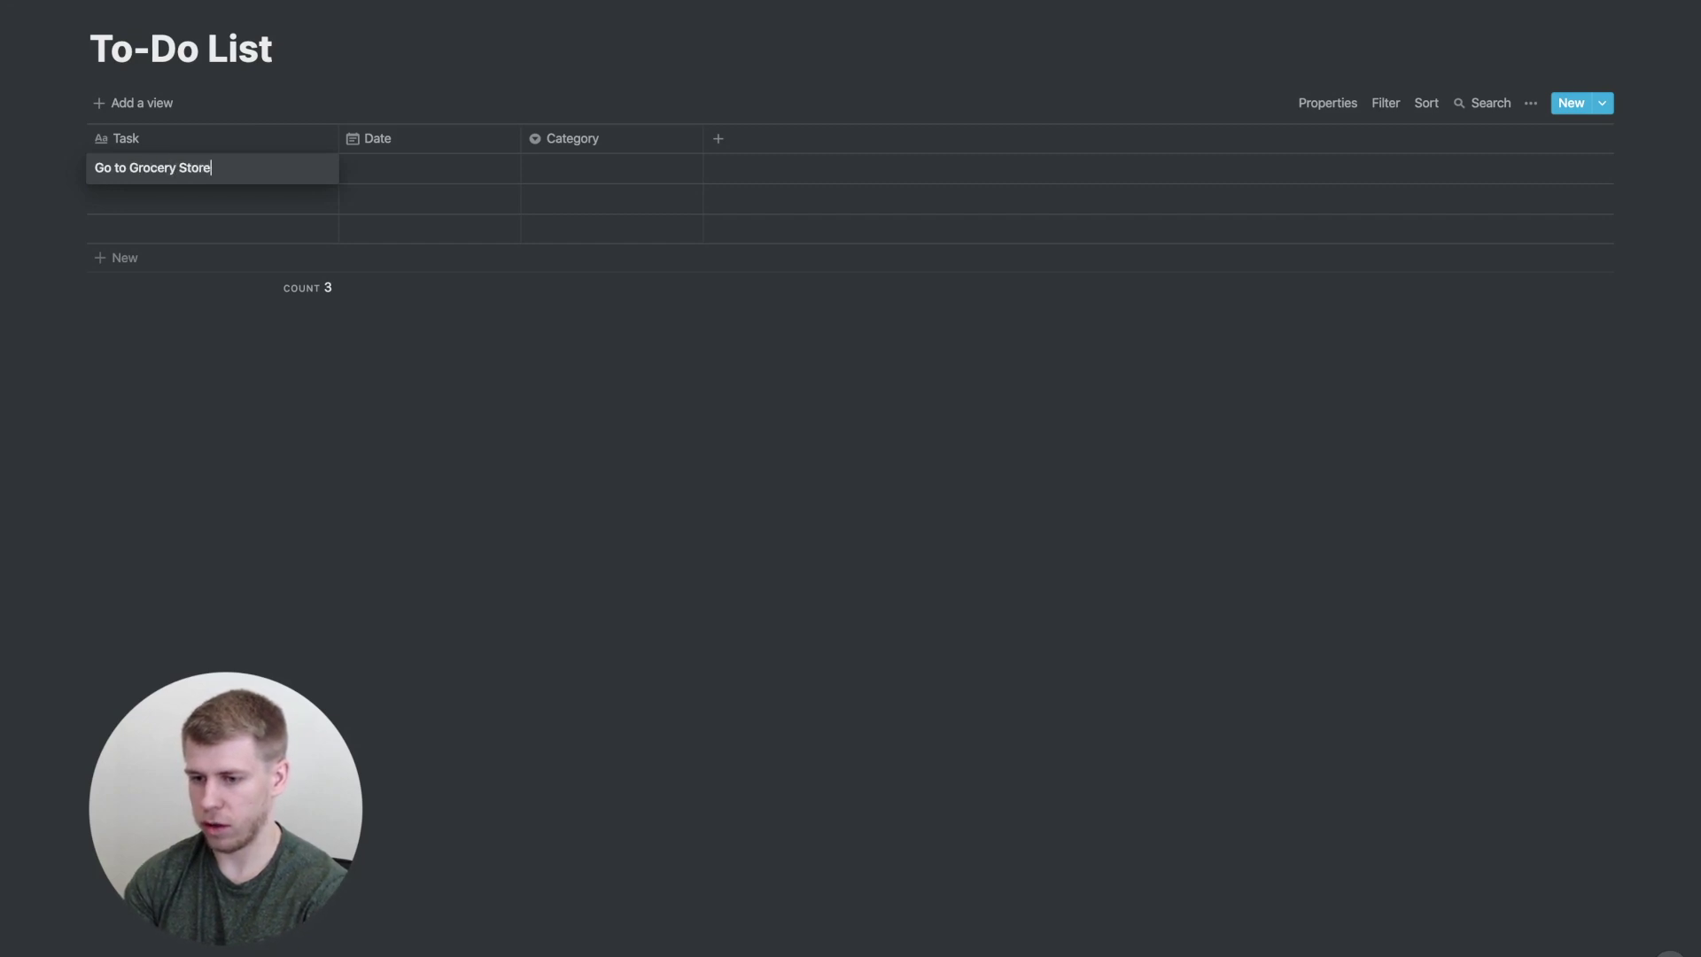
Add the tasks 'Love my wife', 'Take out the trash' and 'Write Research Paper' below the first
key(Return)
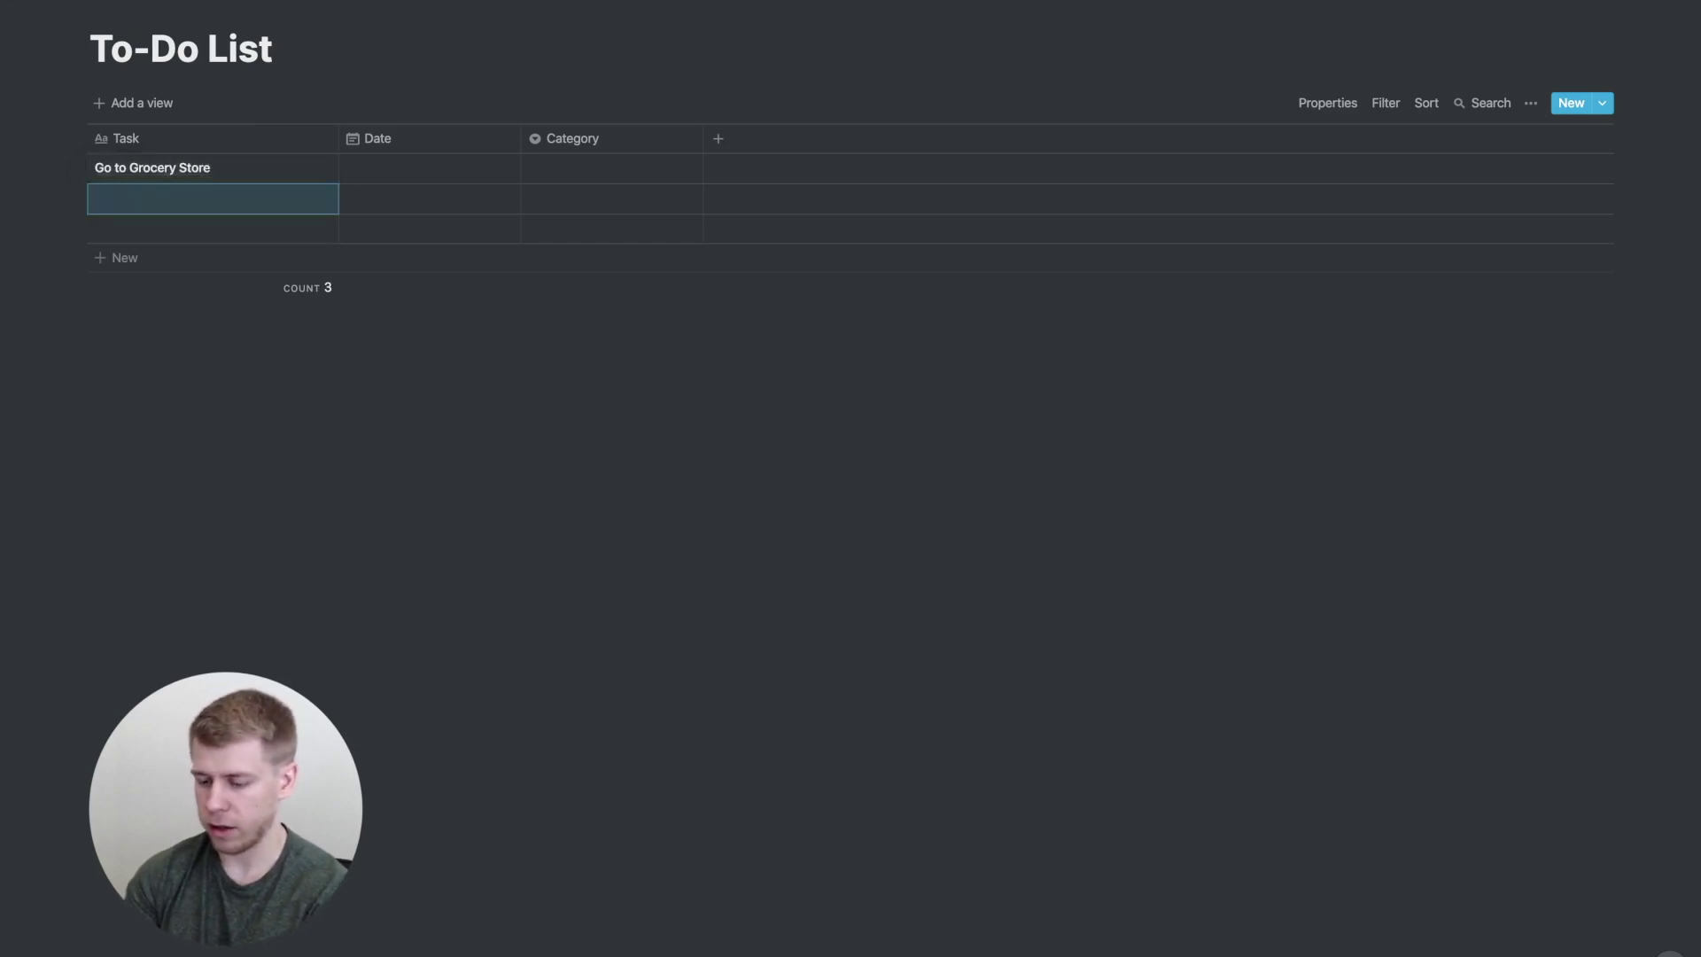
key(Return)
text(Love my wife)
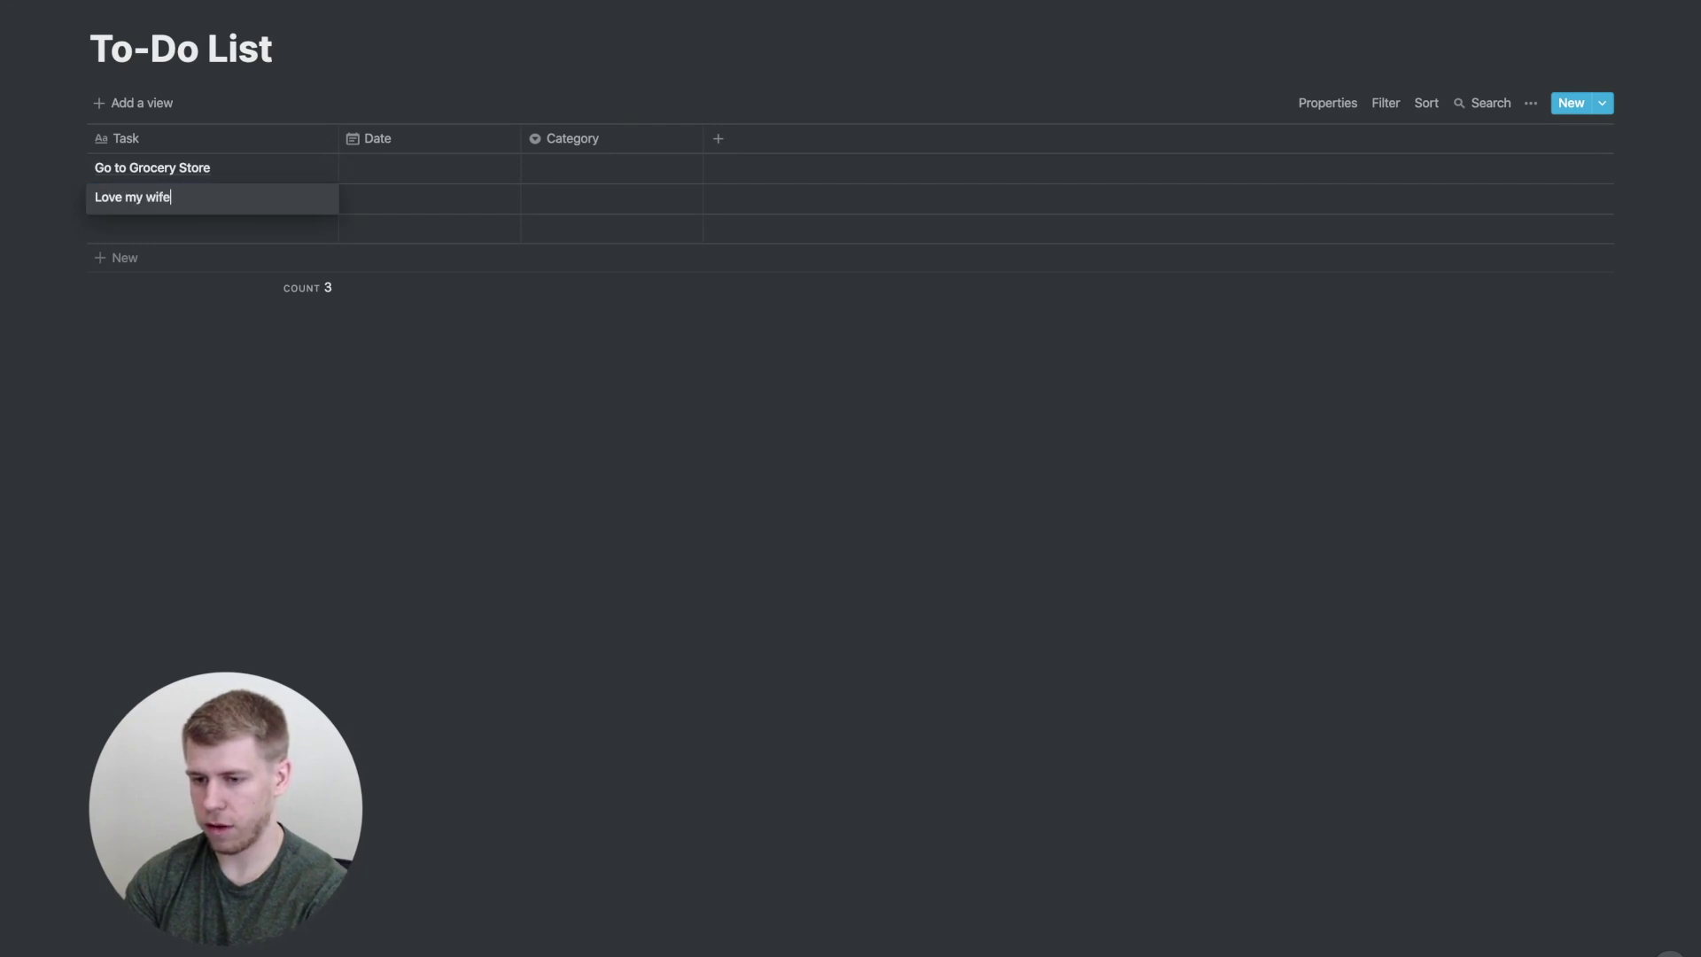
key(Return)
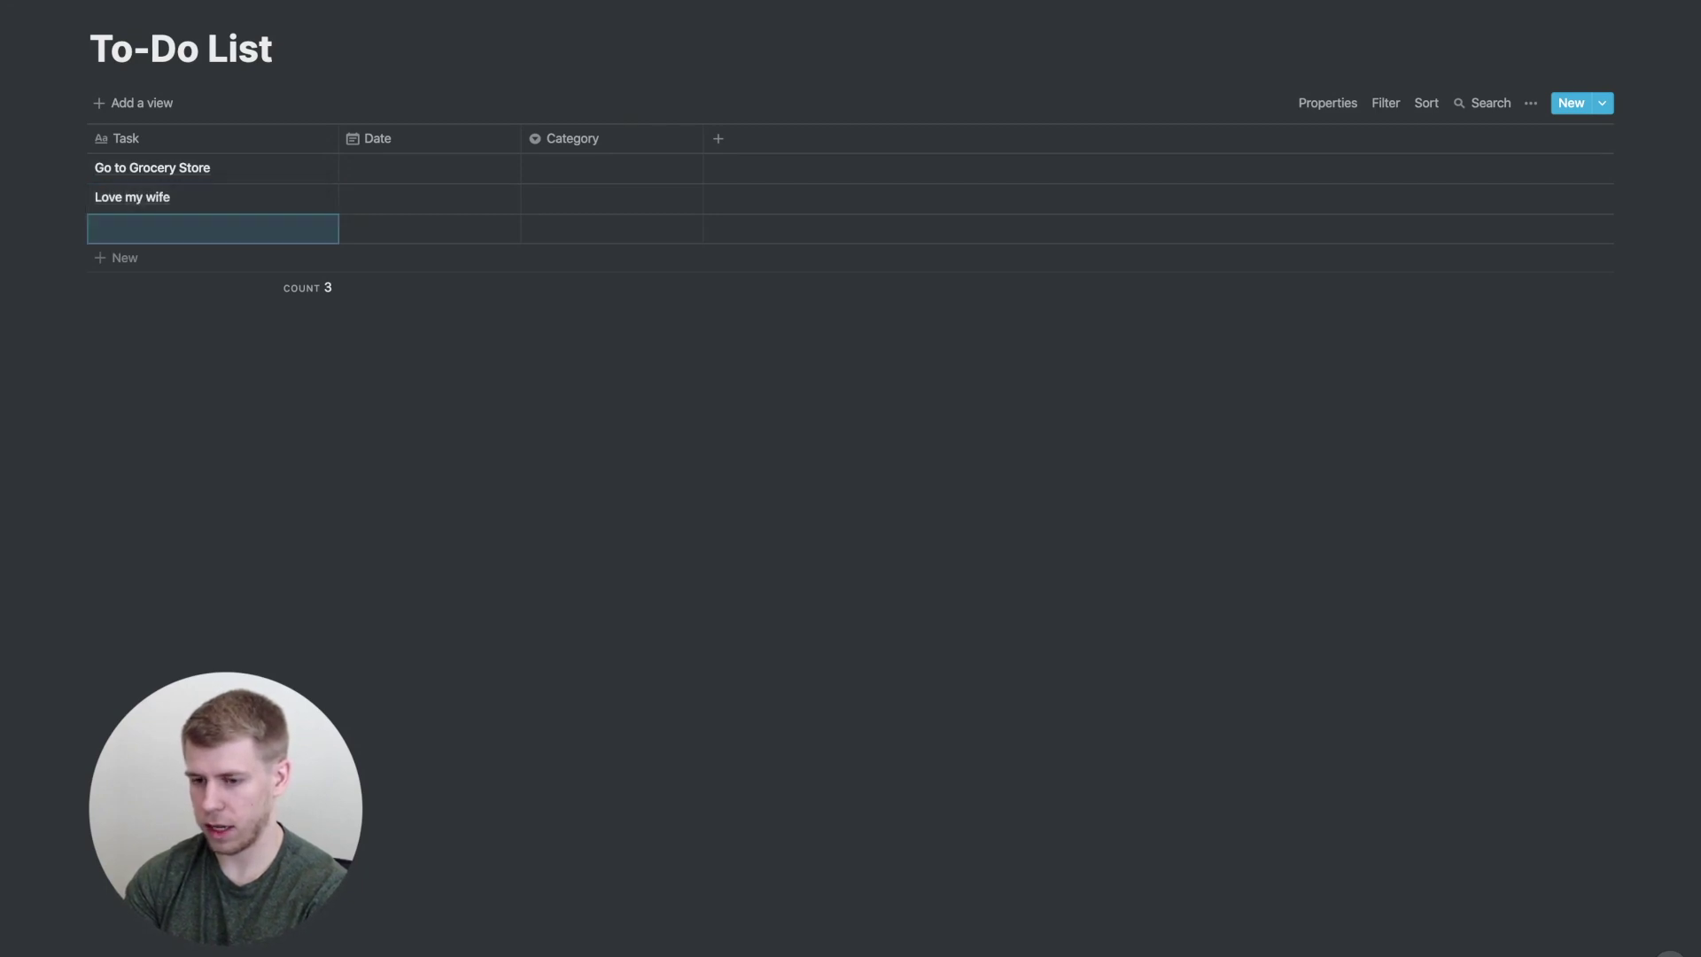
text(Take out )
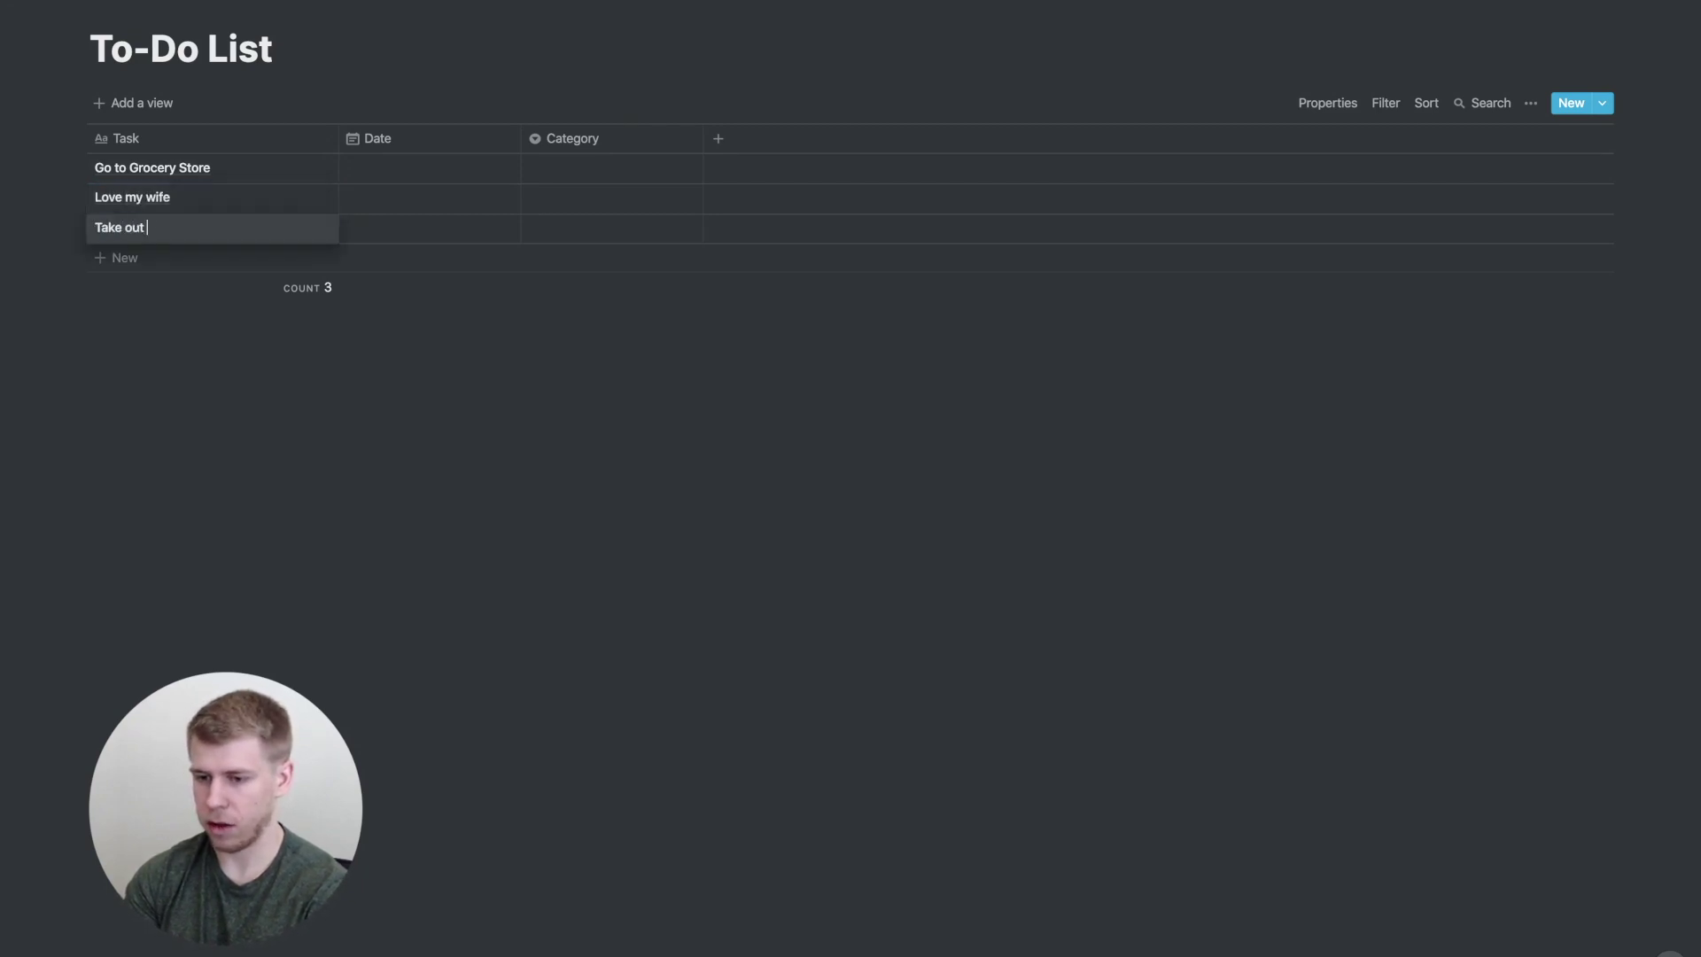
text(the trash)
key(Return)
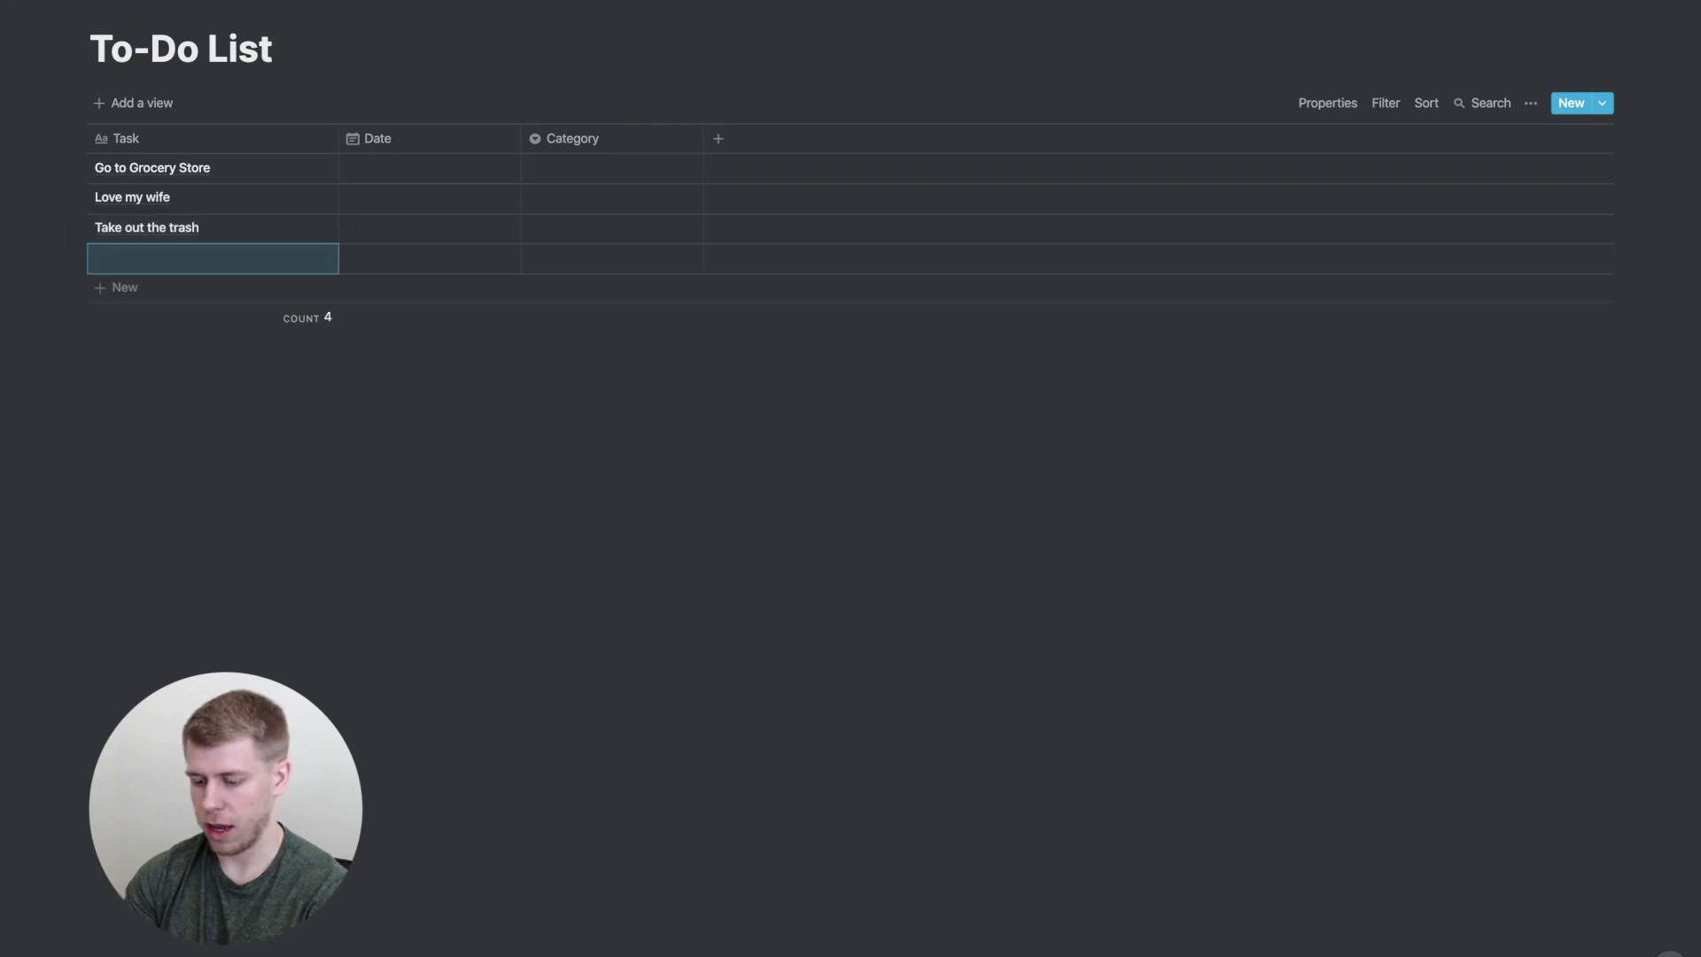
text(Write )
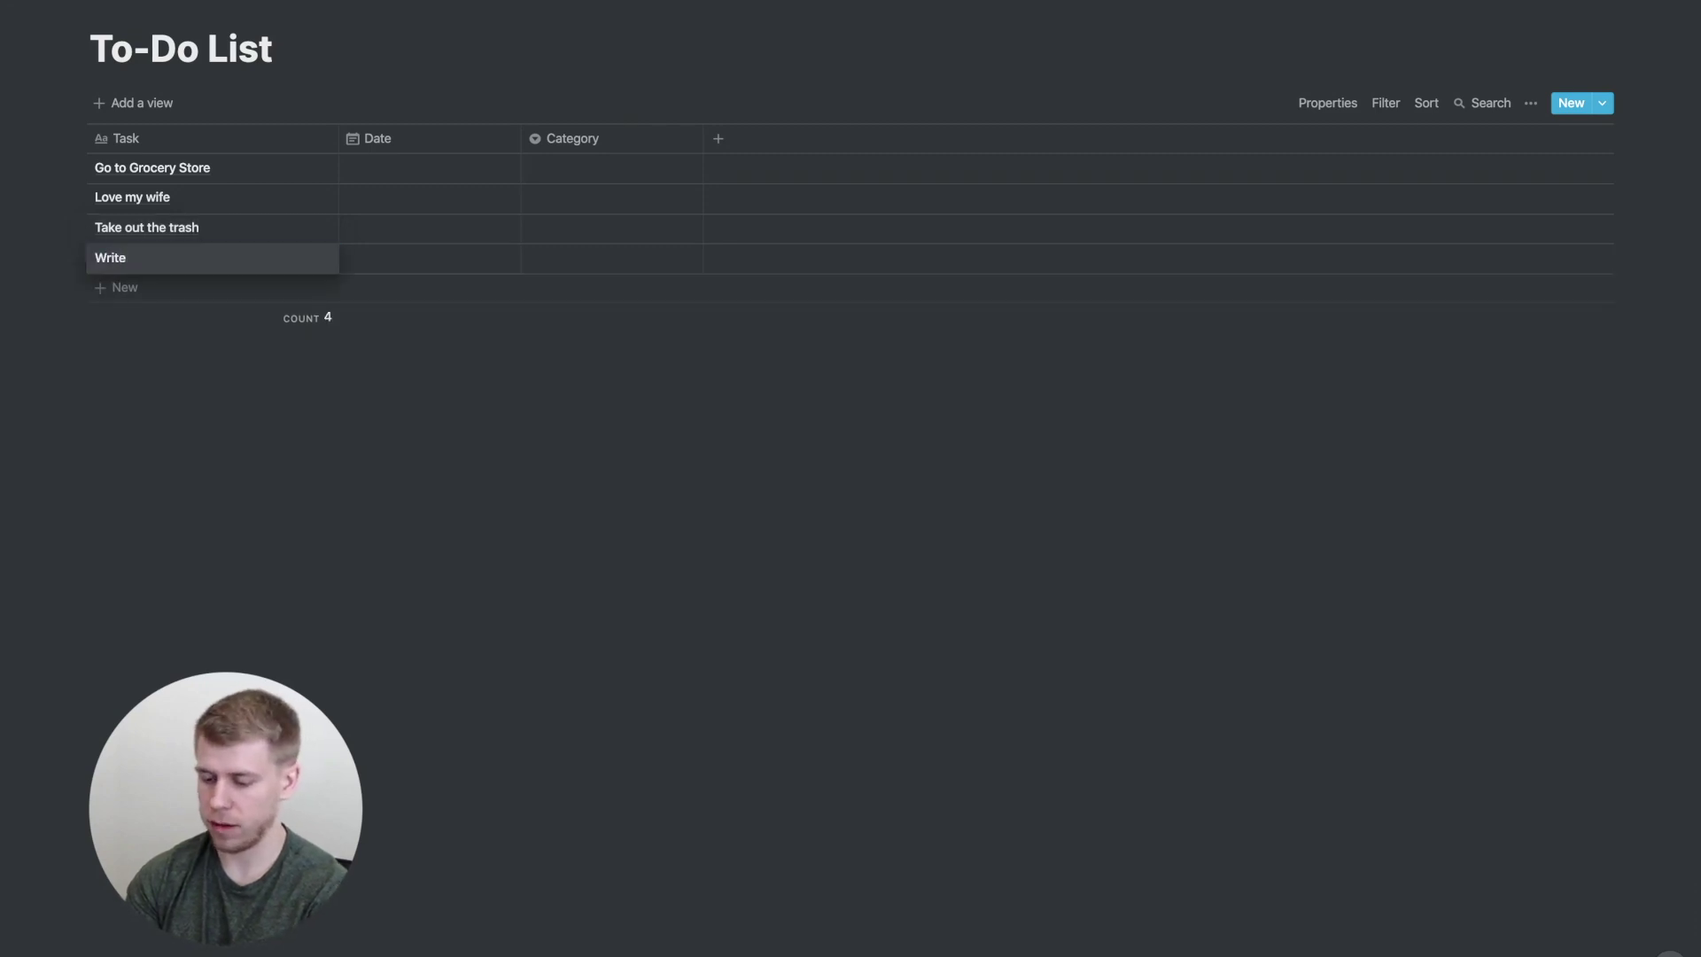
text(Research Paper)
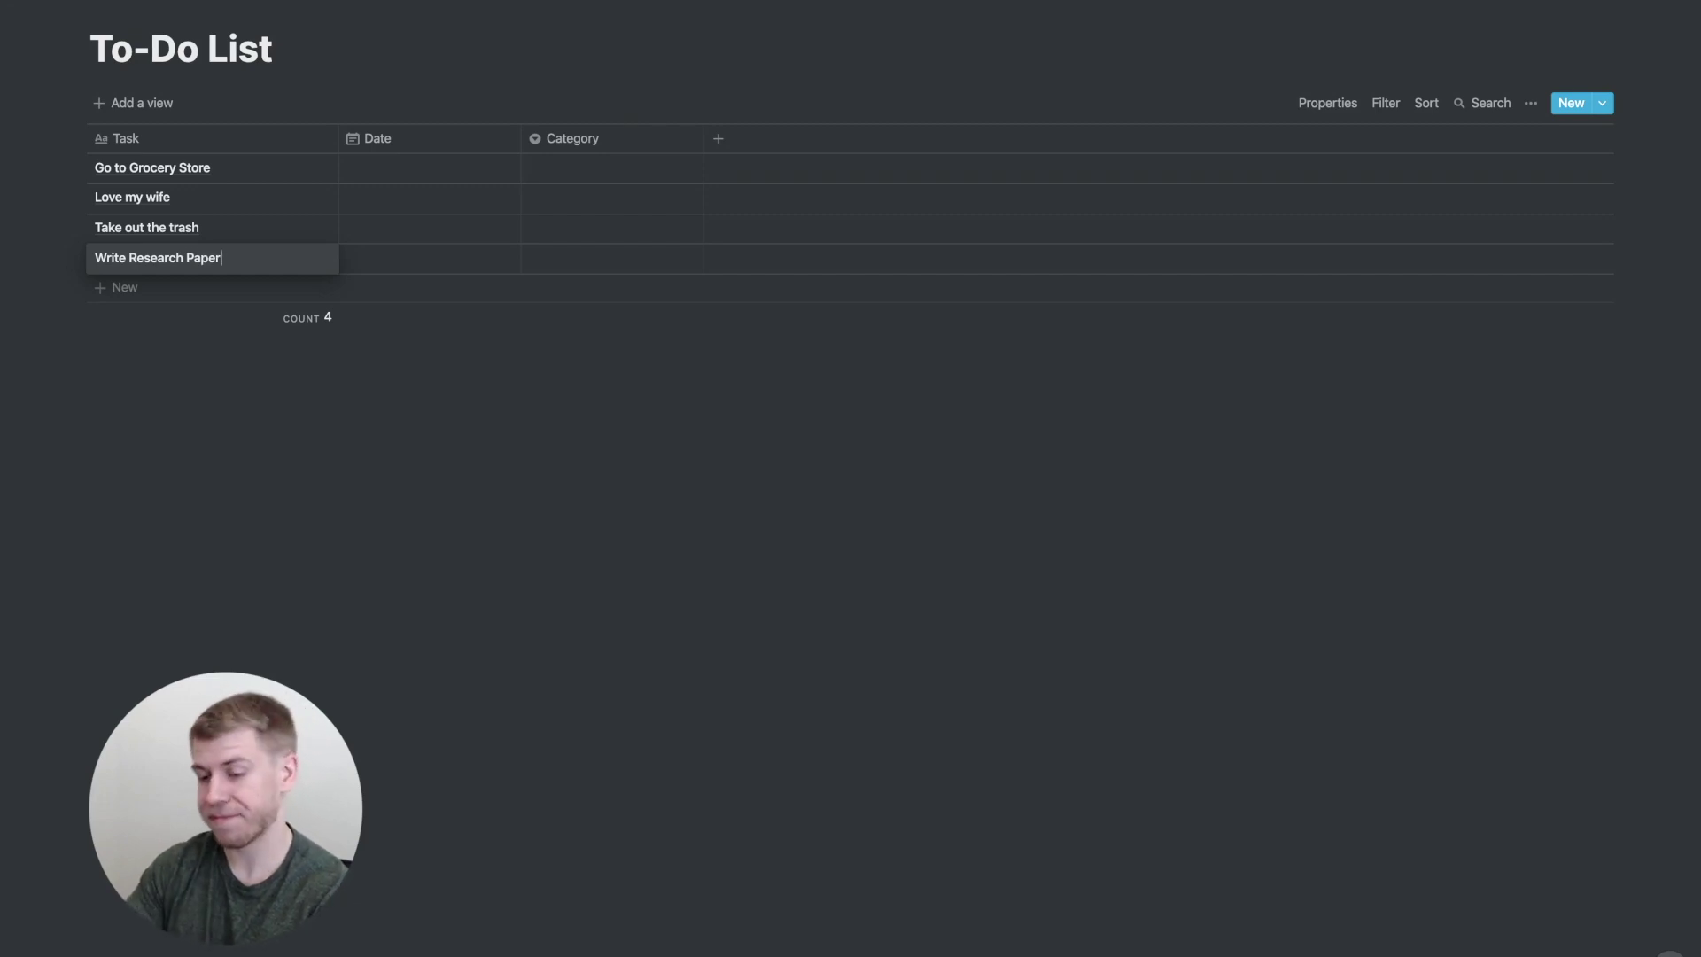
key(Escape)
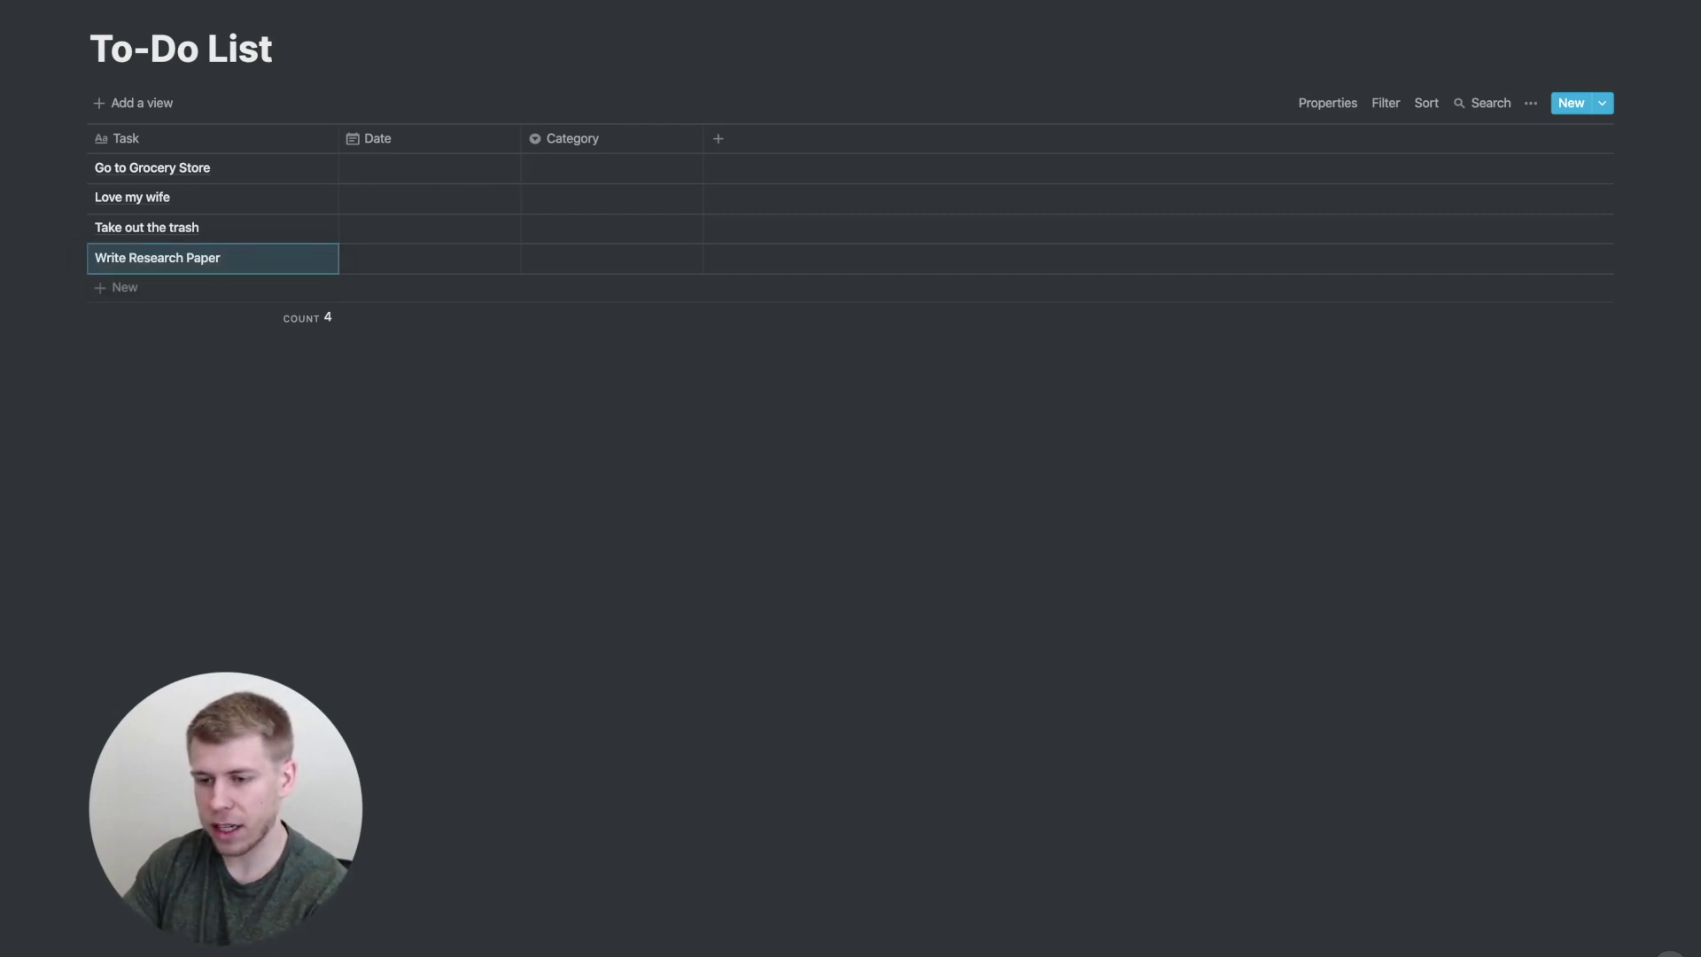
Date the four tasks Jun 07, Jun 07, Jun 08 and Jun 09, 2020
click(429, 167)
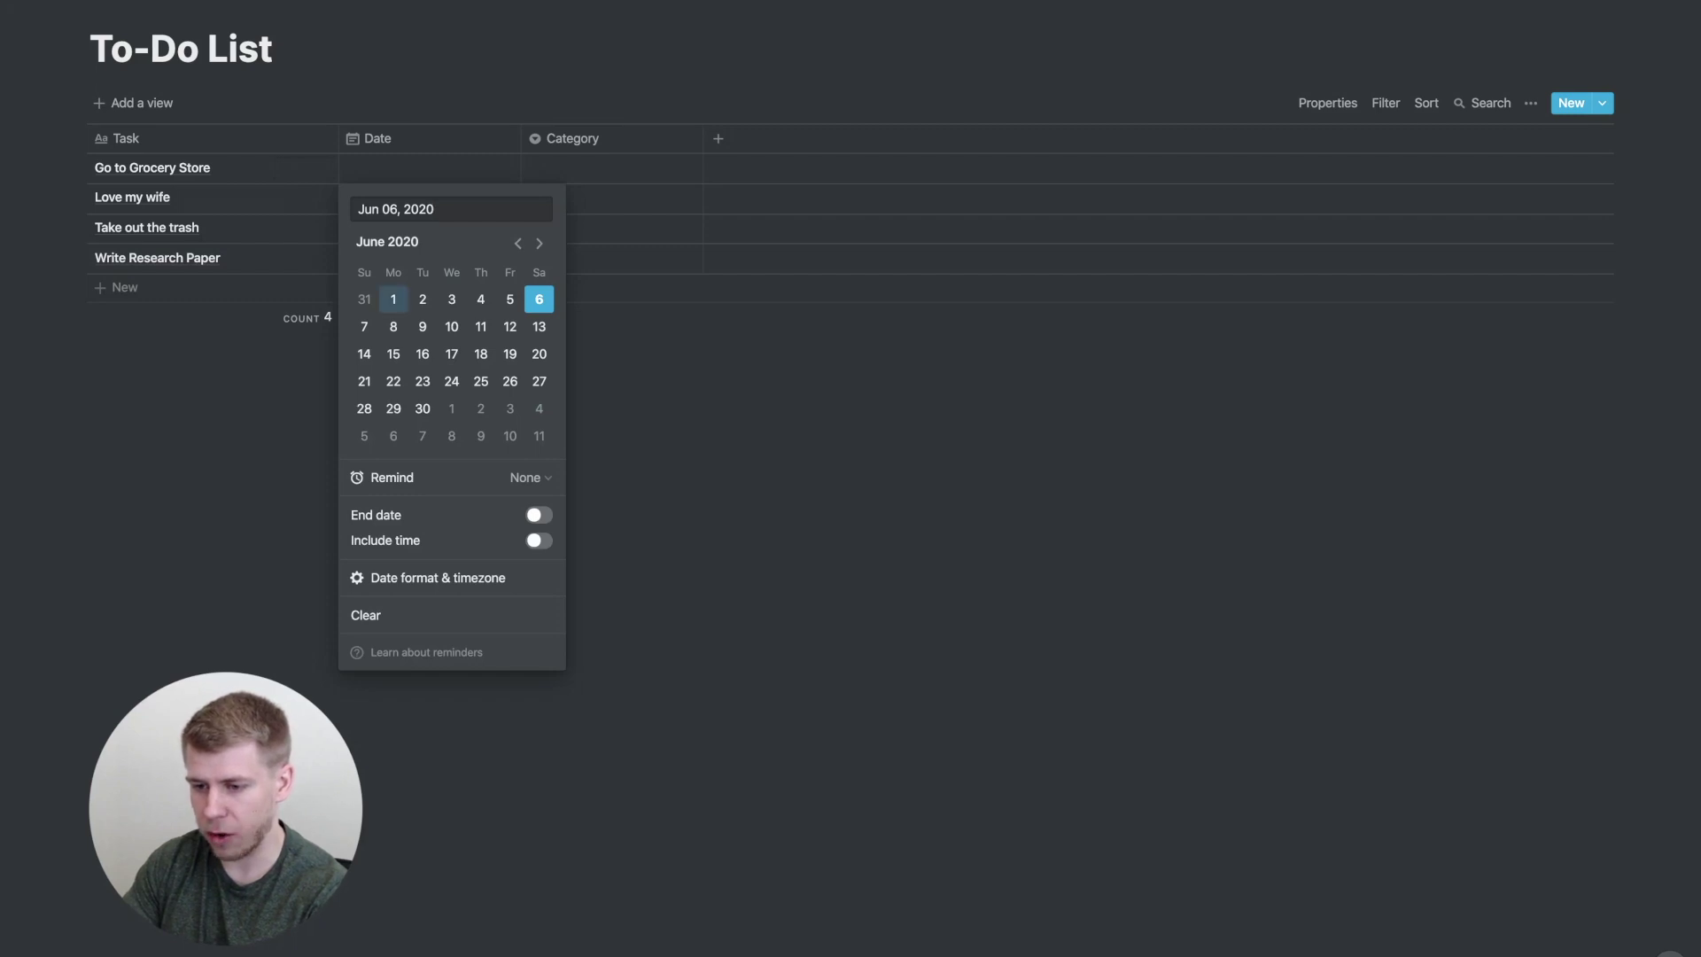
click(364, 326)
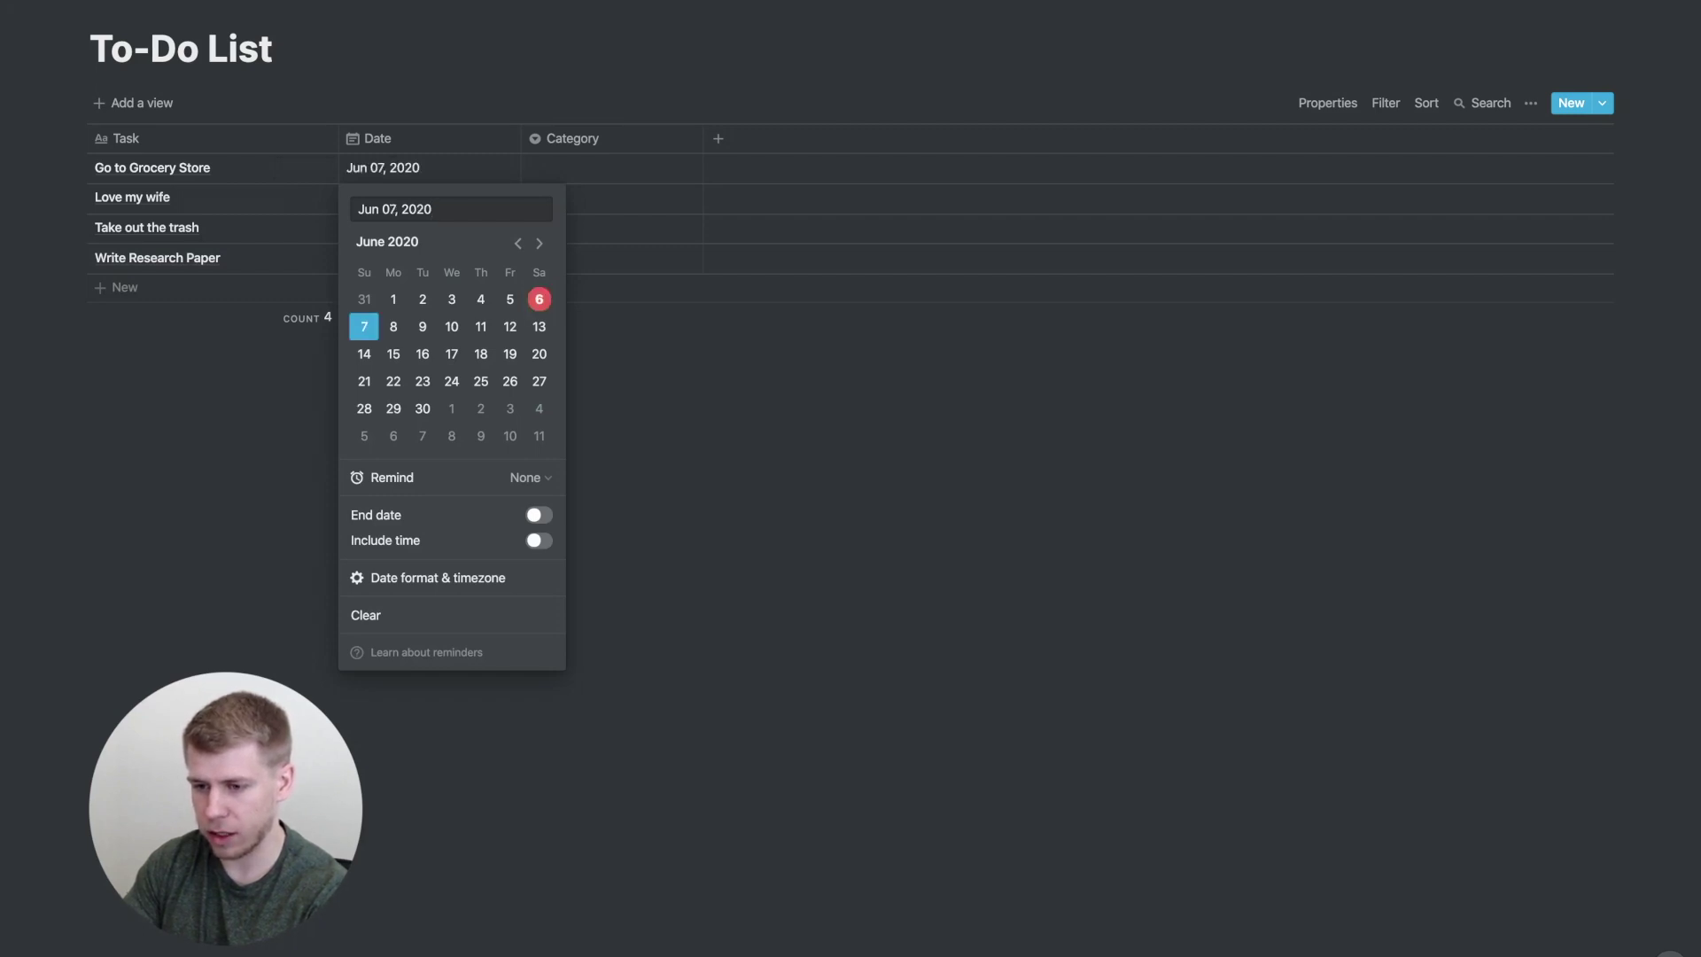
key(Escape)
click(381, 197)
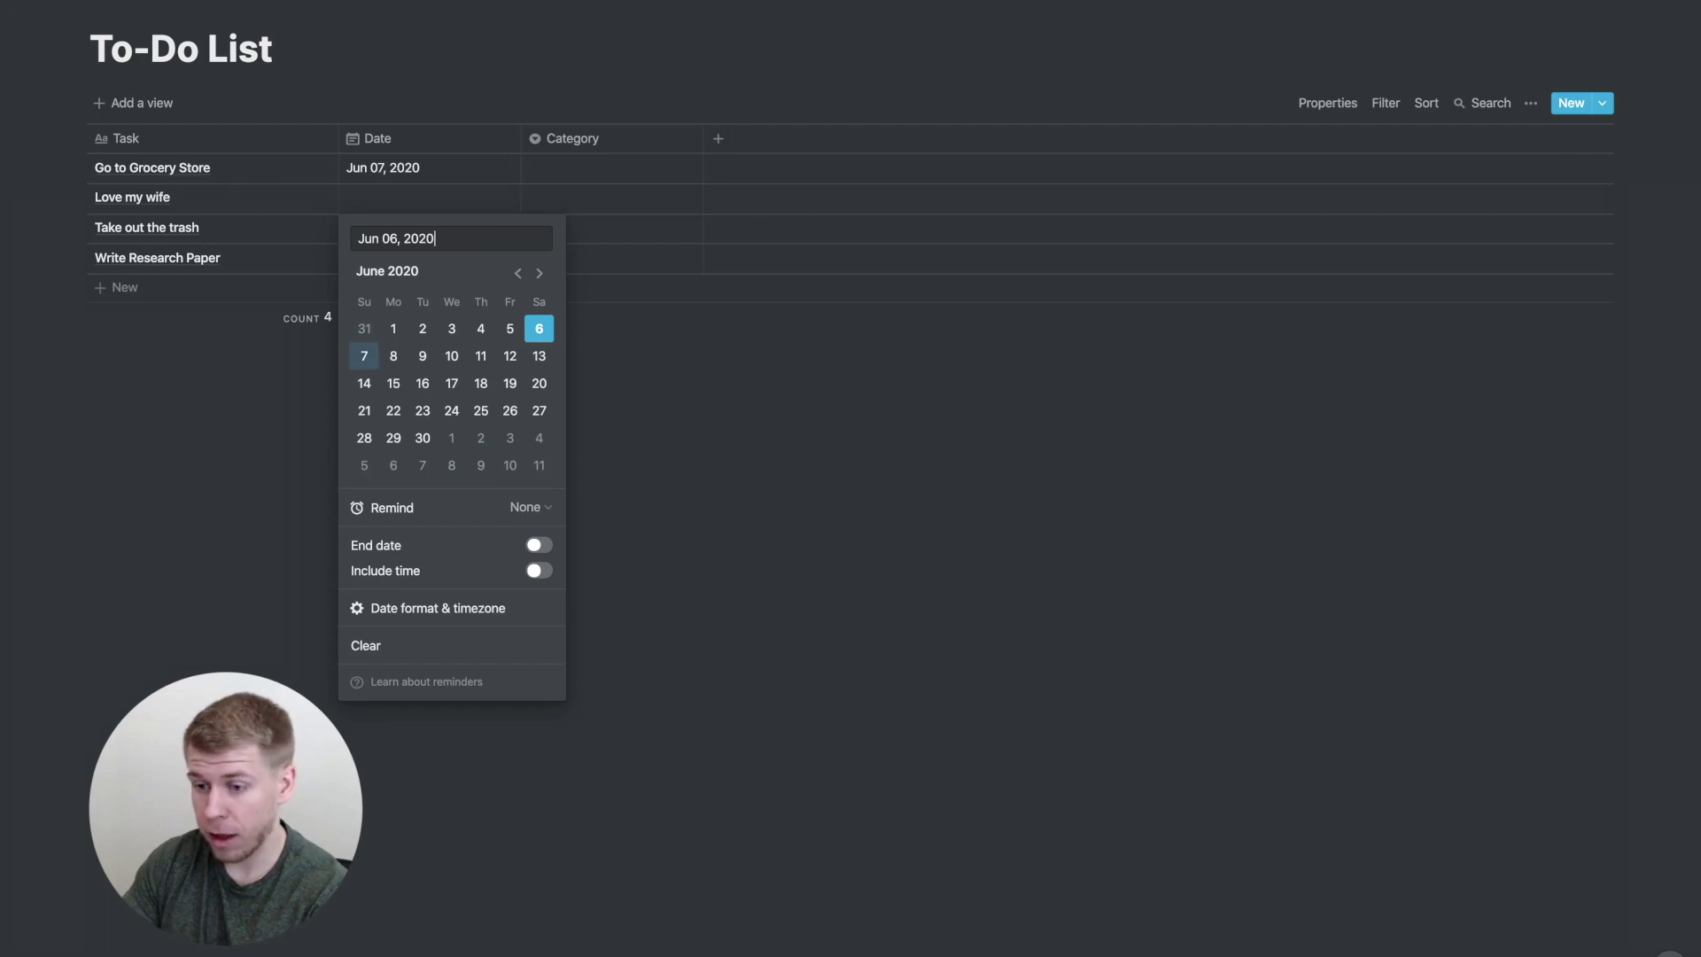
click(365, 355)
key(Escape)
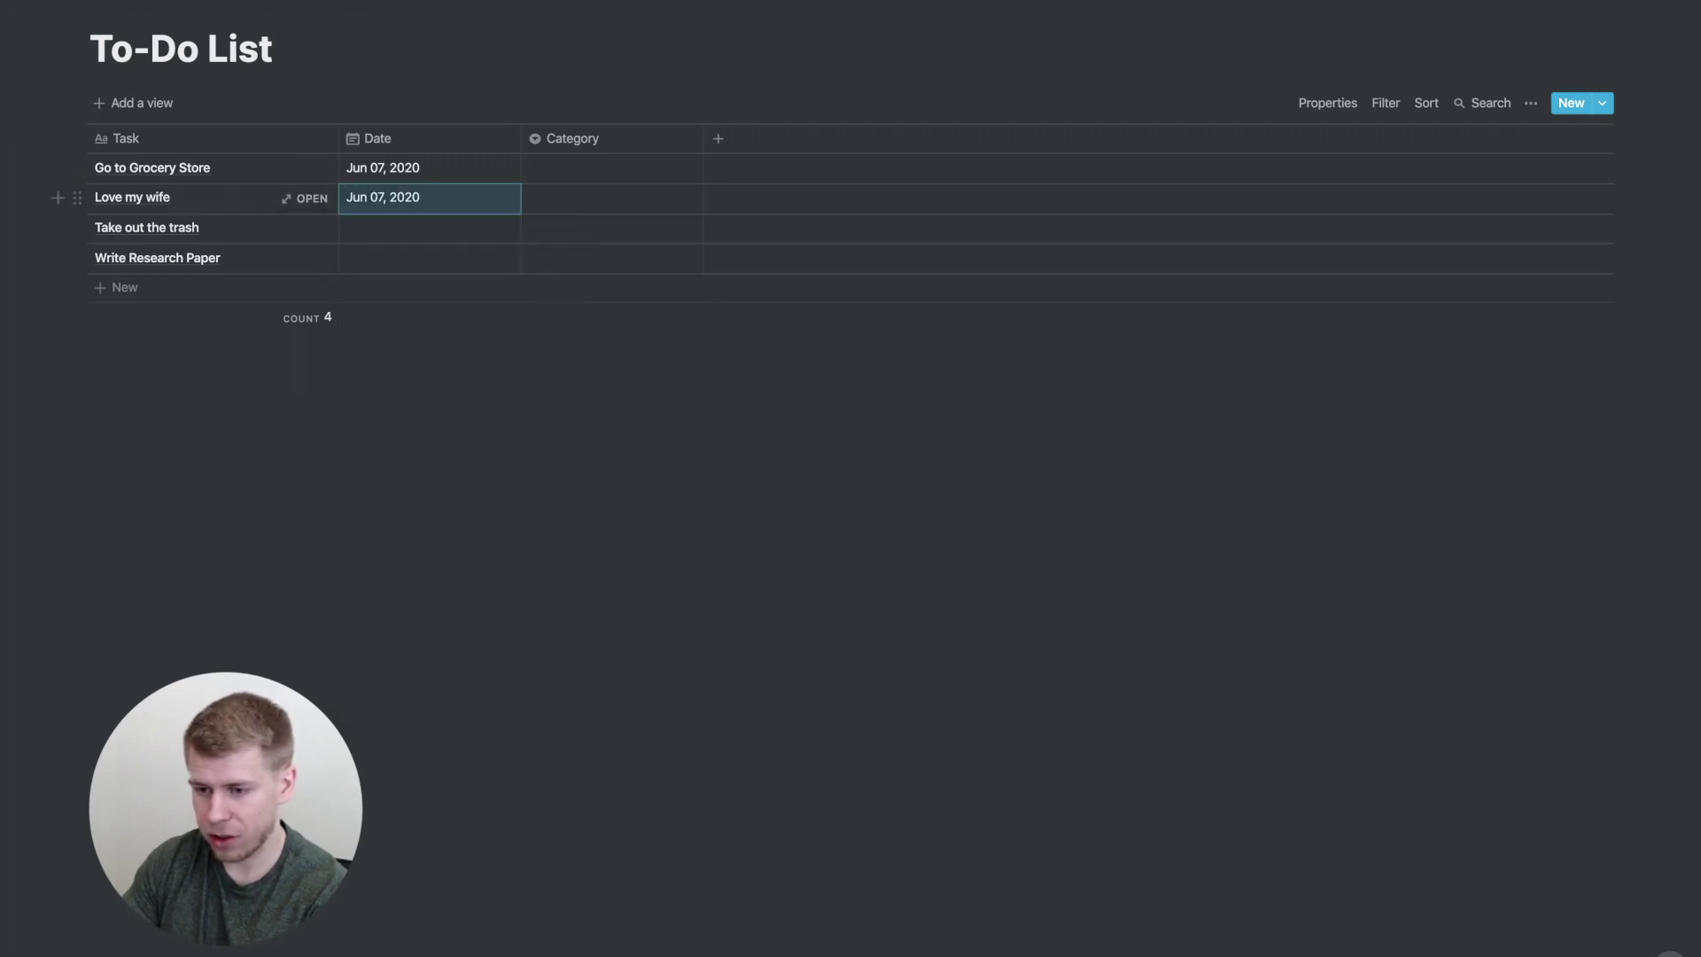
click(381, 228)
click(393, 386)
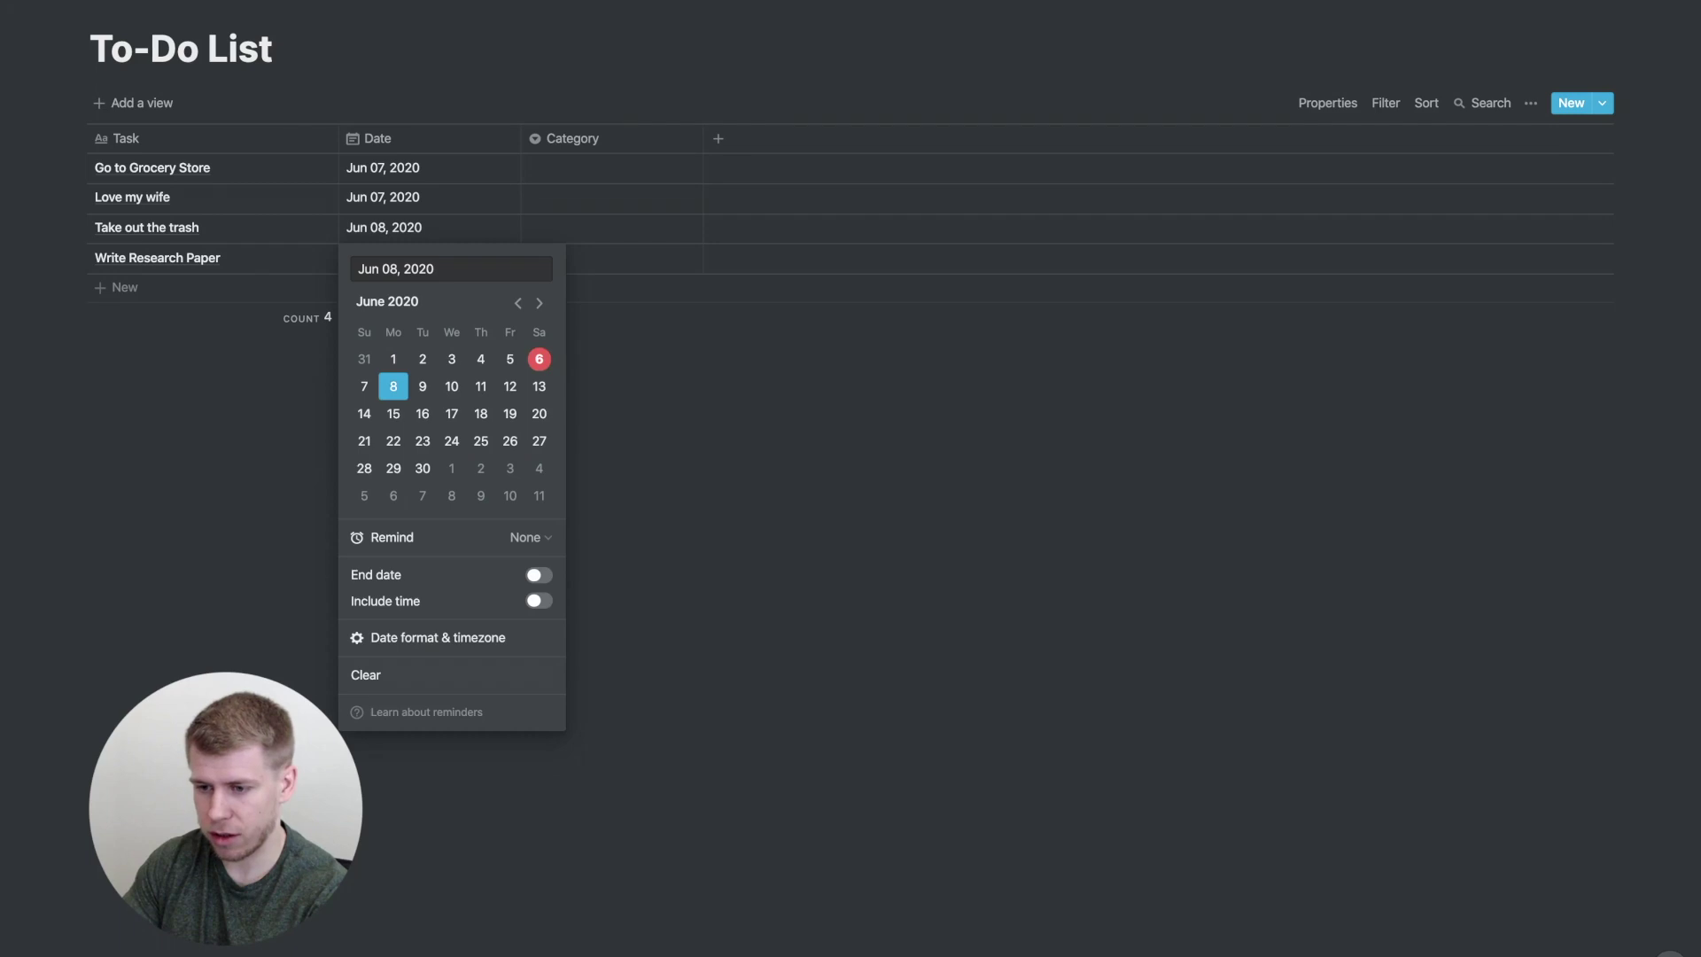
key(Escape)
click(390, 257)
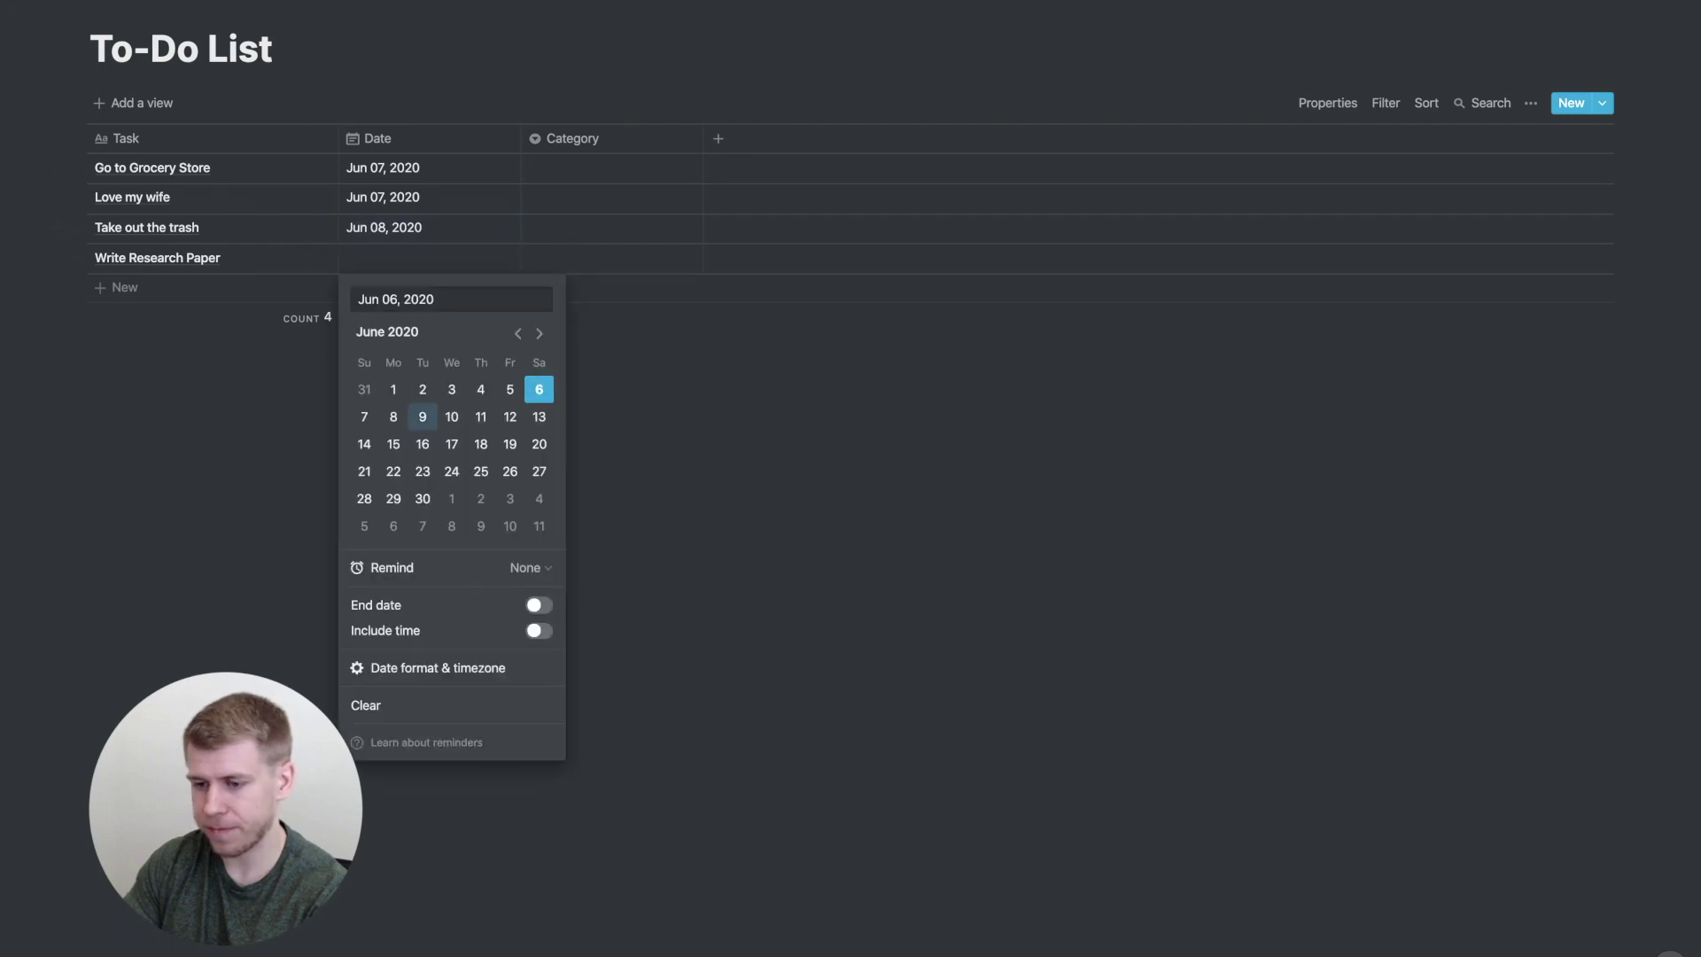
click(422, 417)
key(Escape)
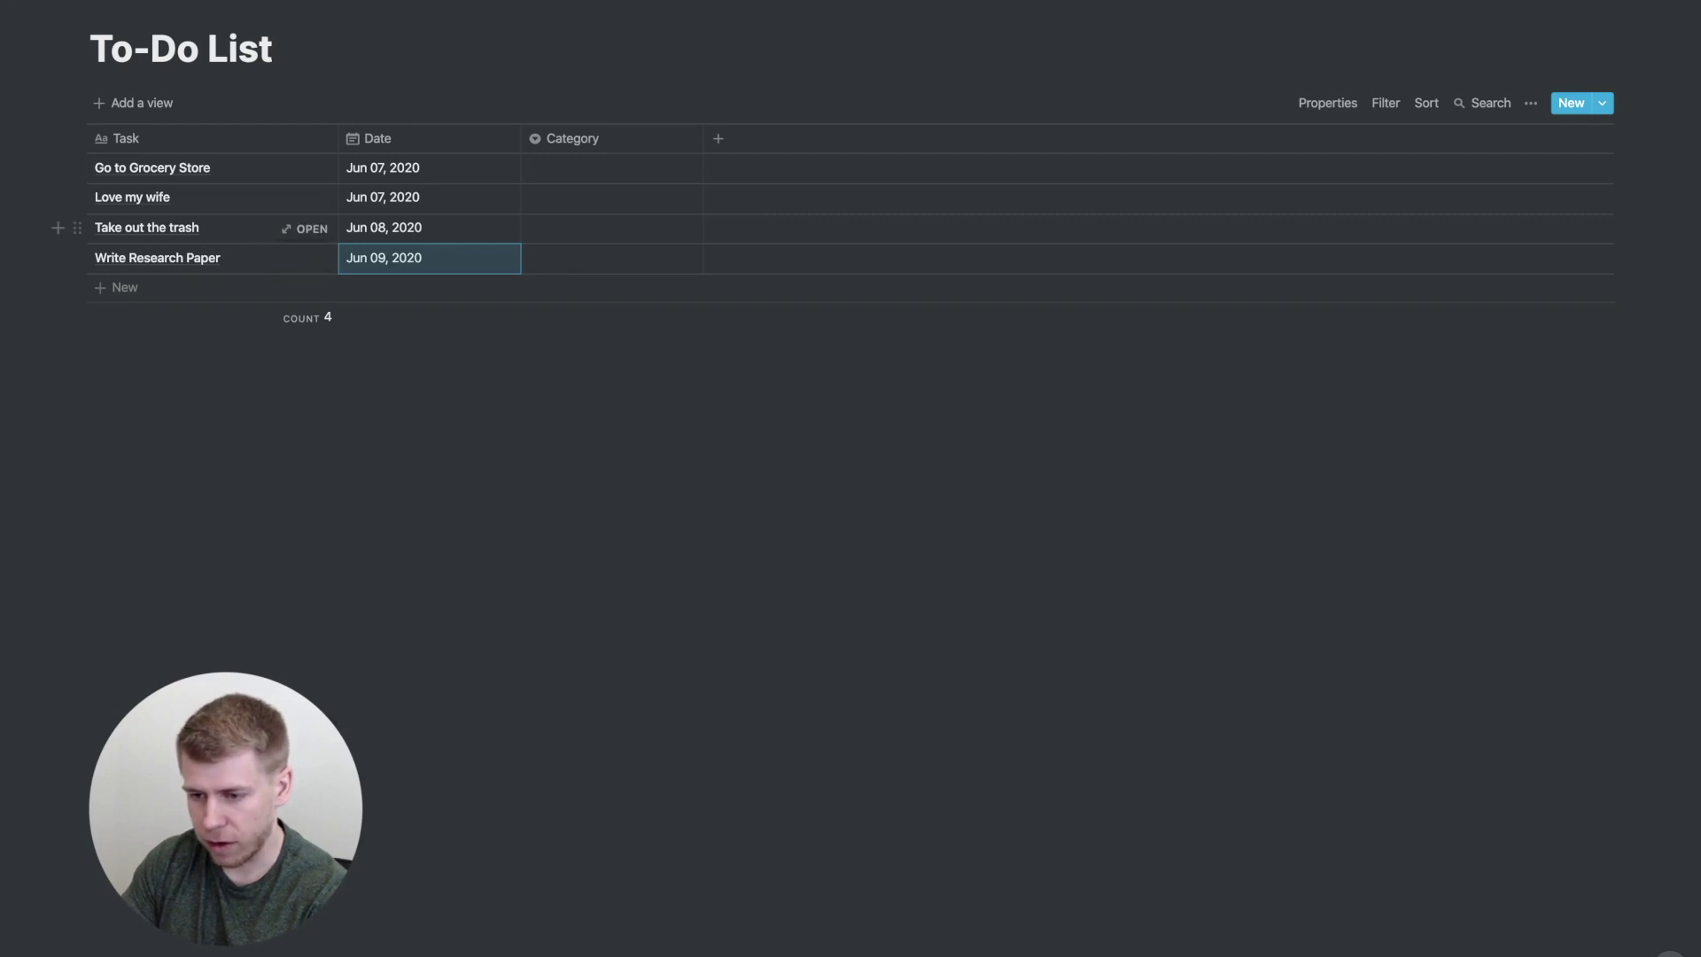
Change the date of 'Take out the trash' to Jun 10, 2020
click(390, 227)
click(452, 386)
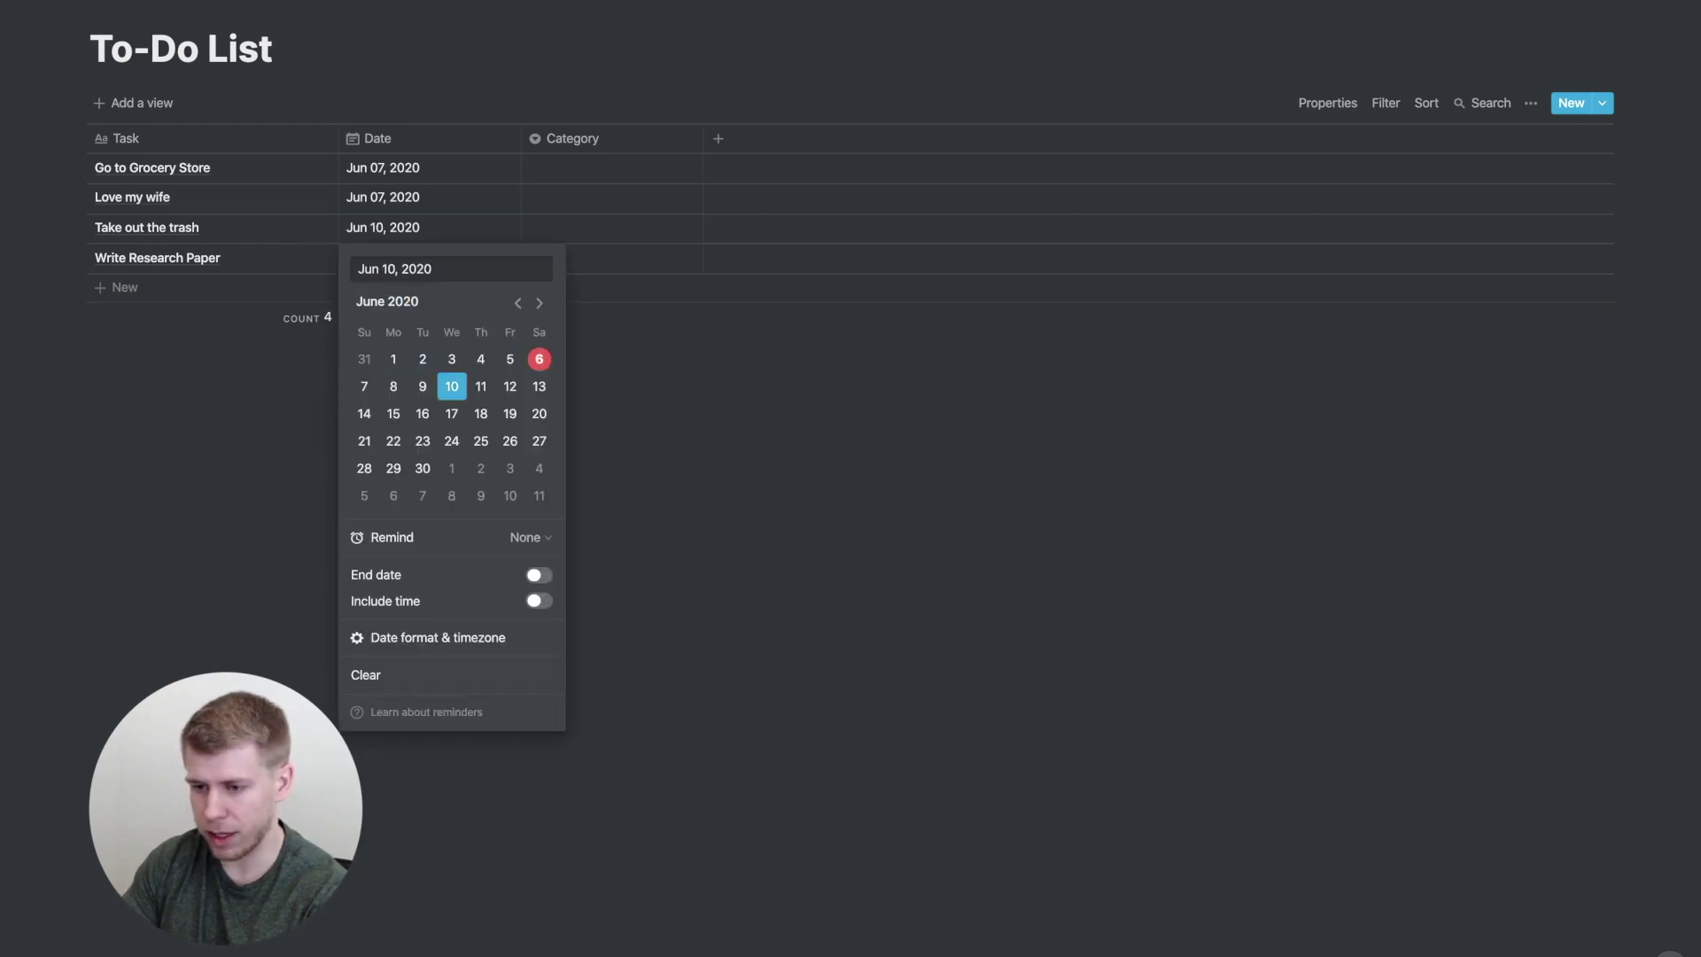
key(Escape)
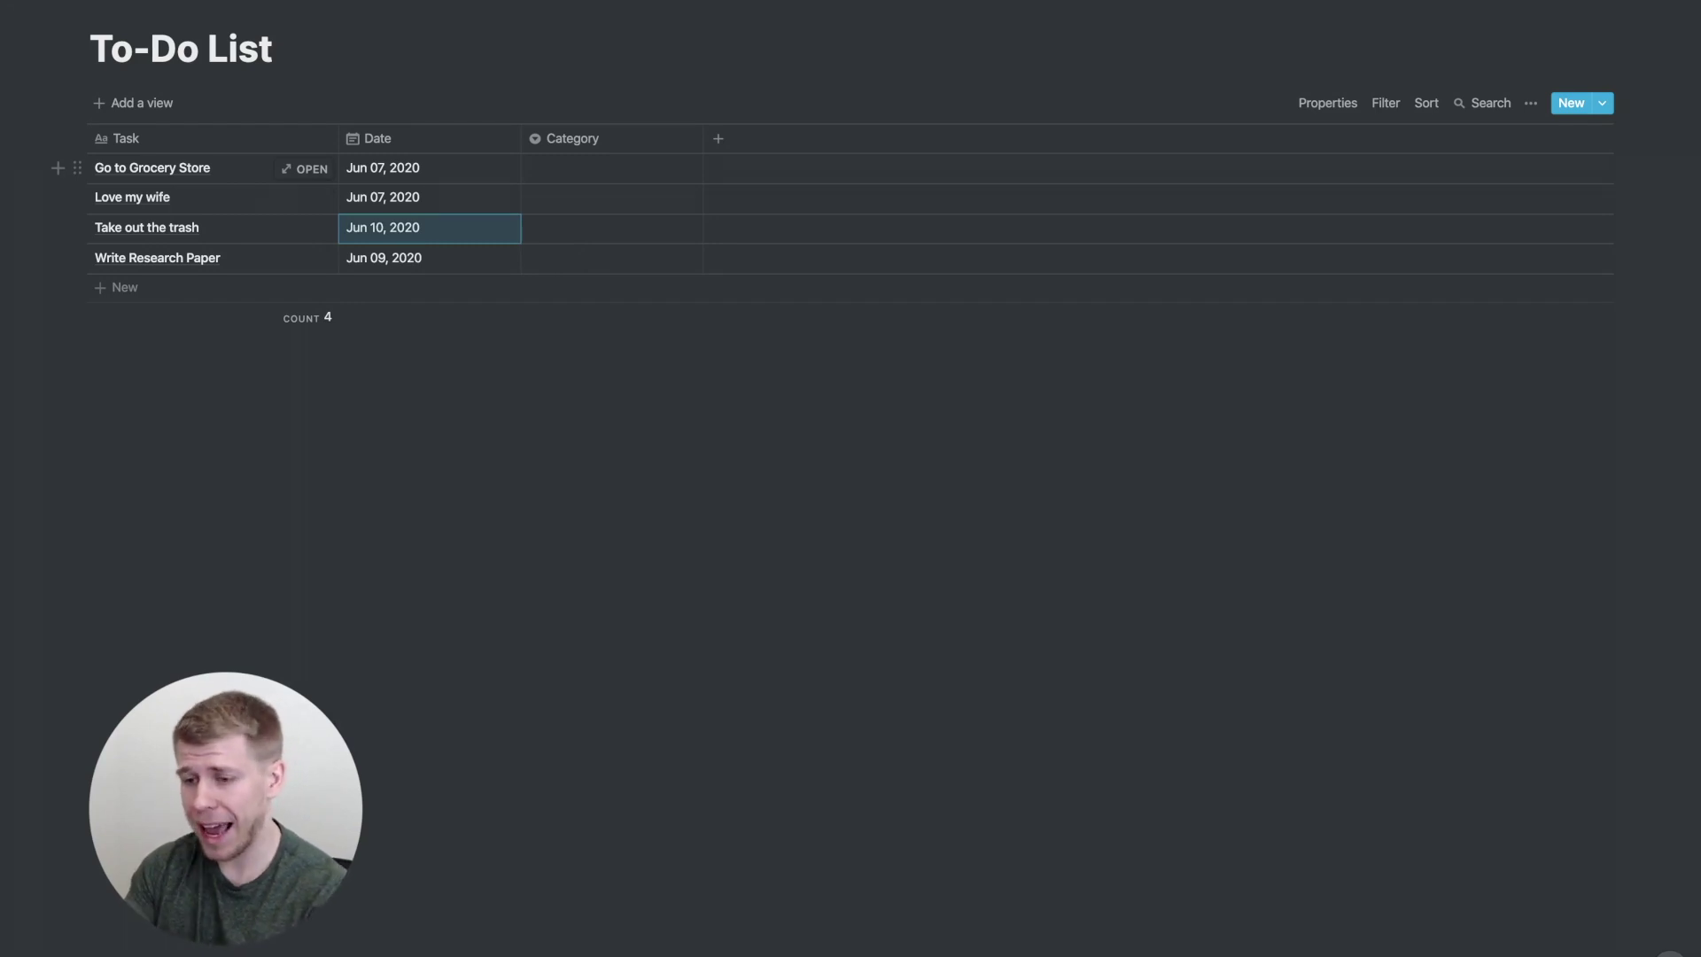
click(611, 168)
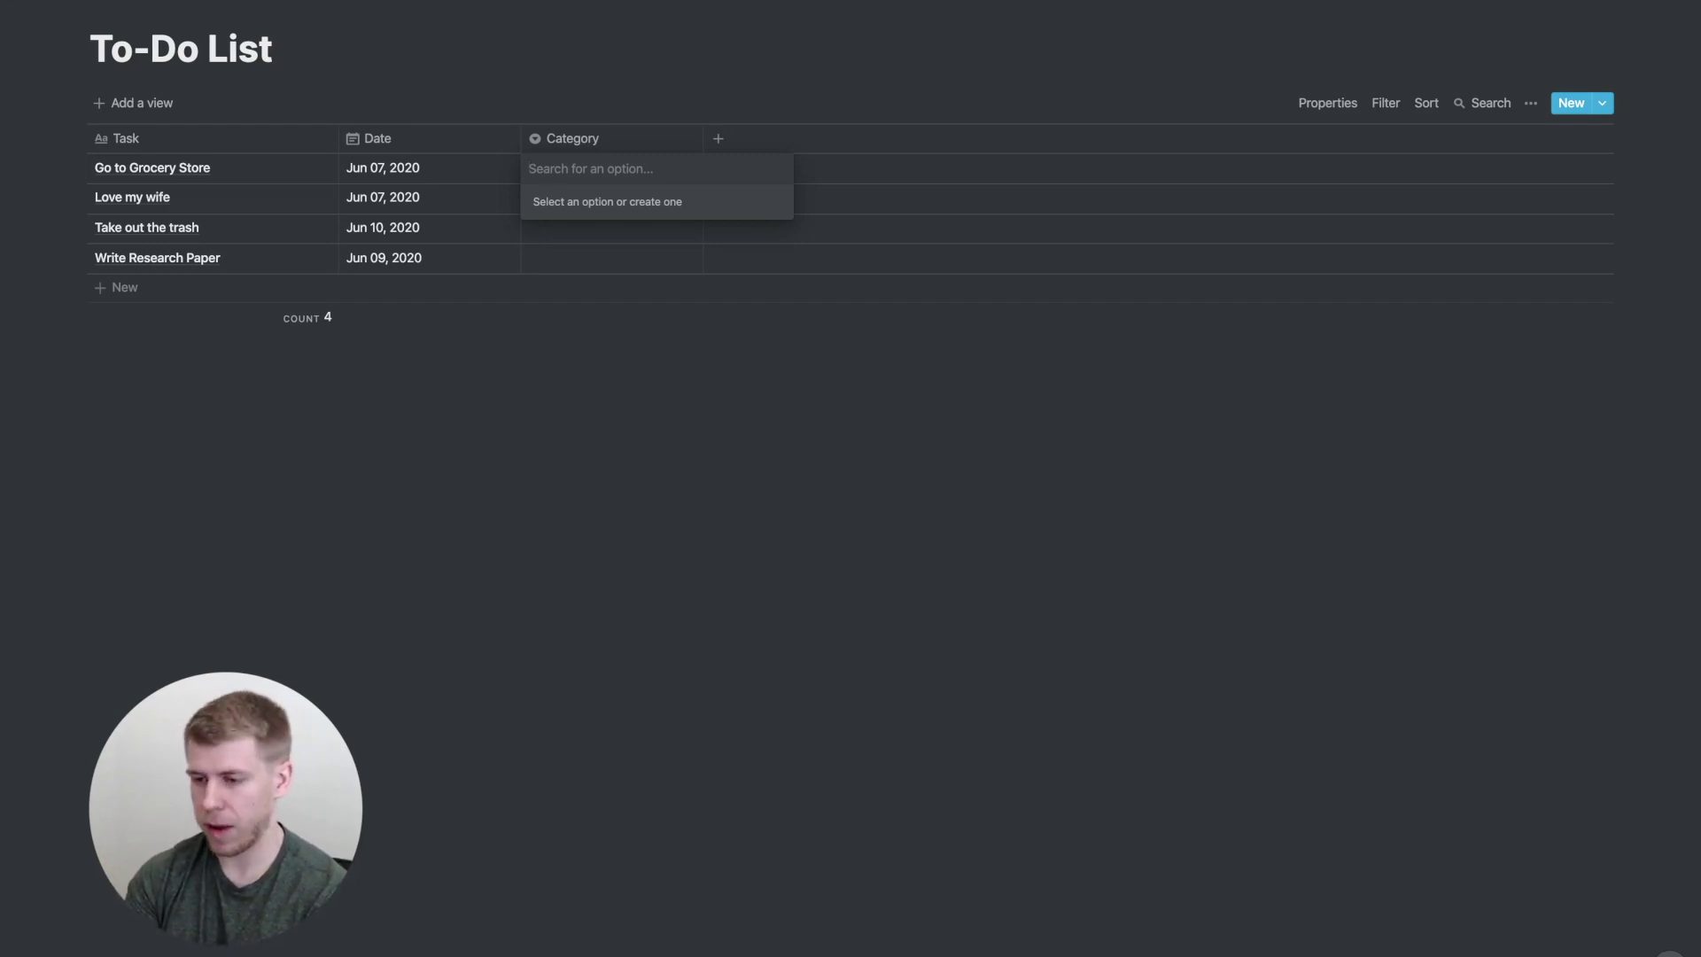
Set the four tasks' categories to Home, Relationship, Home and School
text(Ho)
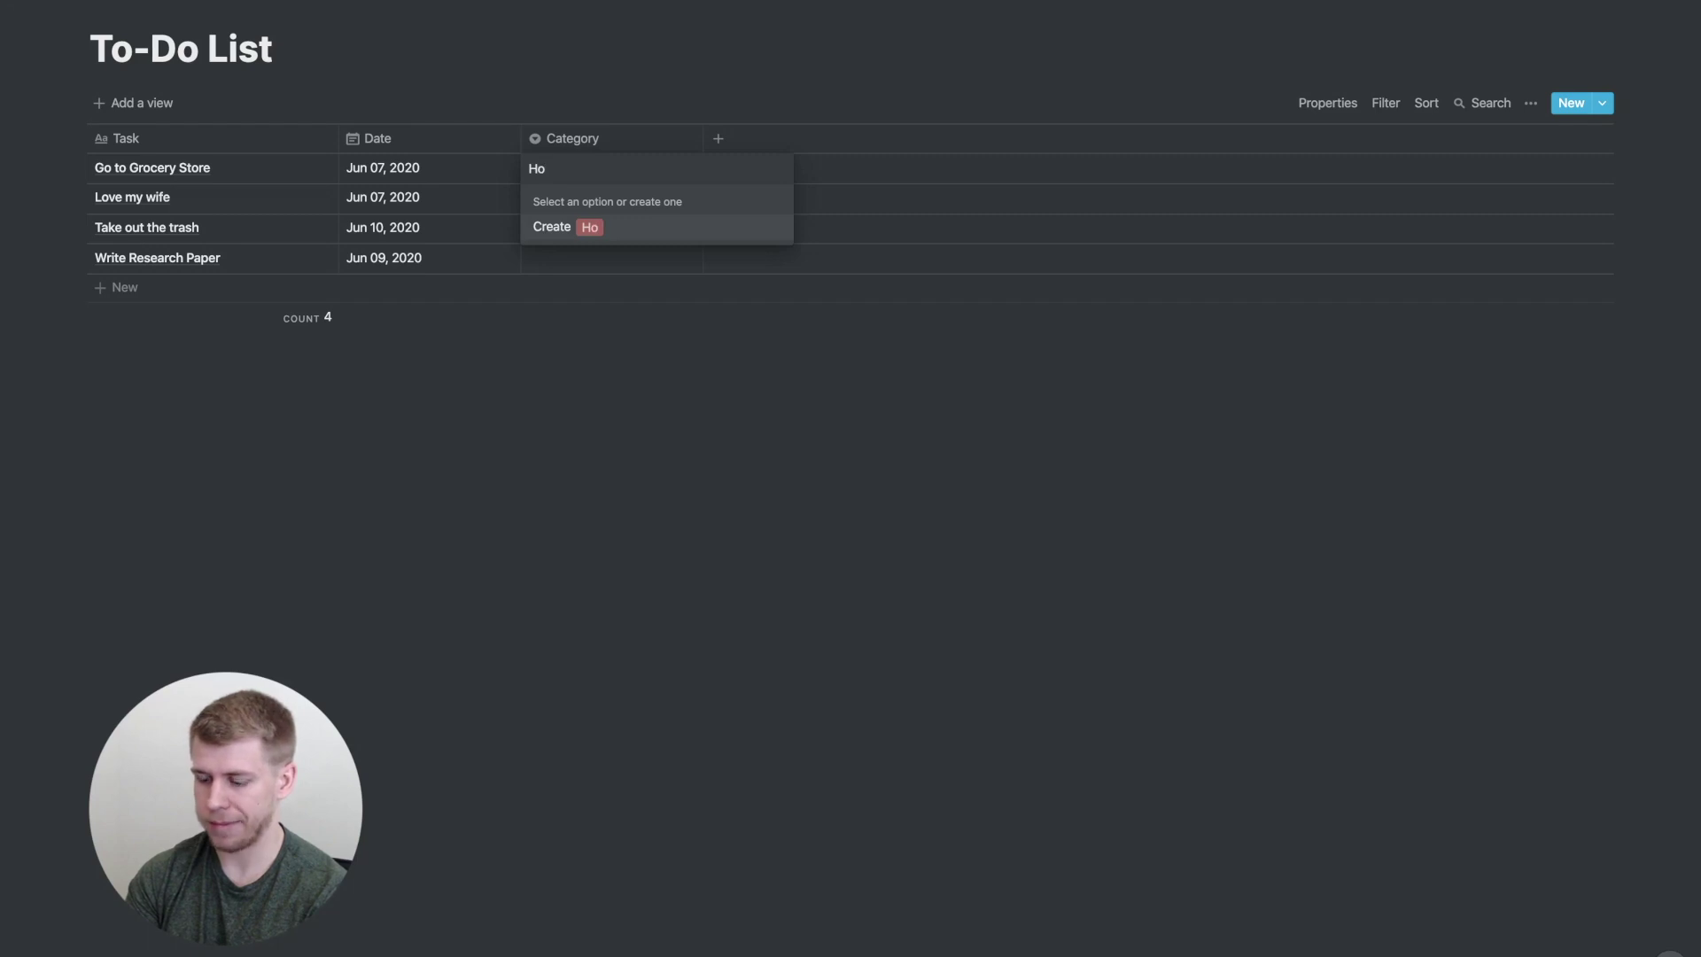
text(me)
key(Return)
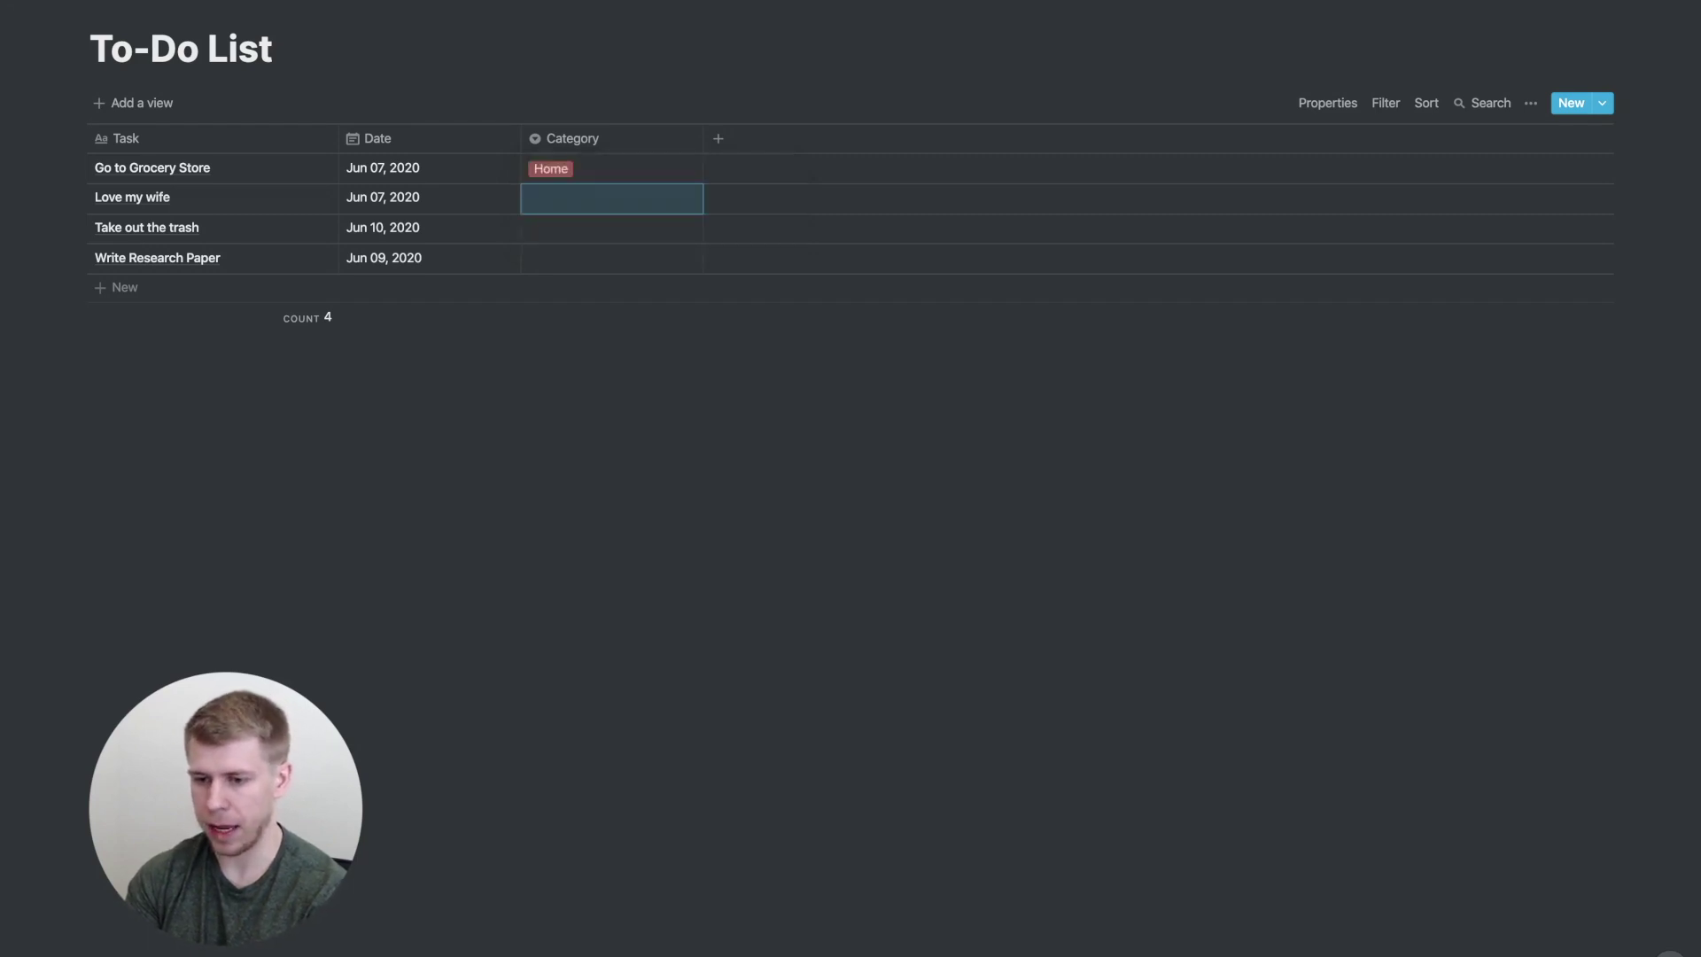
text(Relat)
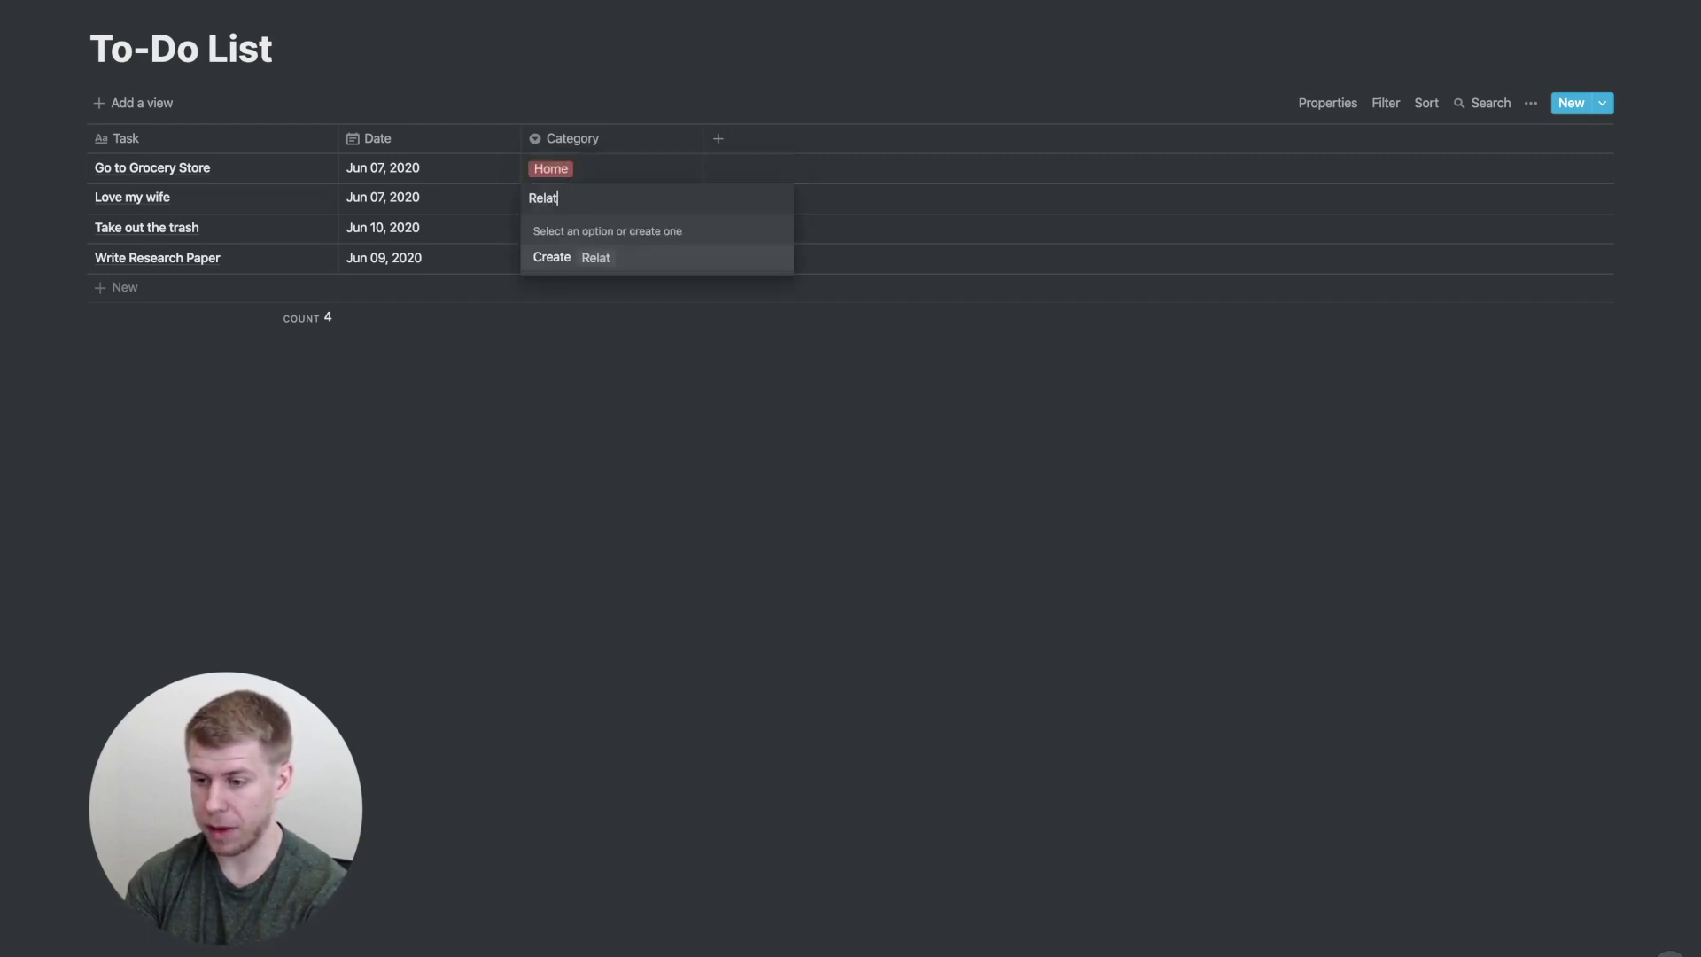
text(ionship)
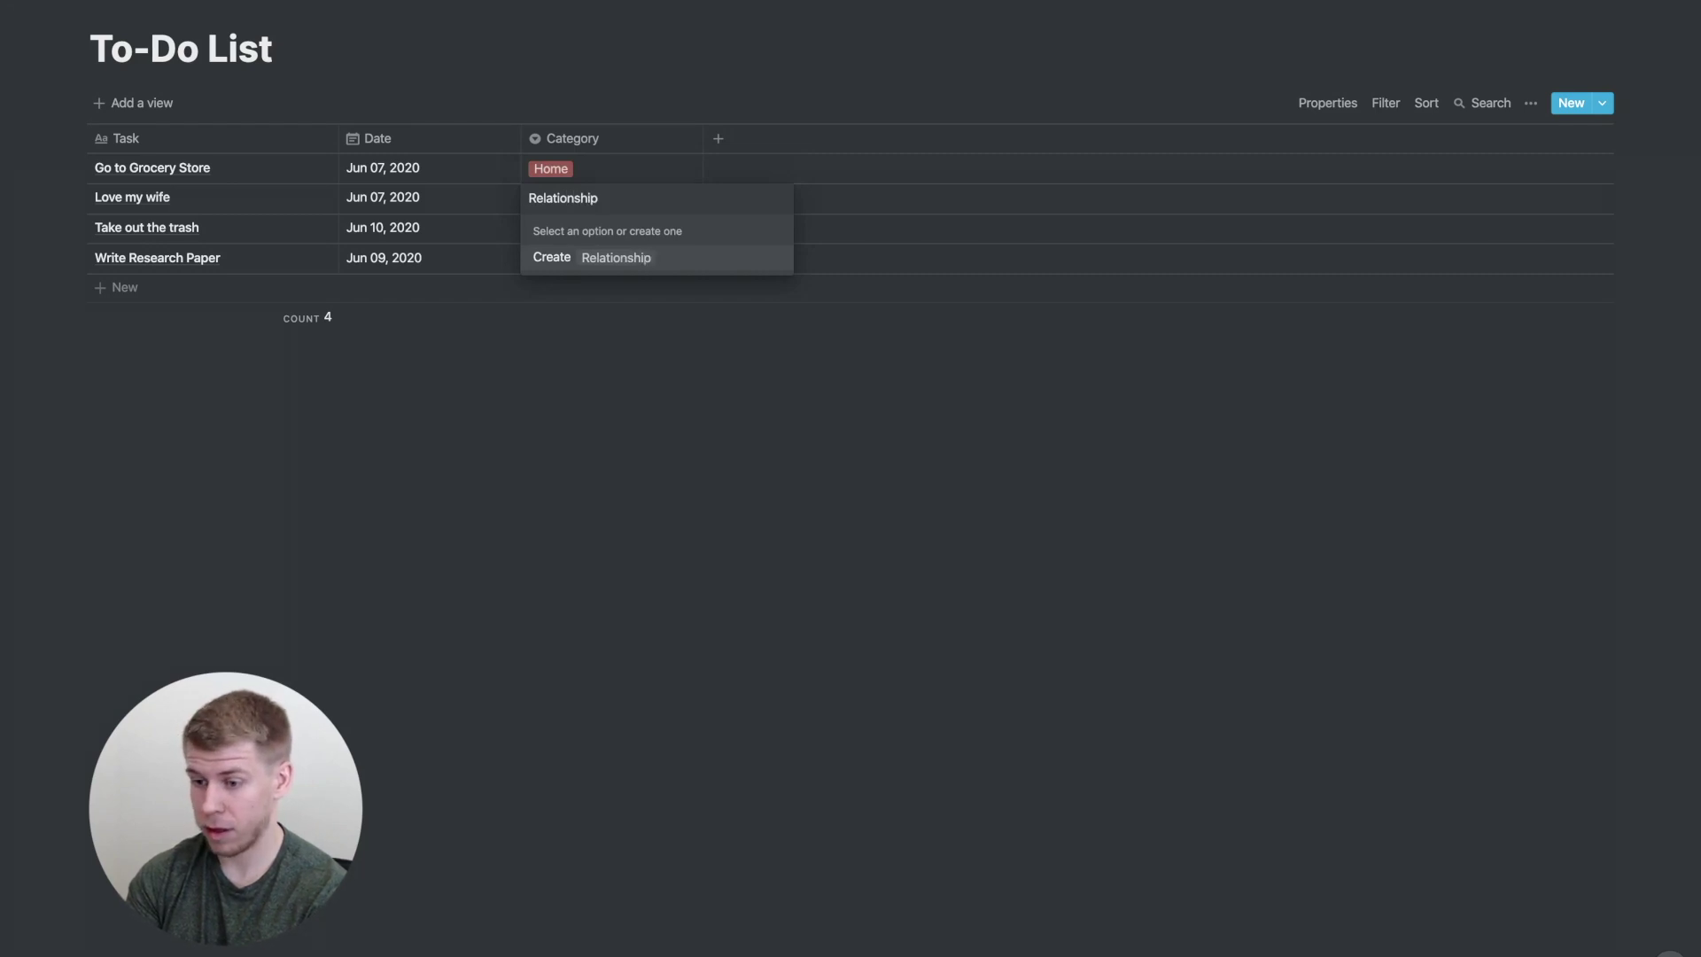
key(Return)
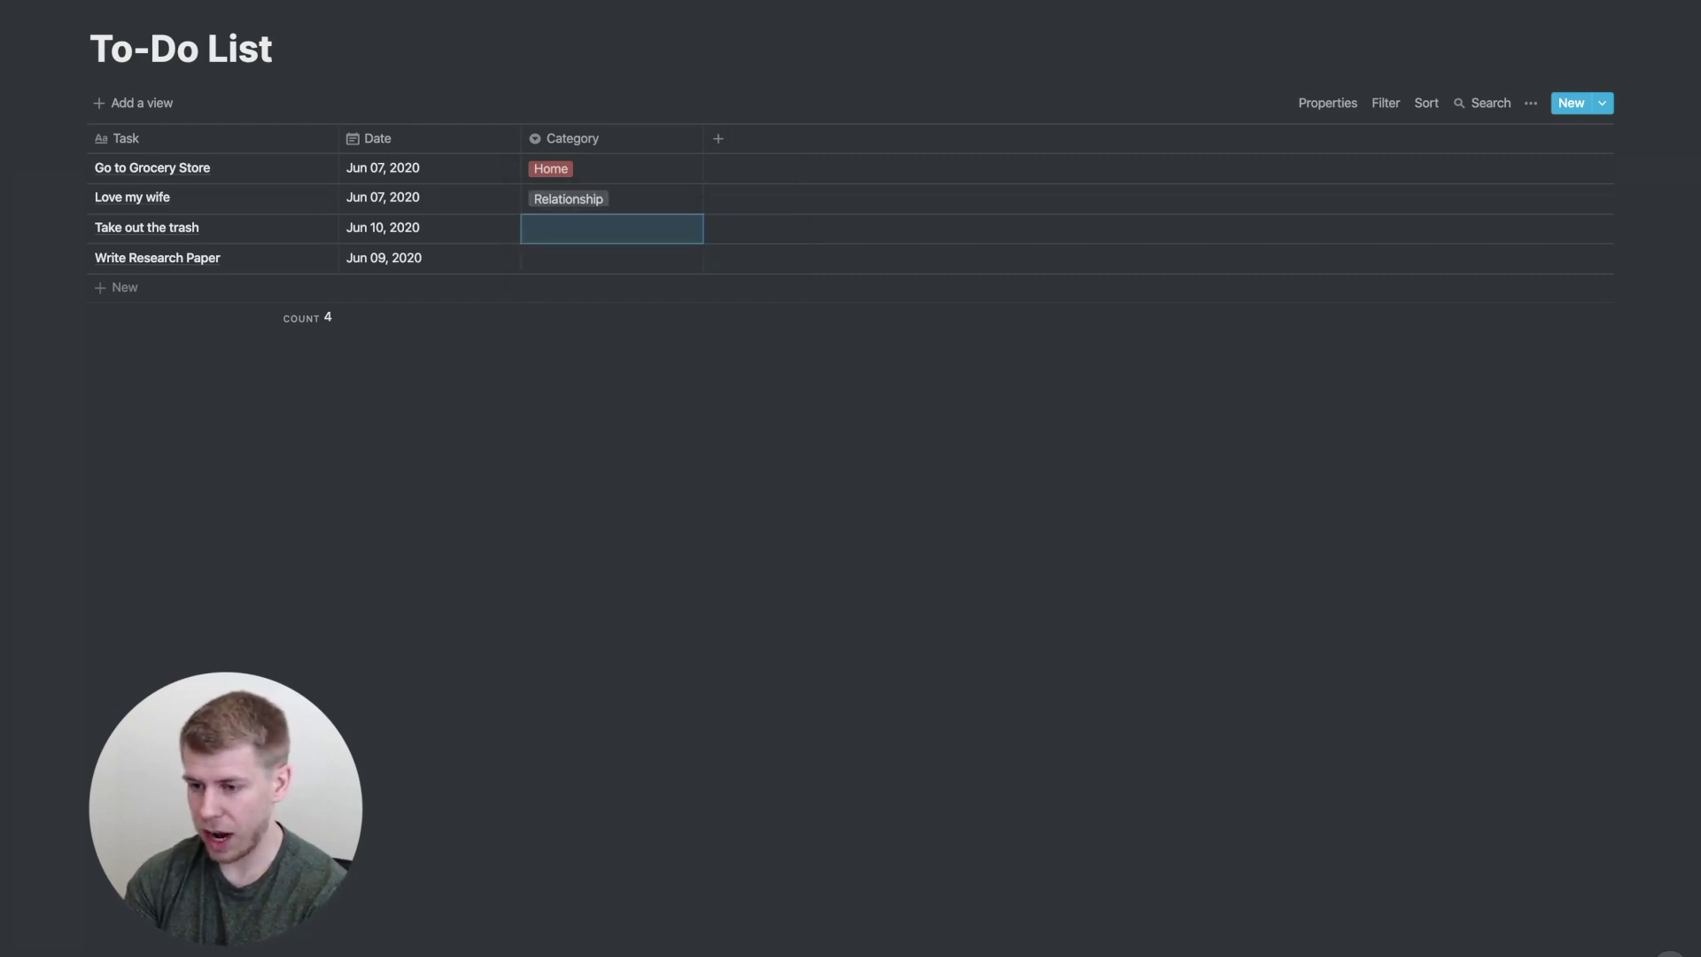
text(Home)
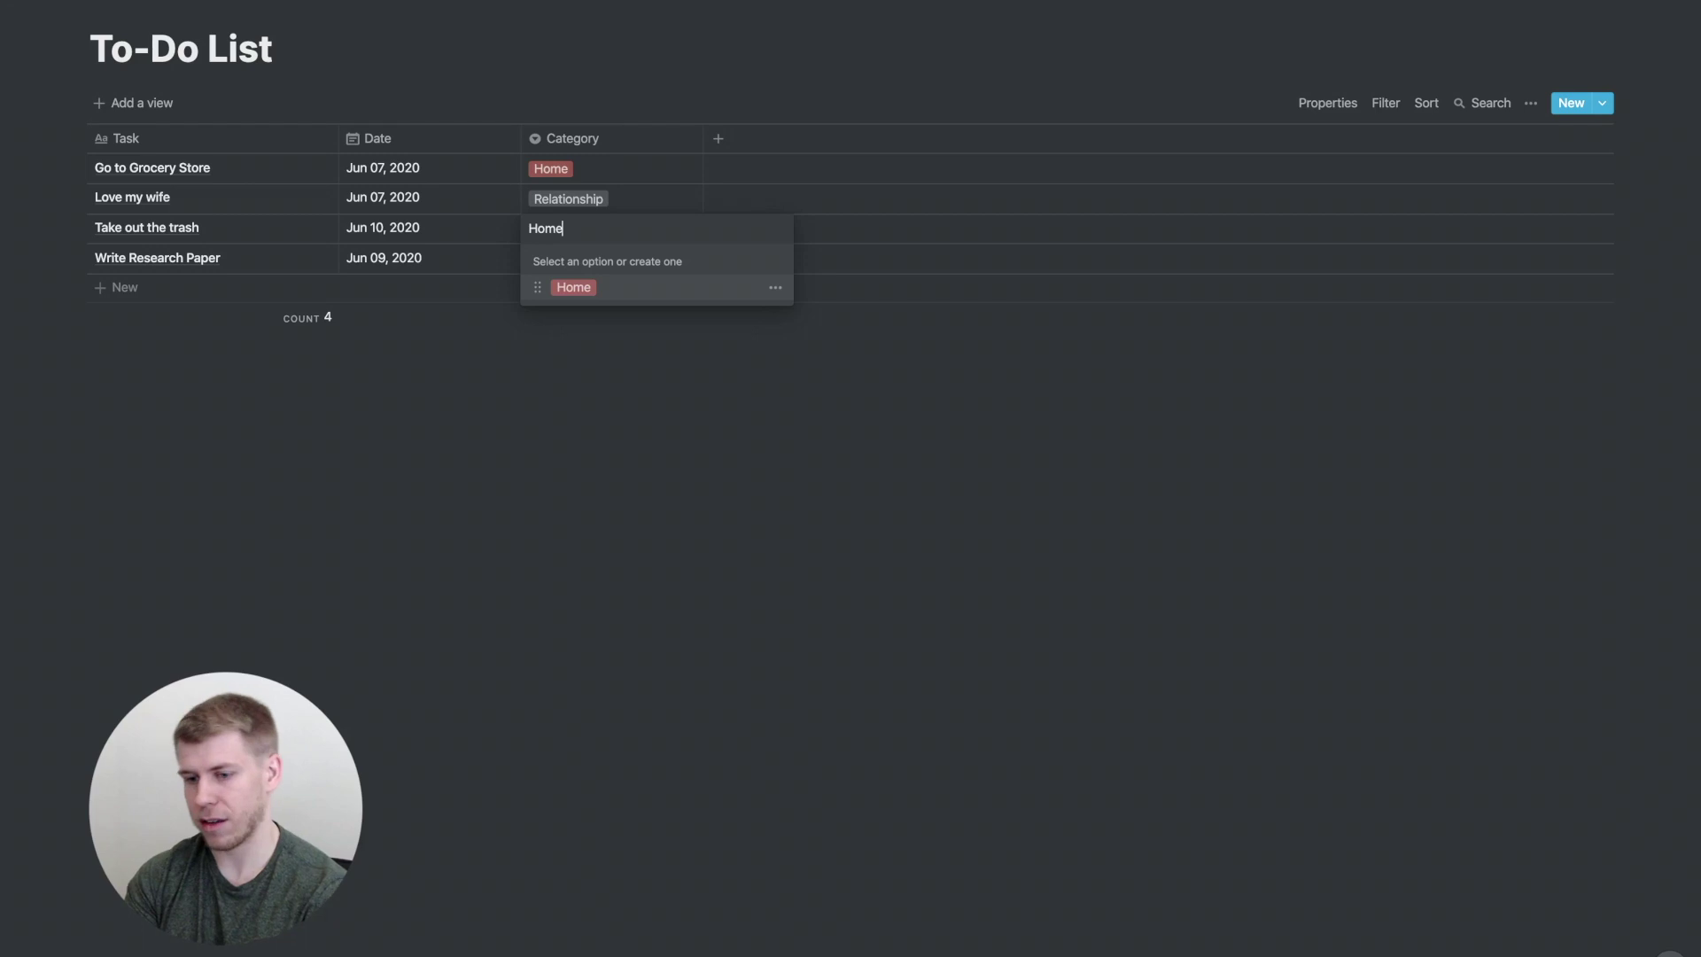
key(Return)
text(School)
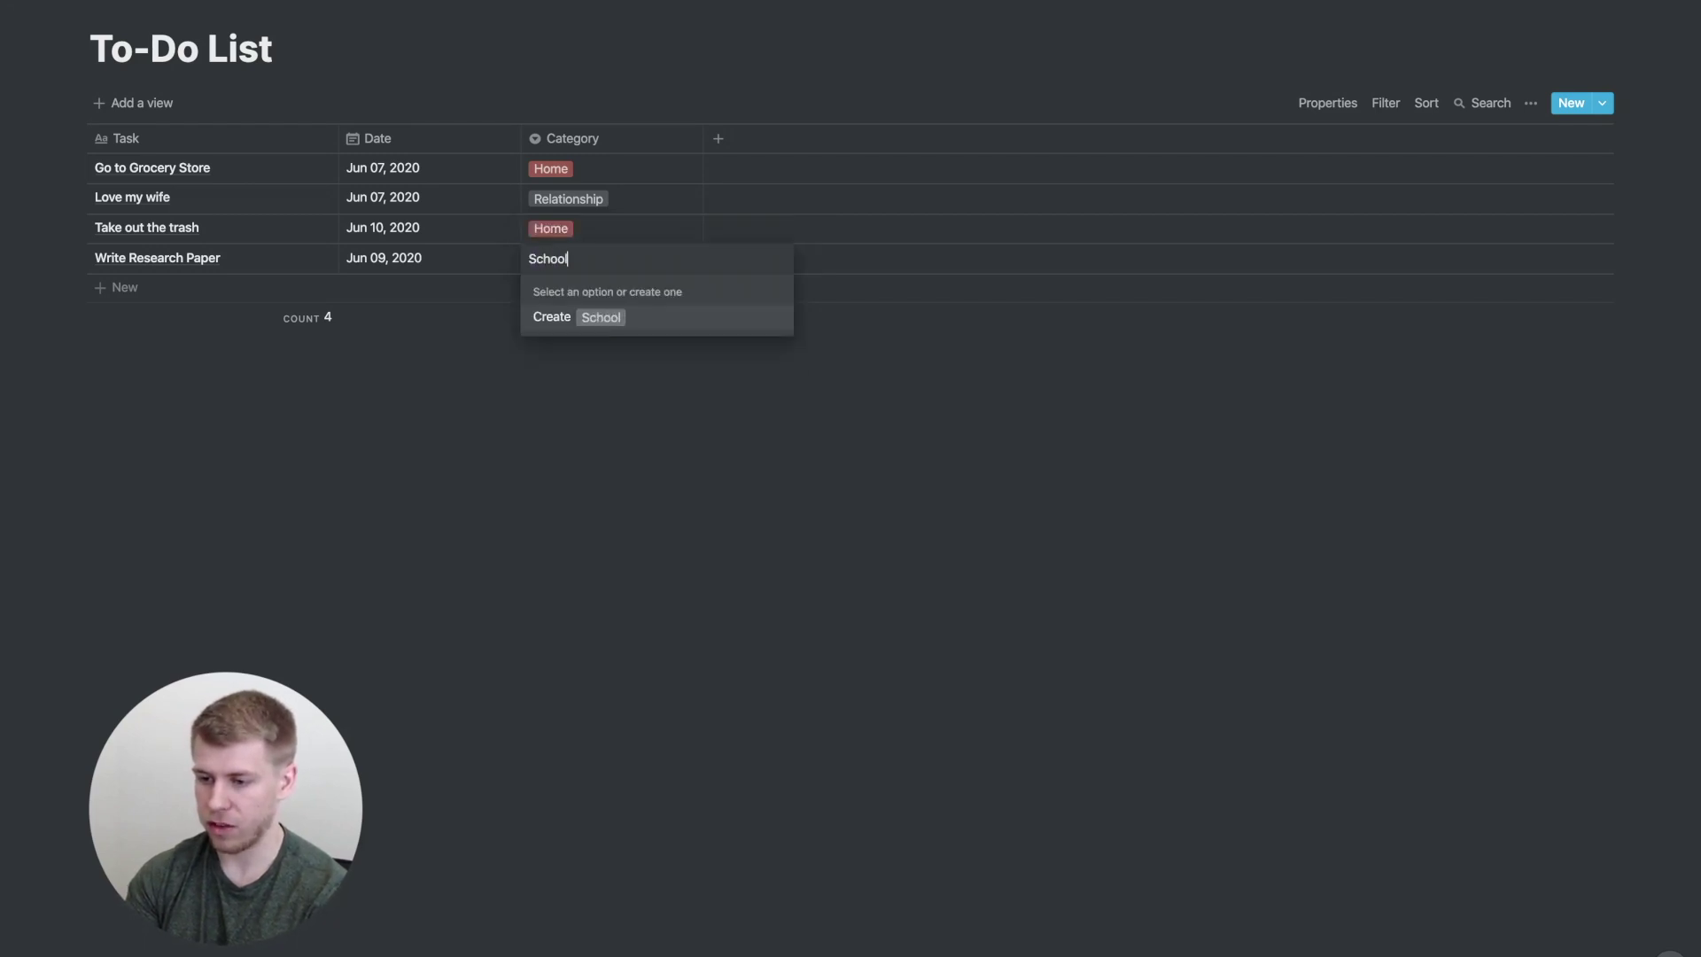
key(Return)
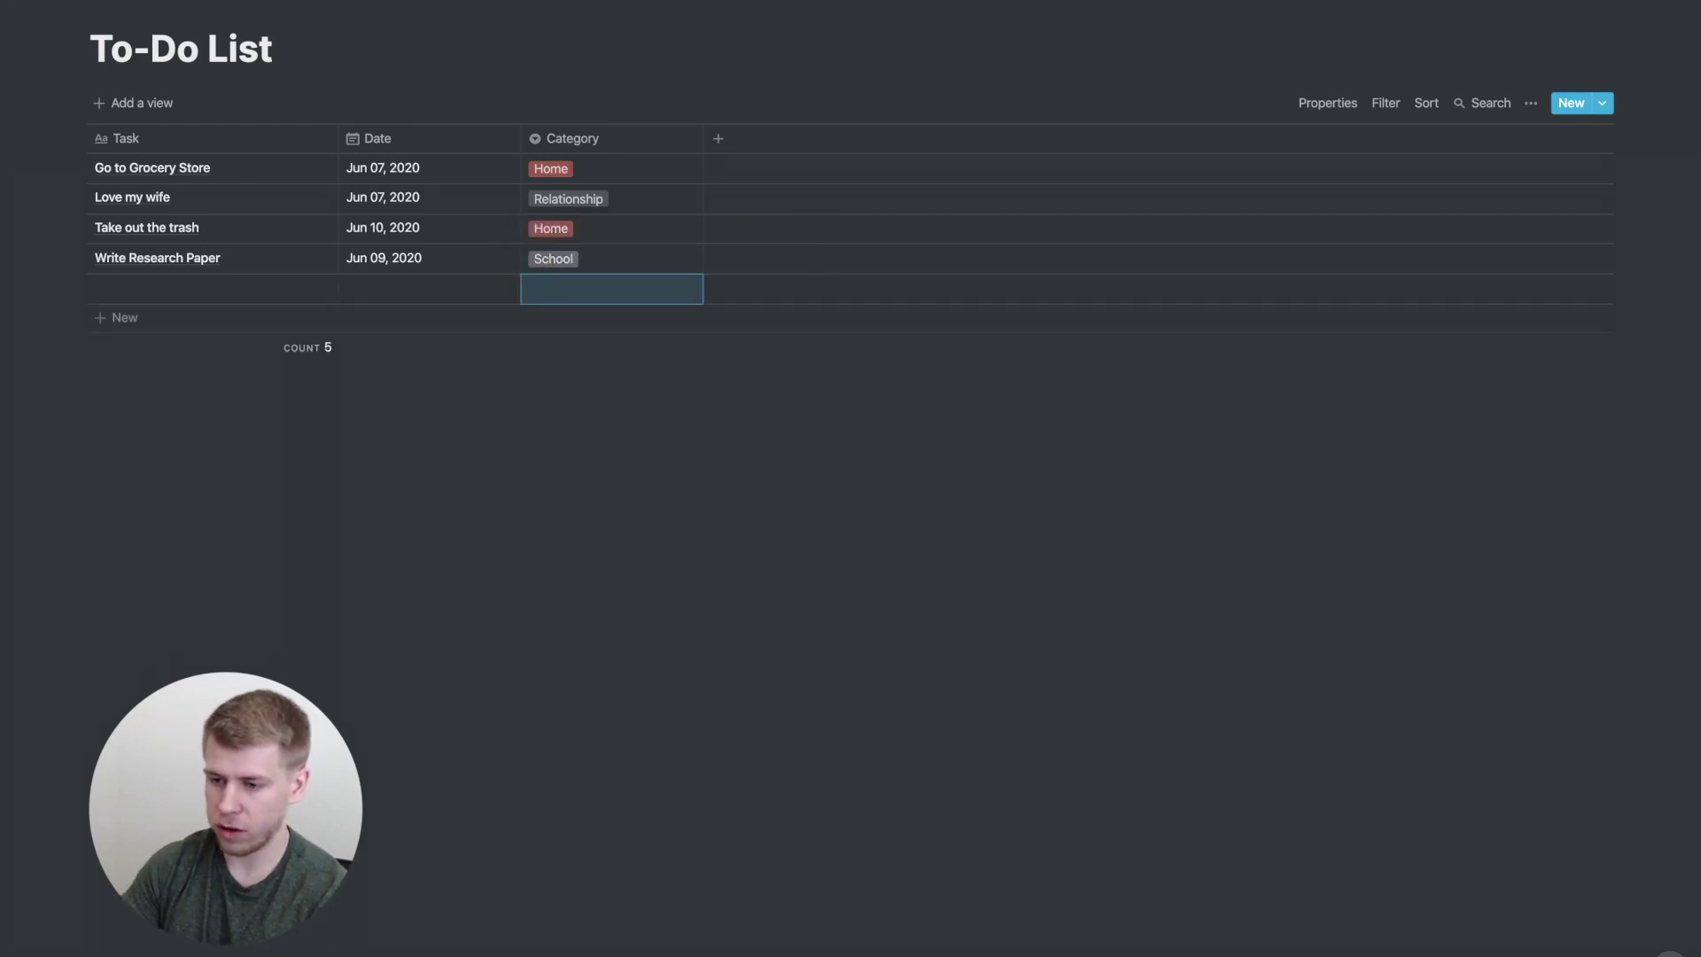
Give the School category the colour Blue
click(611, 257)
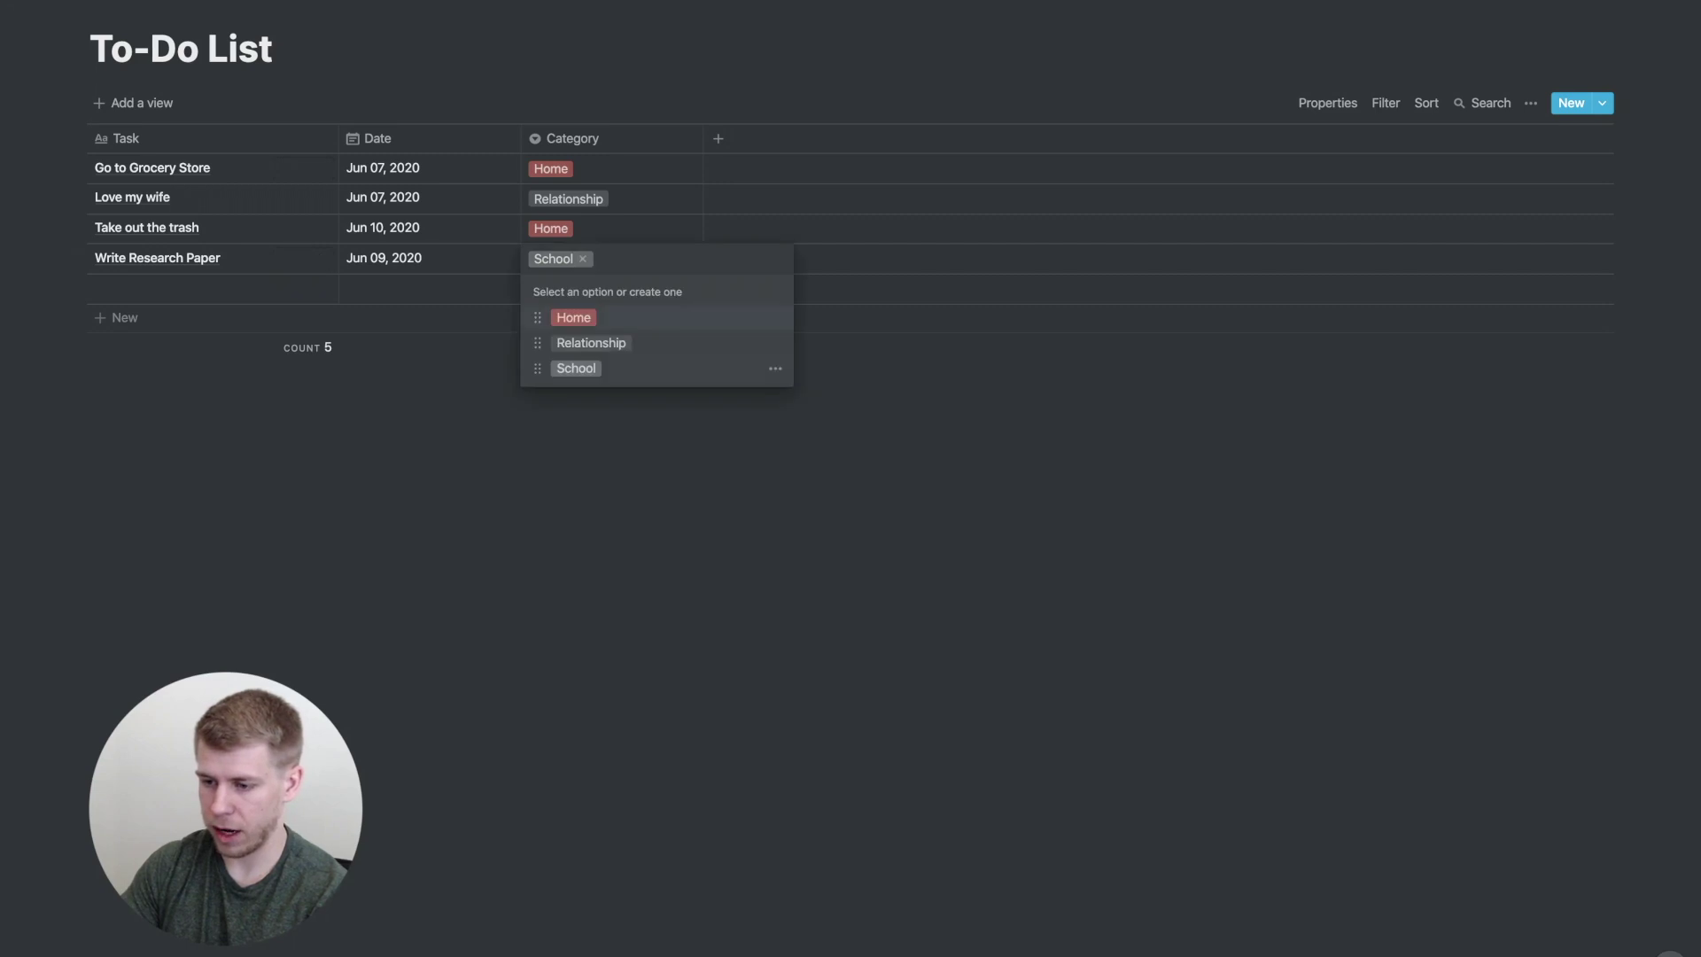
click(775, 367)
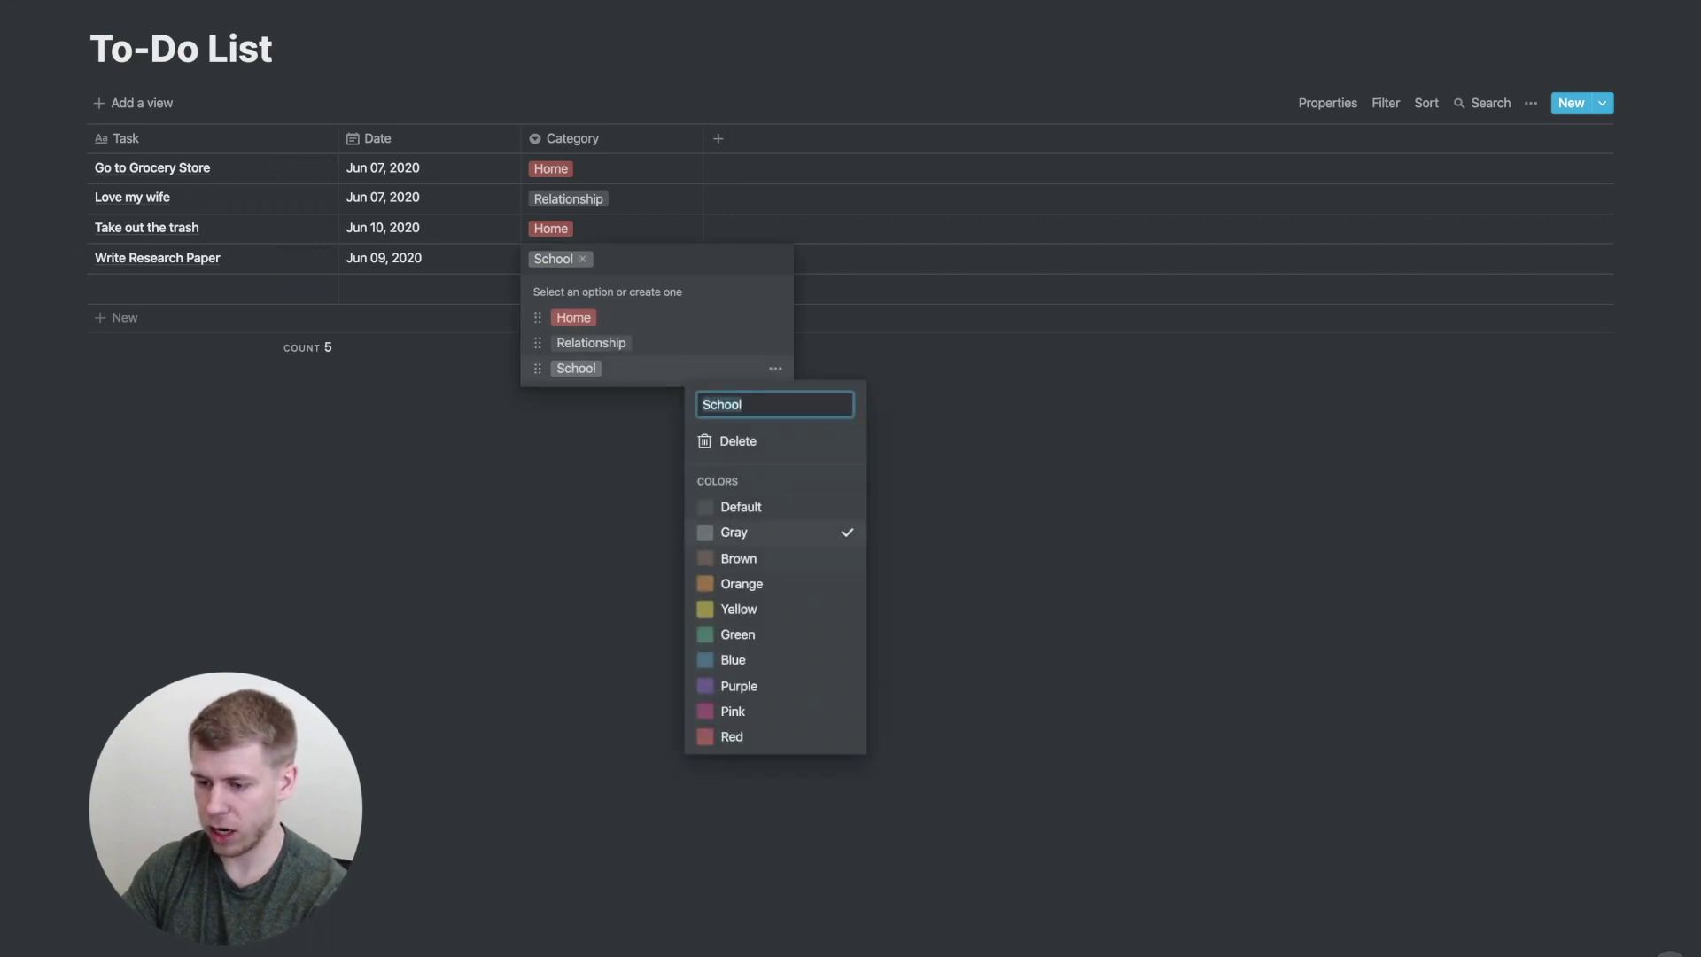
click(734, 659)
key(Escape)
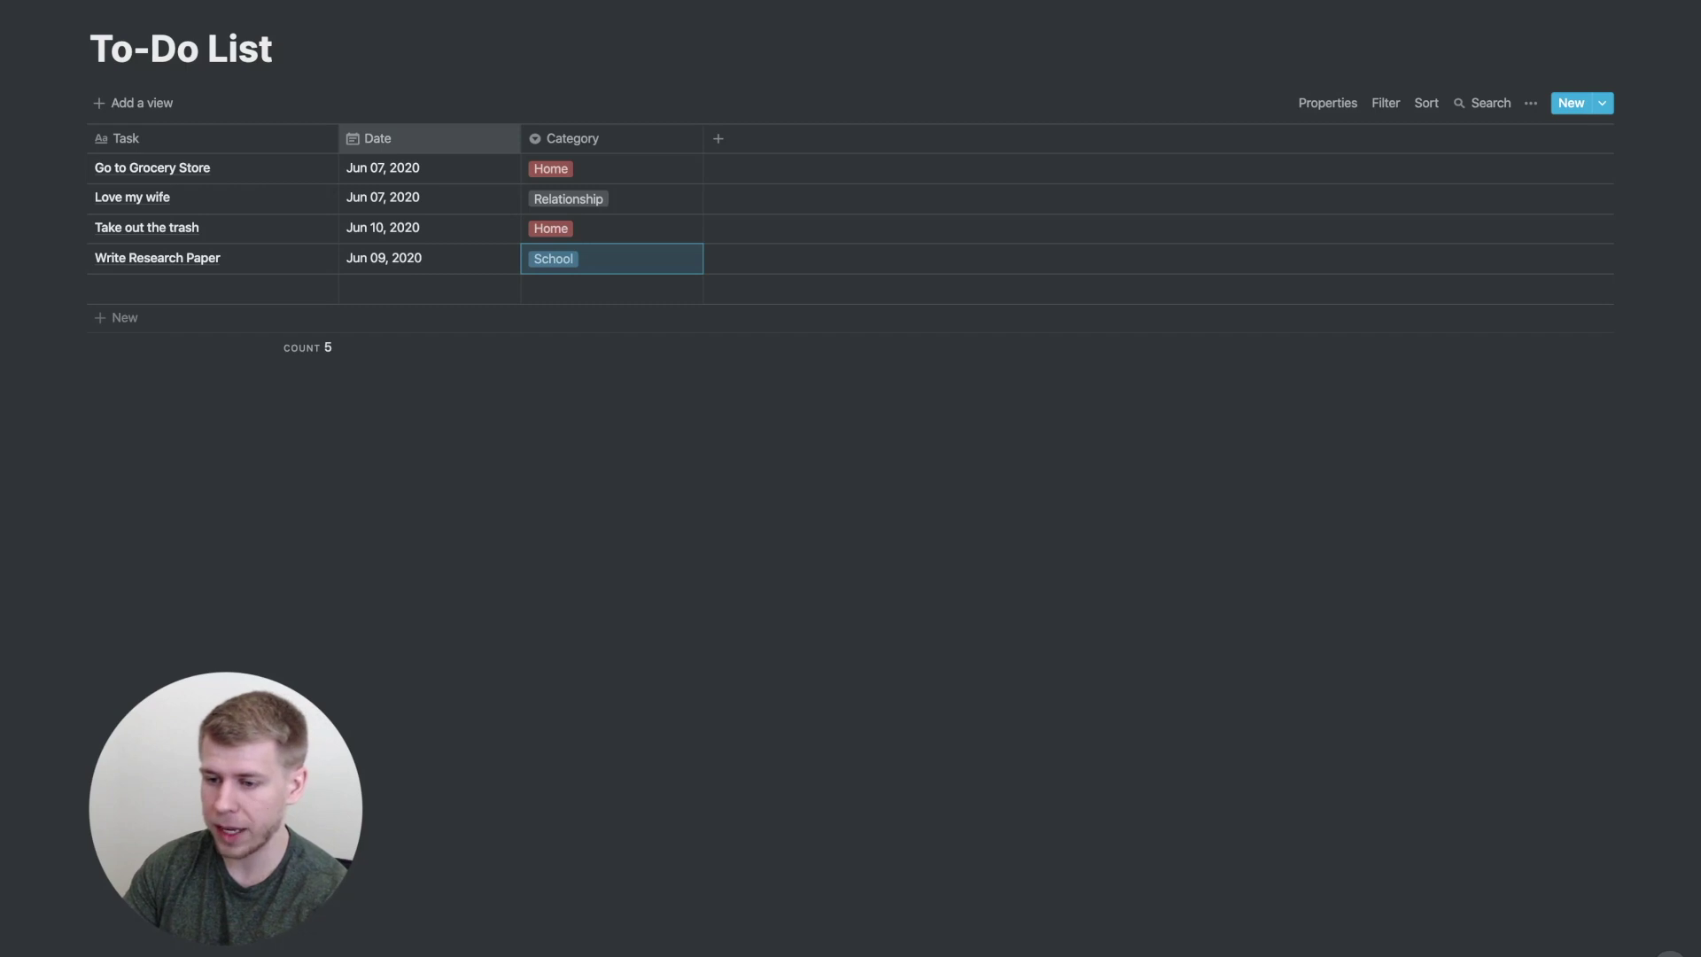
Sort the table by the Date column in ascending order
click(381, 138)
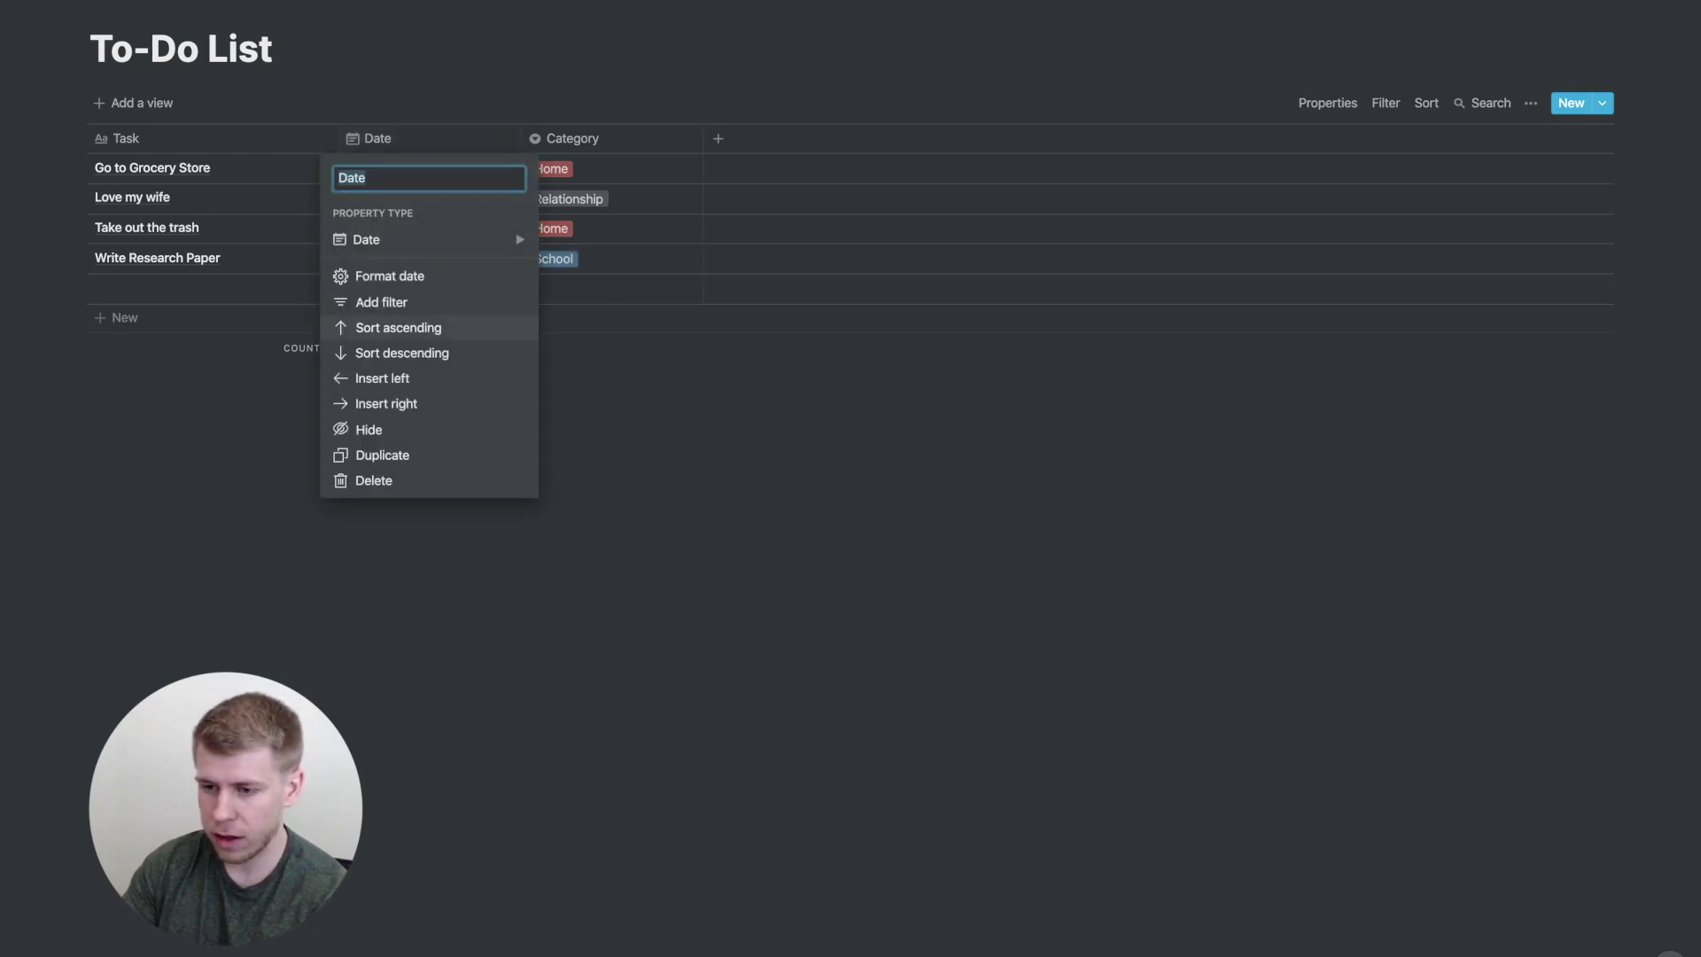
click(398, 327)
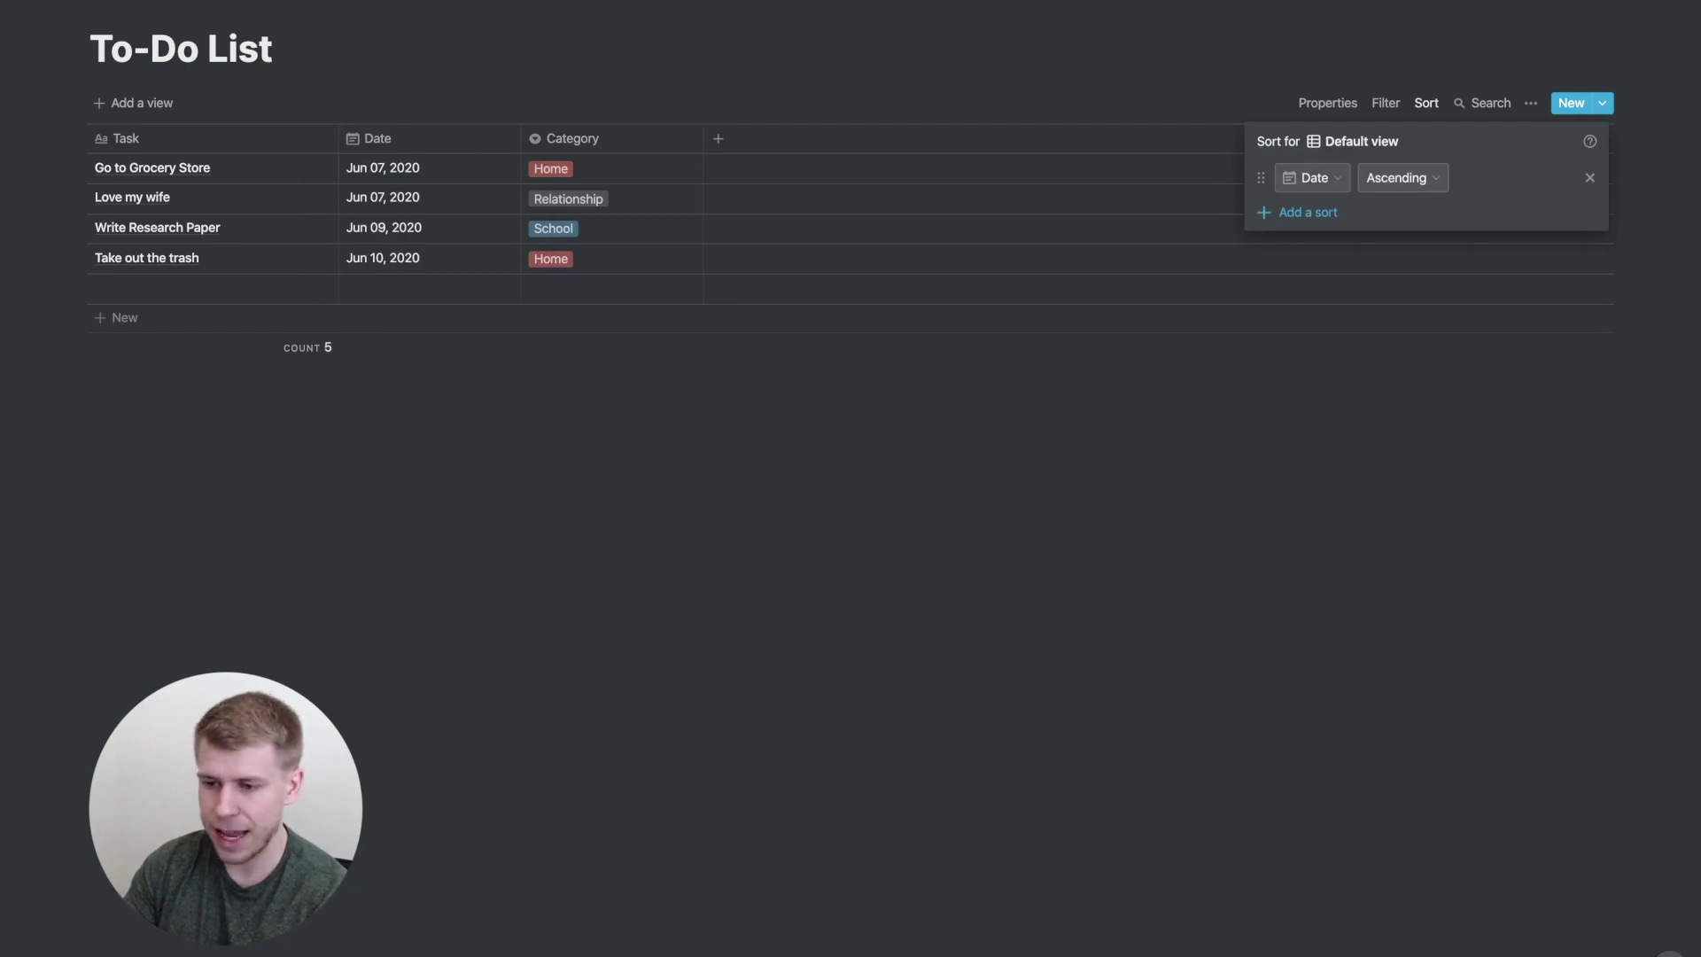
key(Escape)
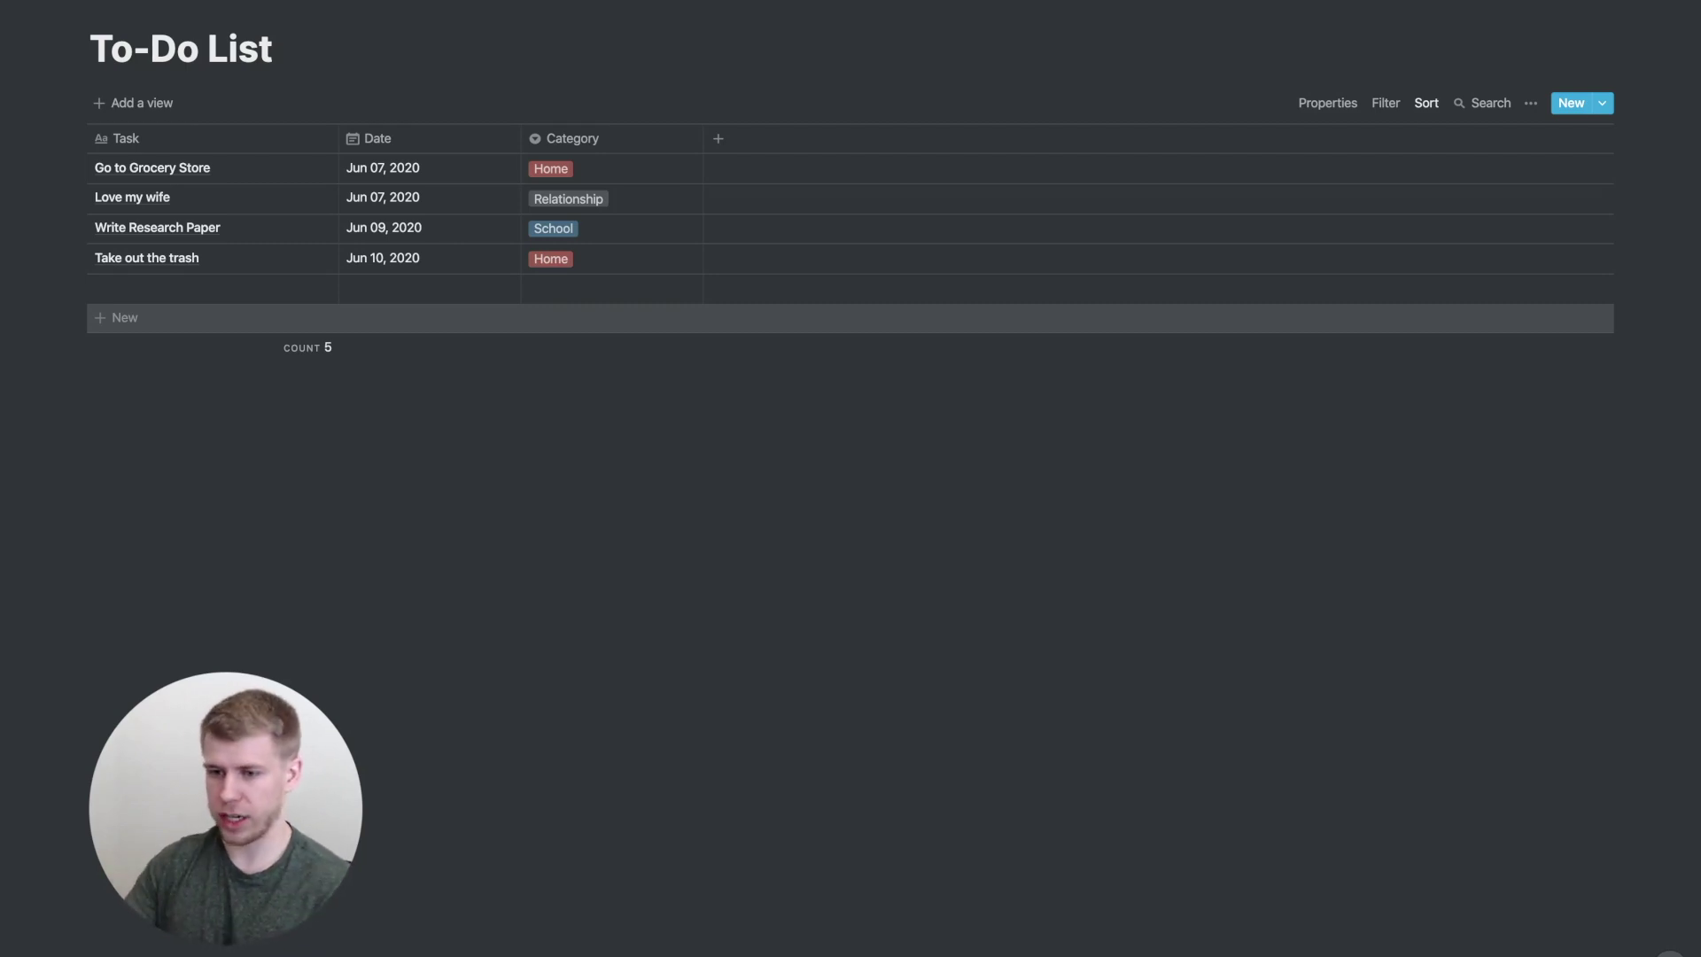
Create a new table page titled 'Projects'
mouse_move(9, 324)
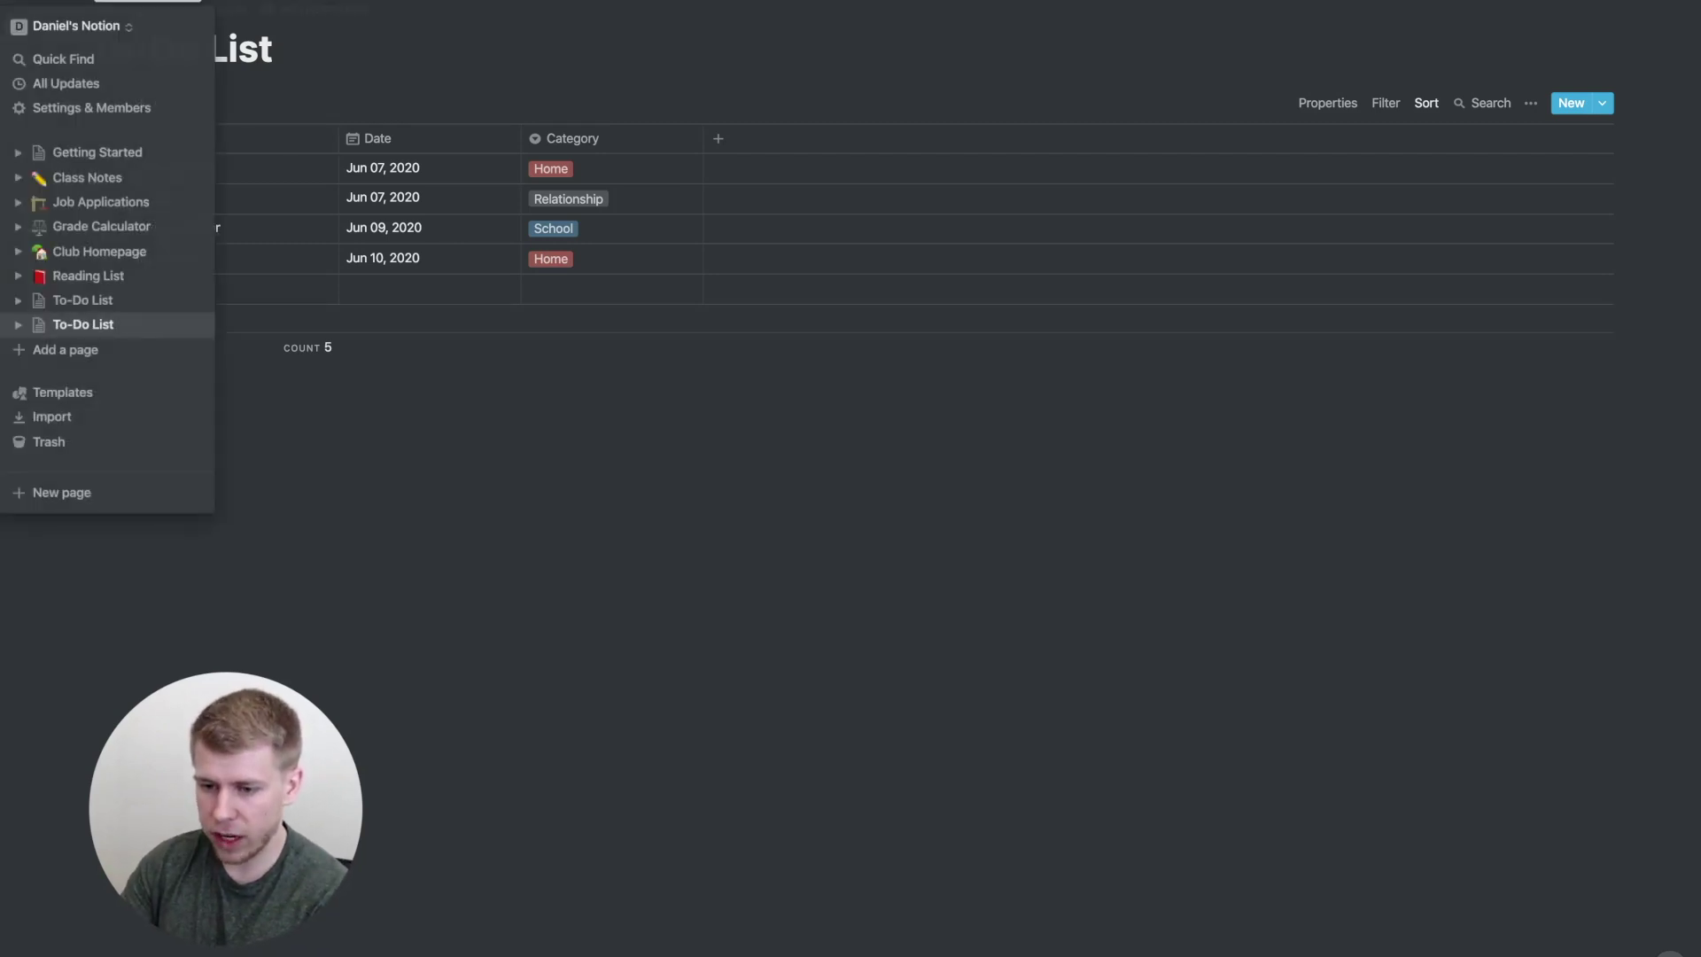
click(69, 349)
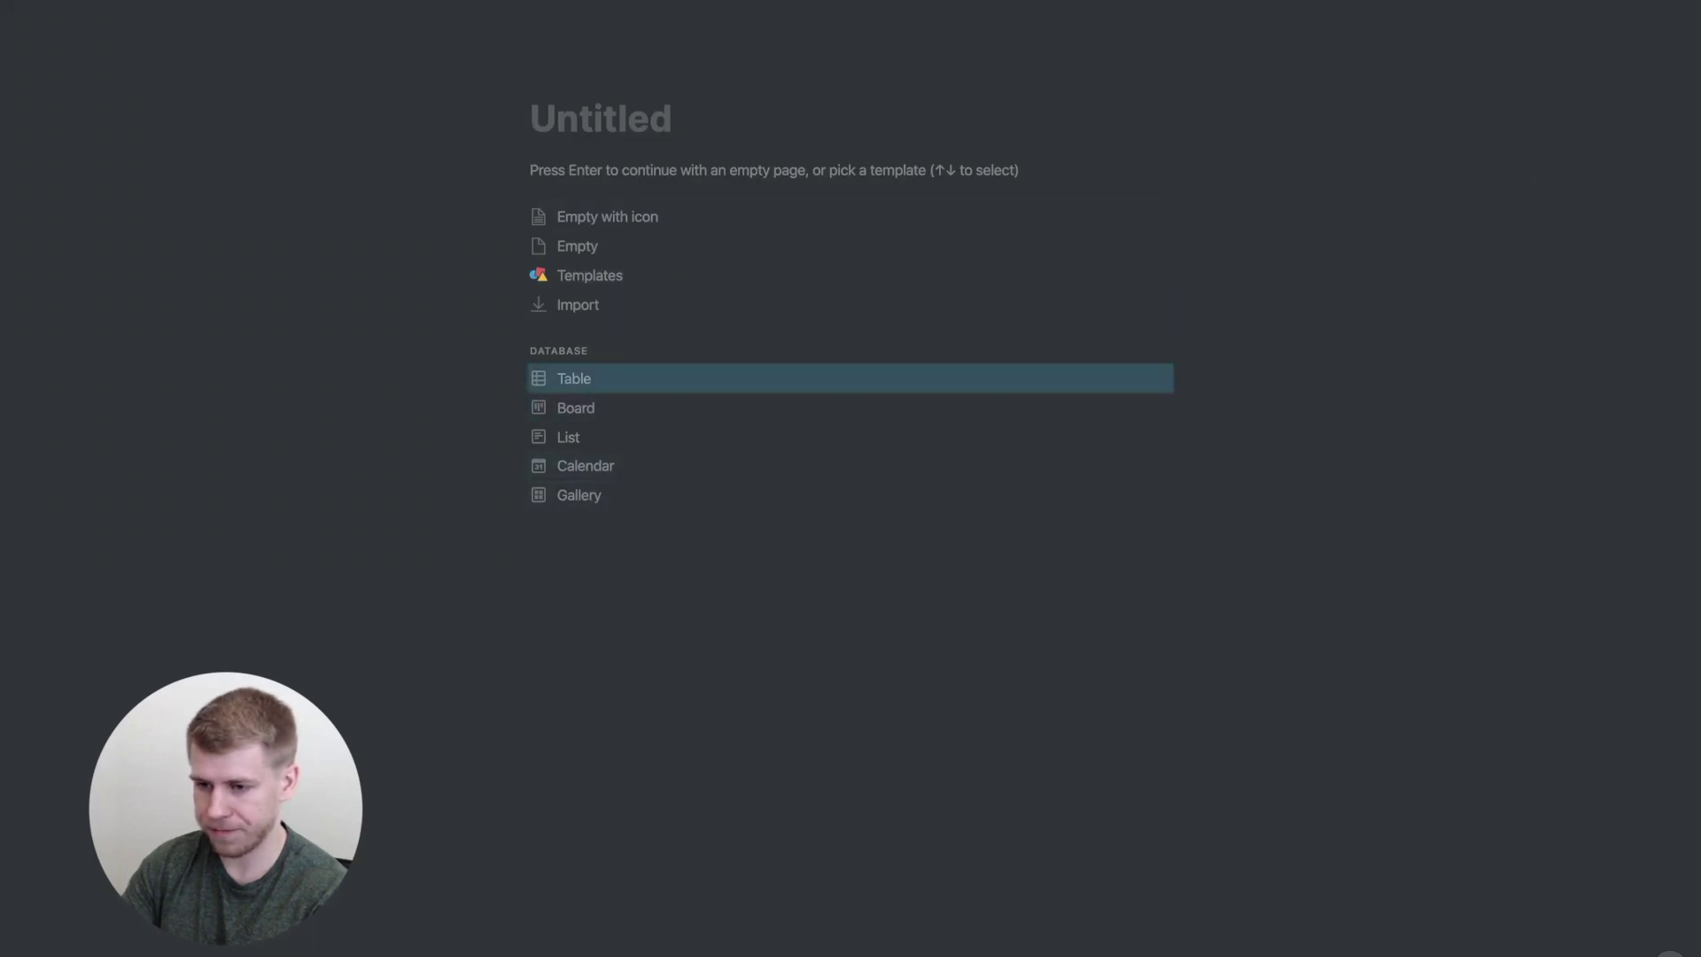
key(Return)
text(P)
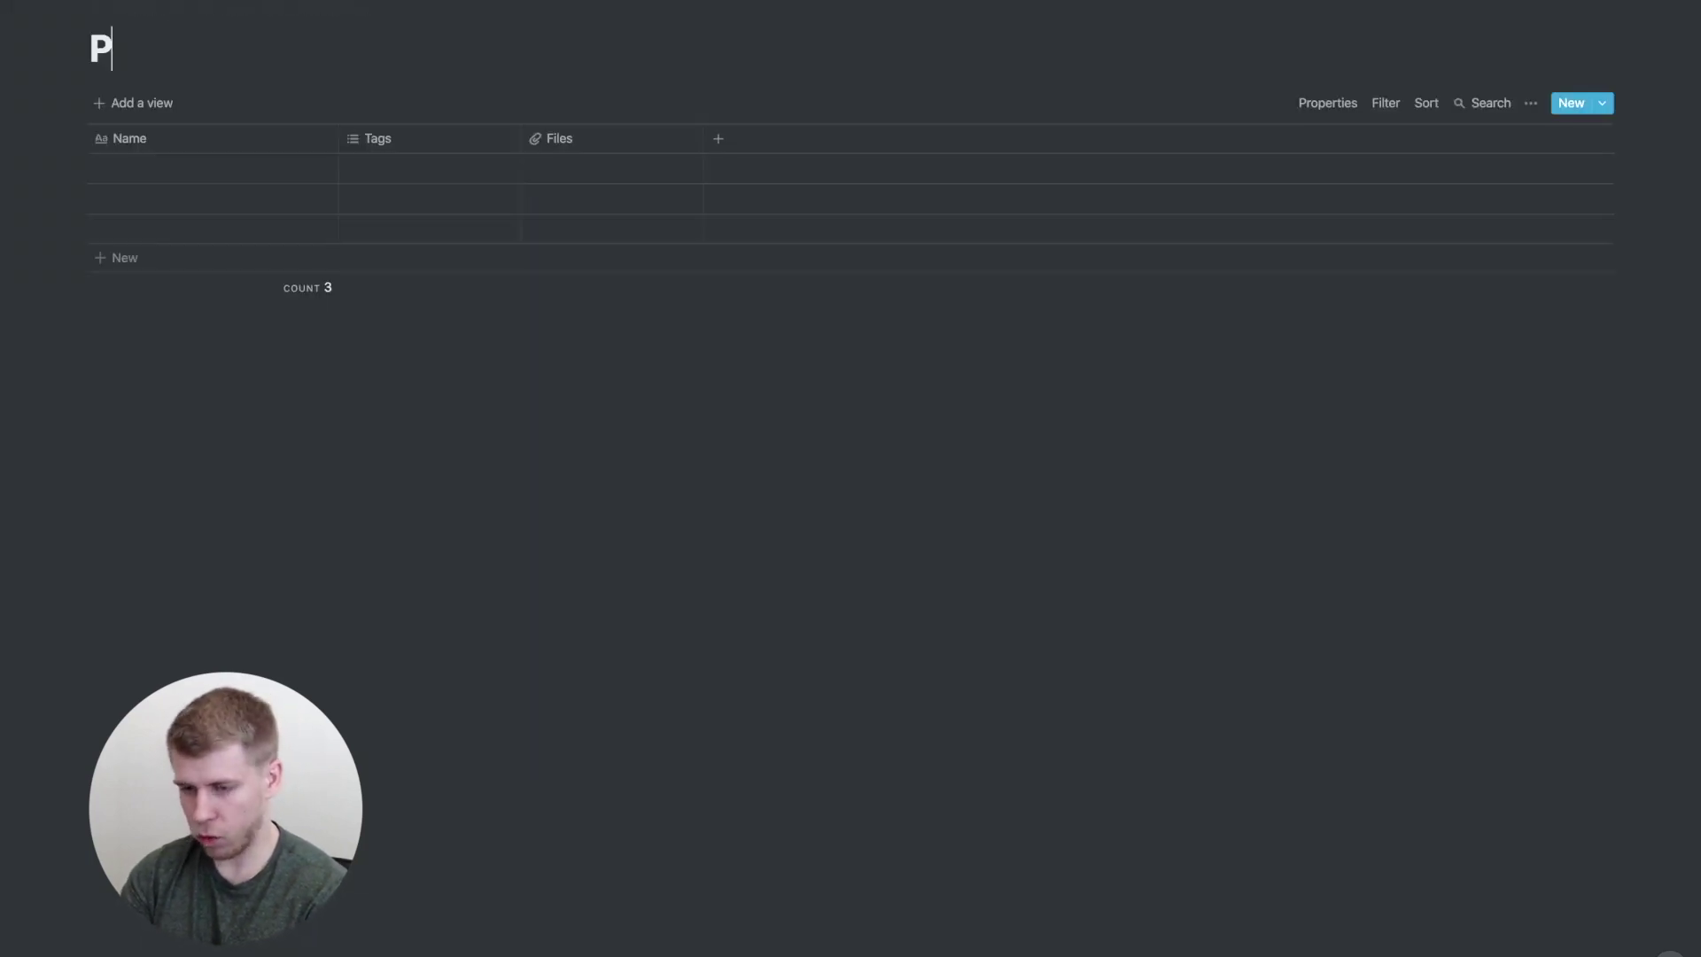
text(rojects)
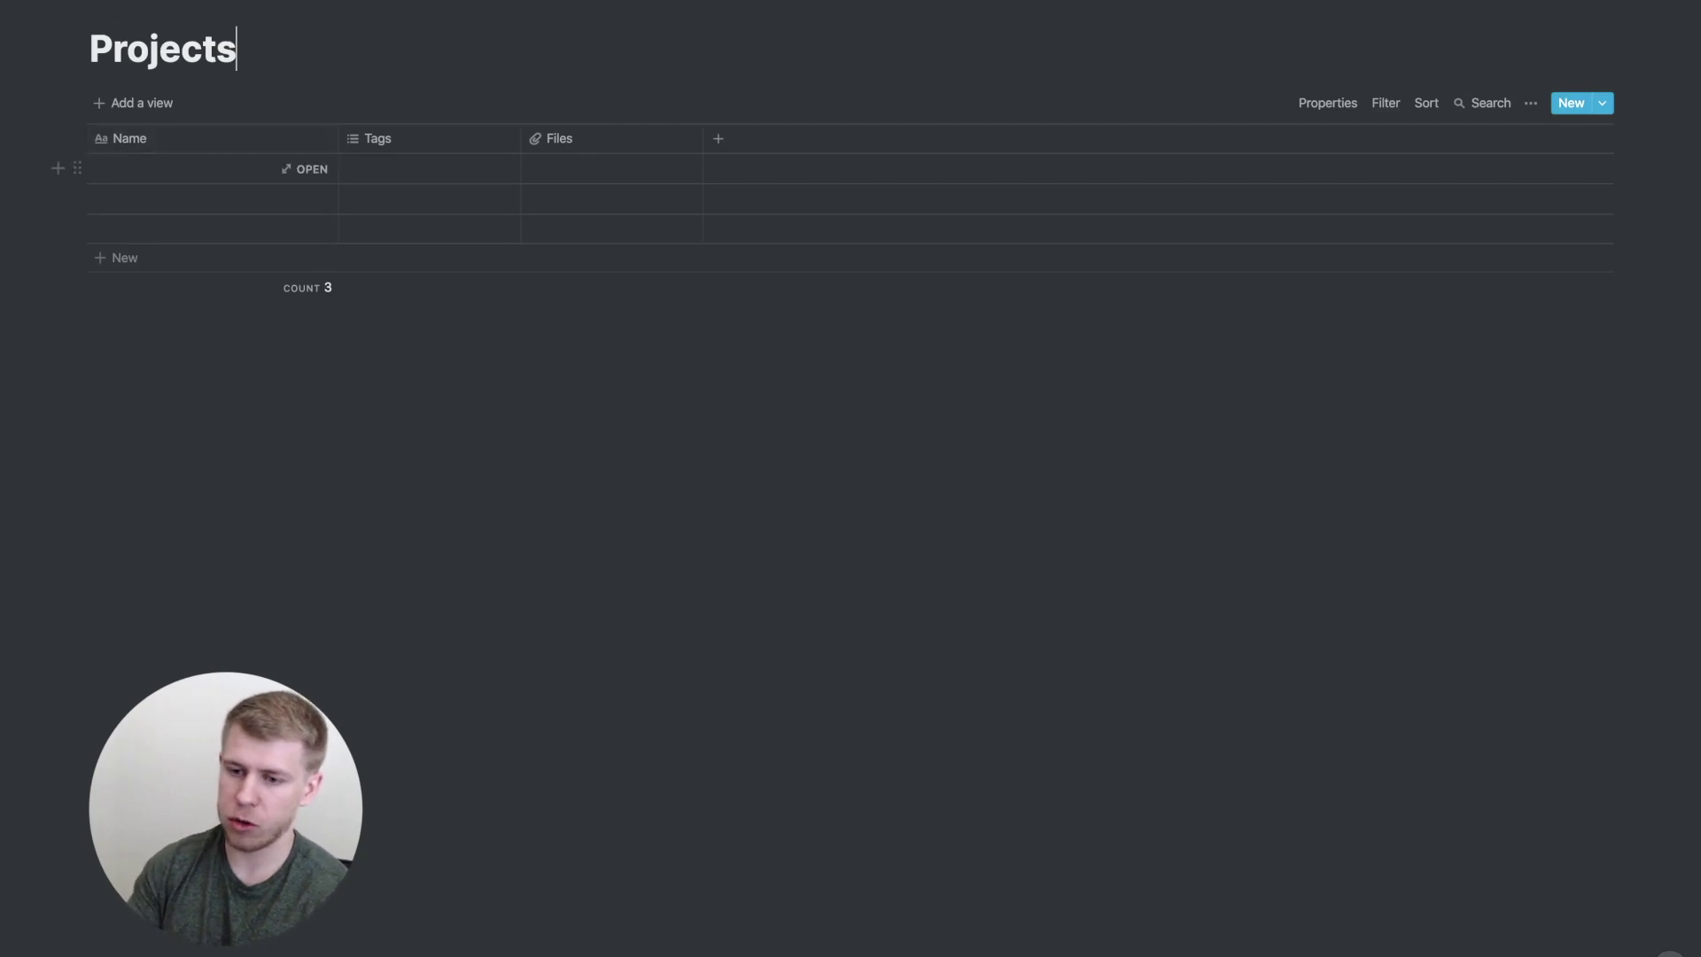
Enter the projects Film Notion Video, Plan Camping Trip and Write Research Paper
click(133, 168)
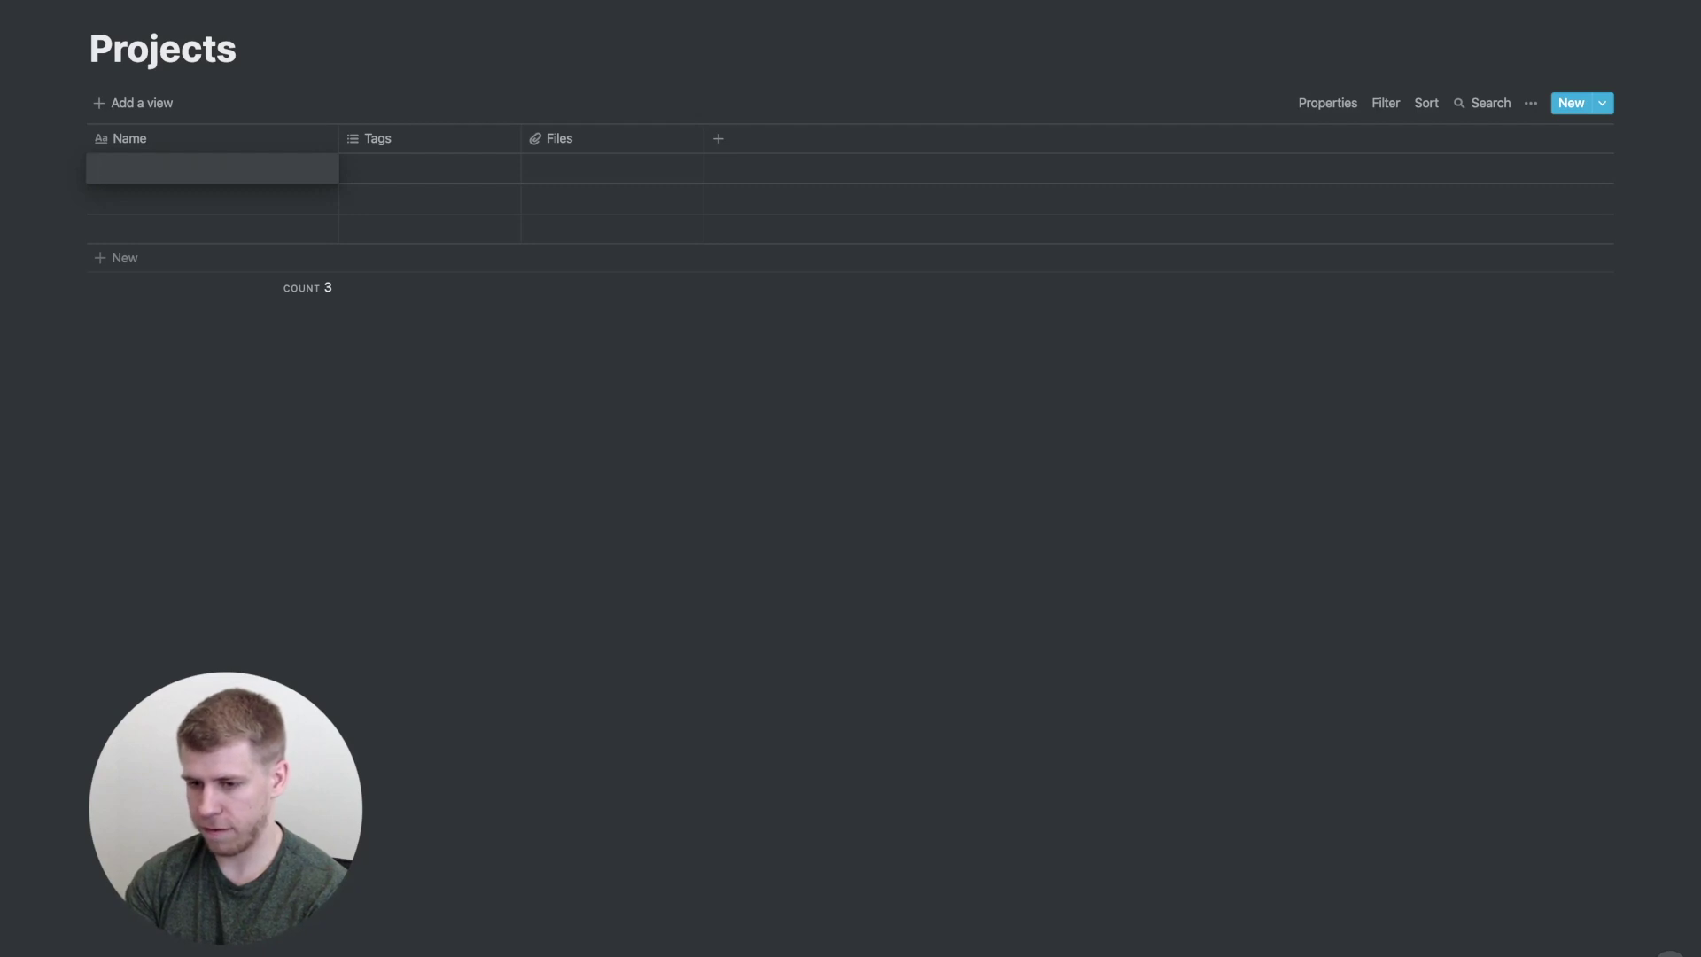
text(Film Notion)
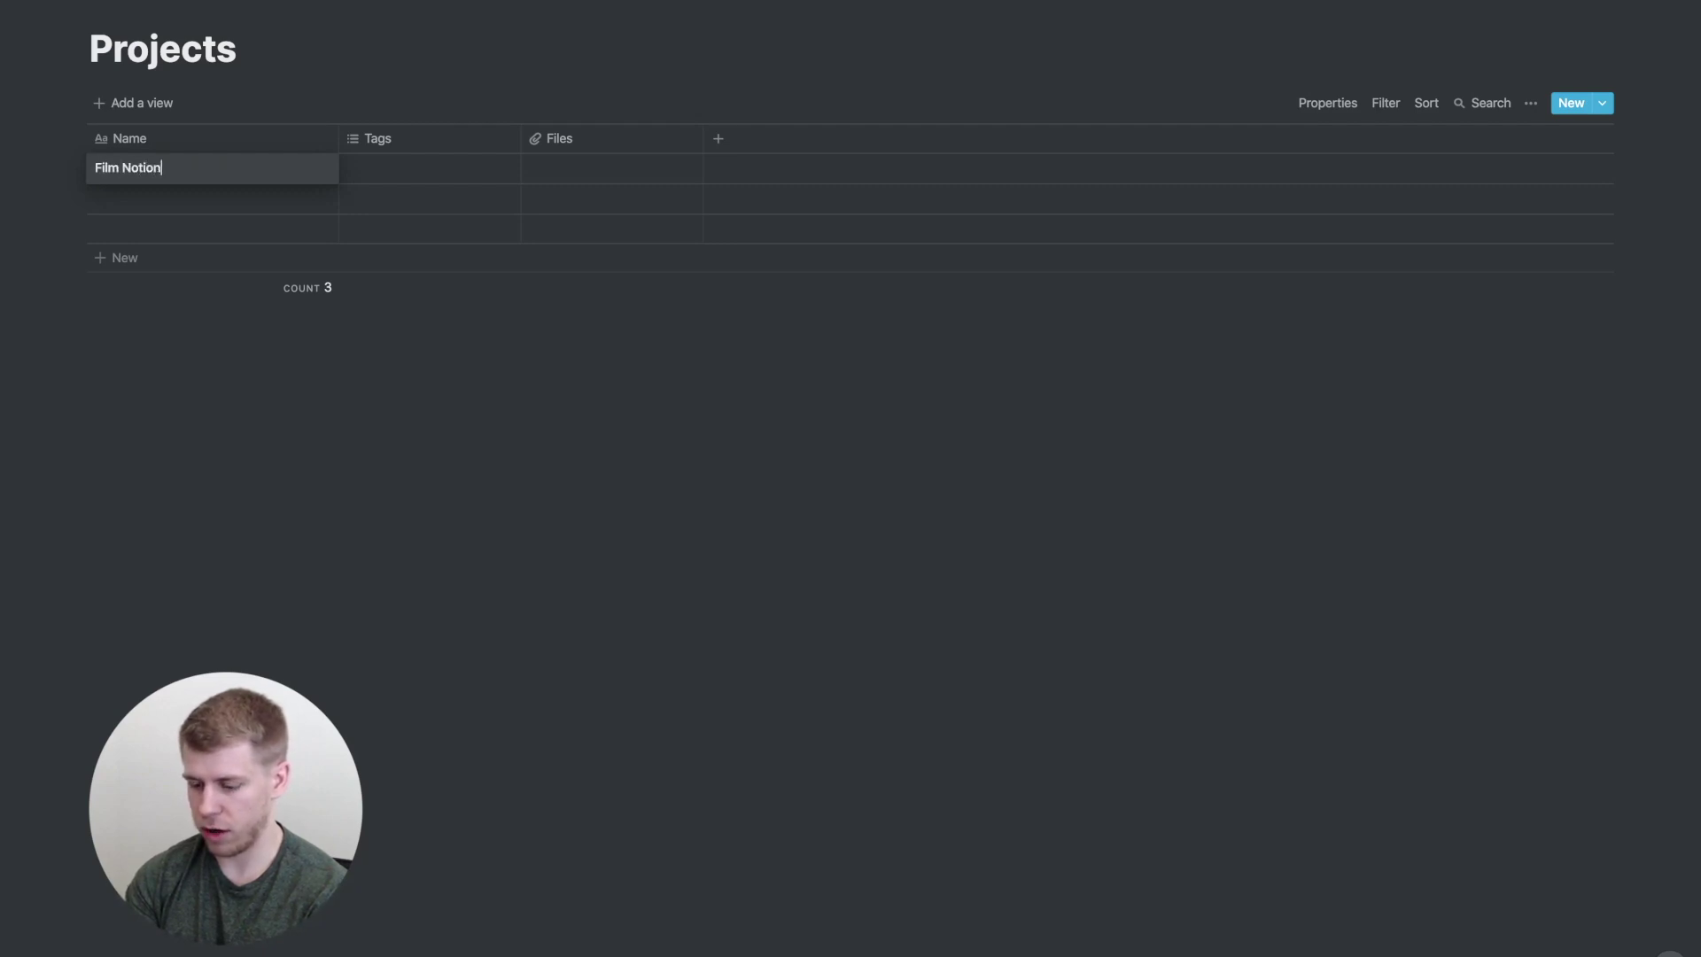
text( Video)
key(Return)
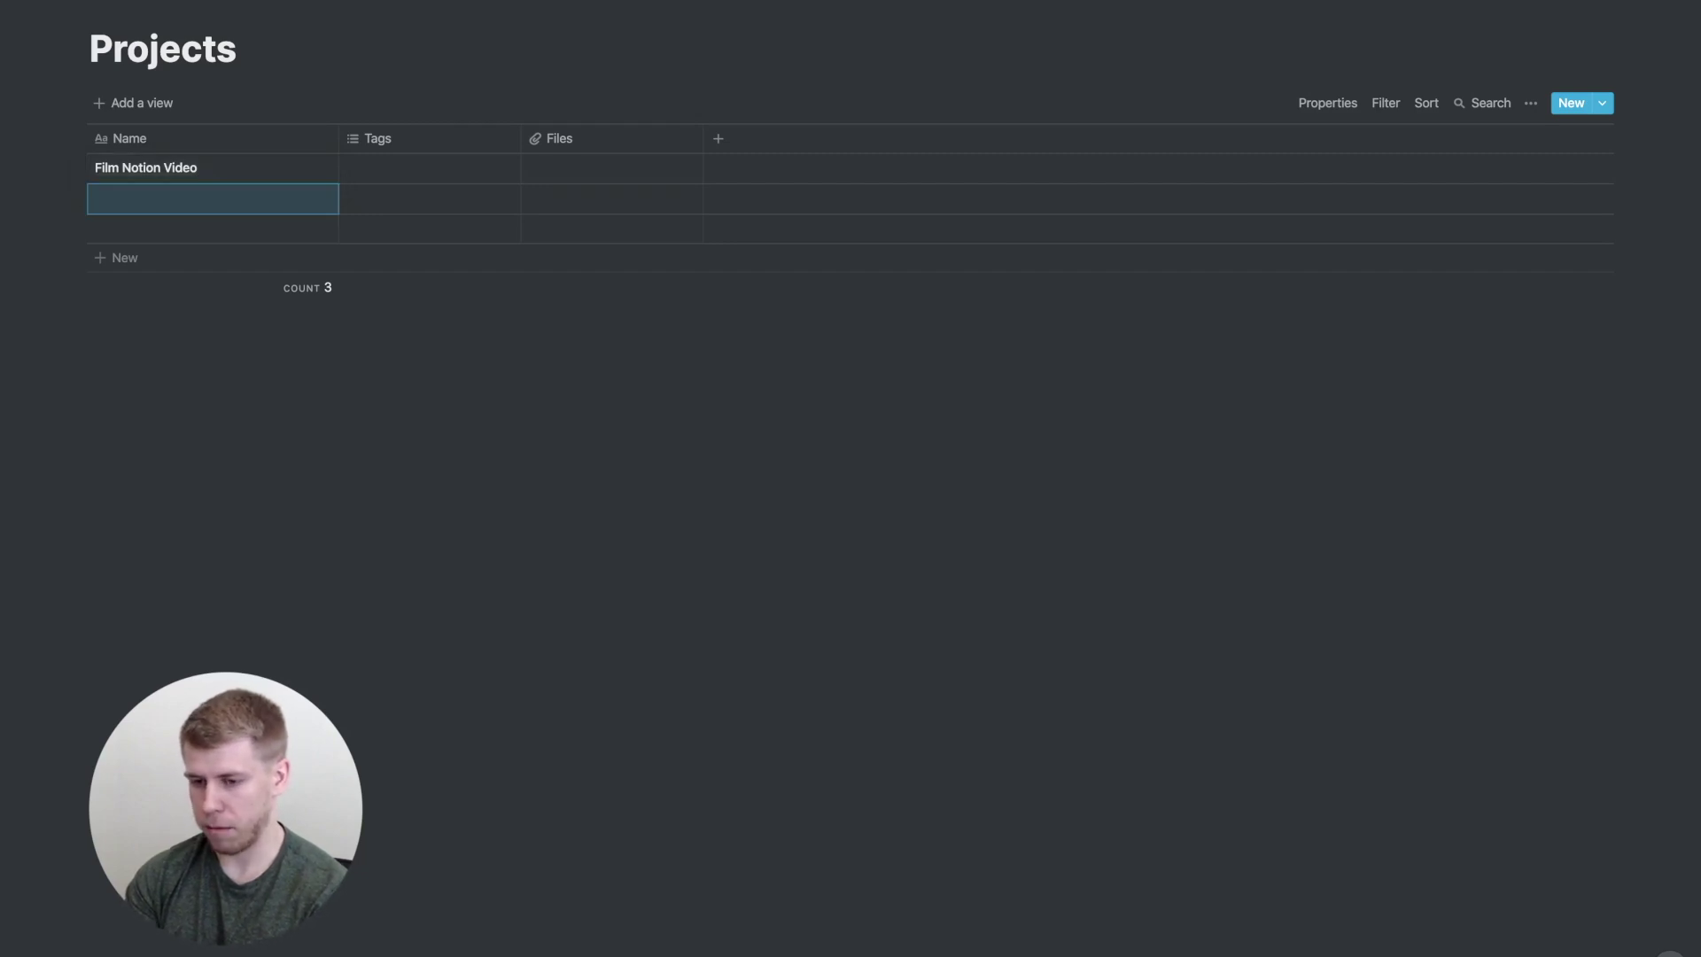
text(Plan Camping)
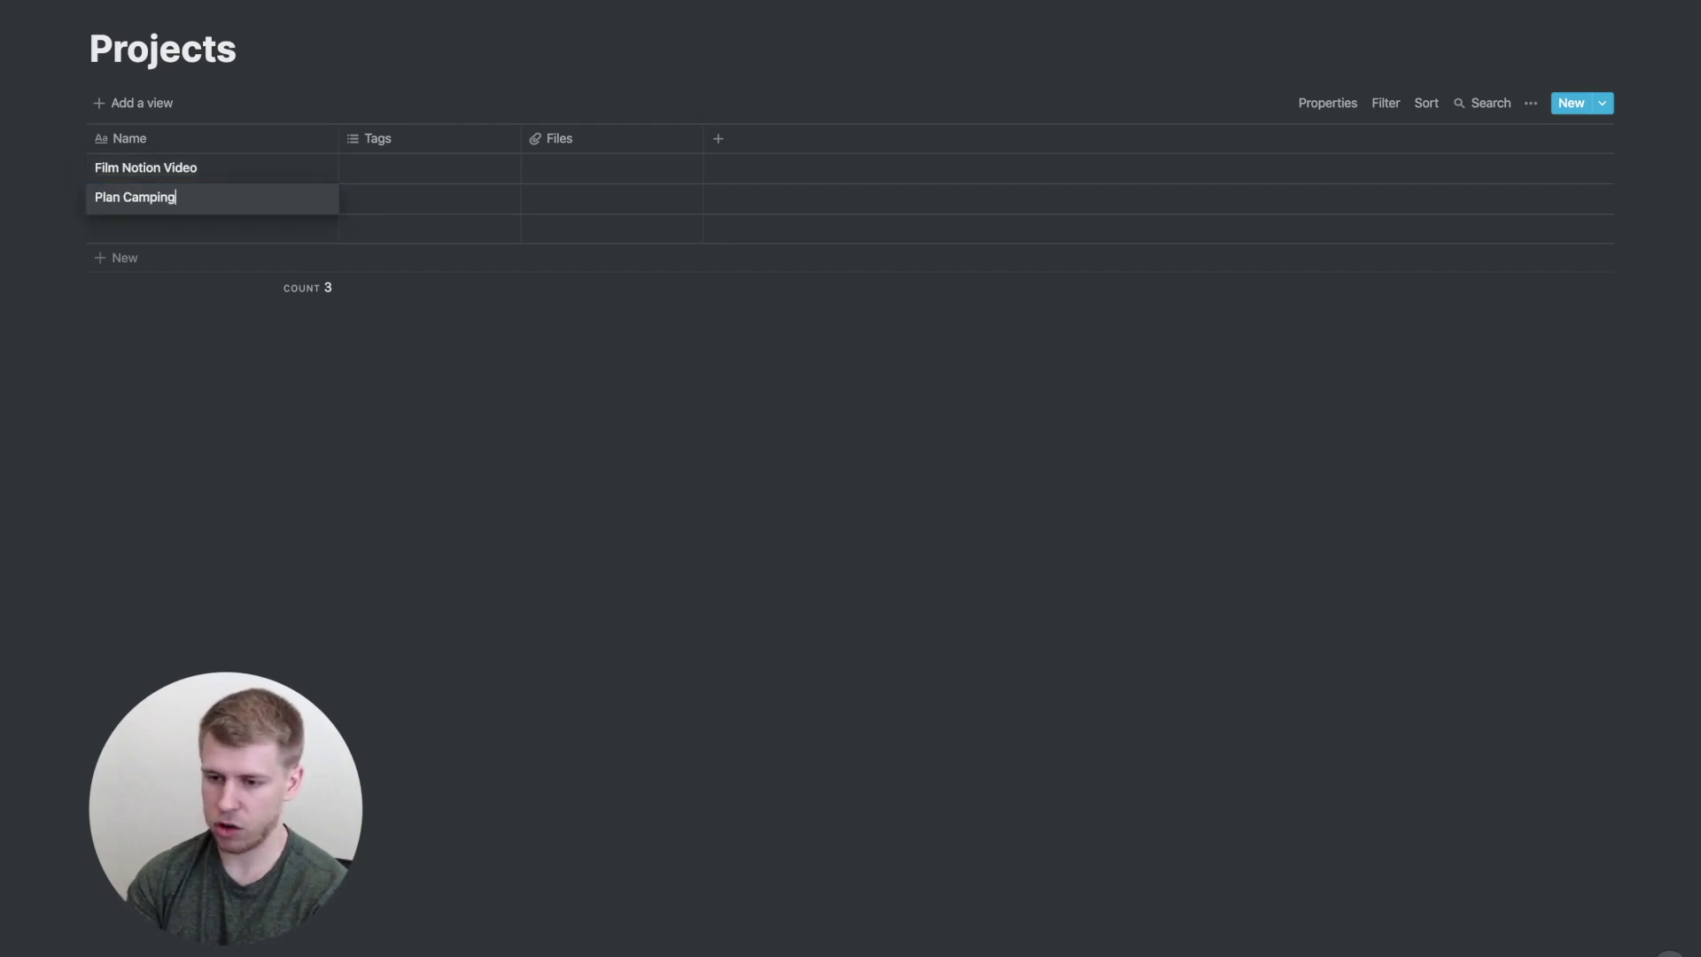
text( Trip)
key(Return)
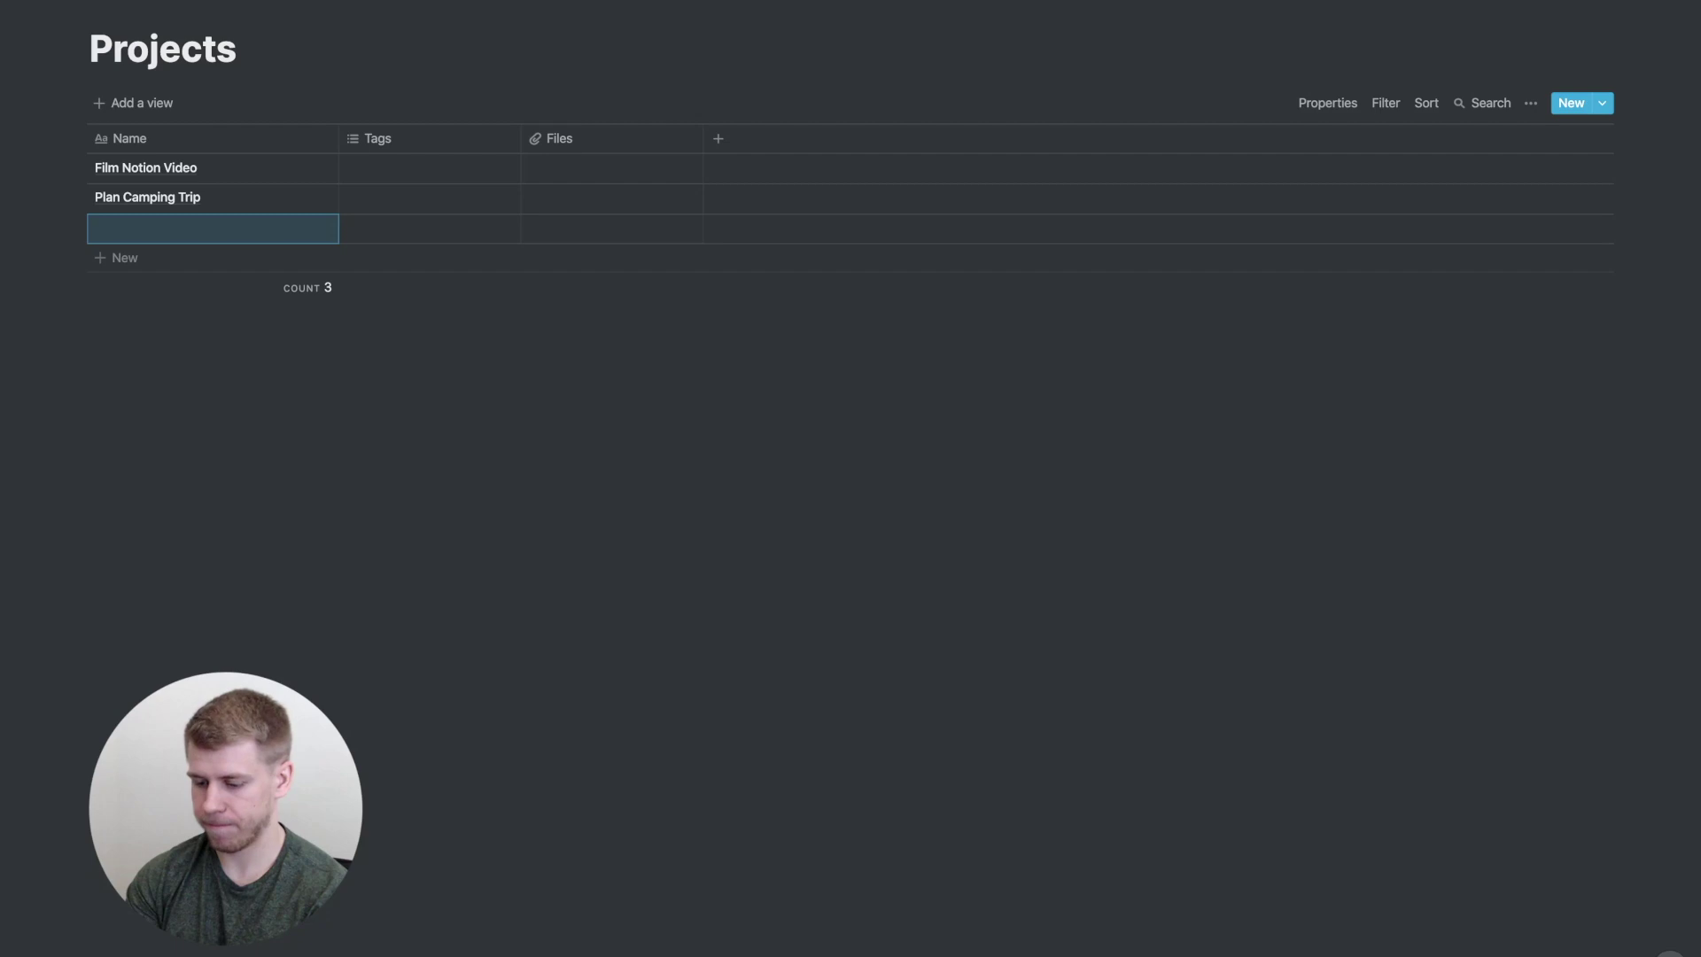
text(Work ou)
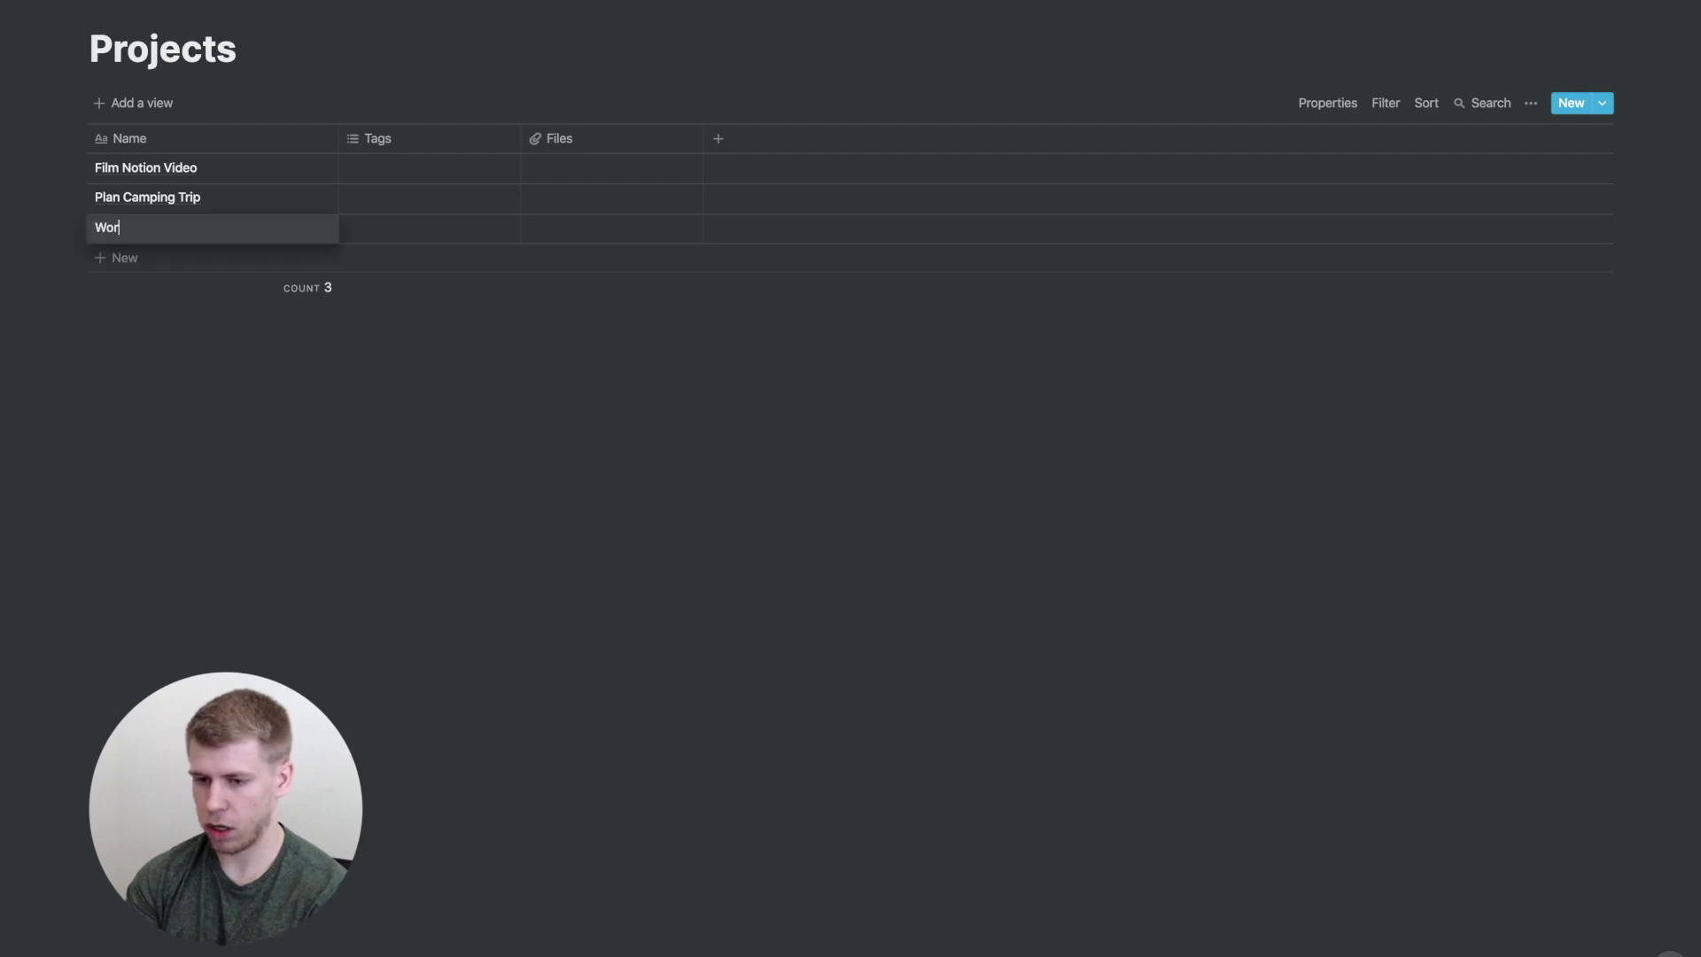
key(BackSpace)
key(BackSpace)
key(BackSpace)
key(BackSpace)
key(BackSpace)
key(BackSpace)
key(BackSpace)
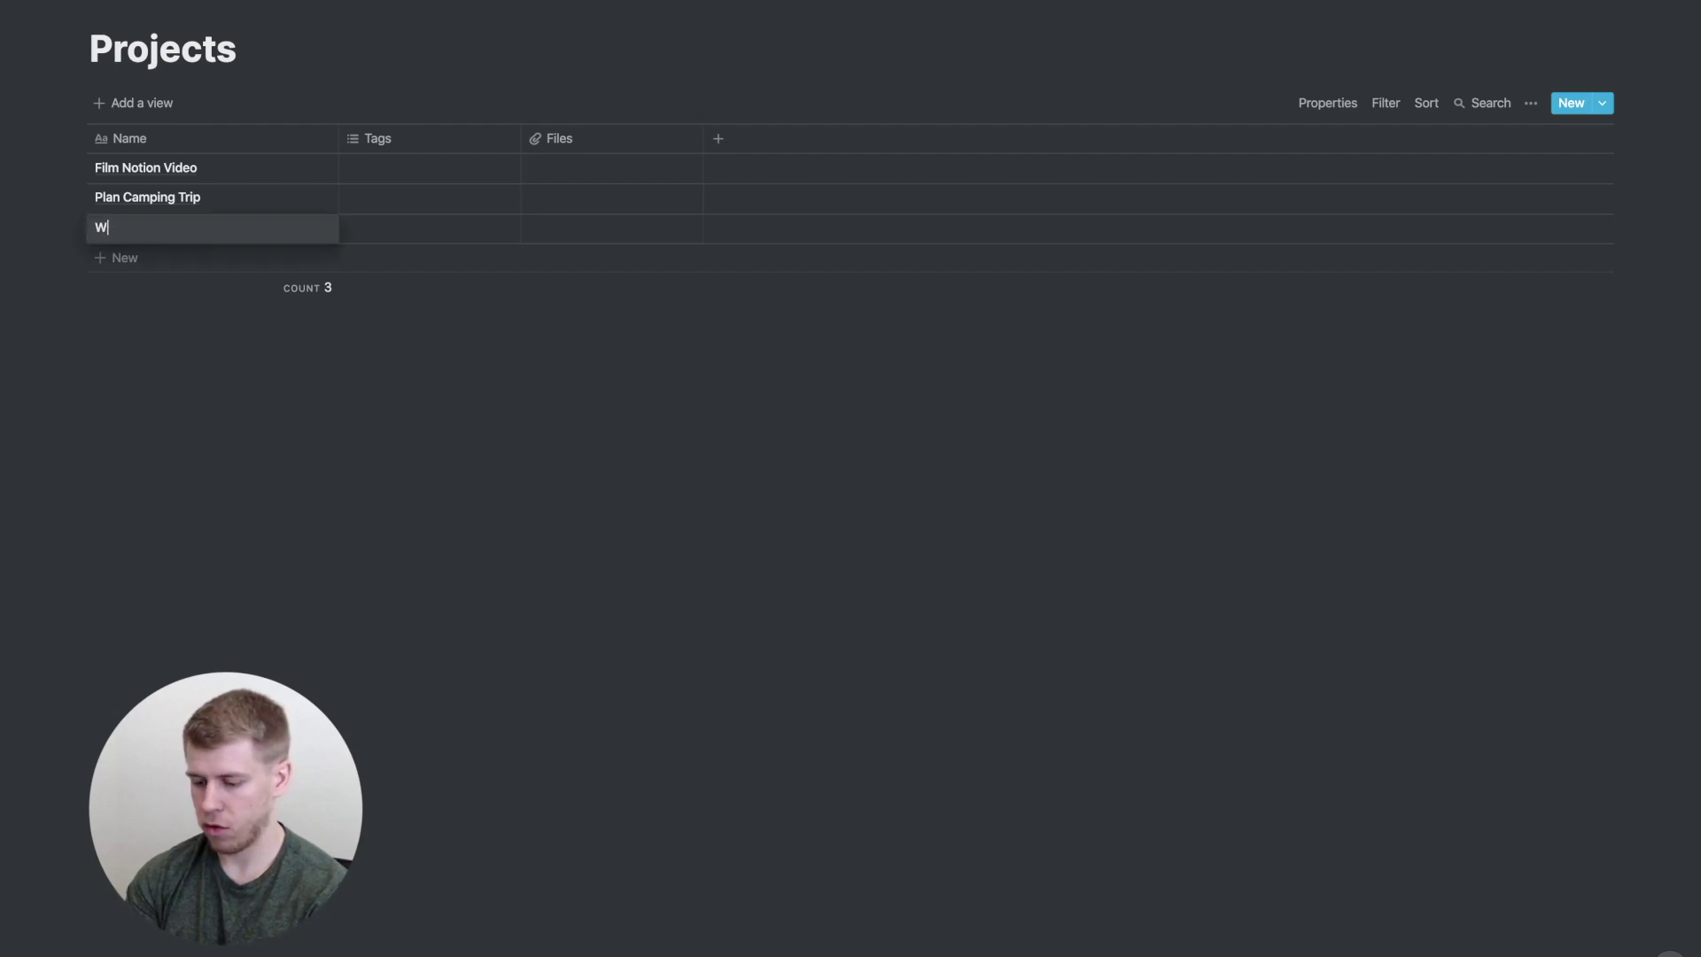
text(Write R)
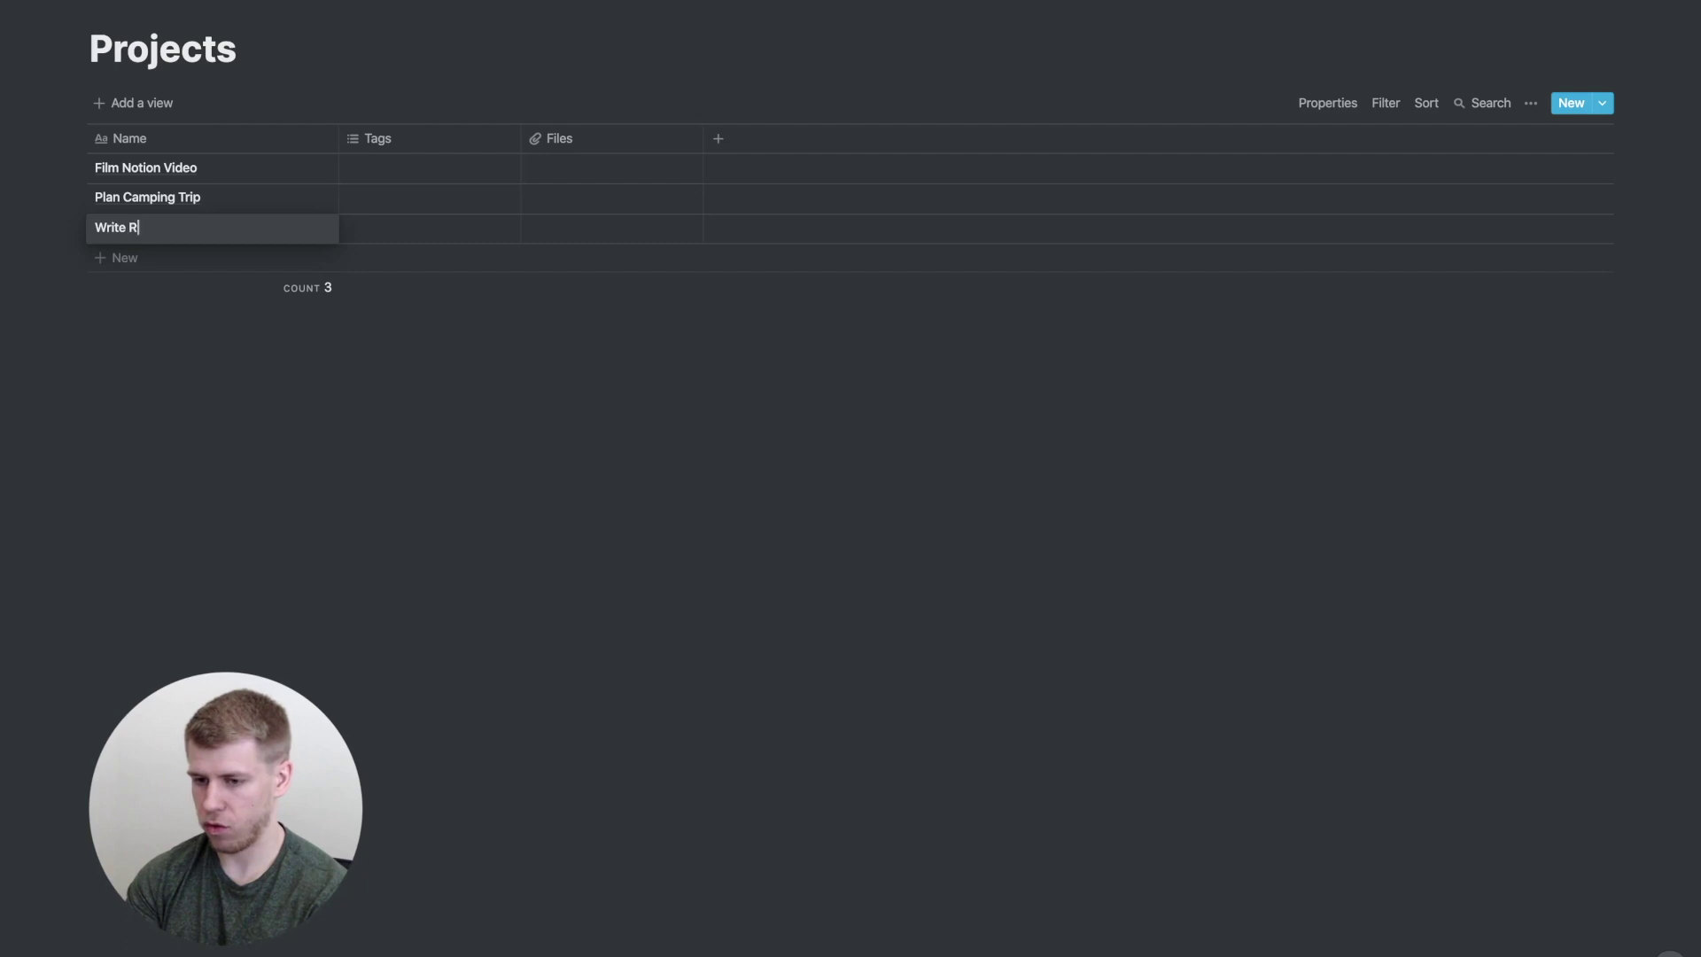
text(esearch Paper)
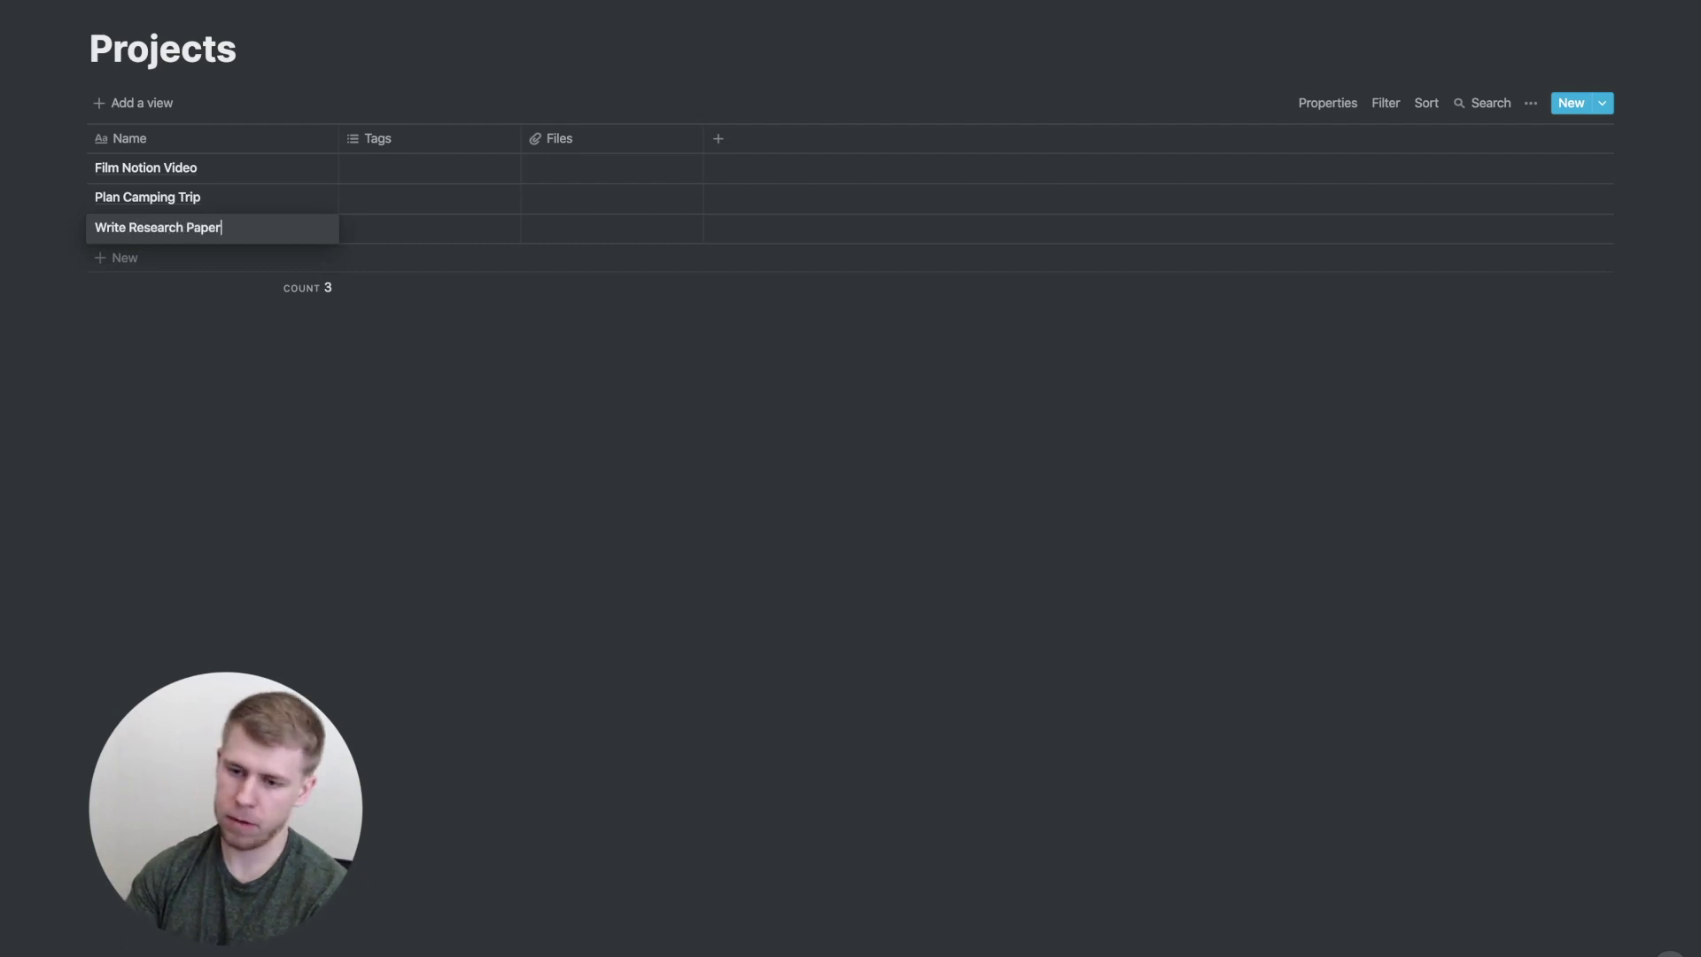
key(Escape)
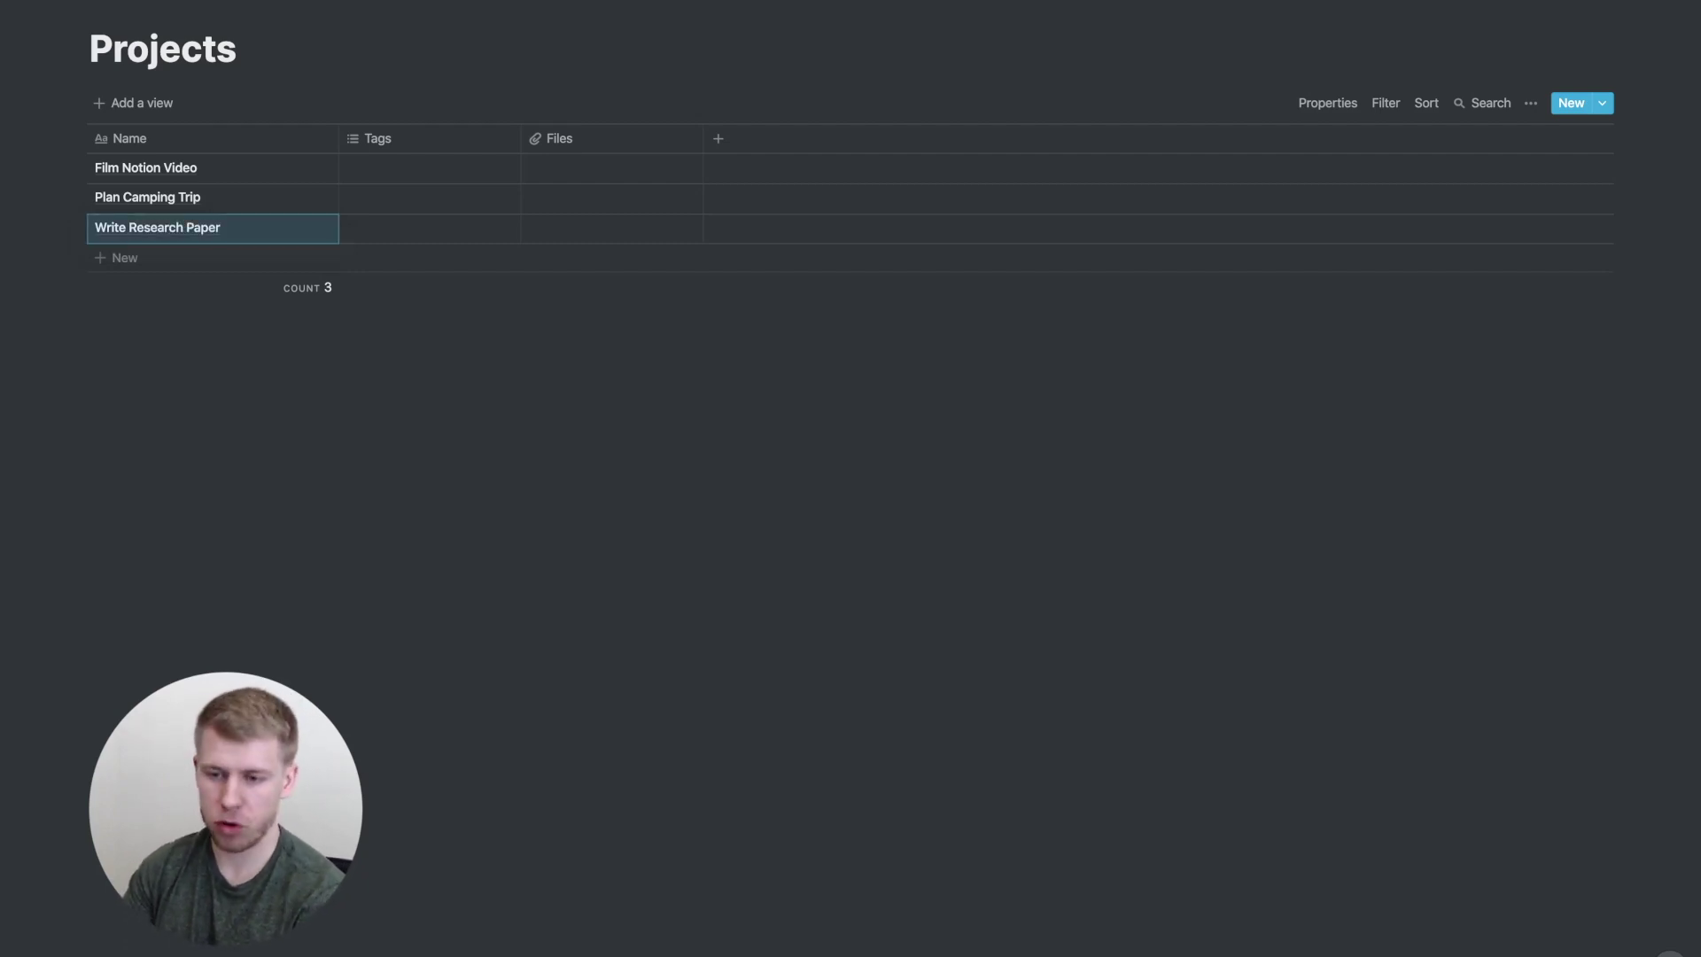
Rename 'Go to Grocery Store' to 'Research for Notion Video' and change its category from Home to a new YouTube tag
mouse_move(9, 266)
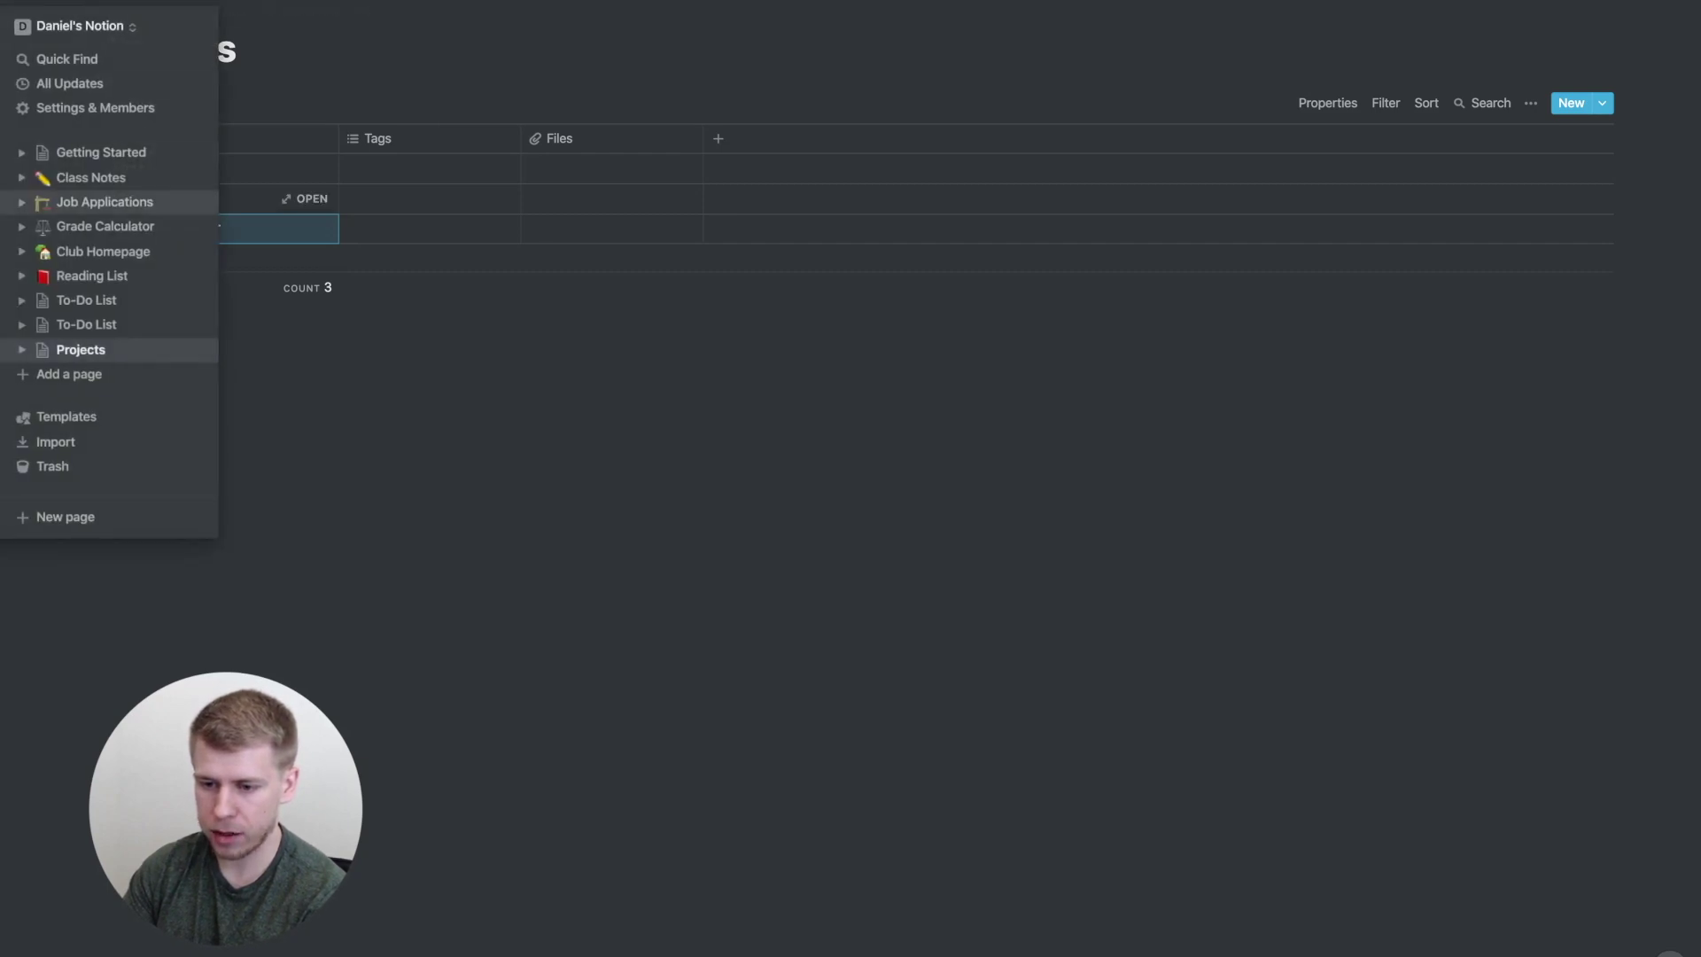
click(88, 324)
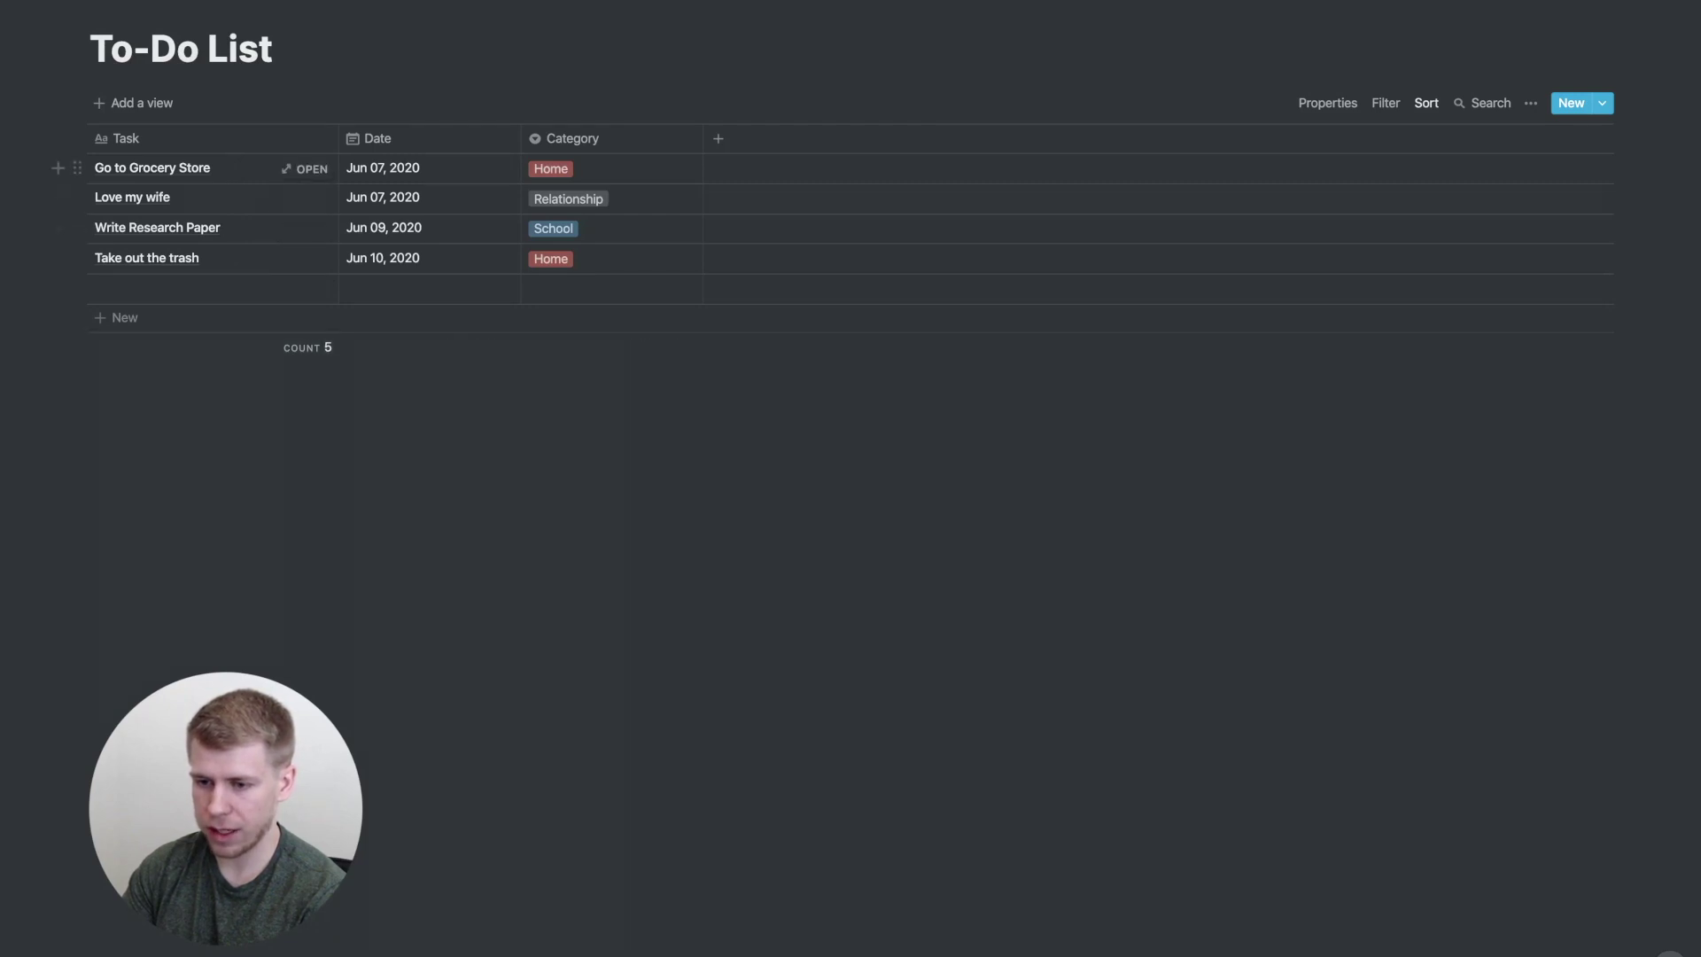
click(211, 168)
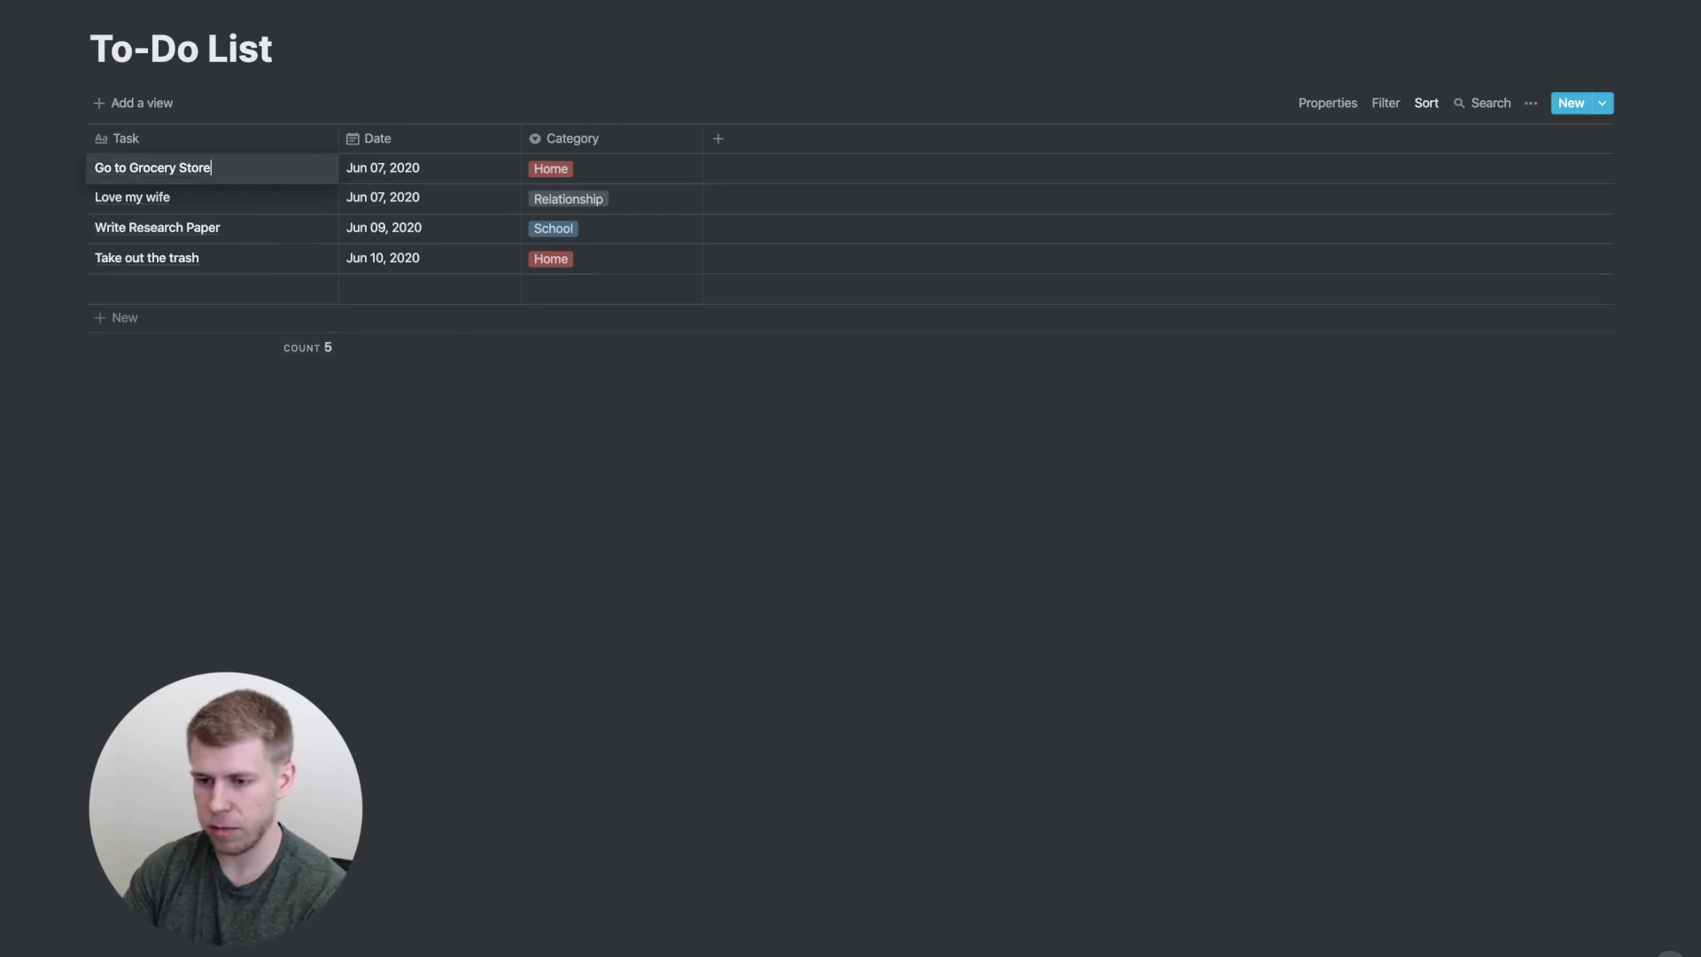
key(alt+shift+Left)
key(alt+shift+Left)
key(alt+shift+Left)
key(alt+shift+Left)
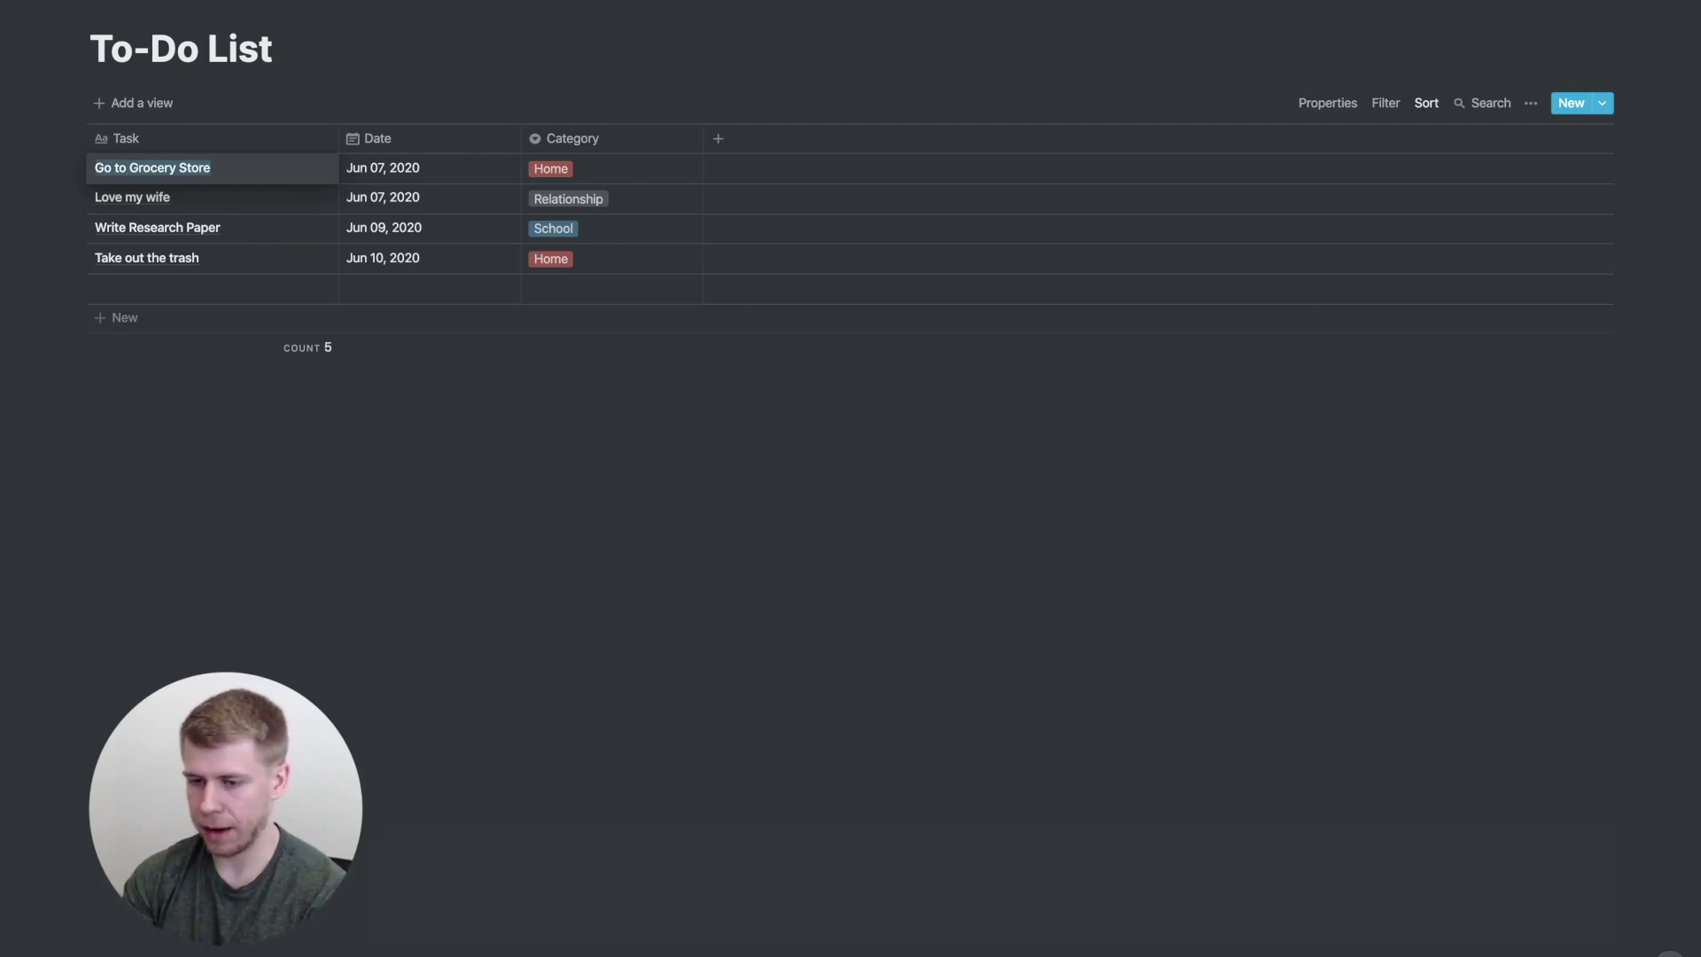
text(Resear)
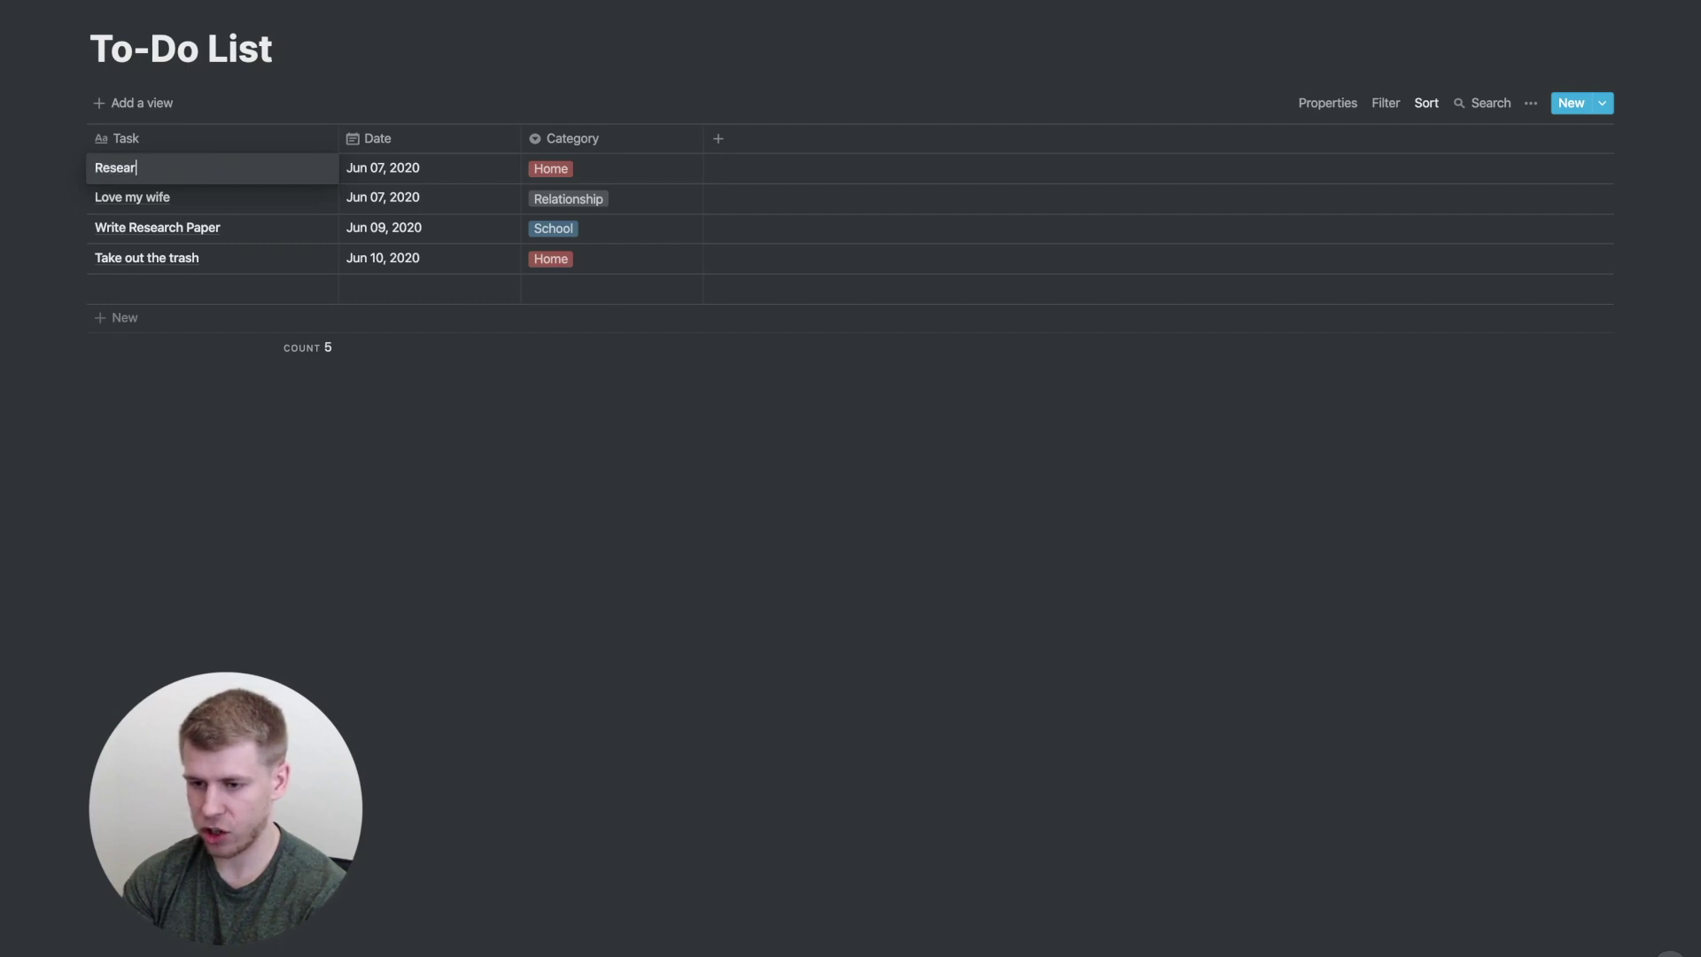
text(ch for Notion Video)
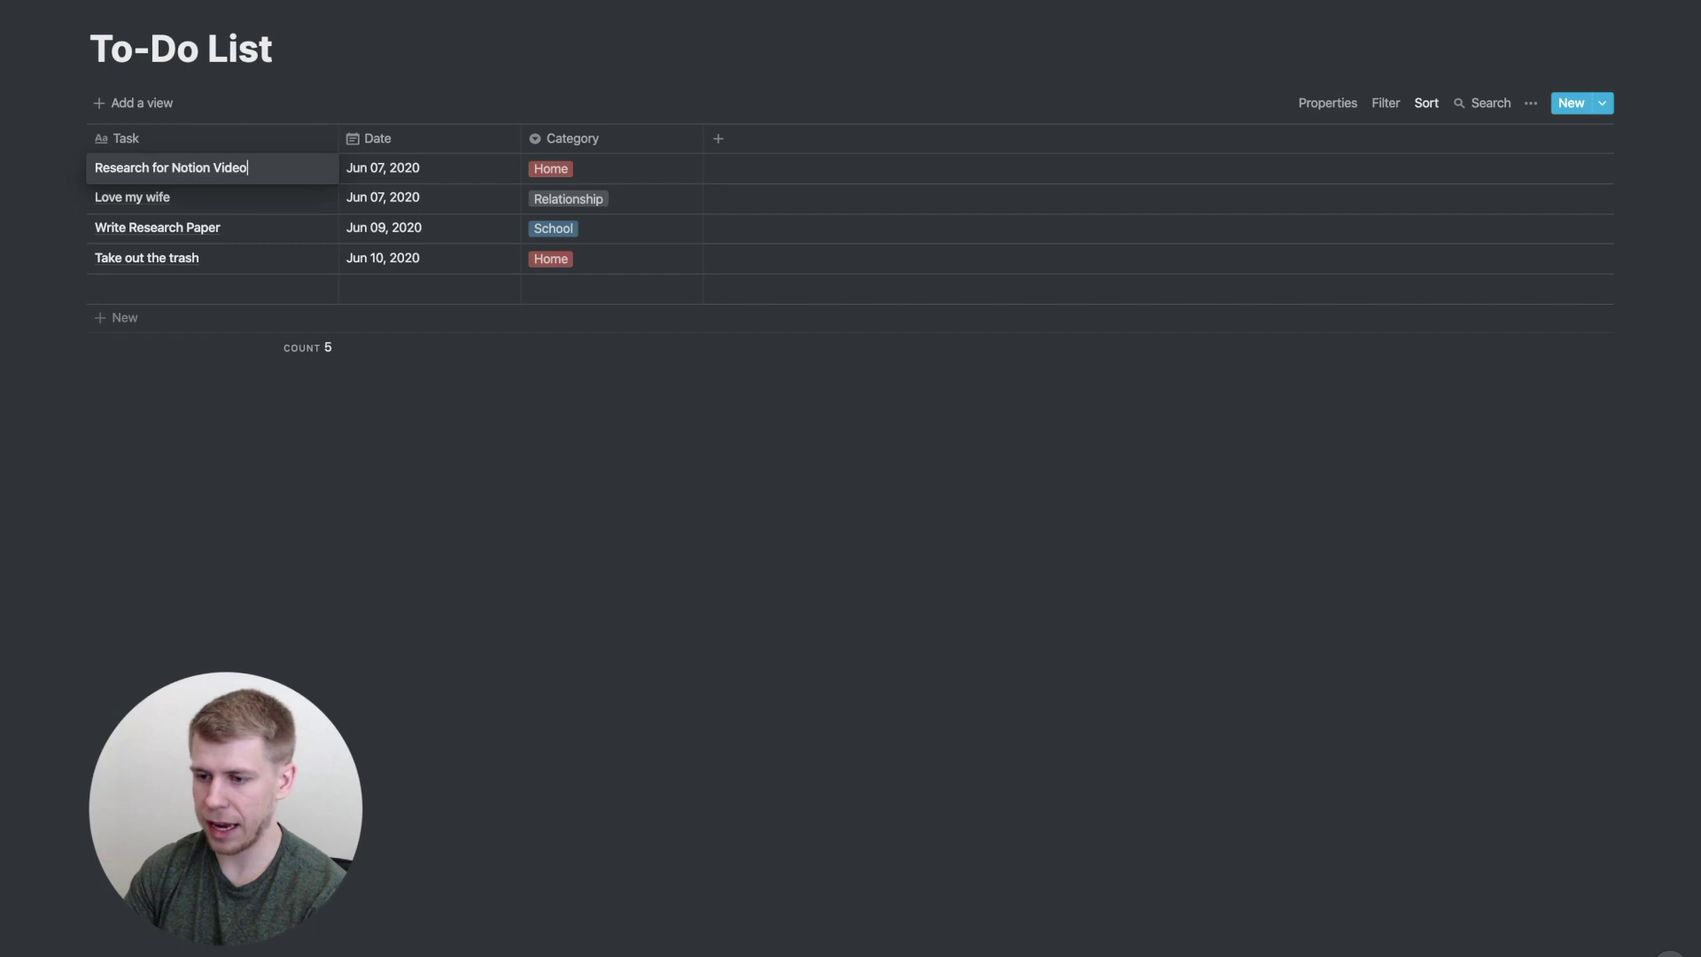
key(Escape)
click(612, 169)
text(\)
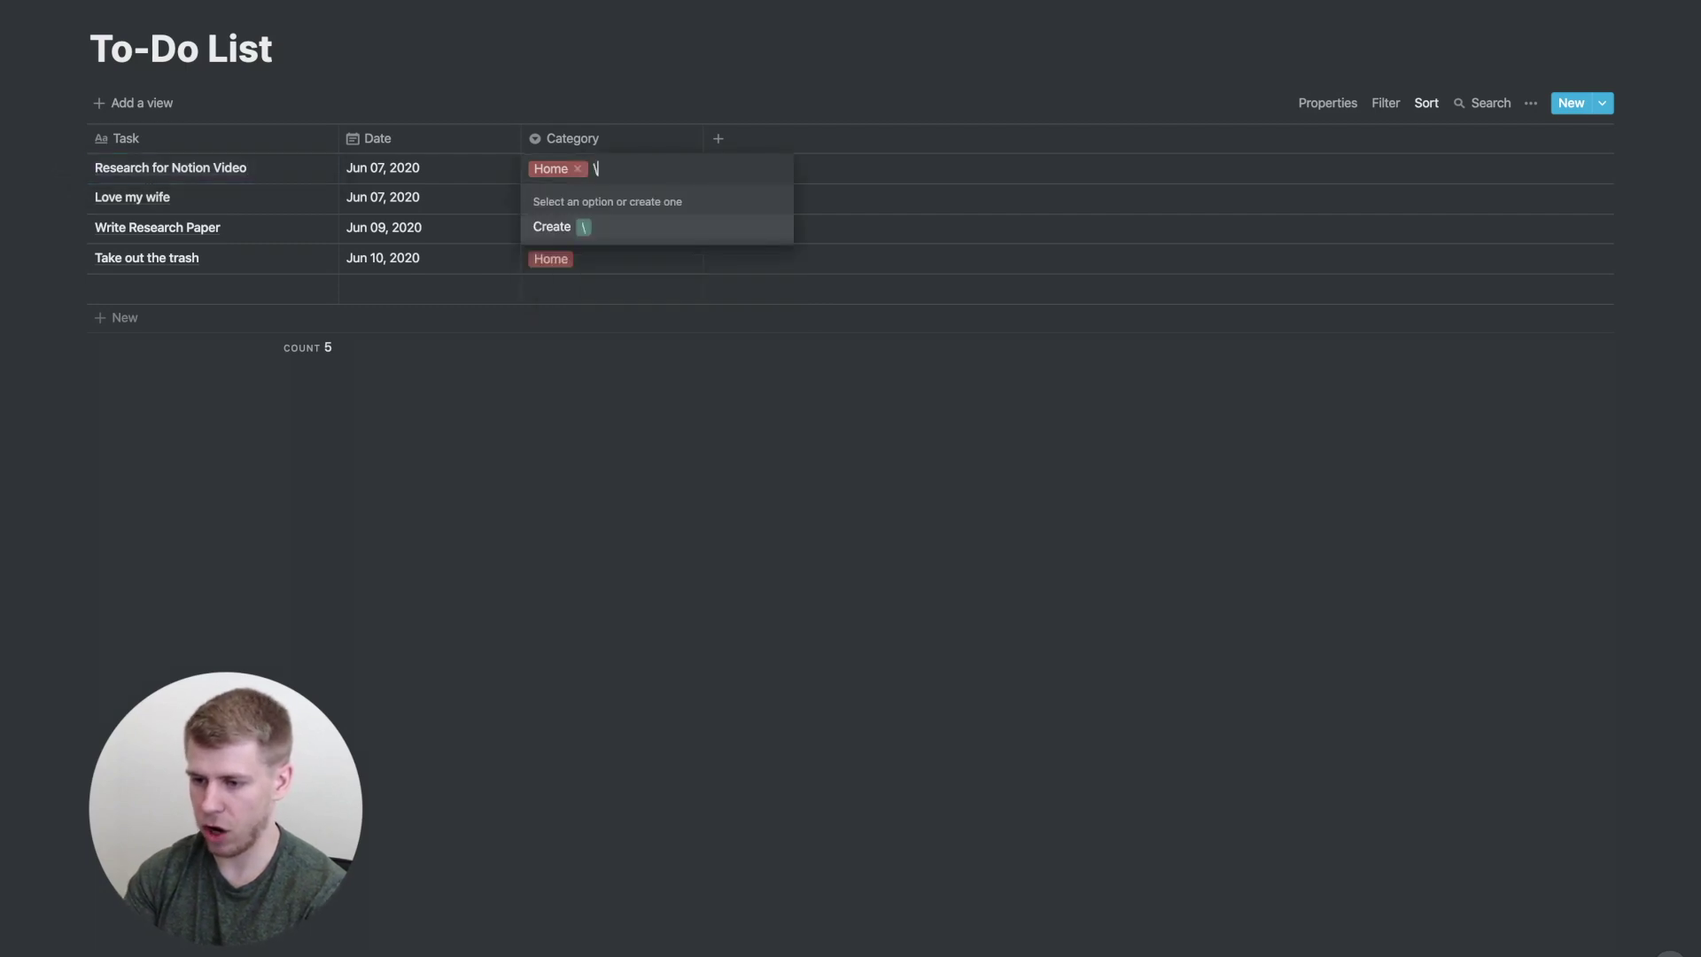
key(BackSpace)
key(BackSpace)
text(YouTube)
key(Return)
key(Down)
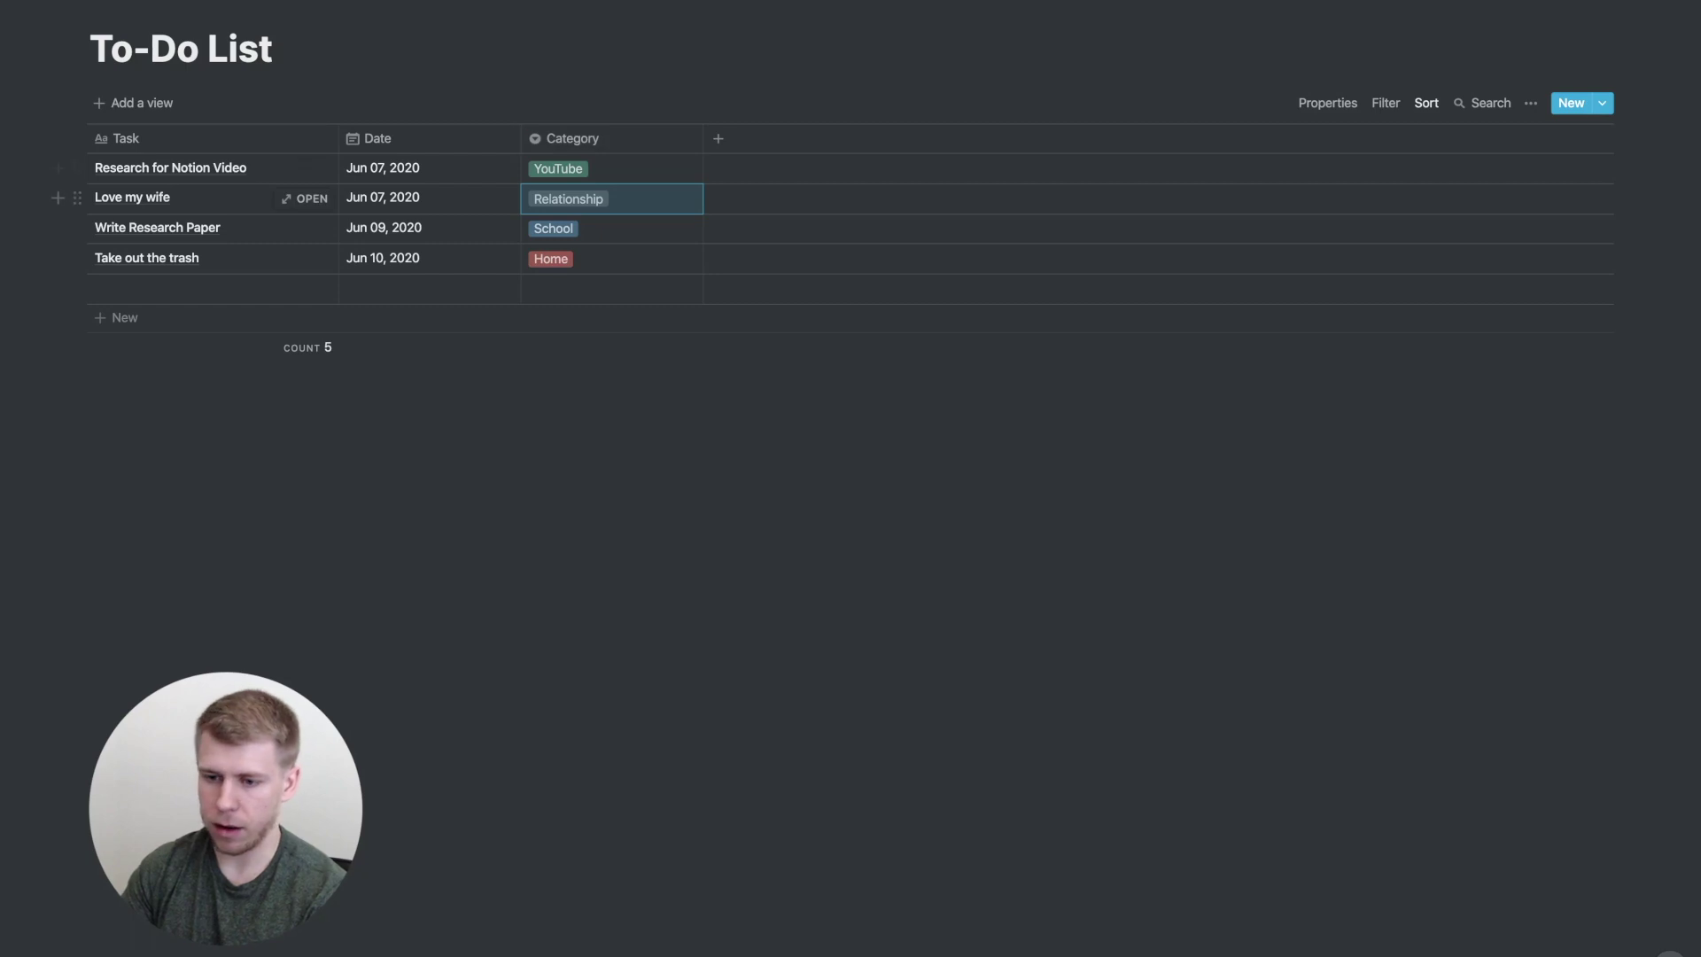
Rename 'Love my wife' to 'Look into Camping Spots' and 'Write Research Paper' to 'Gather sources for Research Paper'
click(177, 198)
key(super+a)
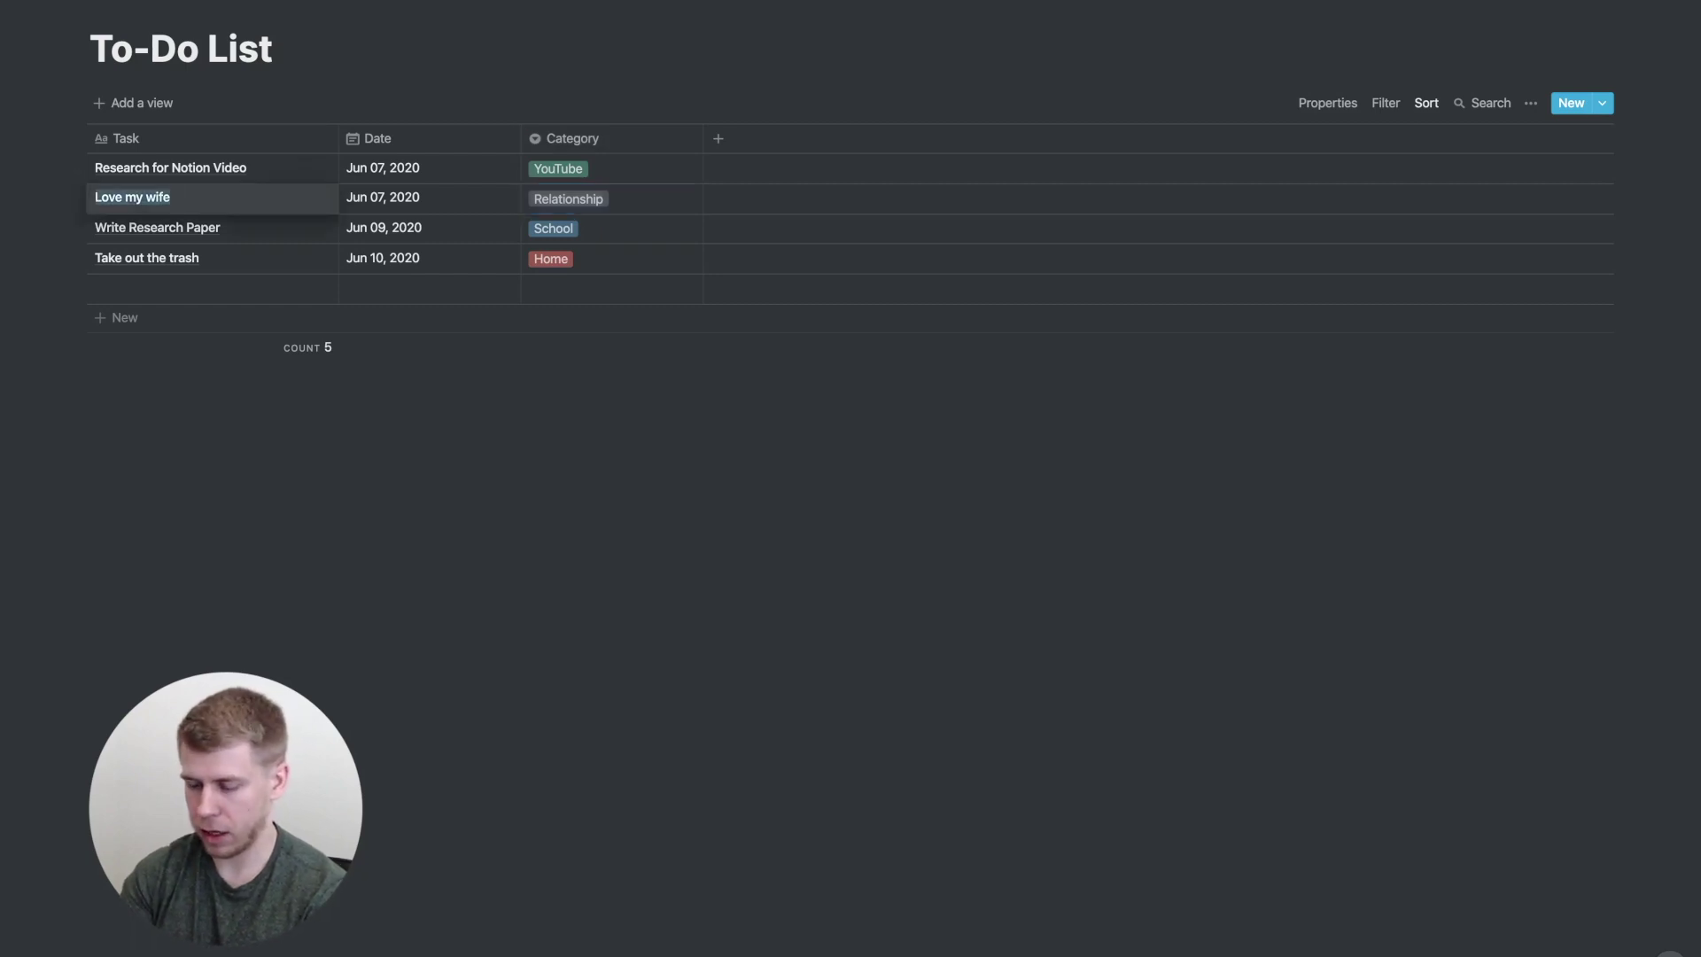
text(Look into Cmapin)
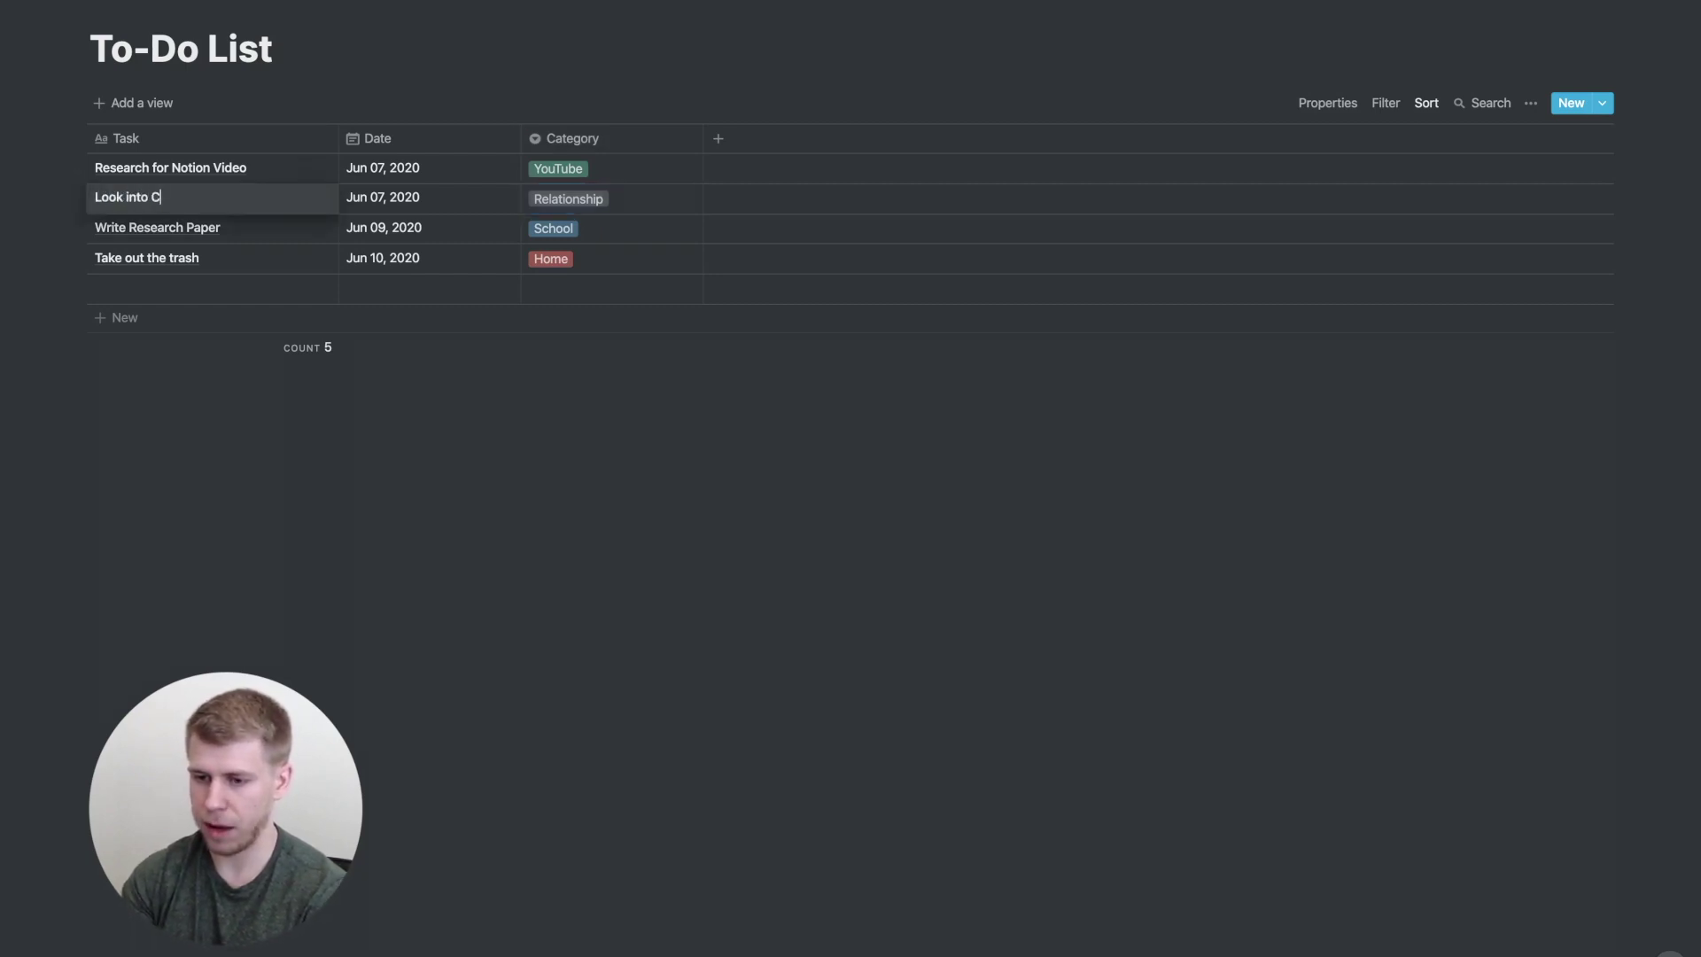
key(BackSpace)
key(BackSpace)
key(BackSpace)
key(BackSpace)
key(BackSpace)
text(ampin)
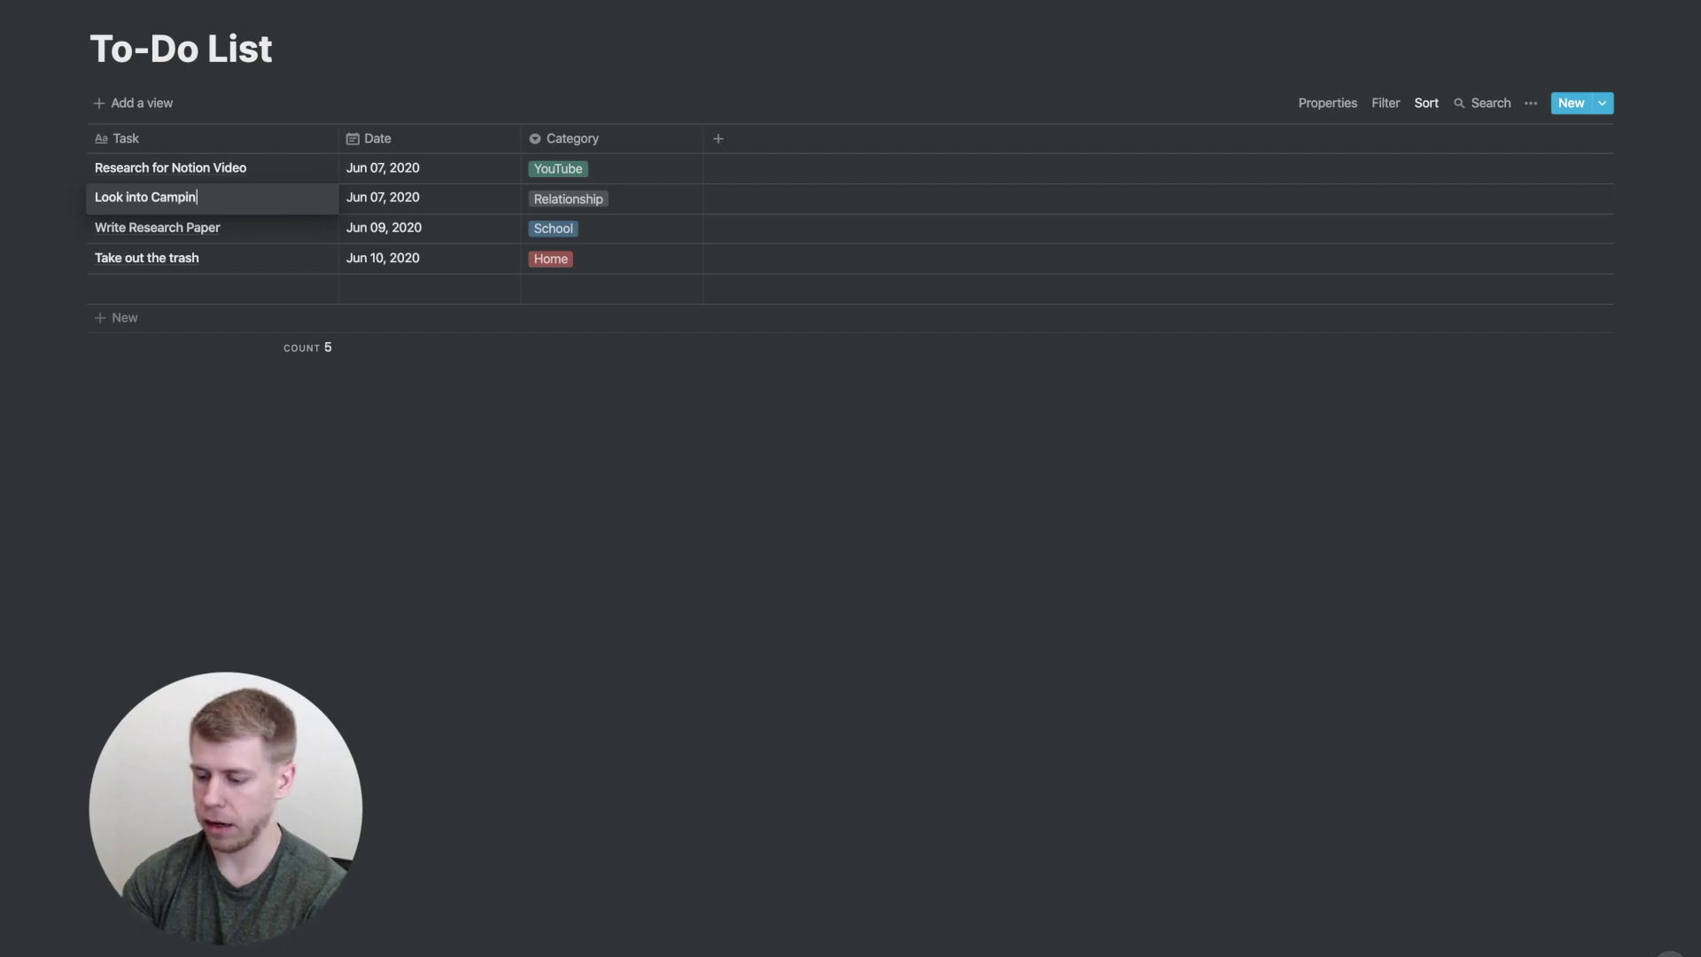
text(g Spots)
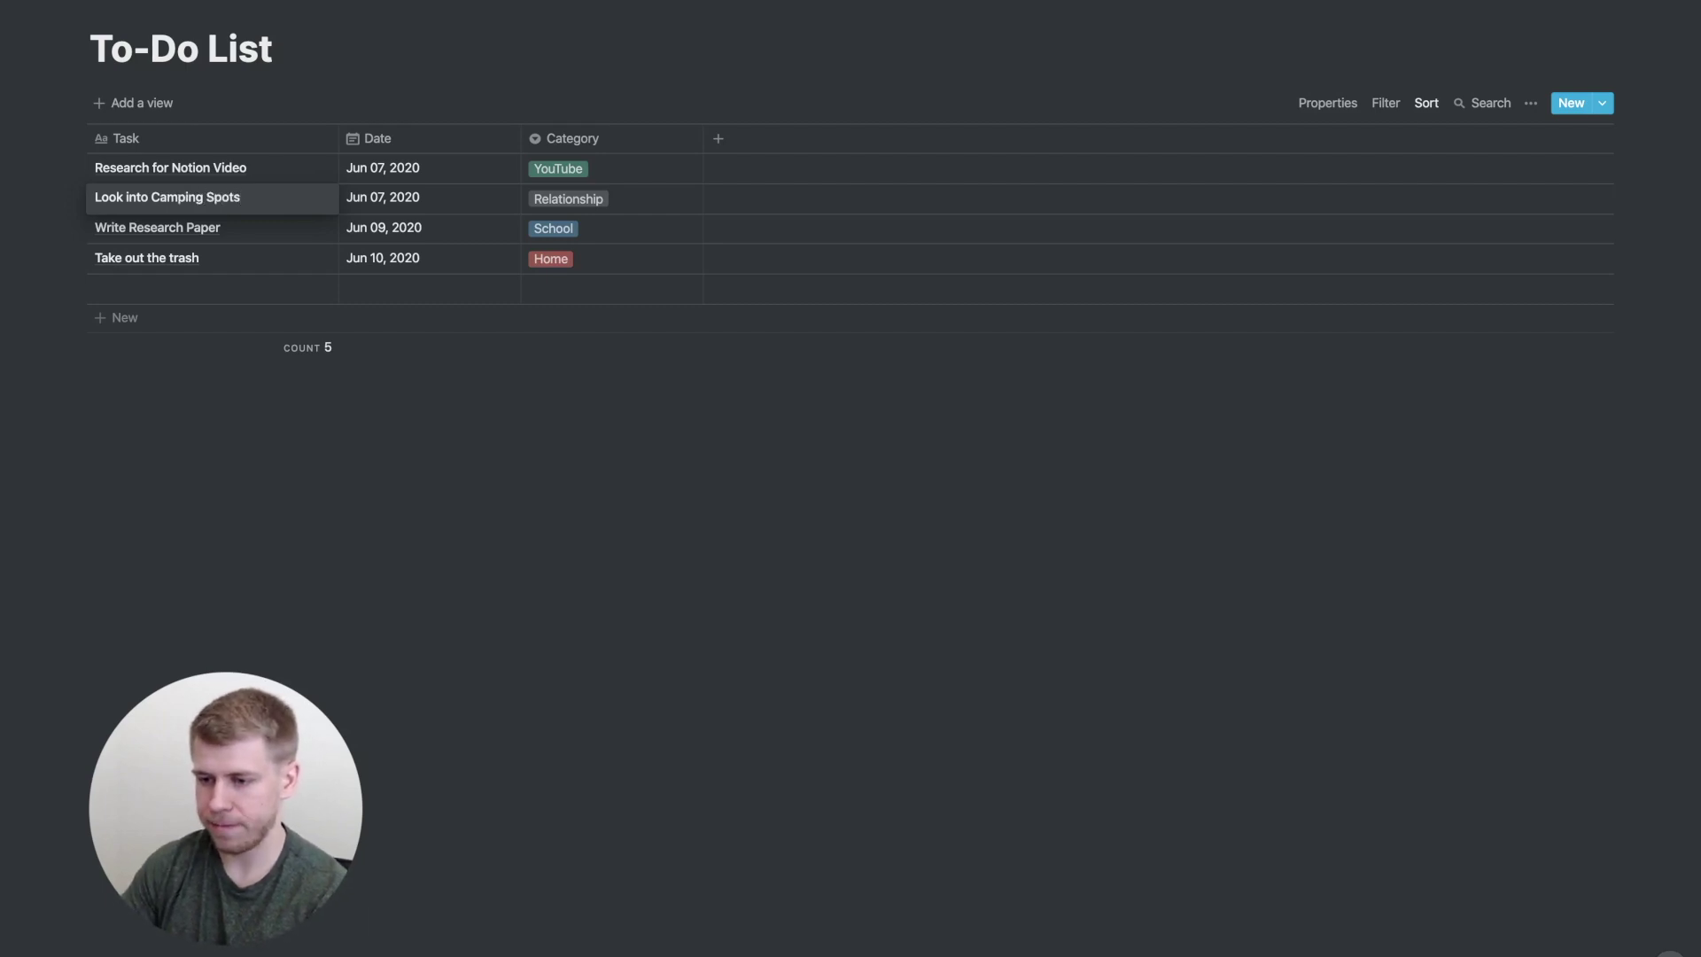
key(Escape)
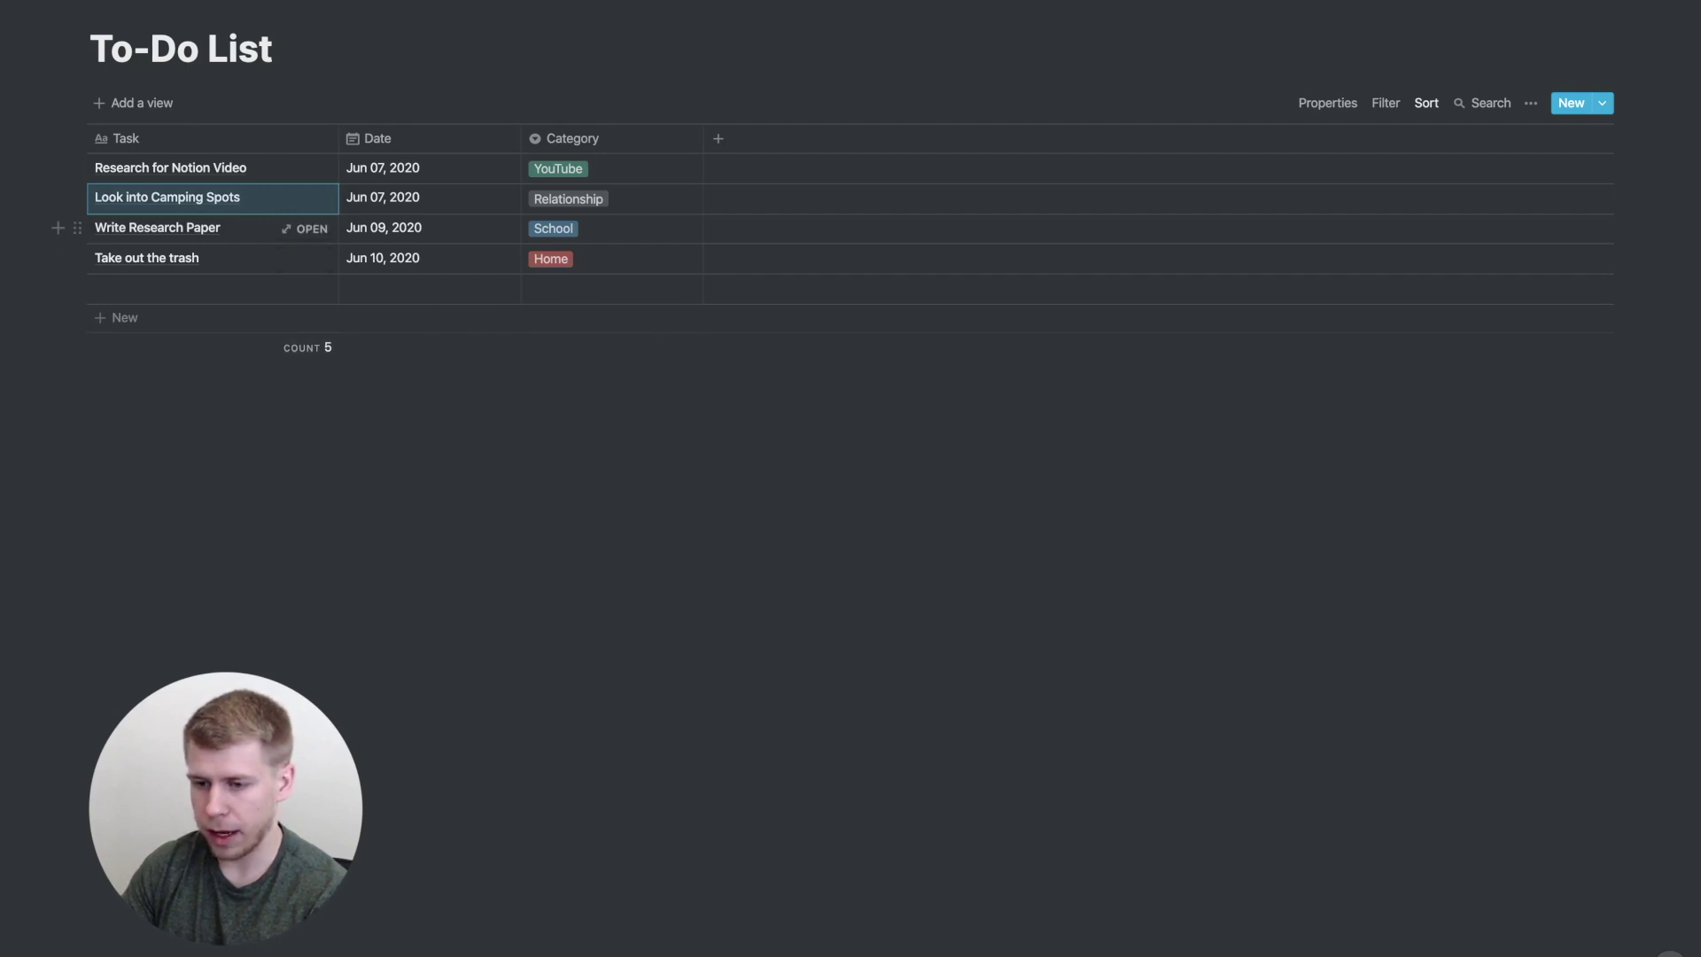
click(178, 227)
key(shift+Left)
key(shift+Left)
key(shift+Left)
key(shift+Left)
key(shift+Left)
key(shift+Left)
key(shift+Left)
key(shift+Left)
key(shift+Left)
key(shift+Left)
key(shift+Left)
key(shift+Left)
key(shift+Left)
key(shift+Left)
key(shift+Left)
key(shift+Left)
key(shift+Left)
key(shift+Left)
key(shift+Left)
key(shift+Left)
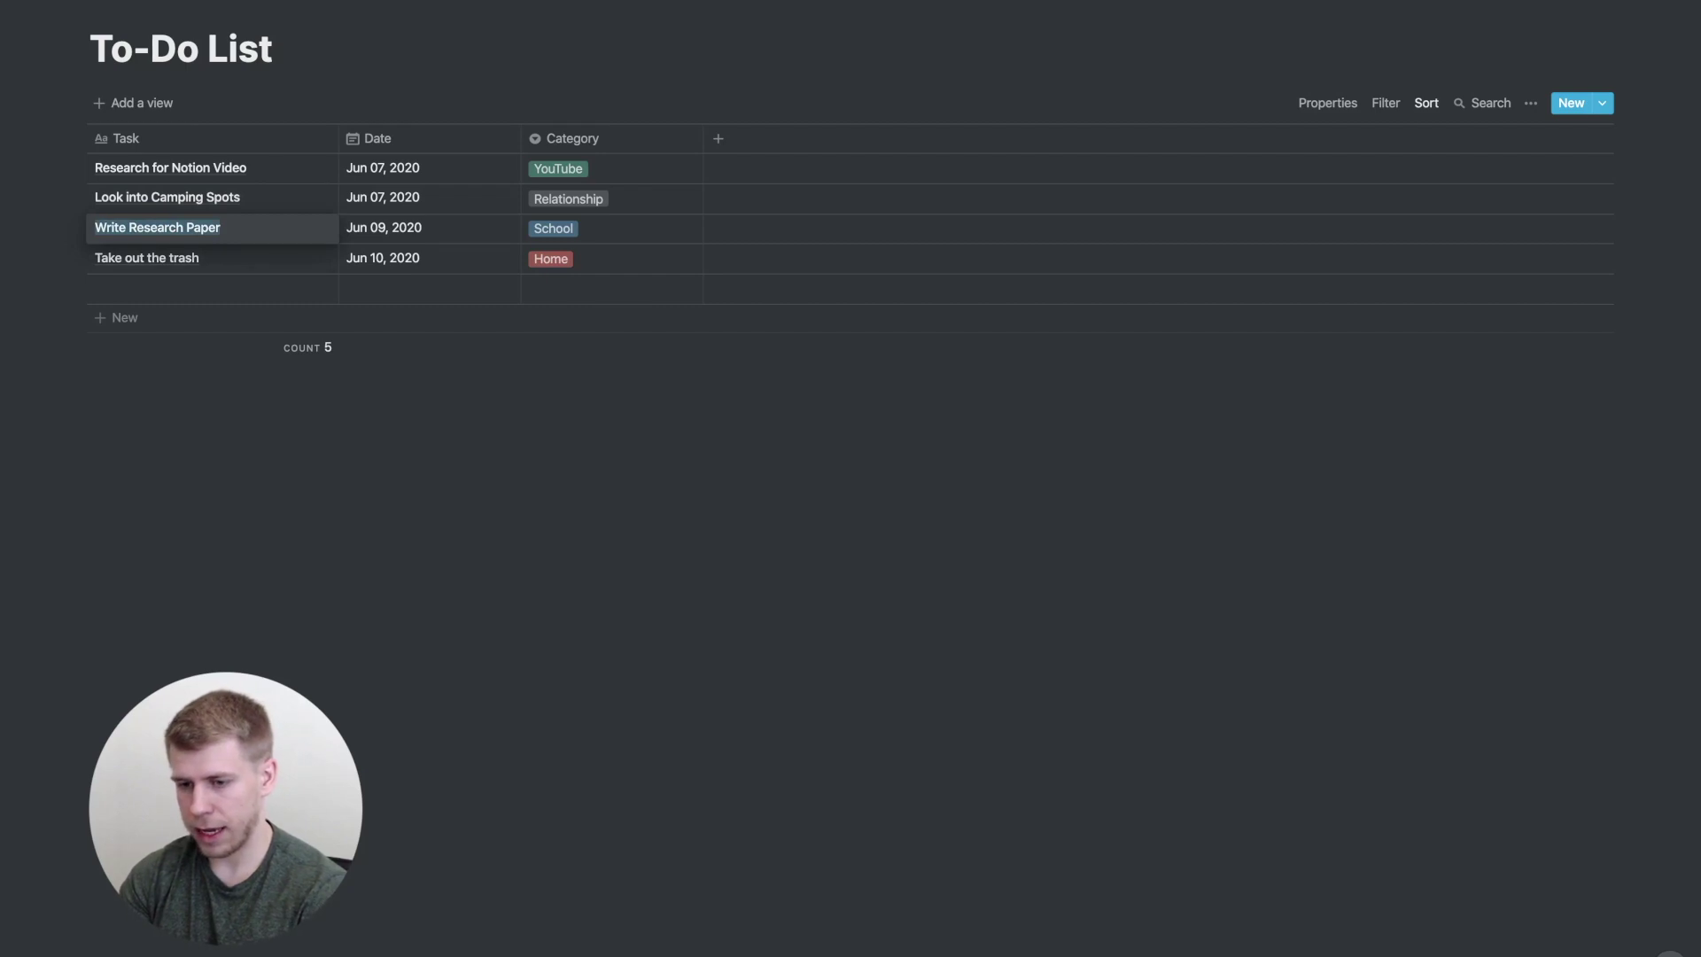
text(Gather sources fo)
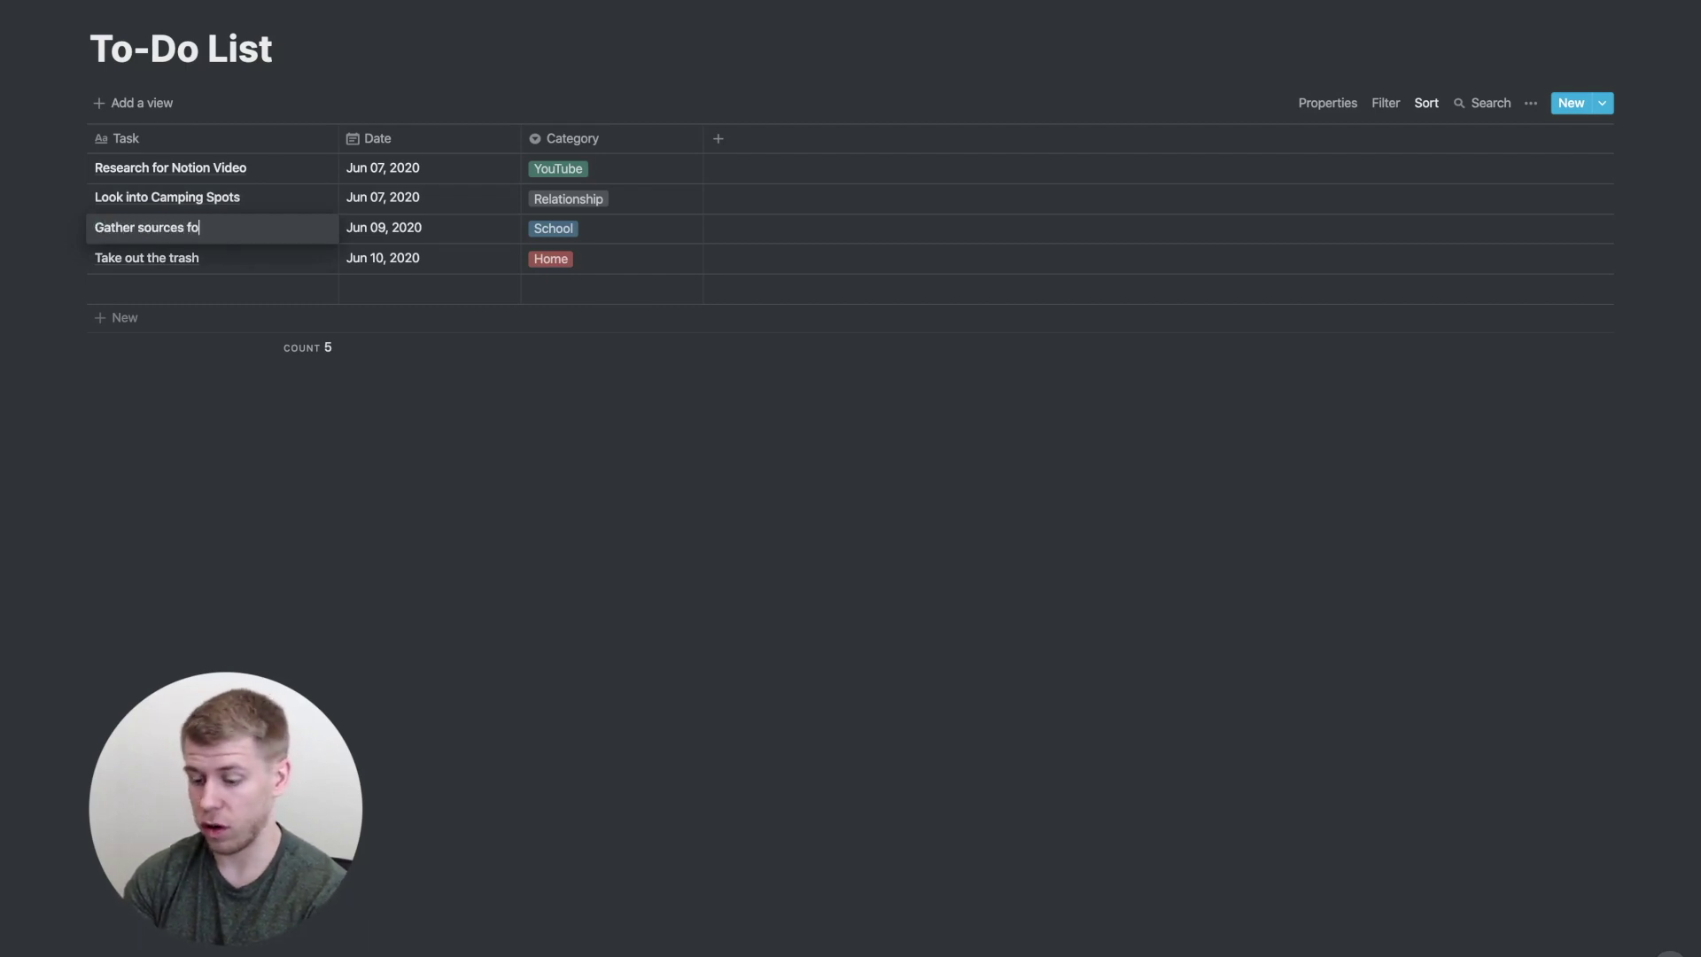
text(r Research )
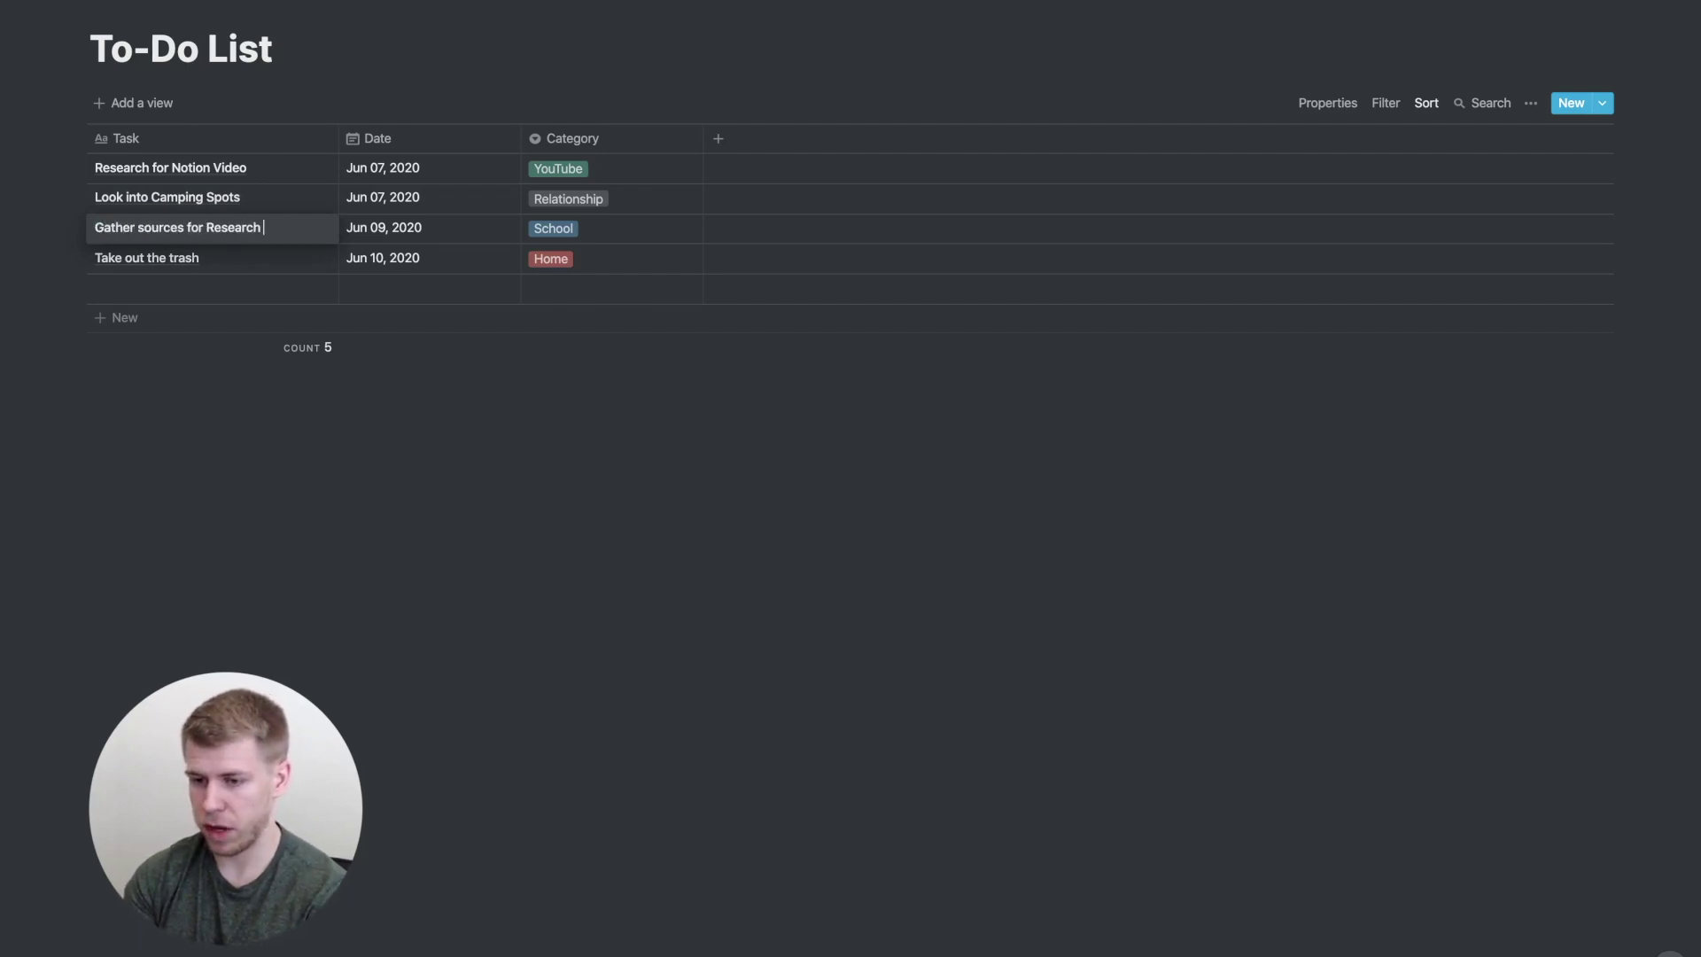
text(Paper)
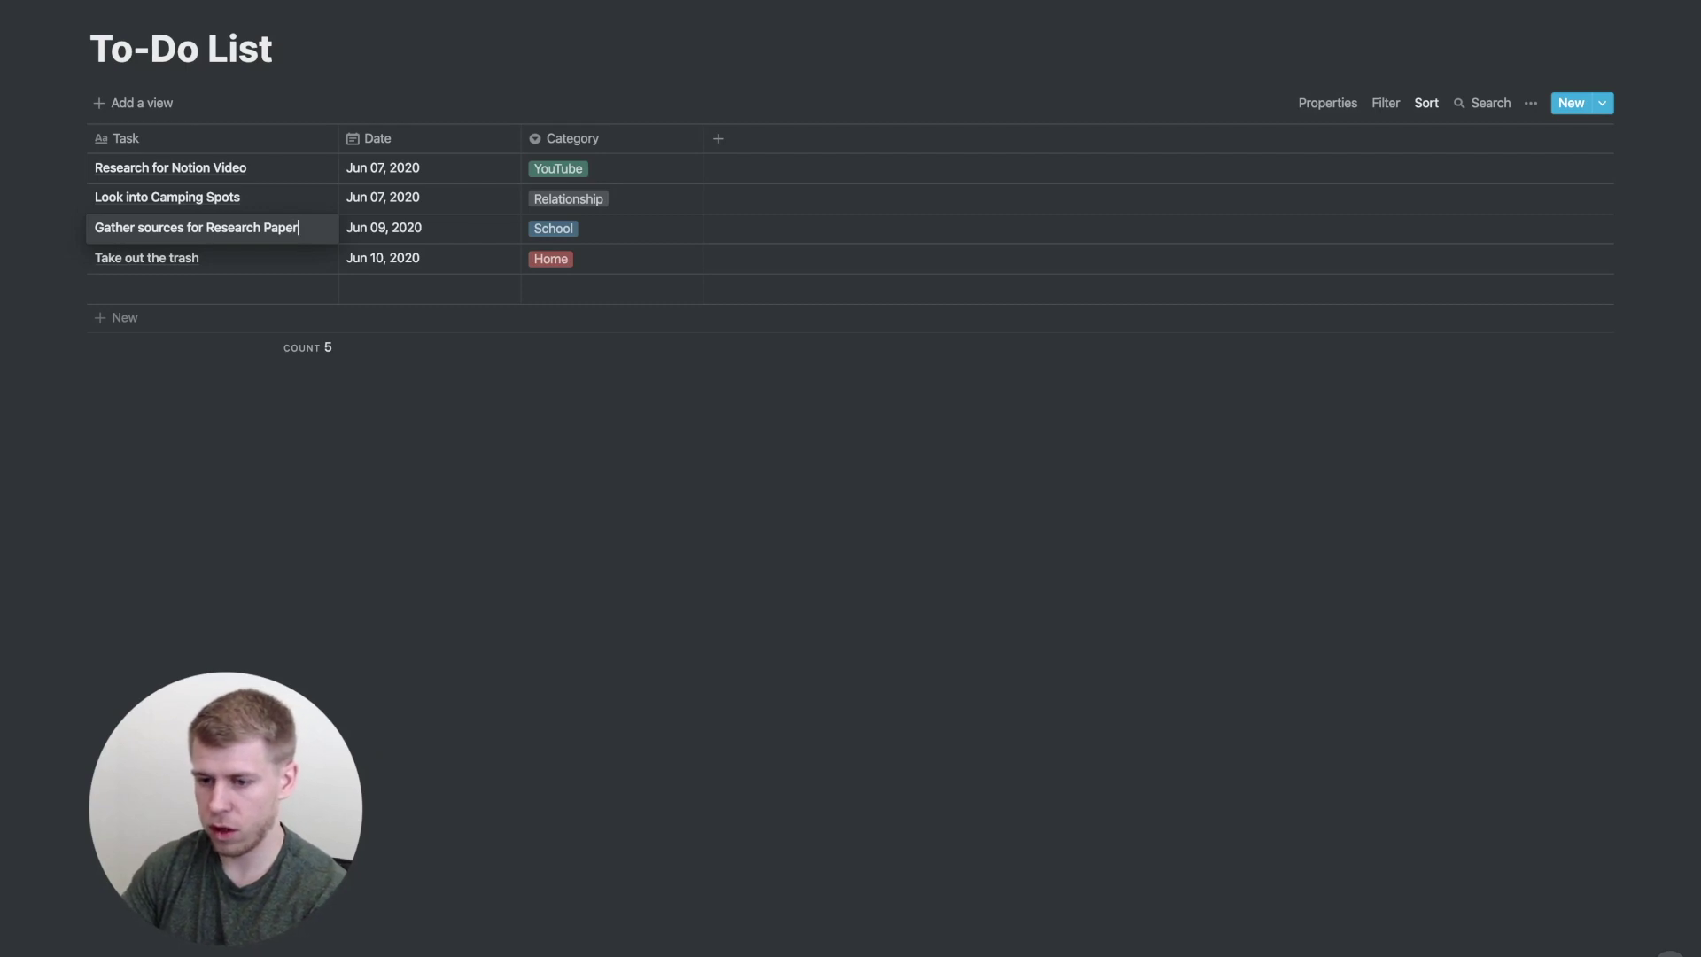
key(Escape)
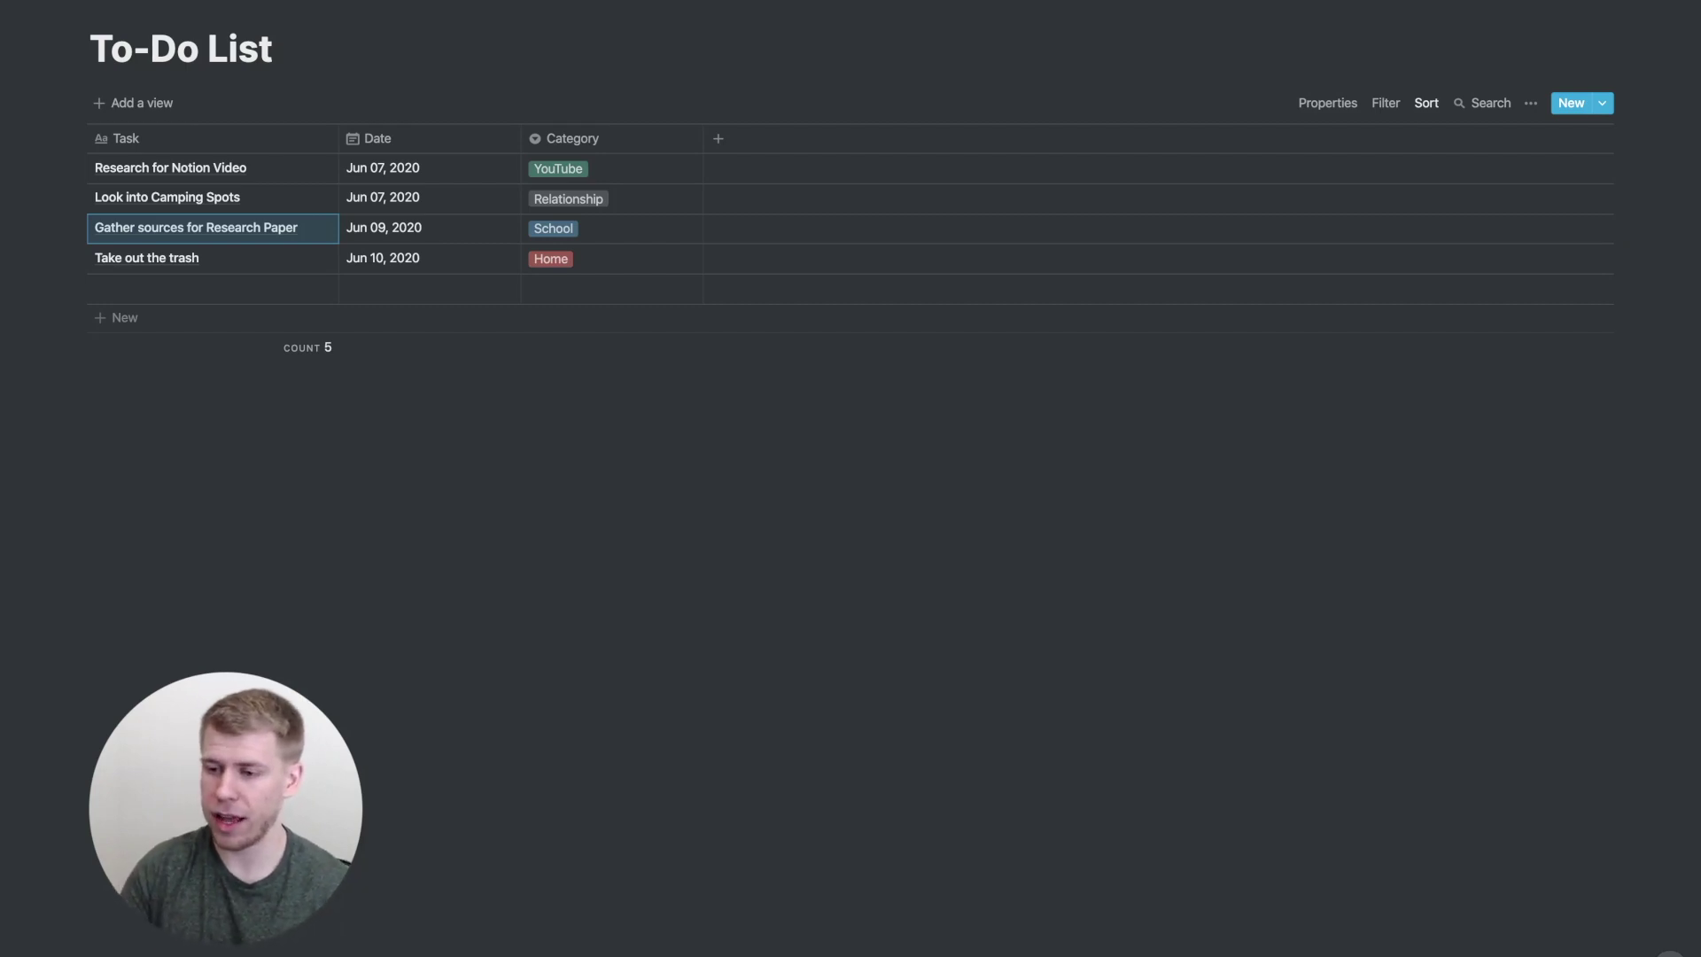
Add a fourth column as a Relation property linked to the Projects database
click(718, 138)
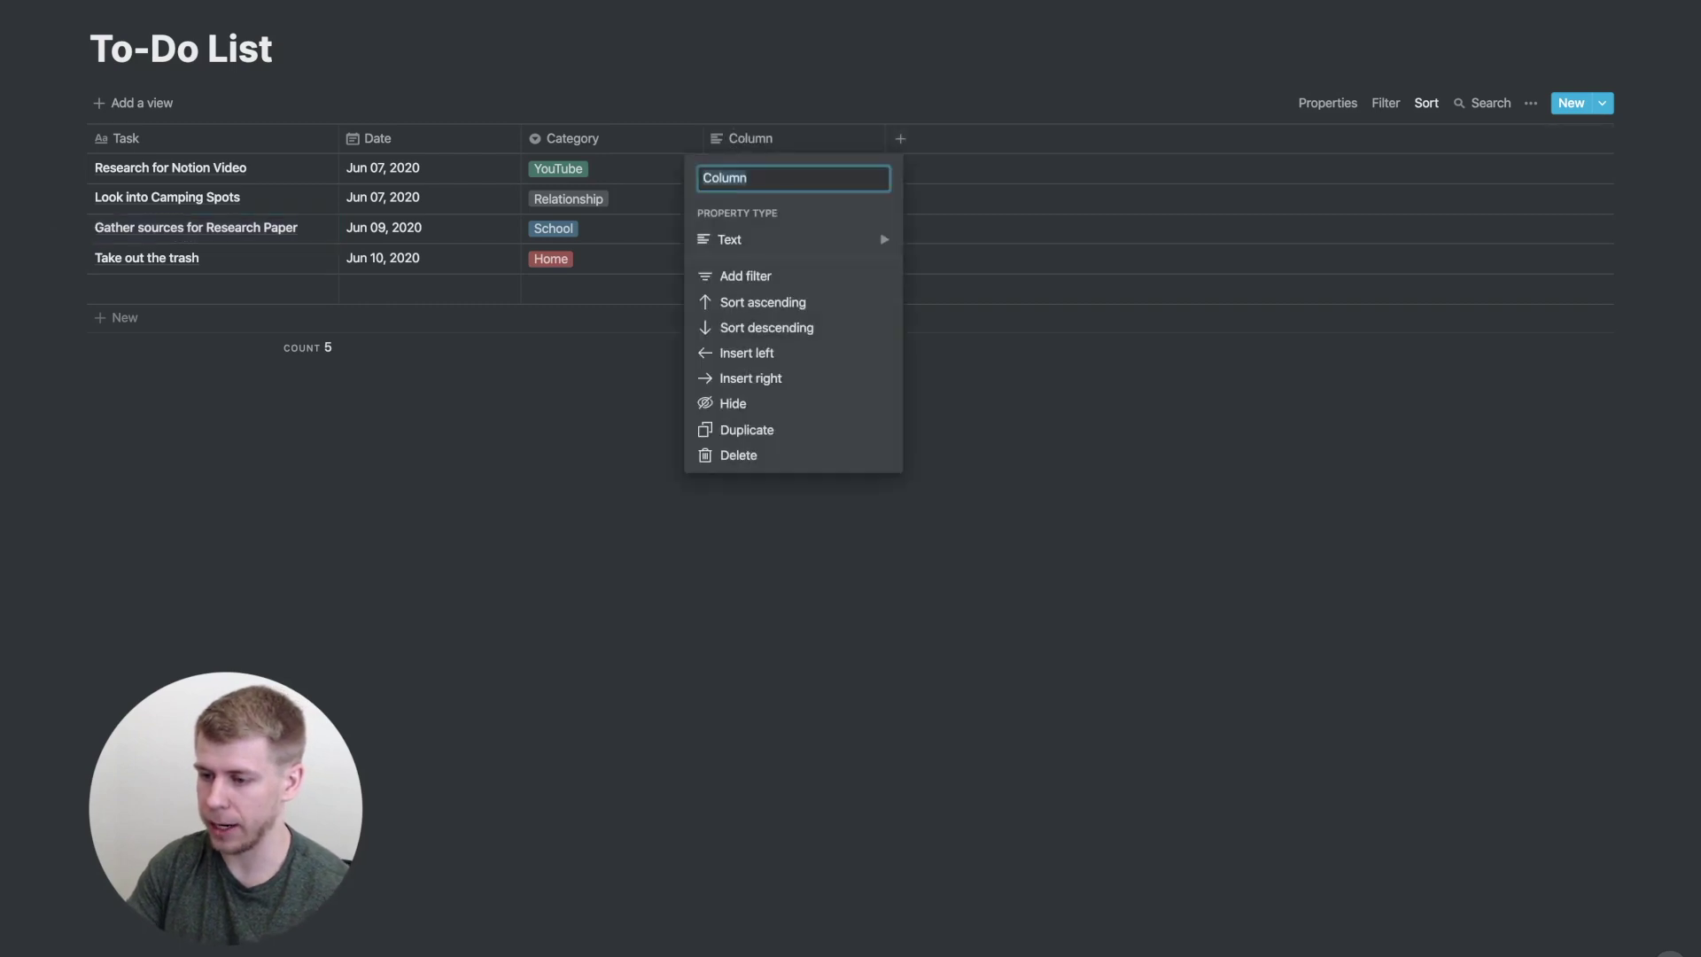
mouse_move(754, 239)
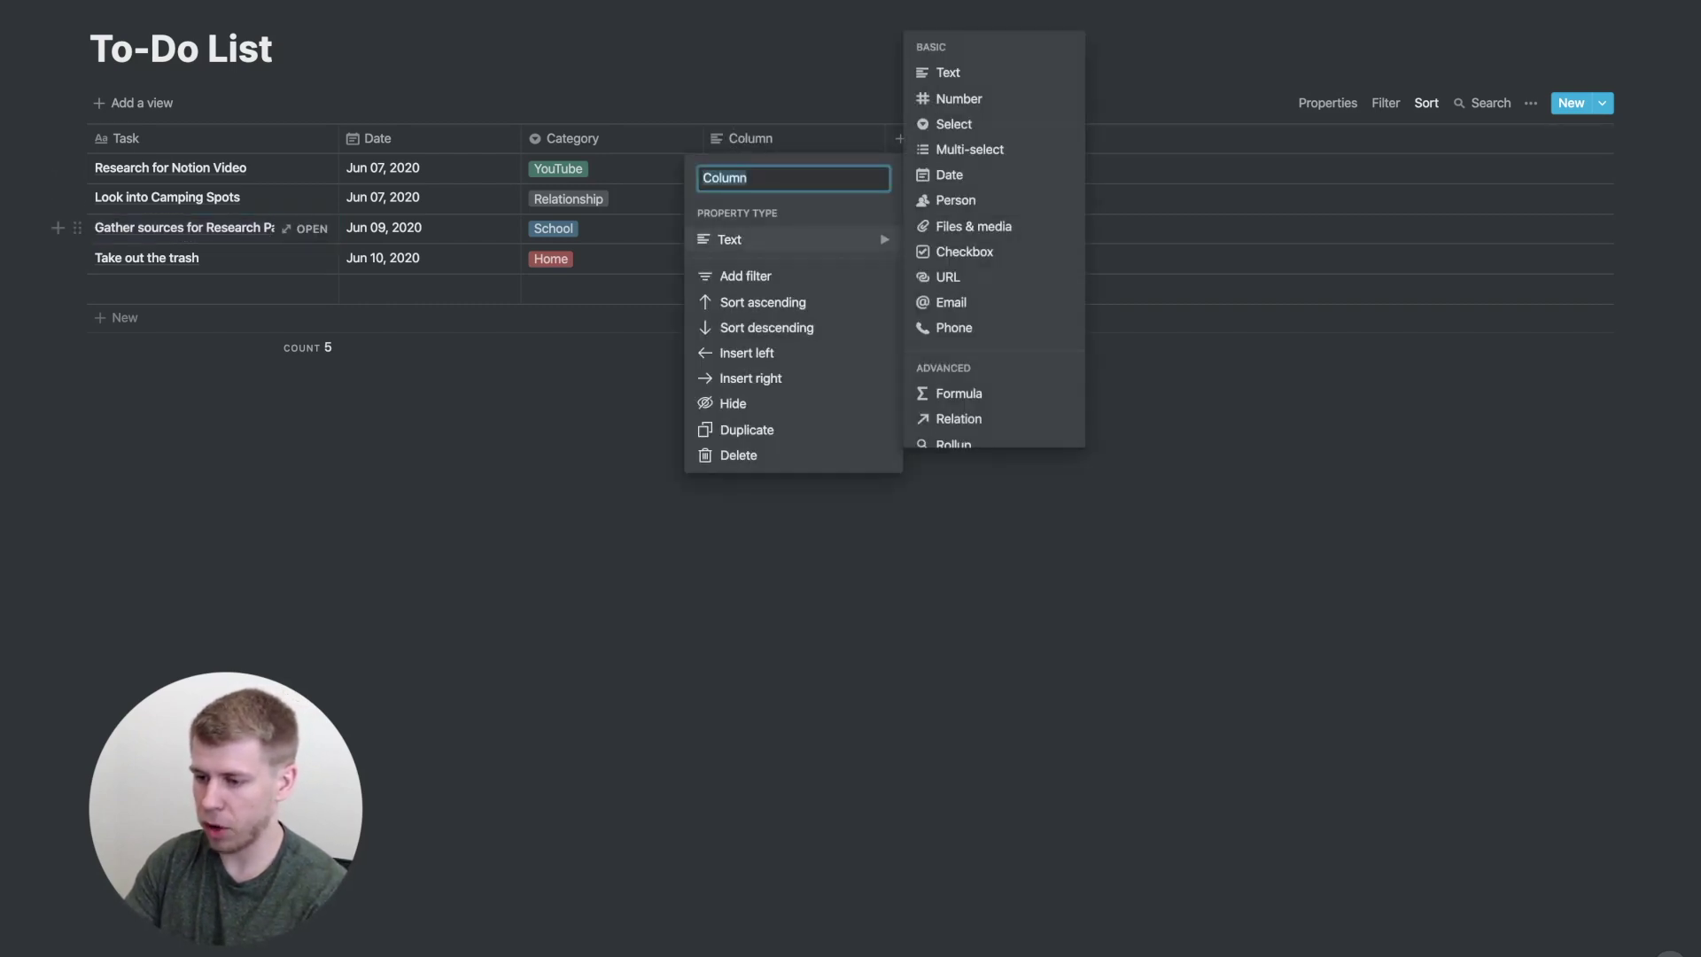
scroll(999, 245, down, 3)
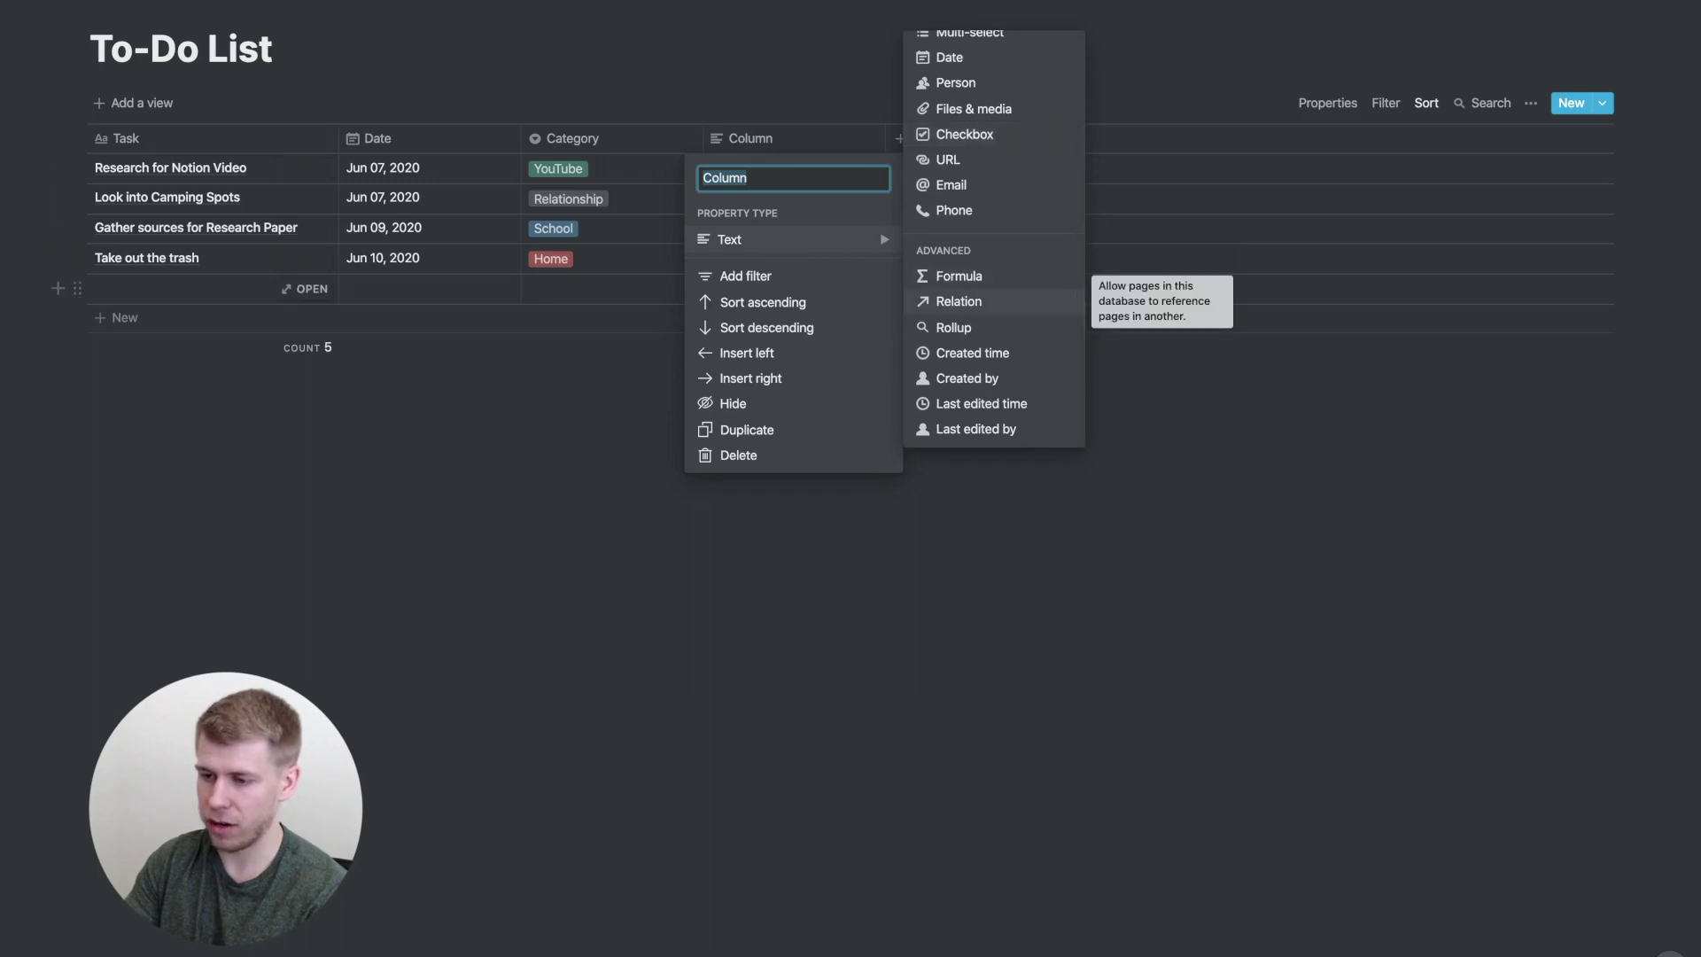
click(959, 302)
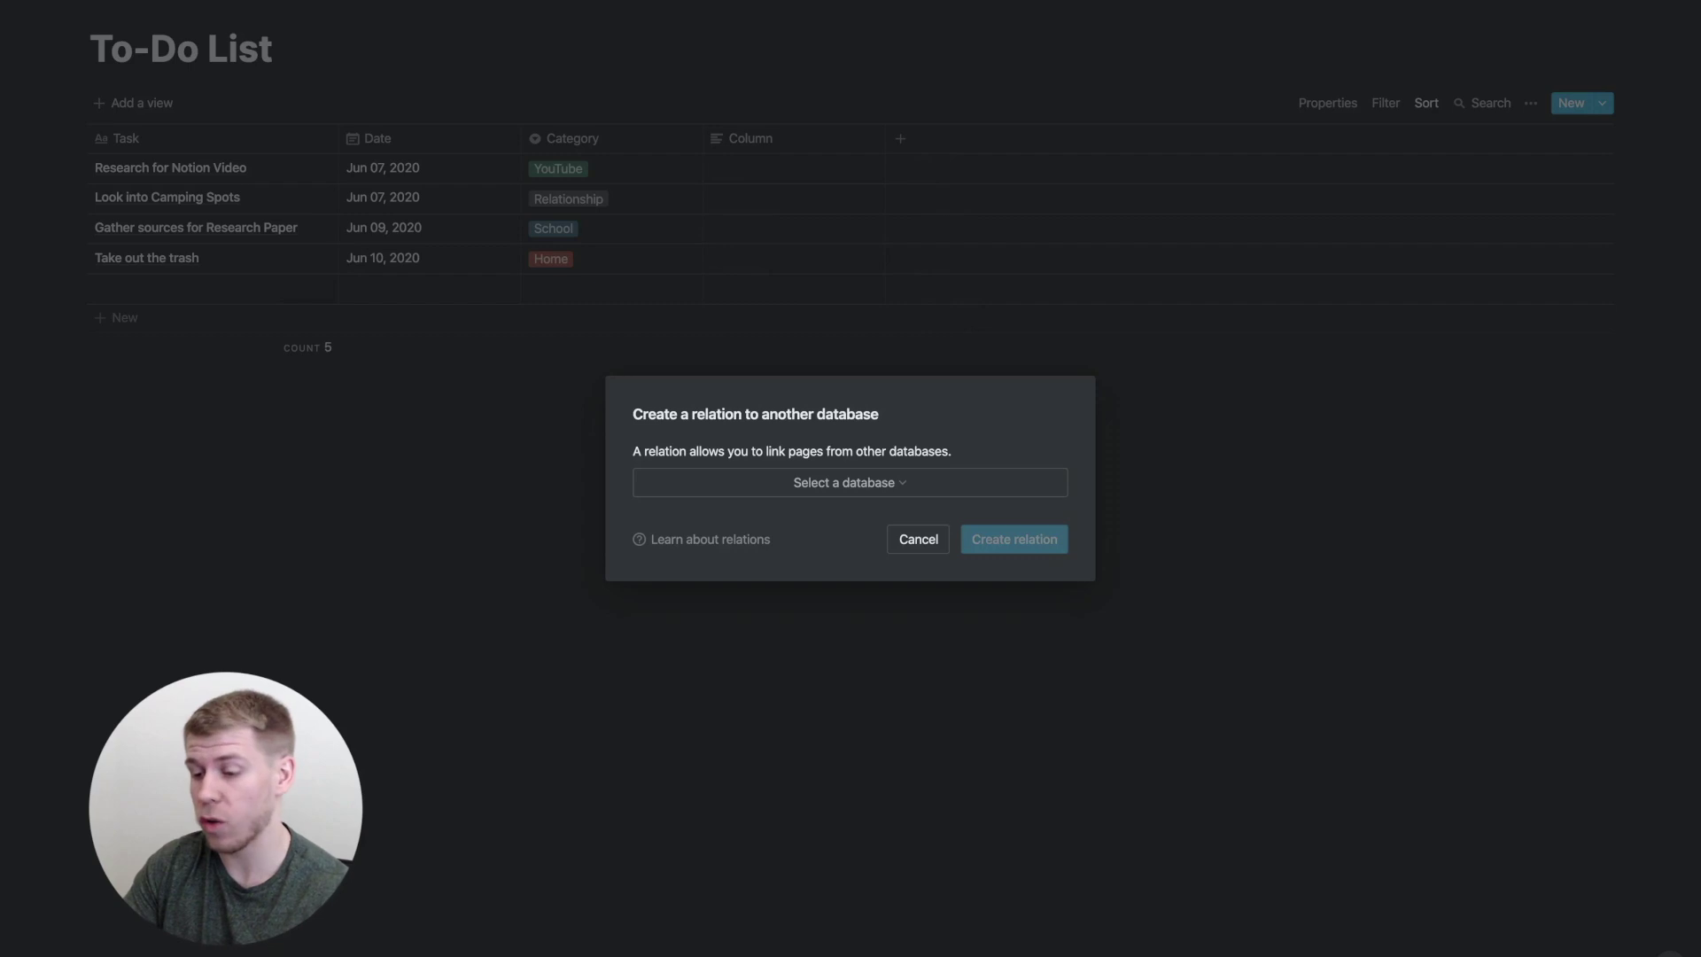
click(851, 482)
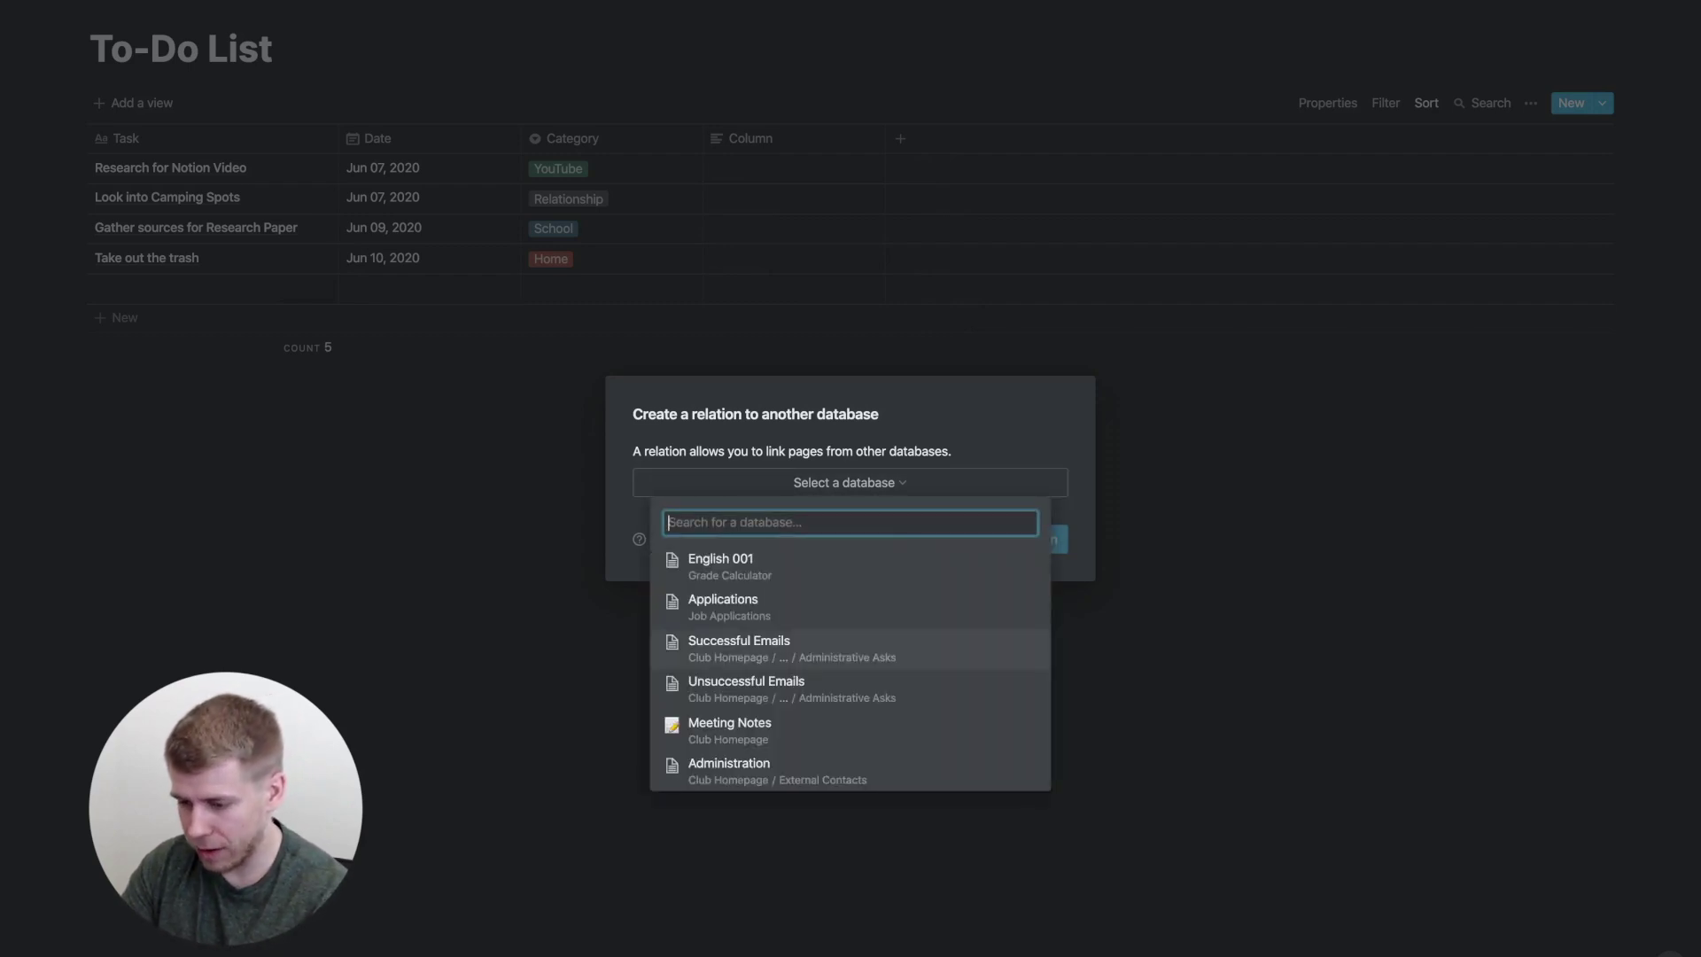
scroll(851, 656, down, 10)
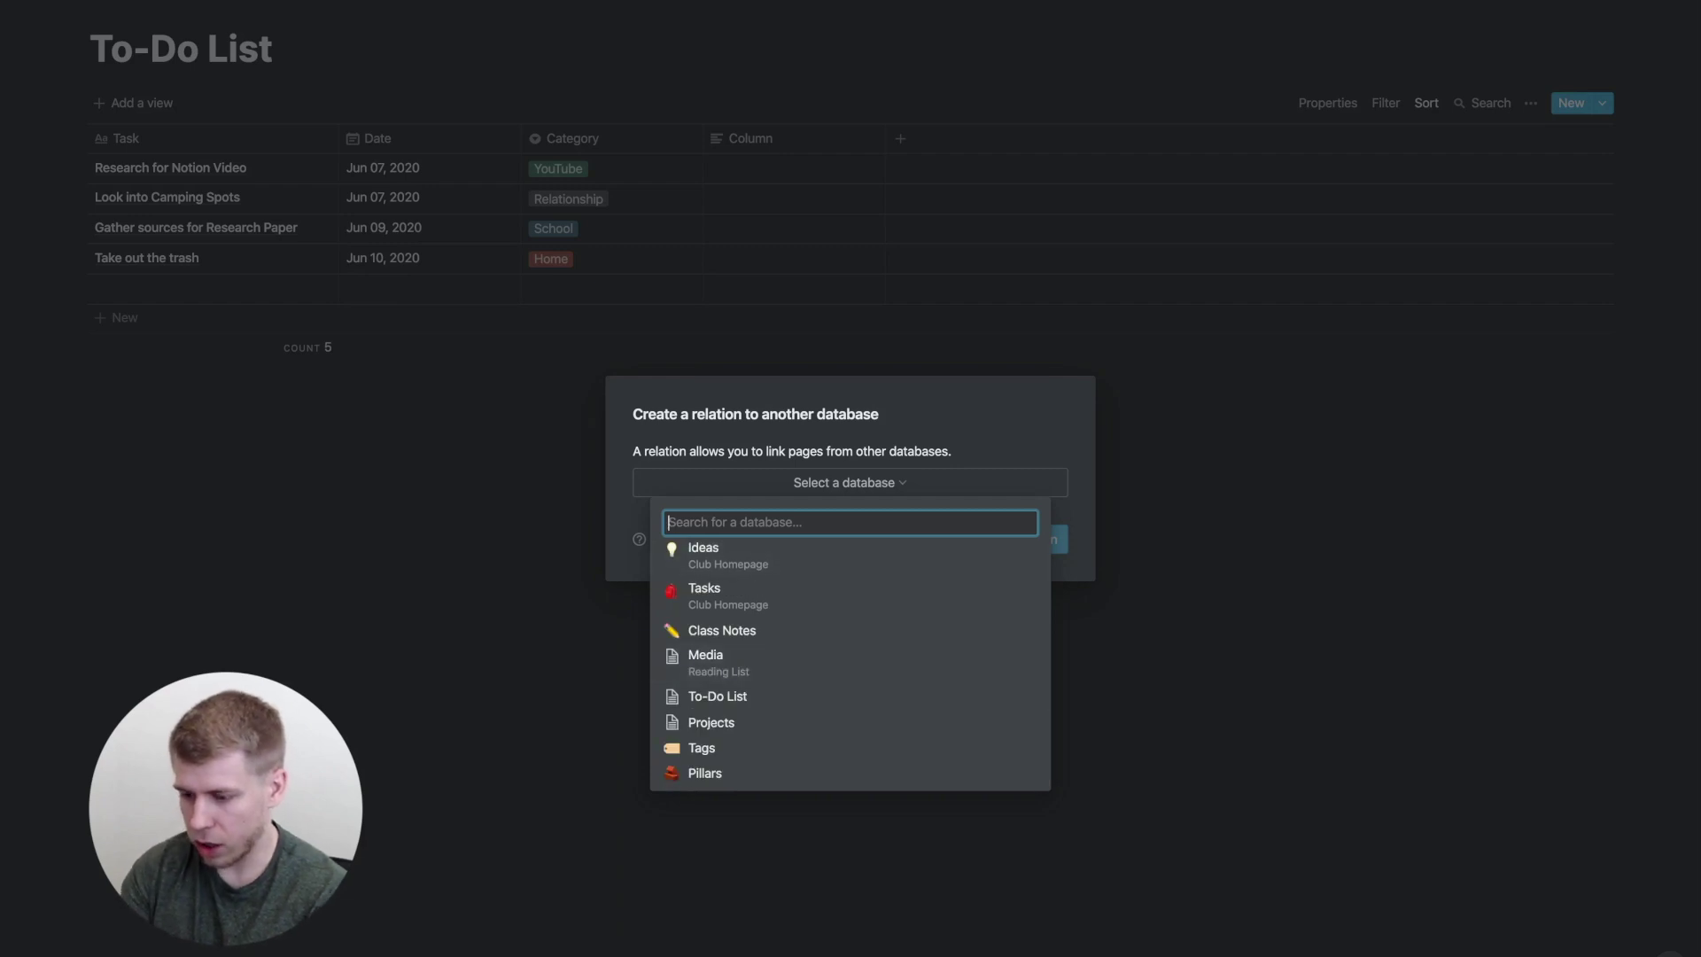
text(Proj)
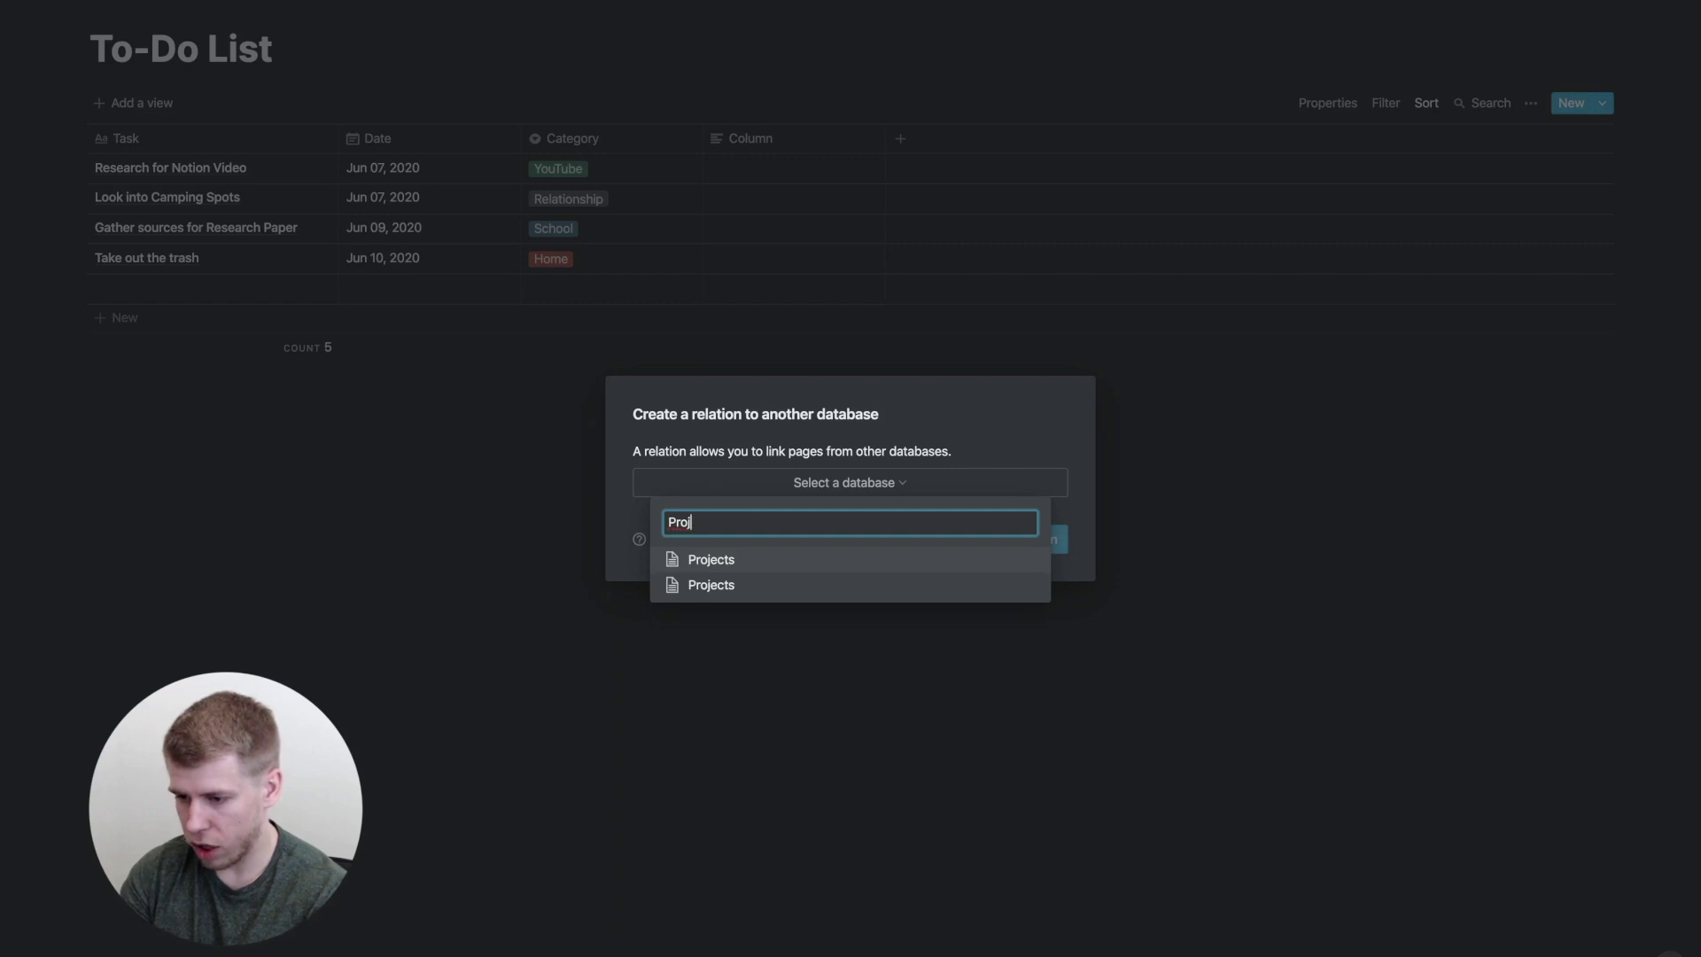
key(Return)
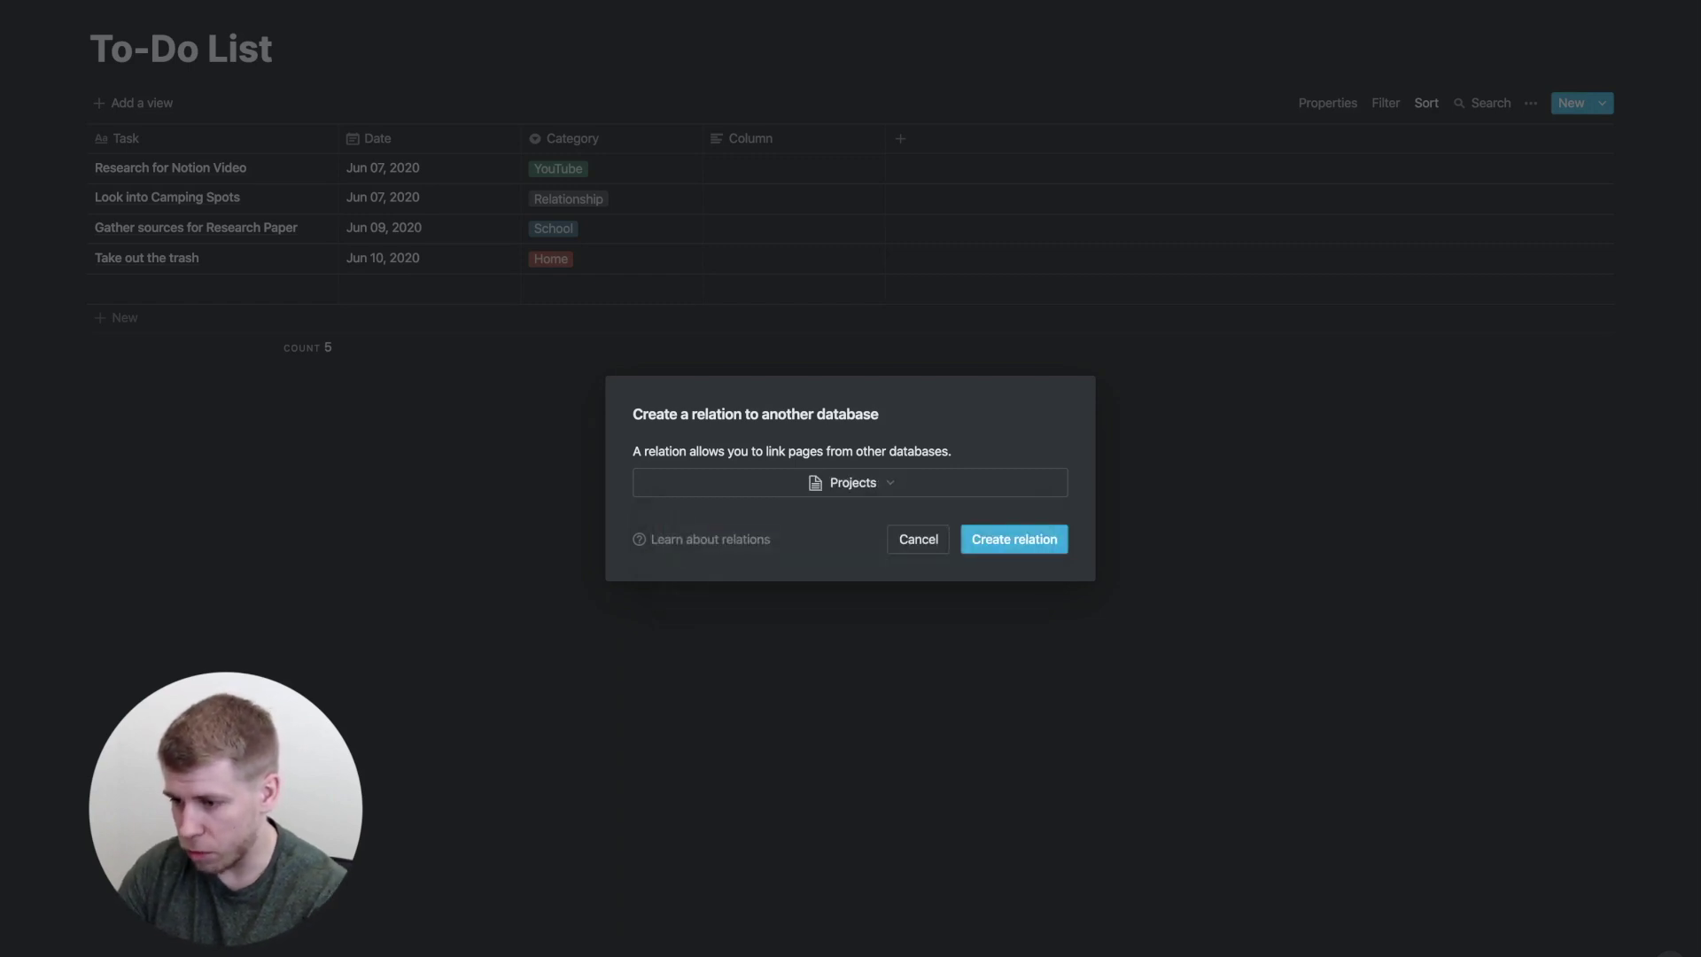
click(1014, 538)
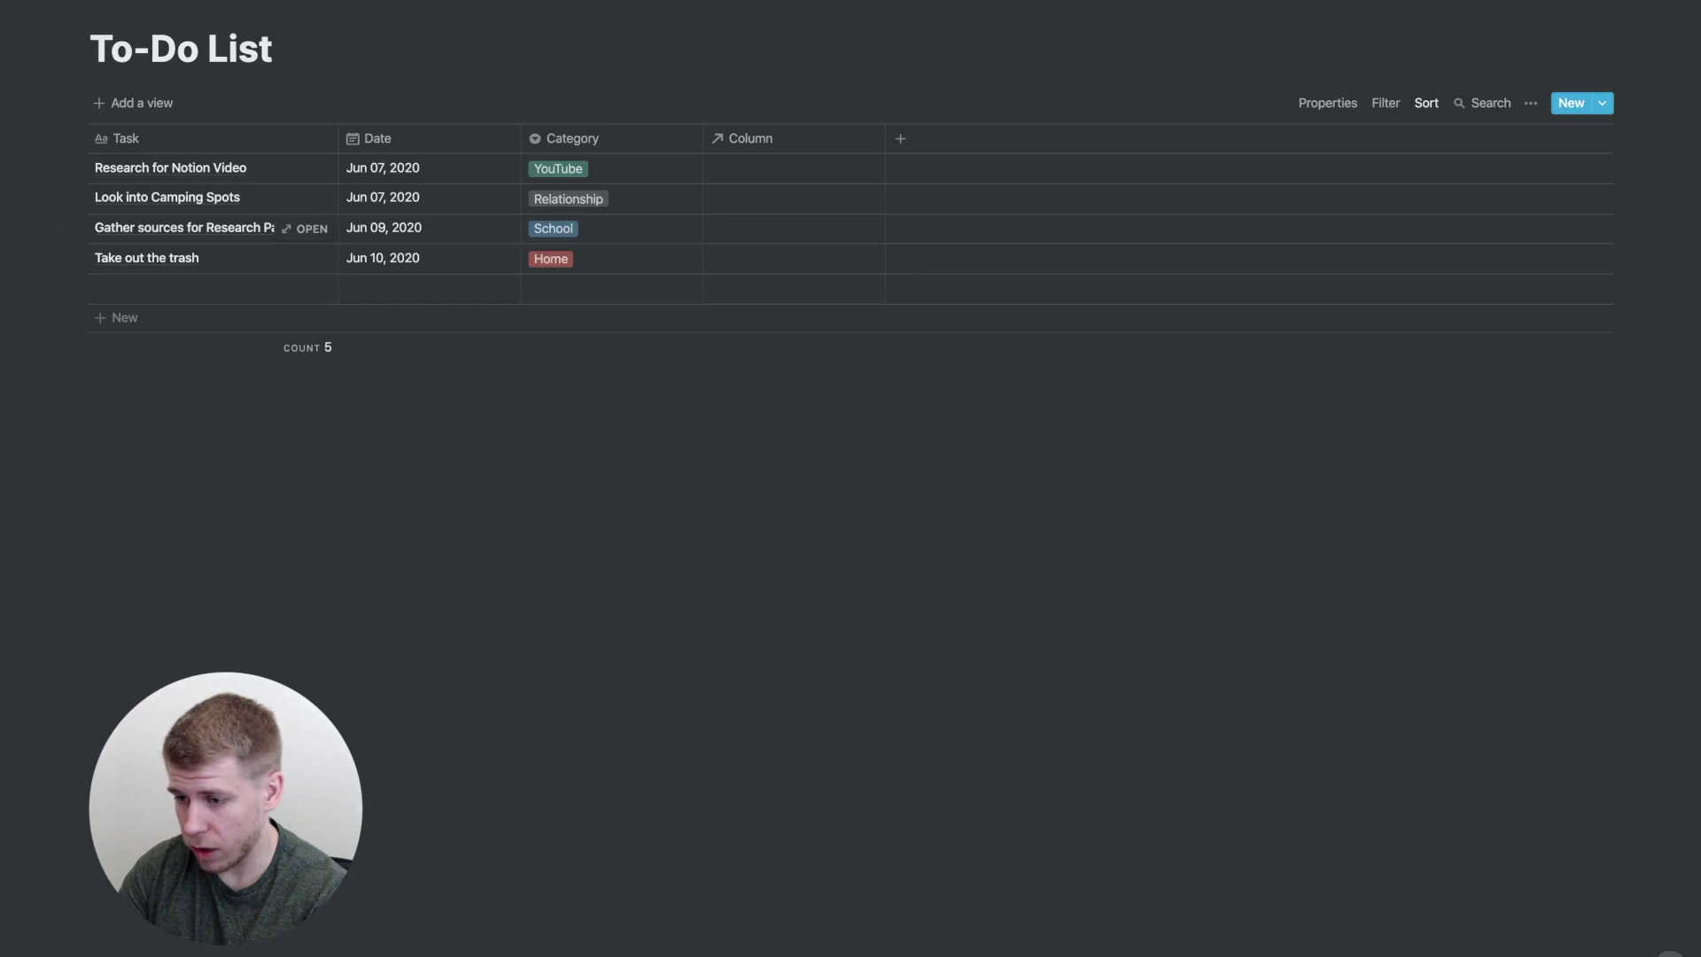
Name the relation column 'Projects' and link Research for Notion Video to Film Notion Video
click(750, 138)
text(Projects)
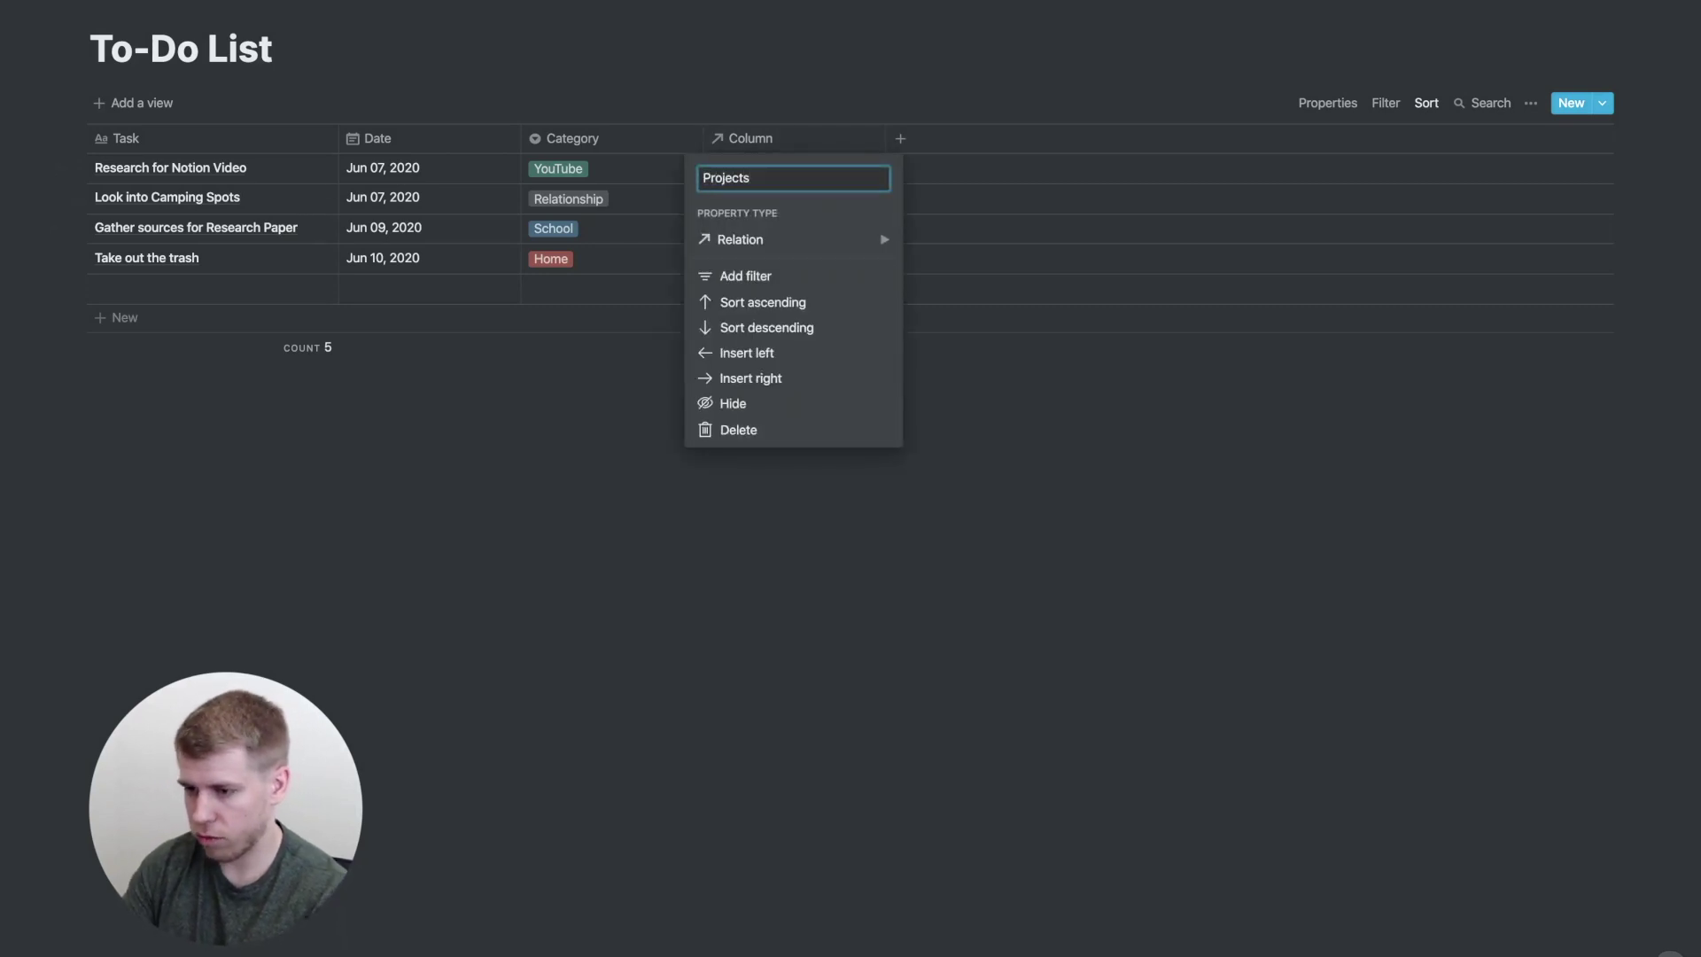
key(Return)
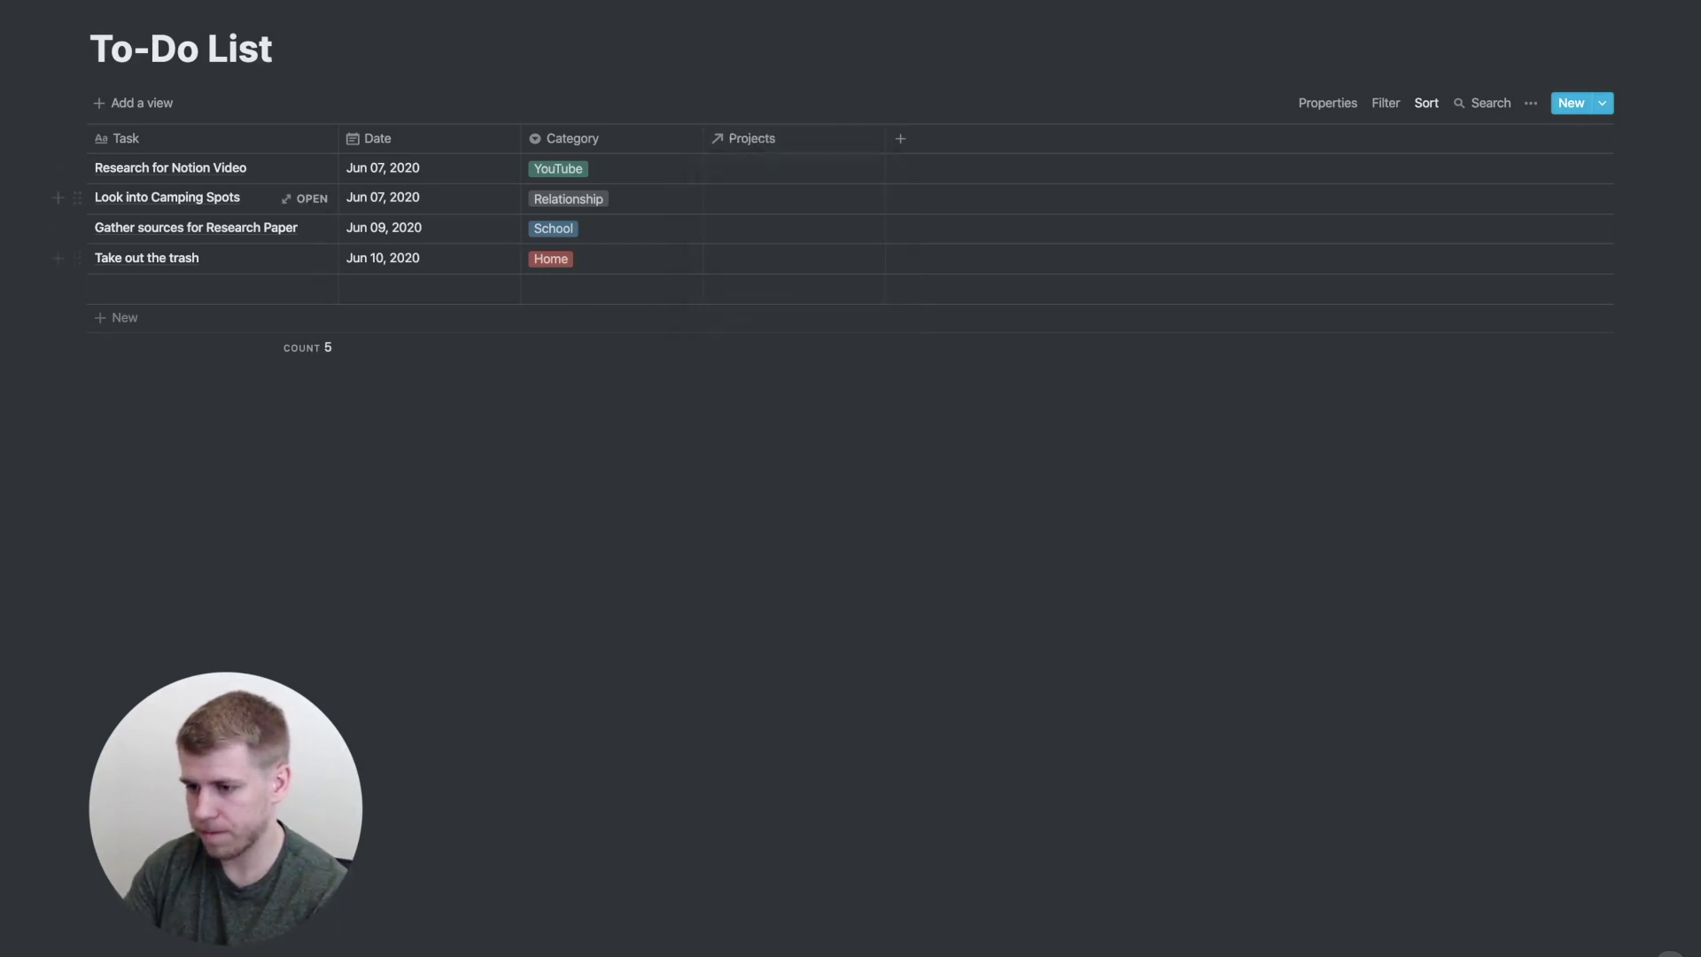
click(797, 168)
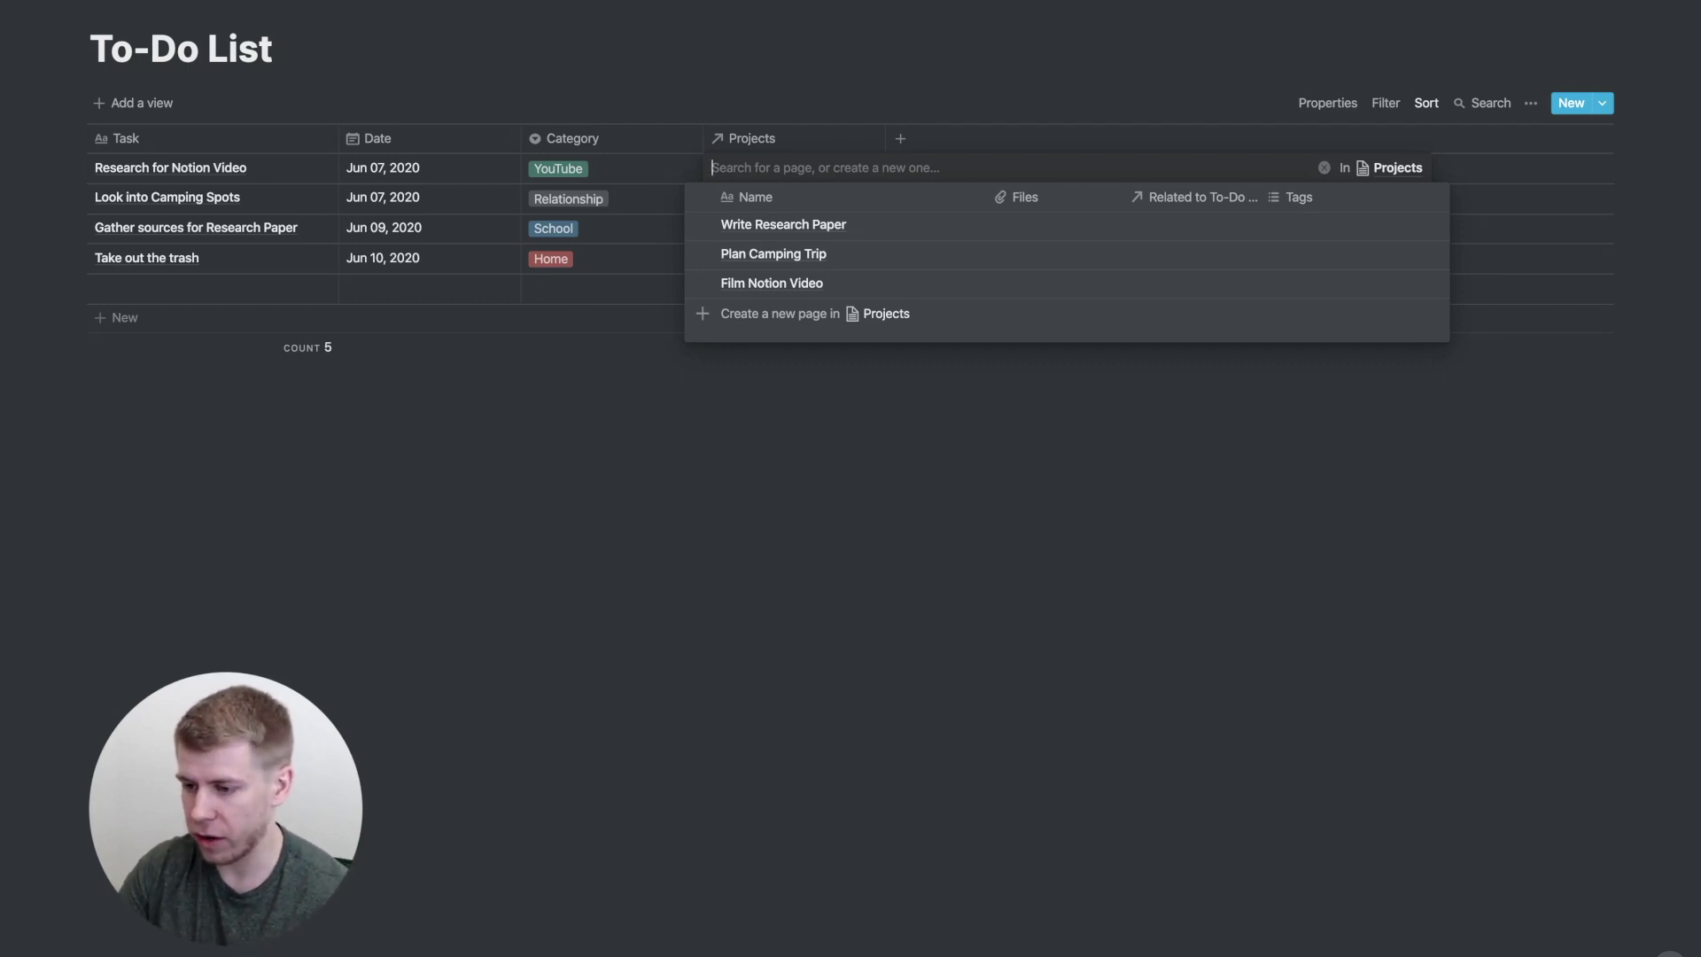
click(771, 282)
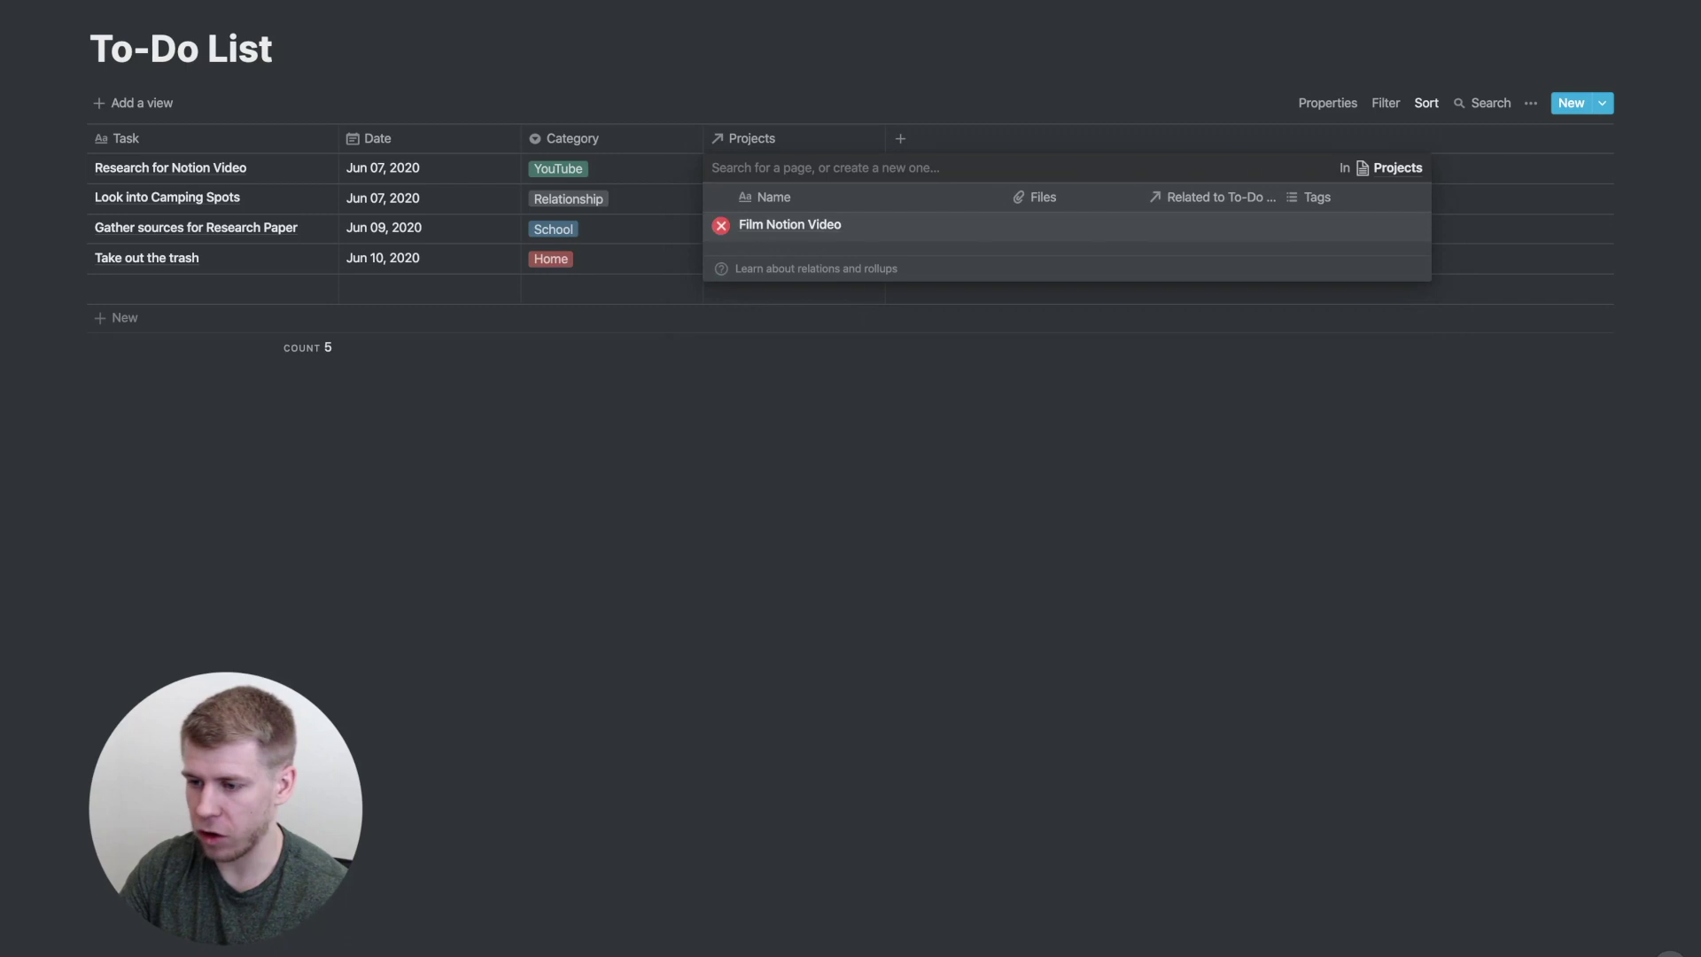
key(Escape)
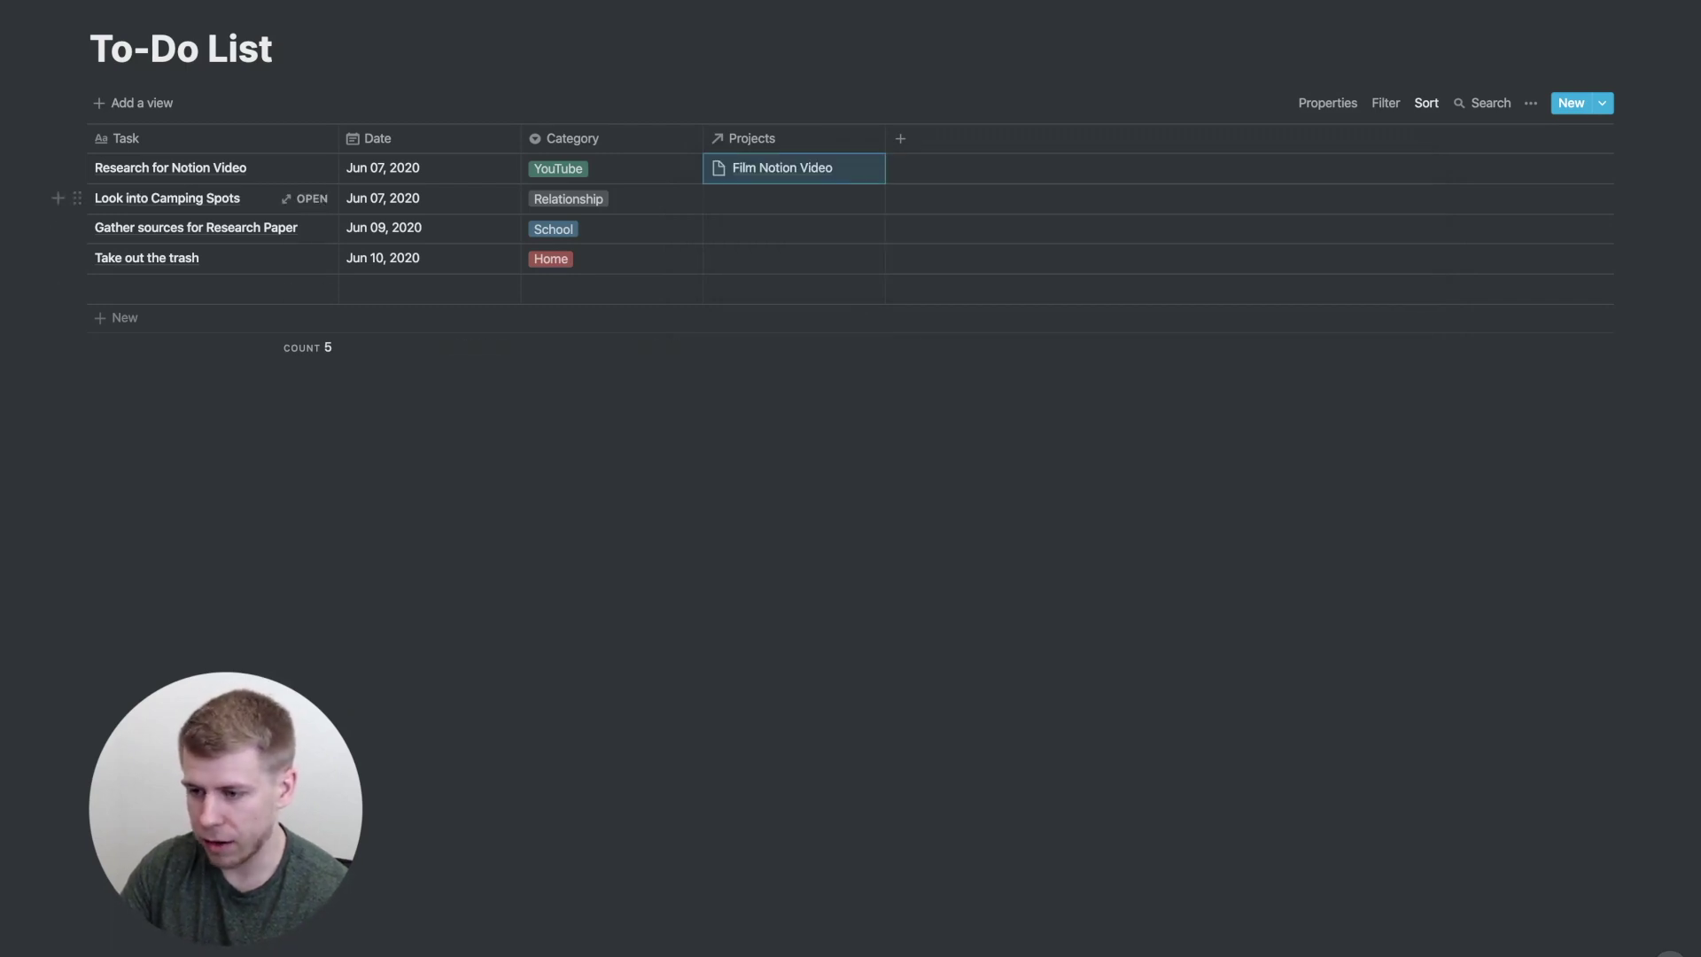
Link the camping task to Plan Camping Trip and the research task to Write Research Paper
click(793, 197)
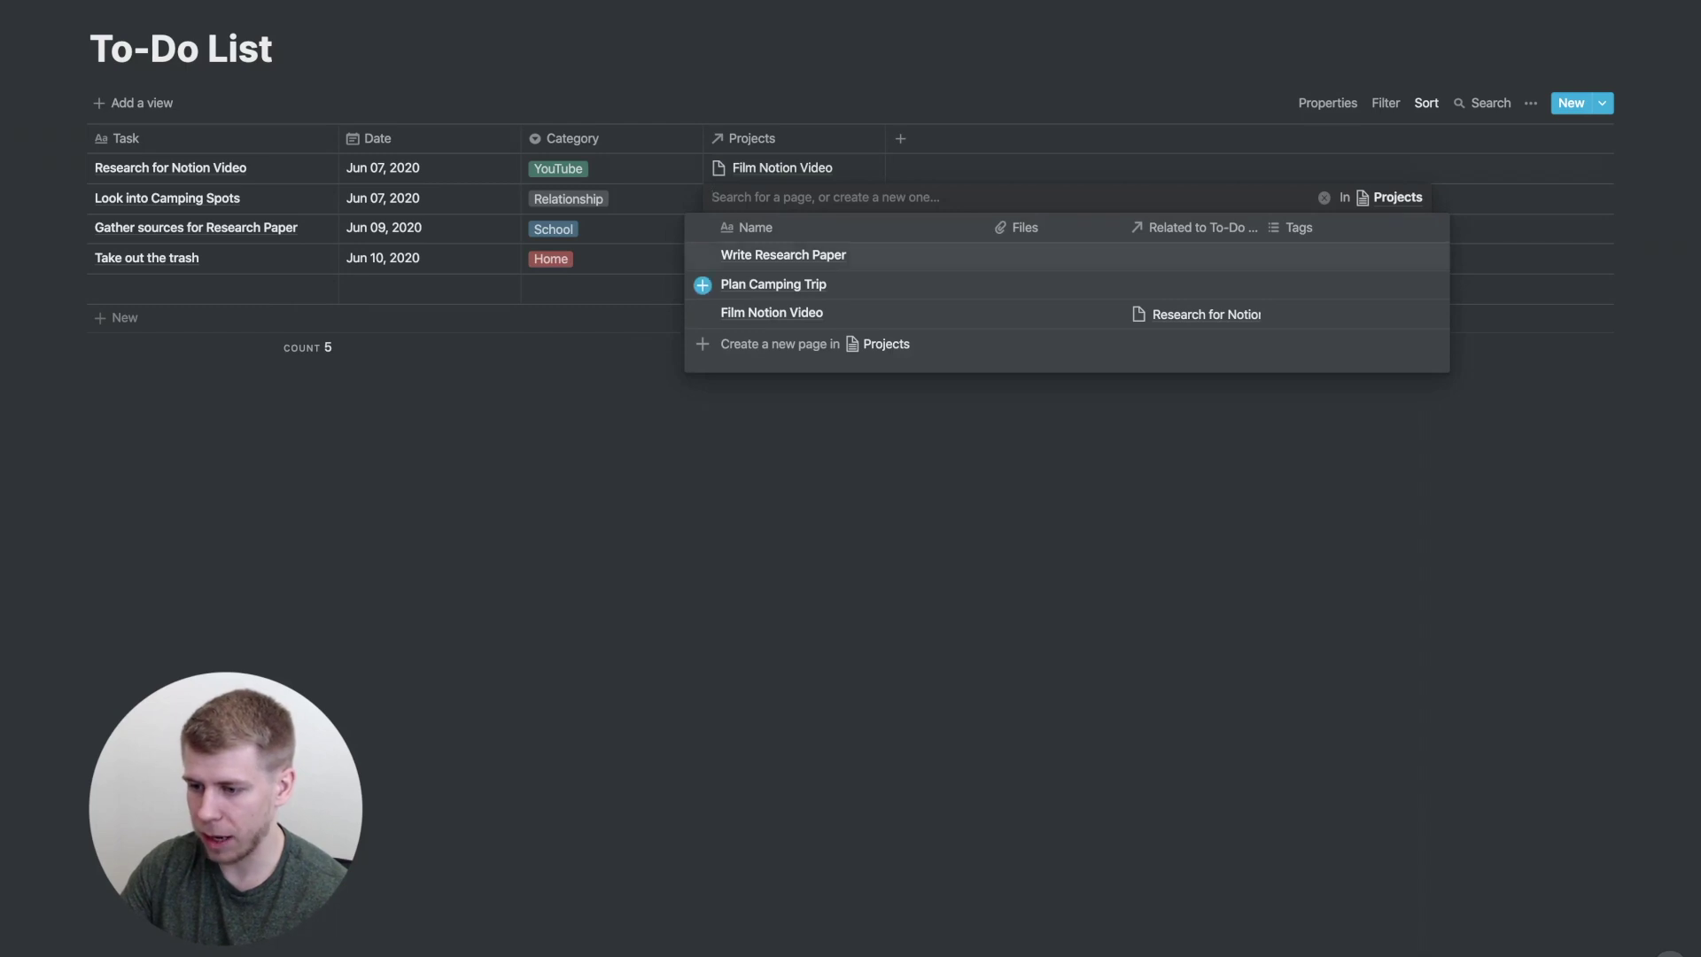
click(773, 283)
key(Escape)
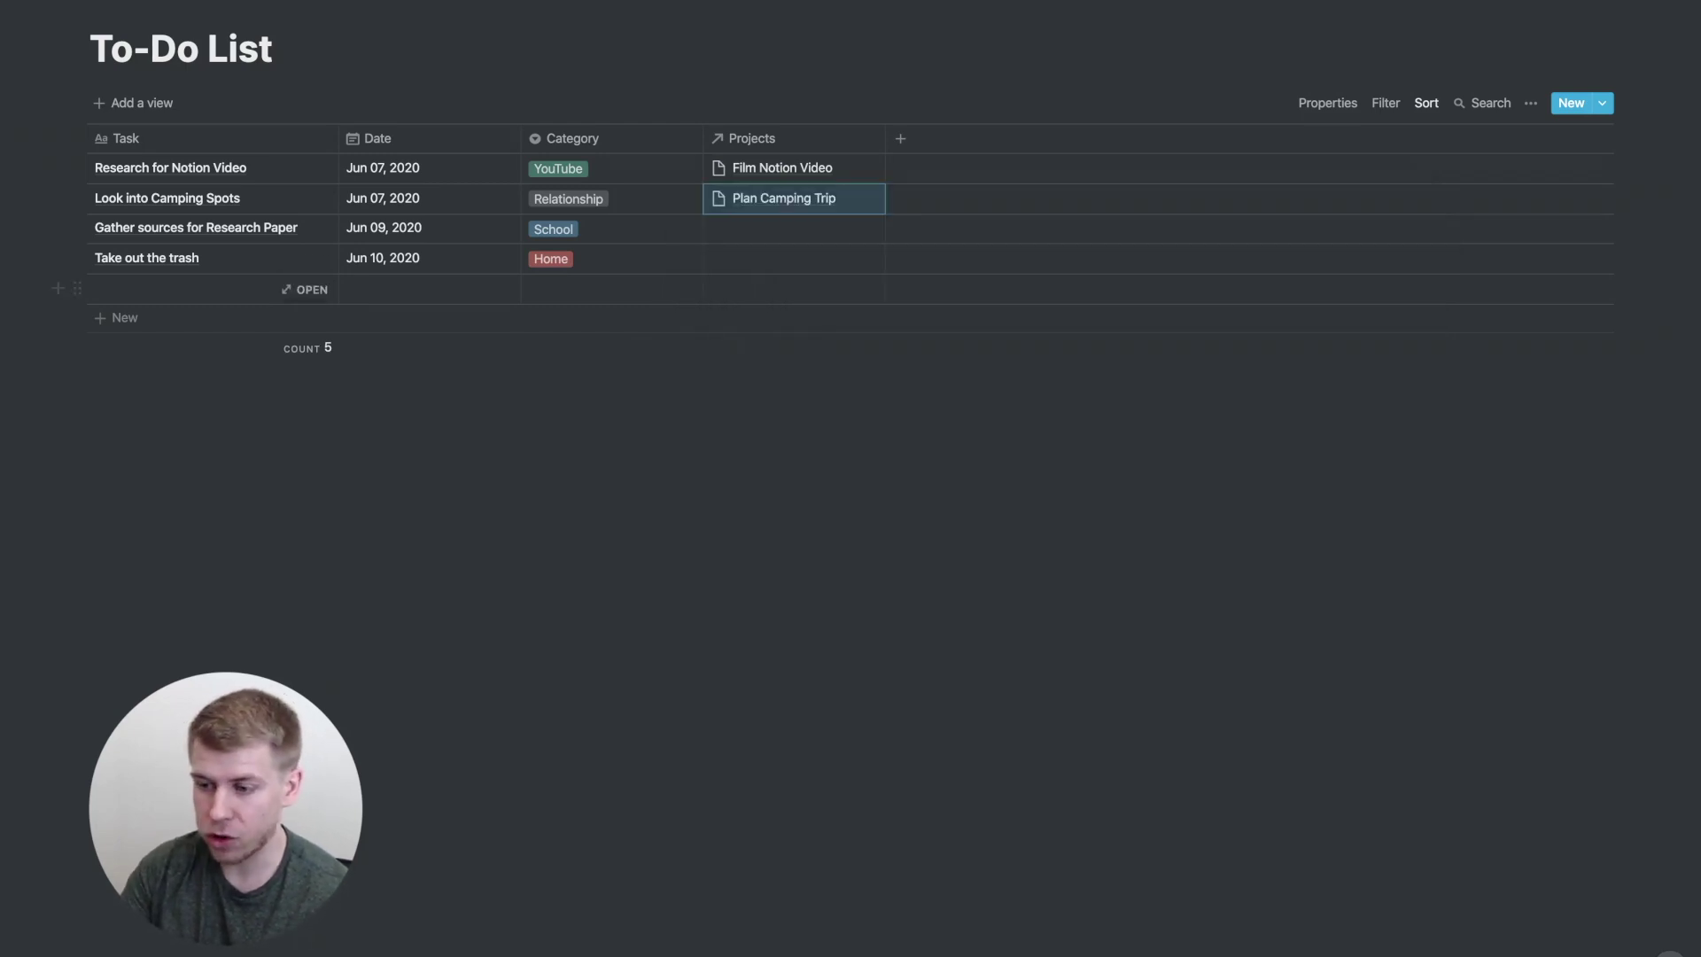
click(793, 228)
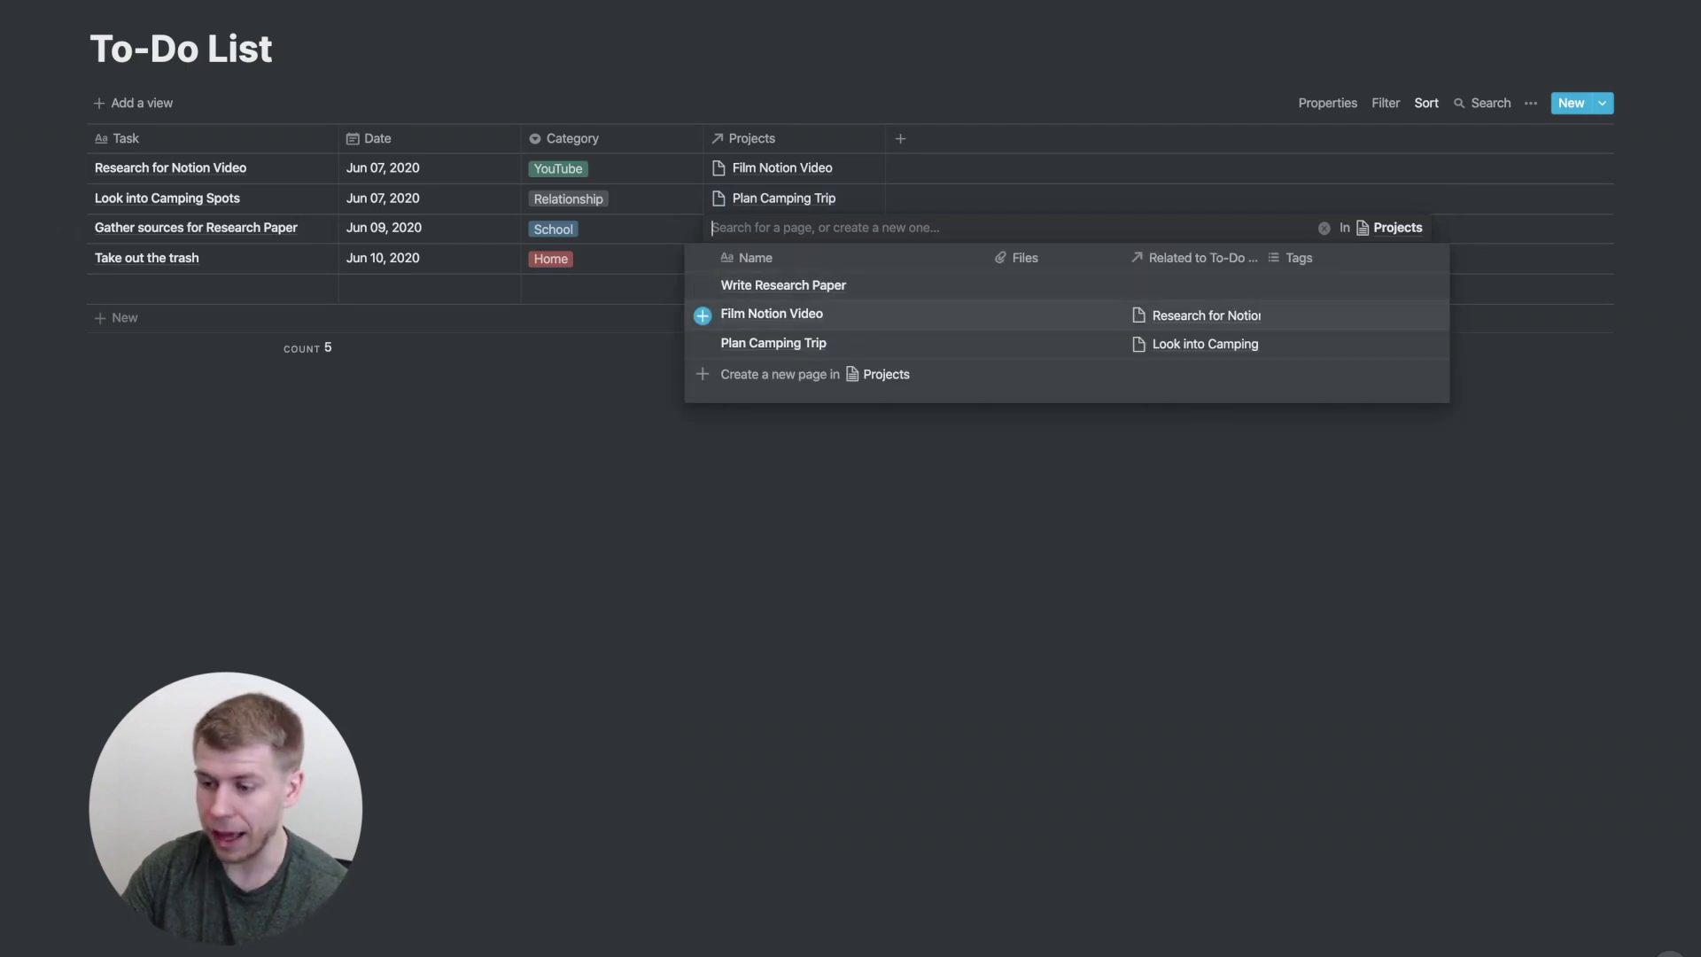
key(Return)
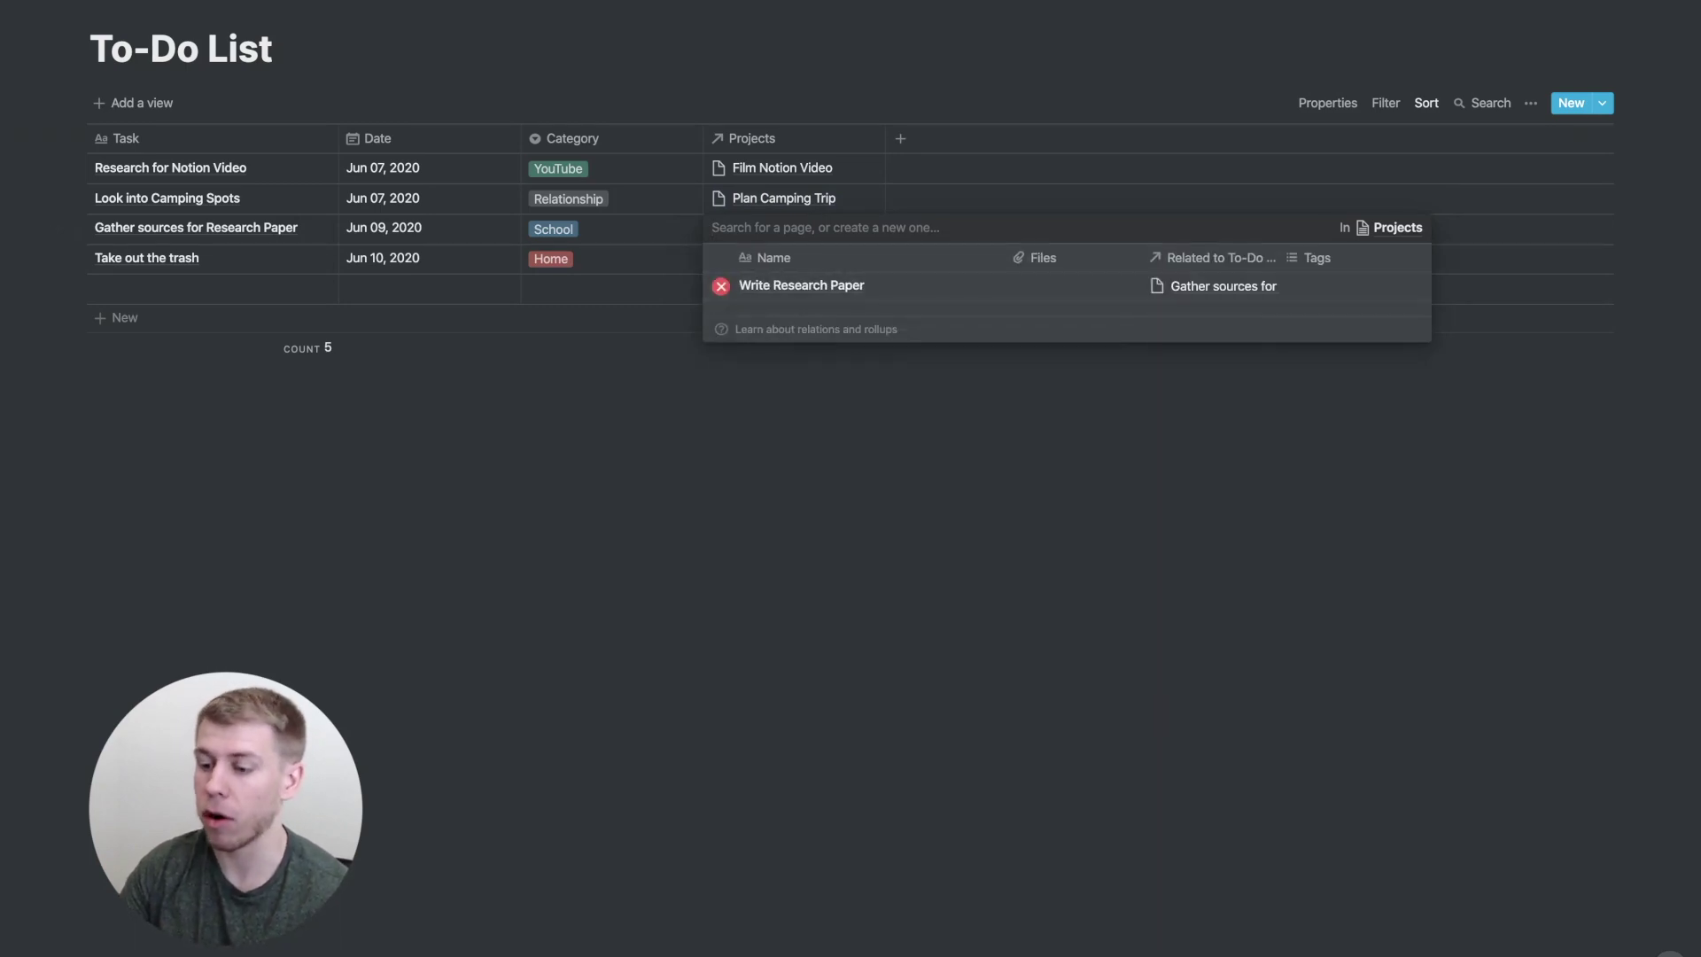
key(Escape)
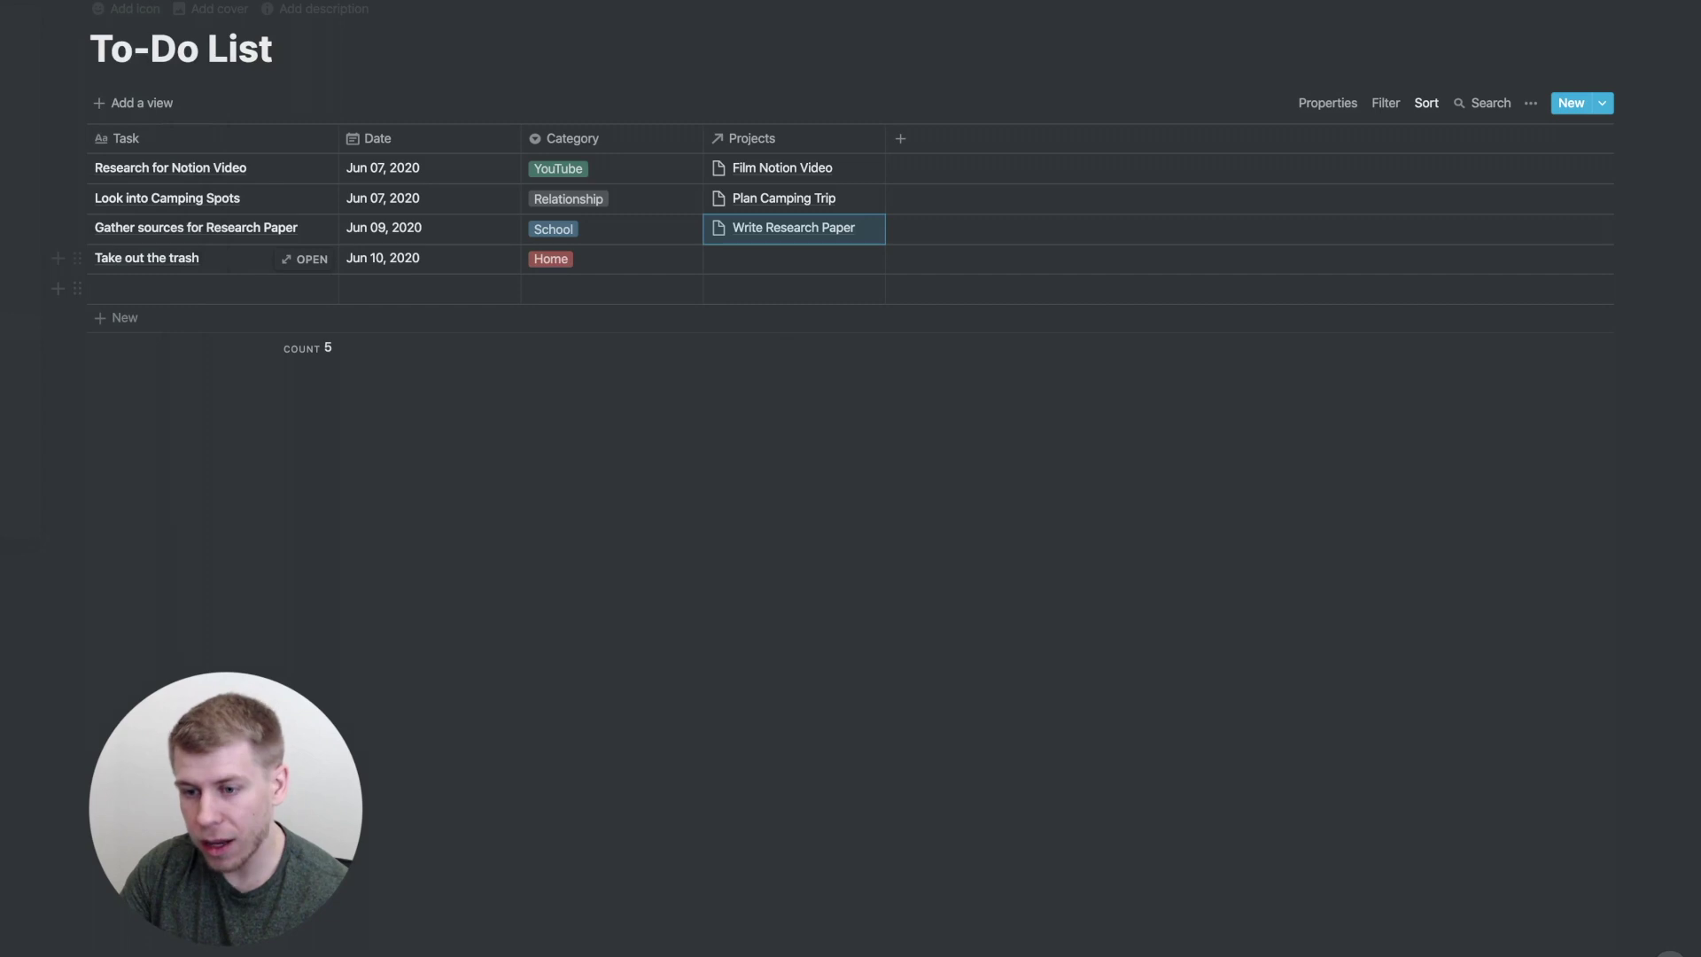
mouse_move(89, 325)
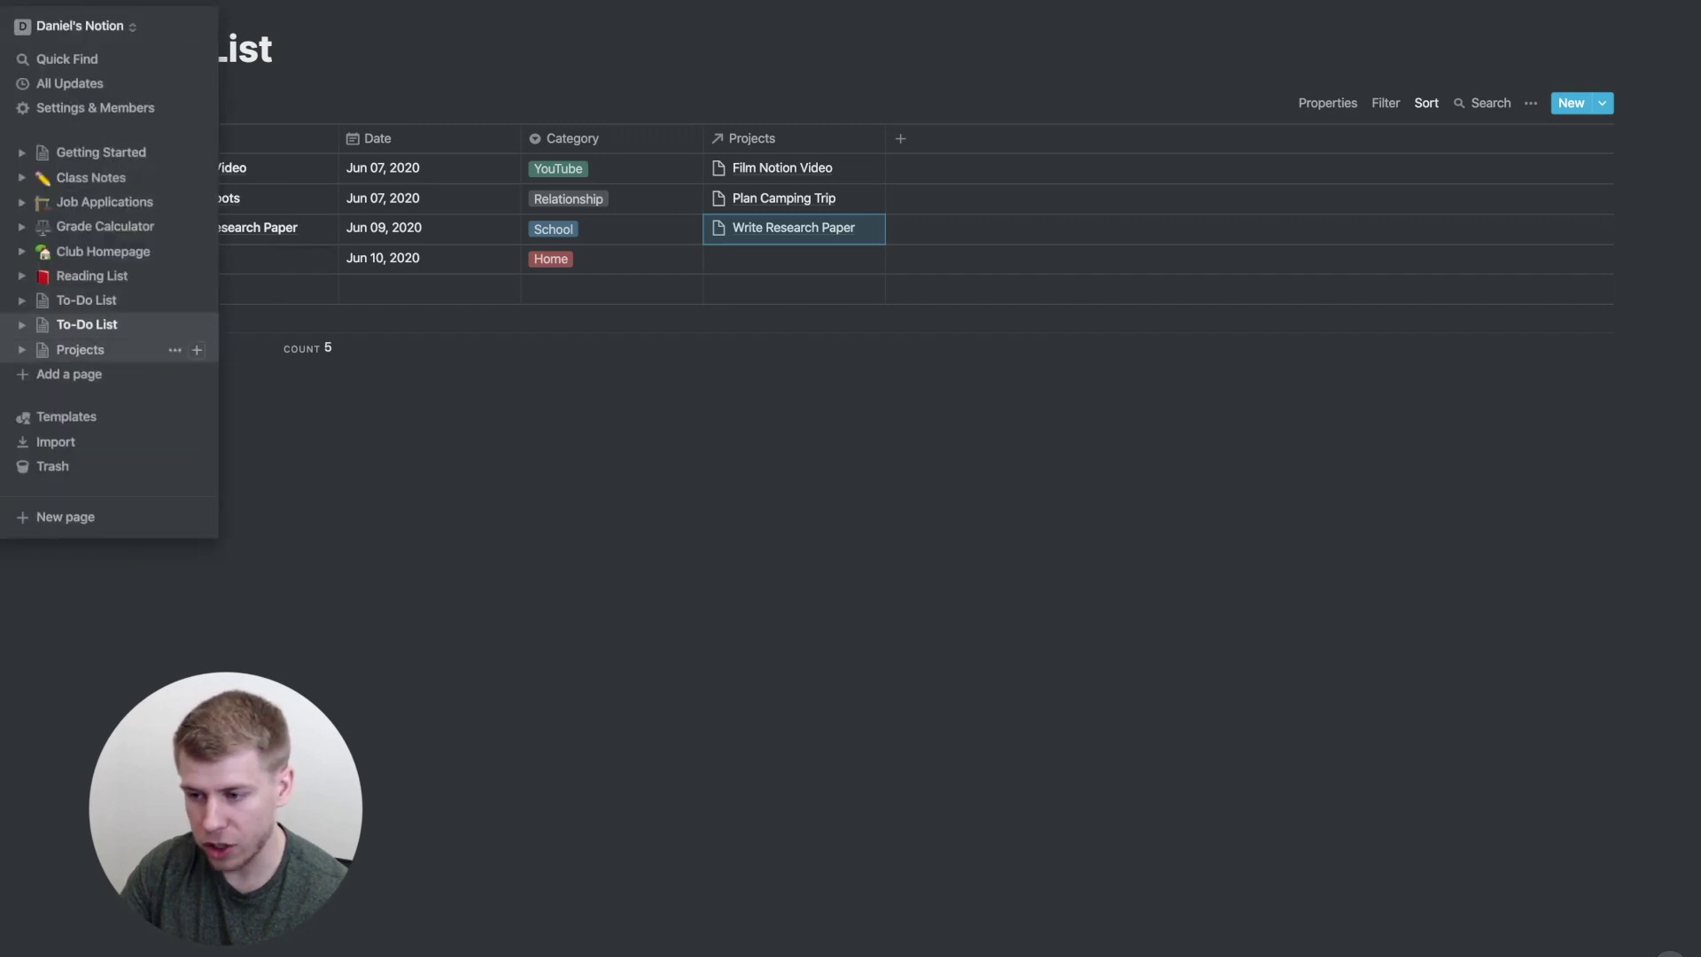
Open the Projects database to see its Related to To-Do List column
click(80, 349)
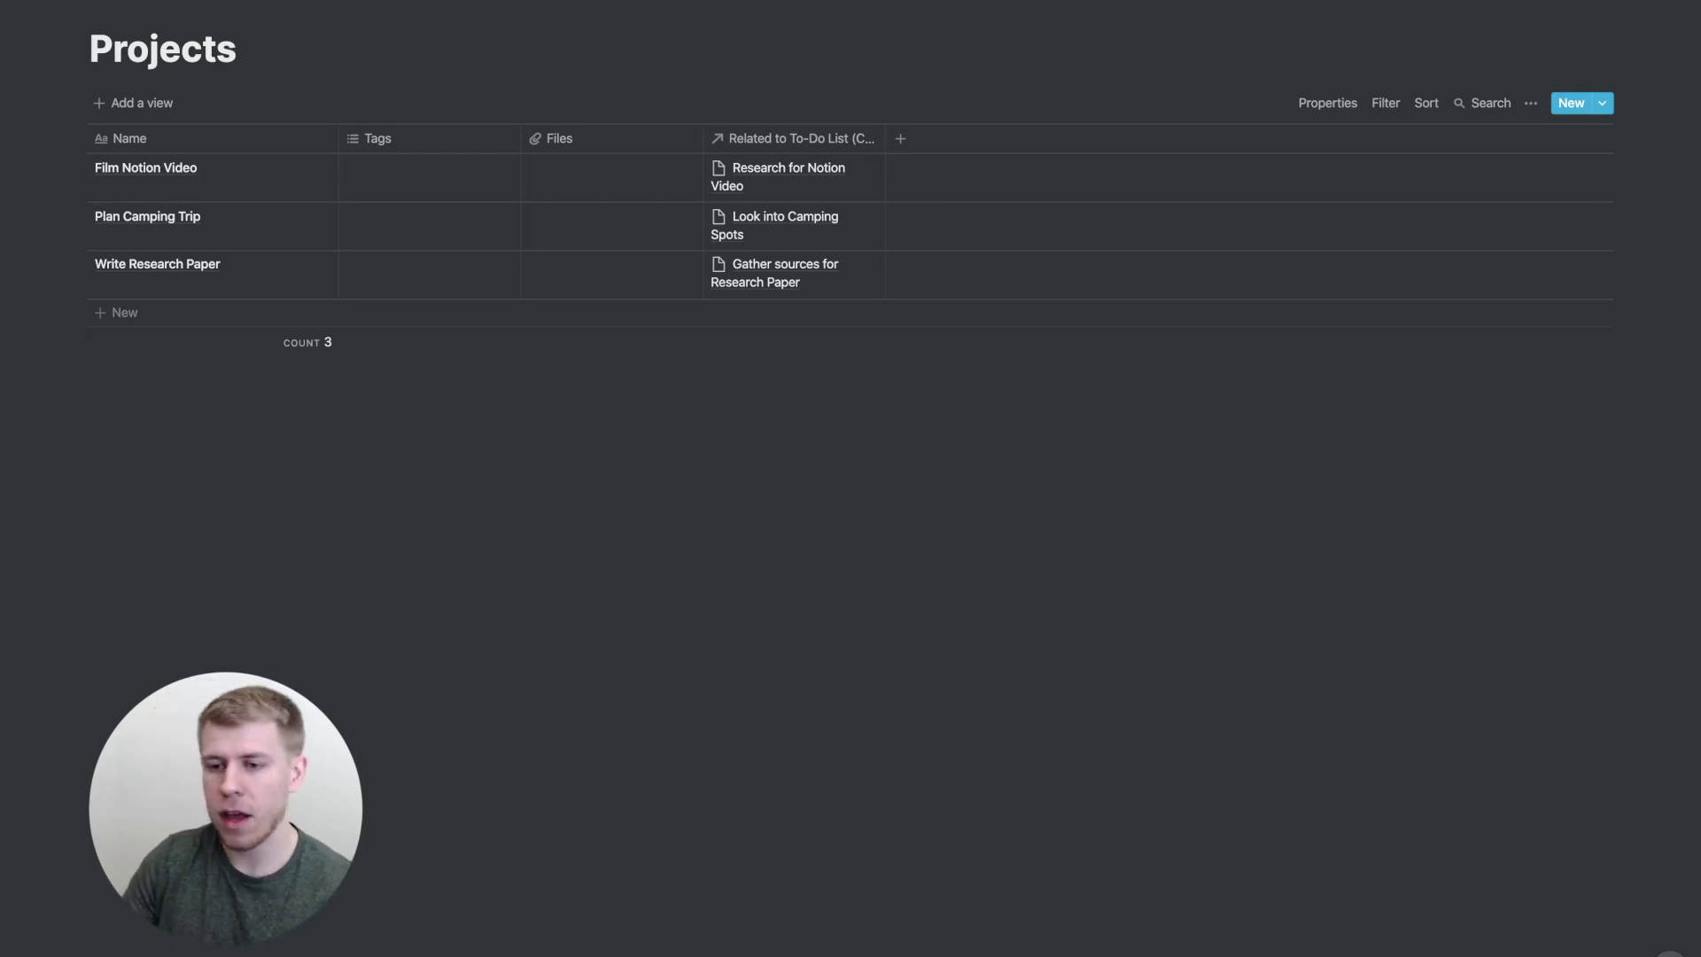
Back on the To-Do List, add a 'Done' checkbox property and drag it to the first column
mouse_move(5, 346)
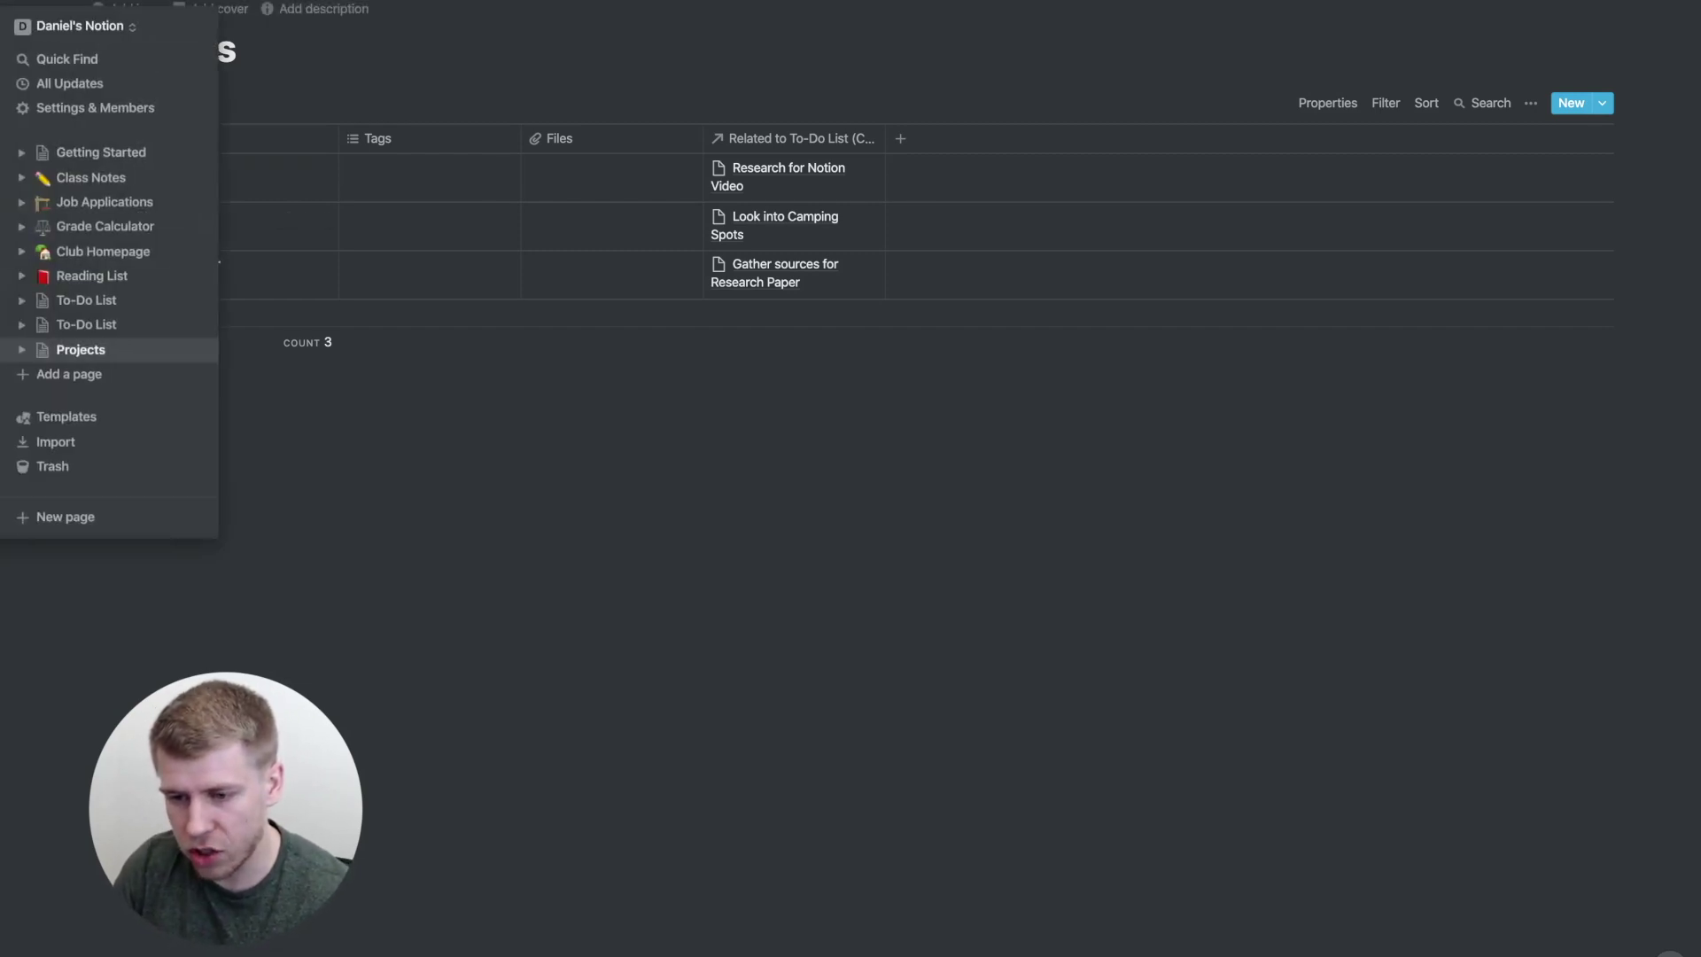
click(87, 325)
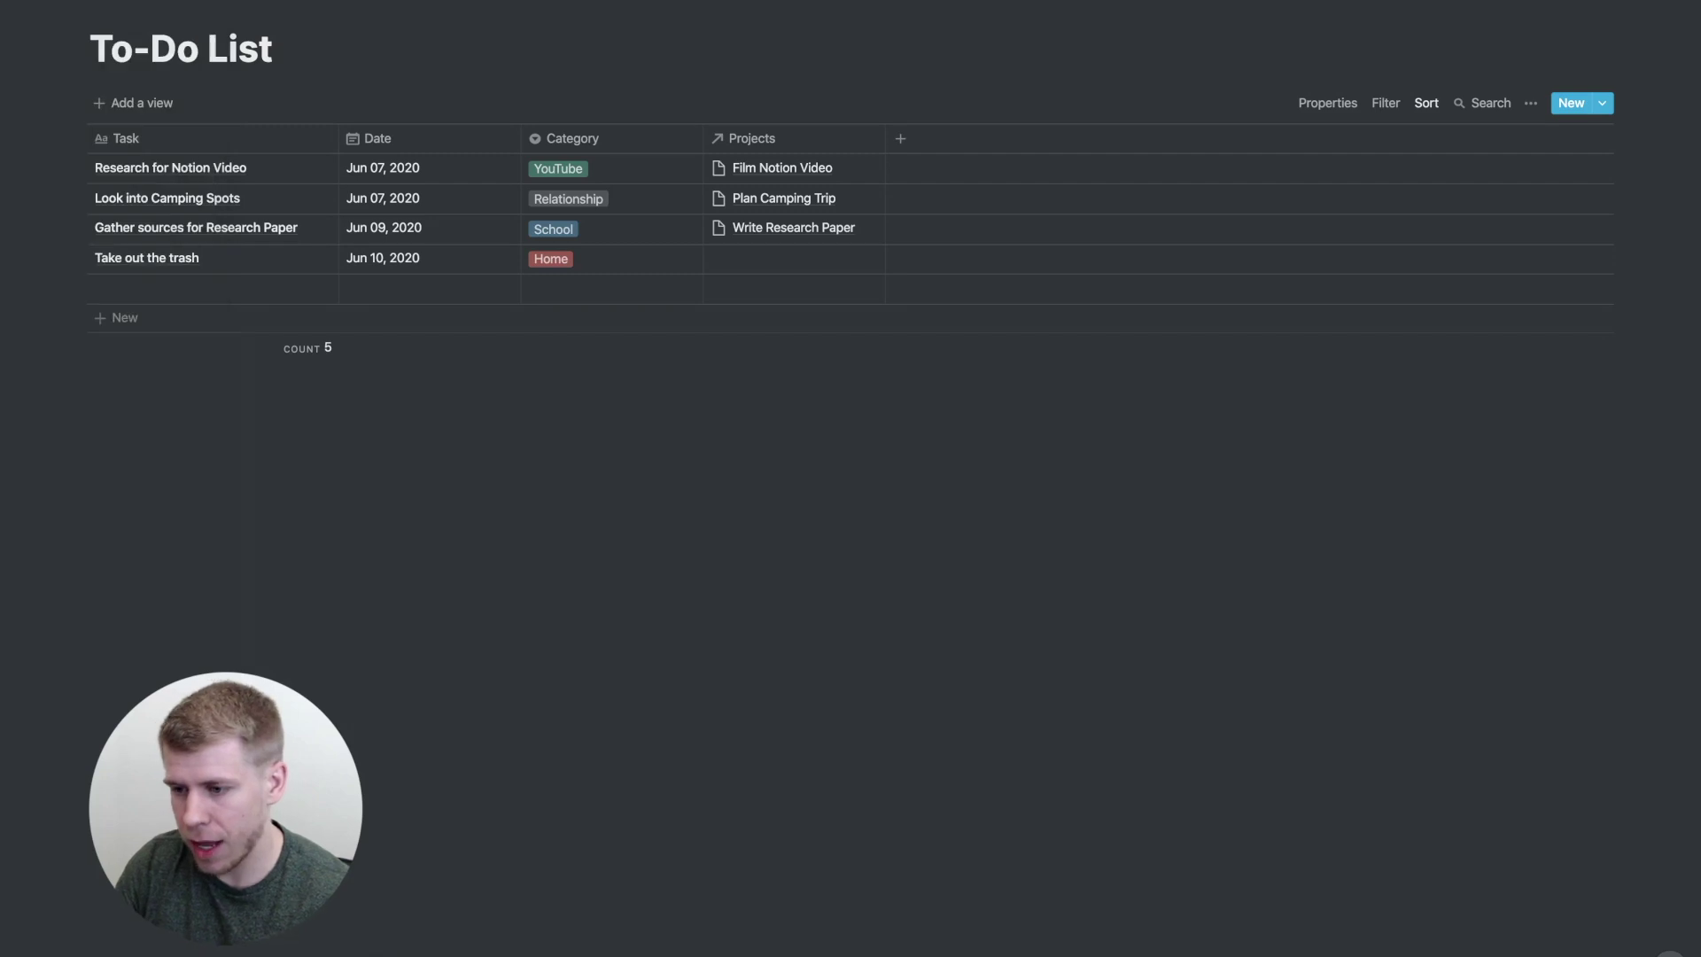
click(900, 138)
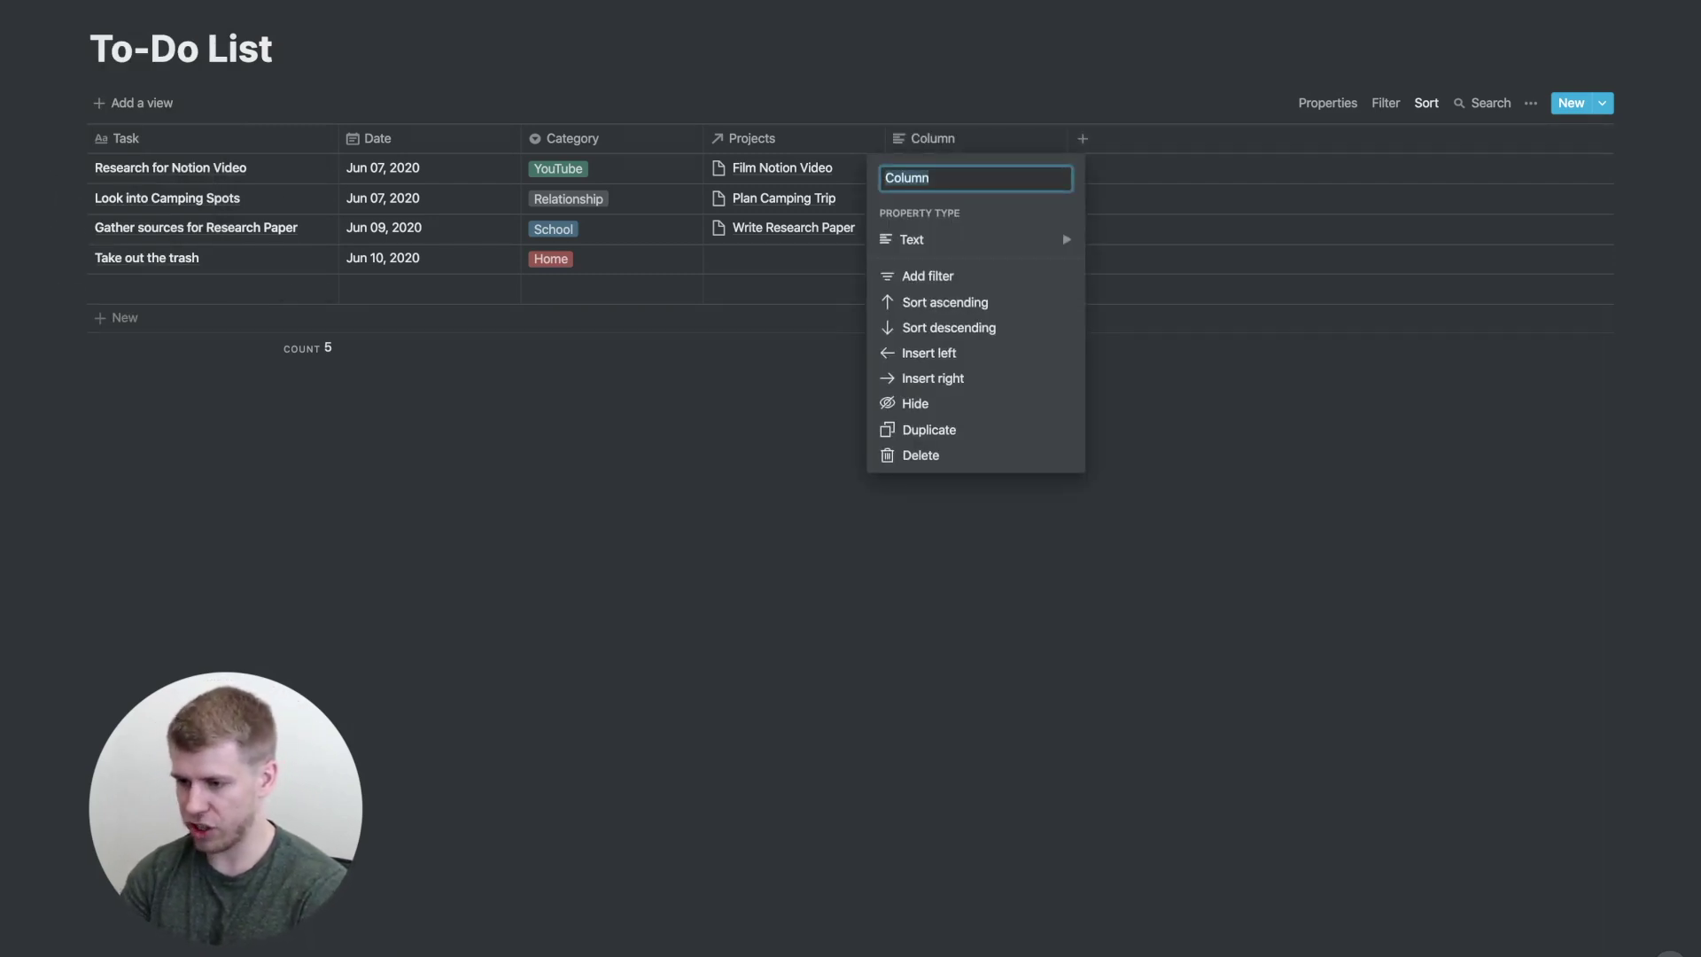
text(Done)
click(974, 240)
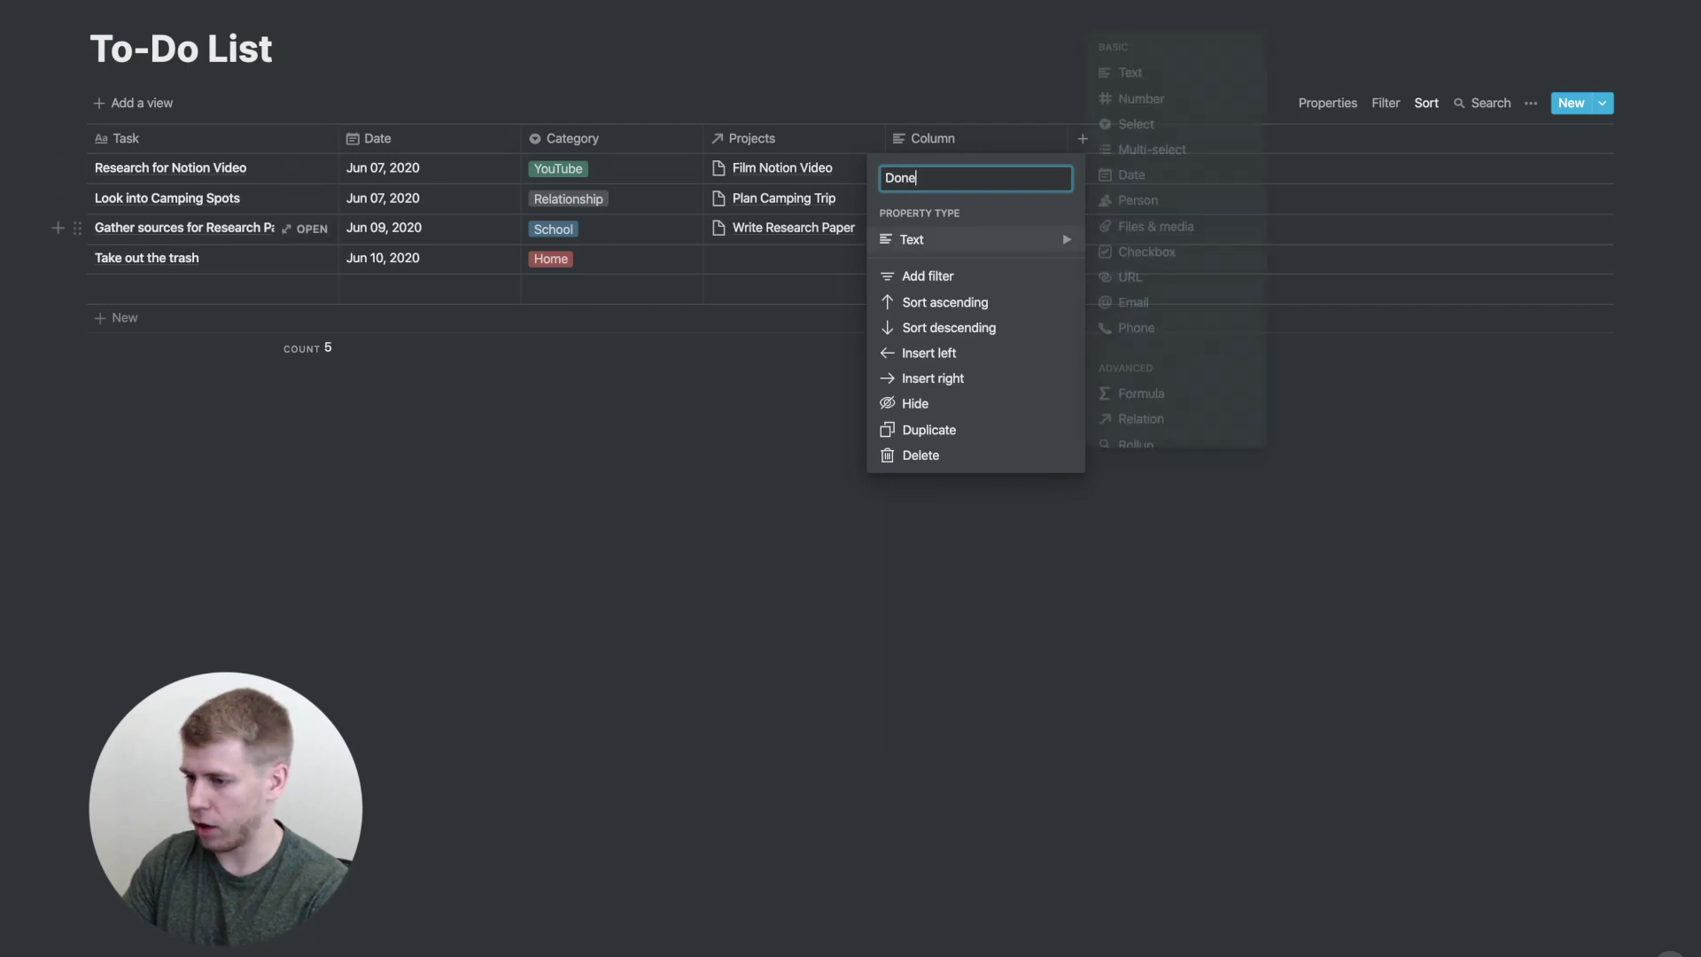
click(1147, 251)
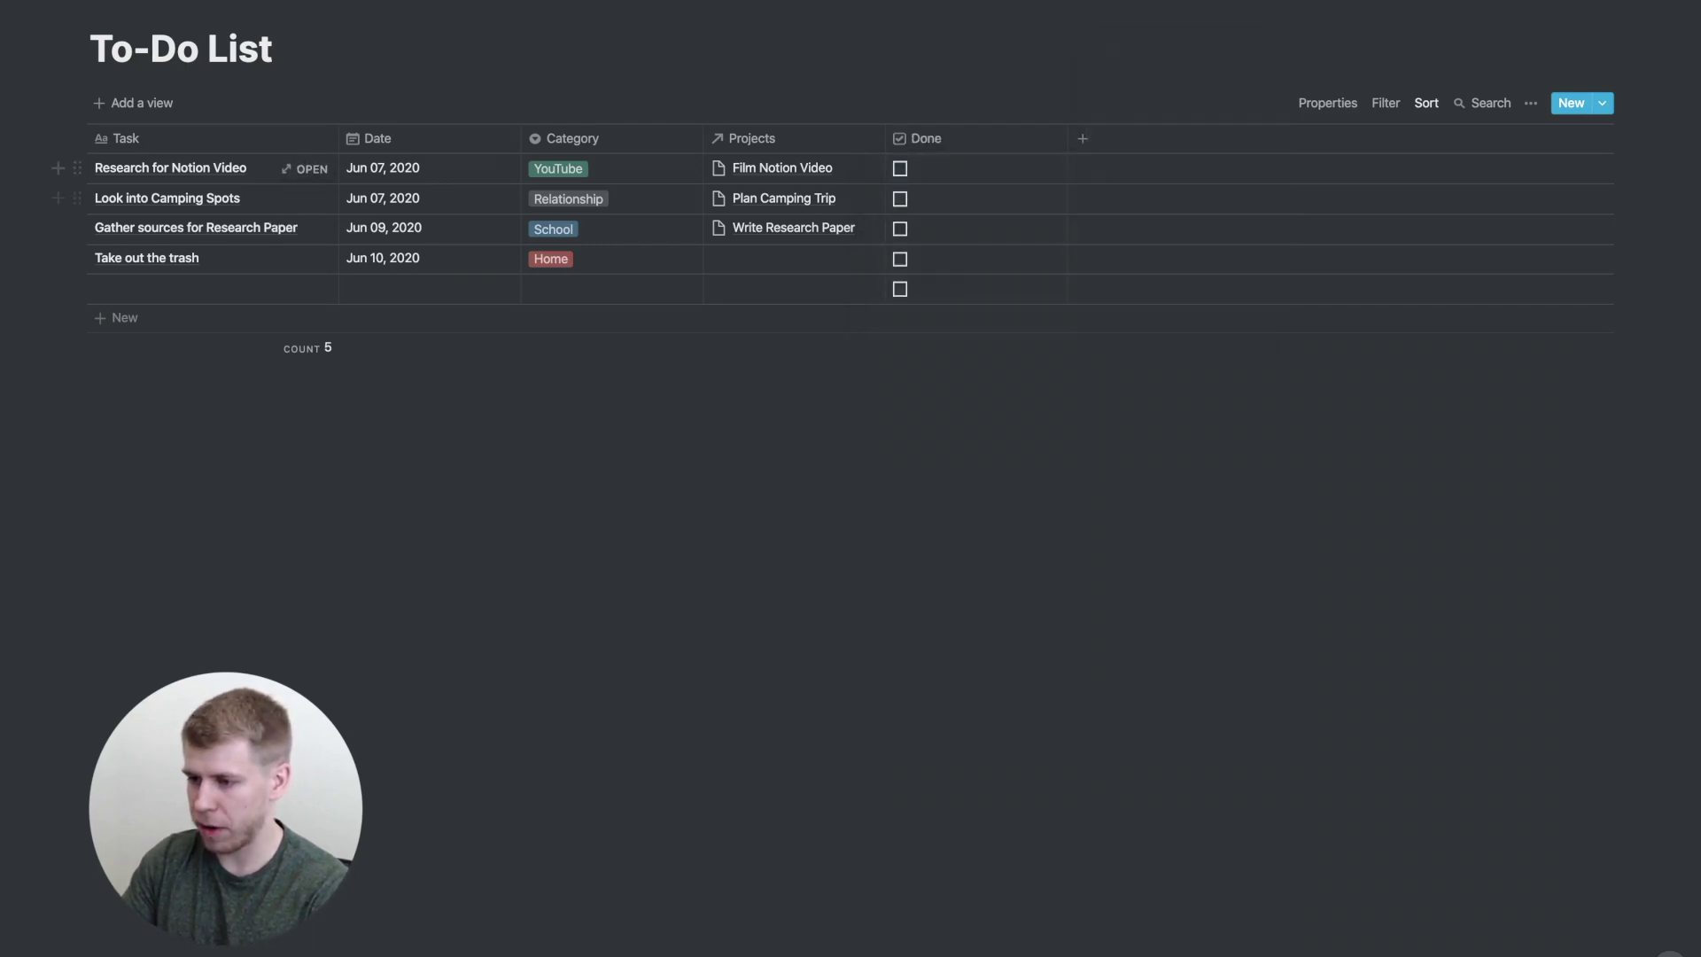
drag(1068, 138, 128, 138)
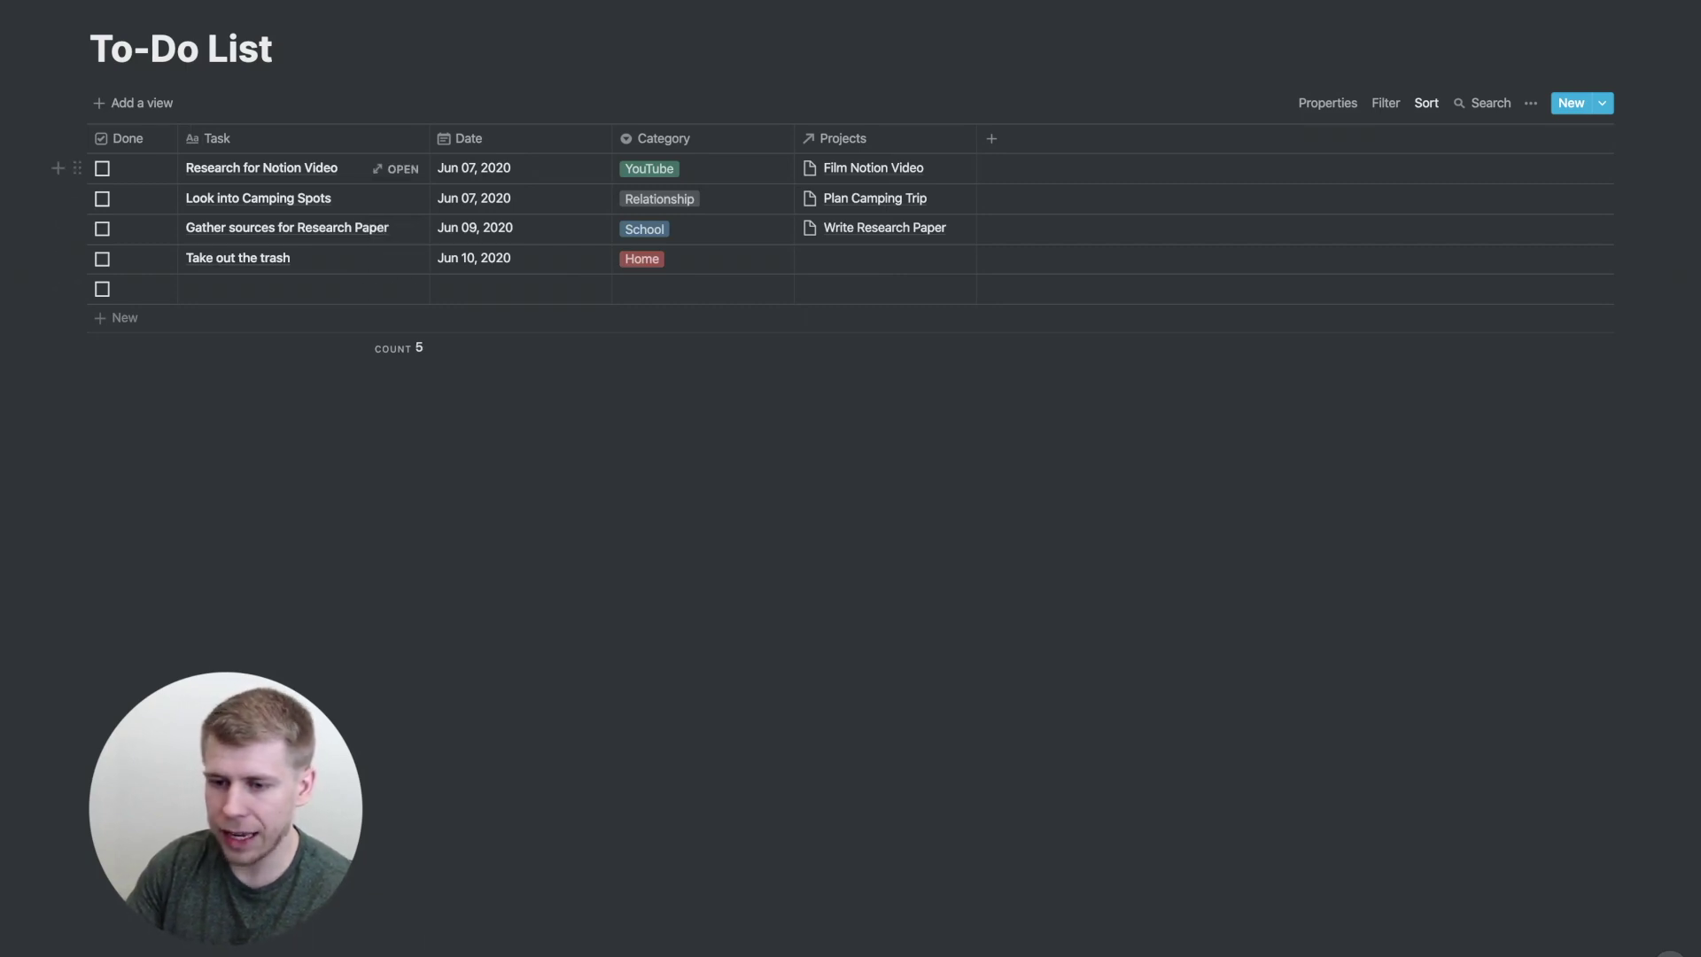
Tick and then untick Done for the first two tasks, leaving every box unchecked
click(102, 169)
click(102, 199)
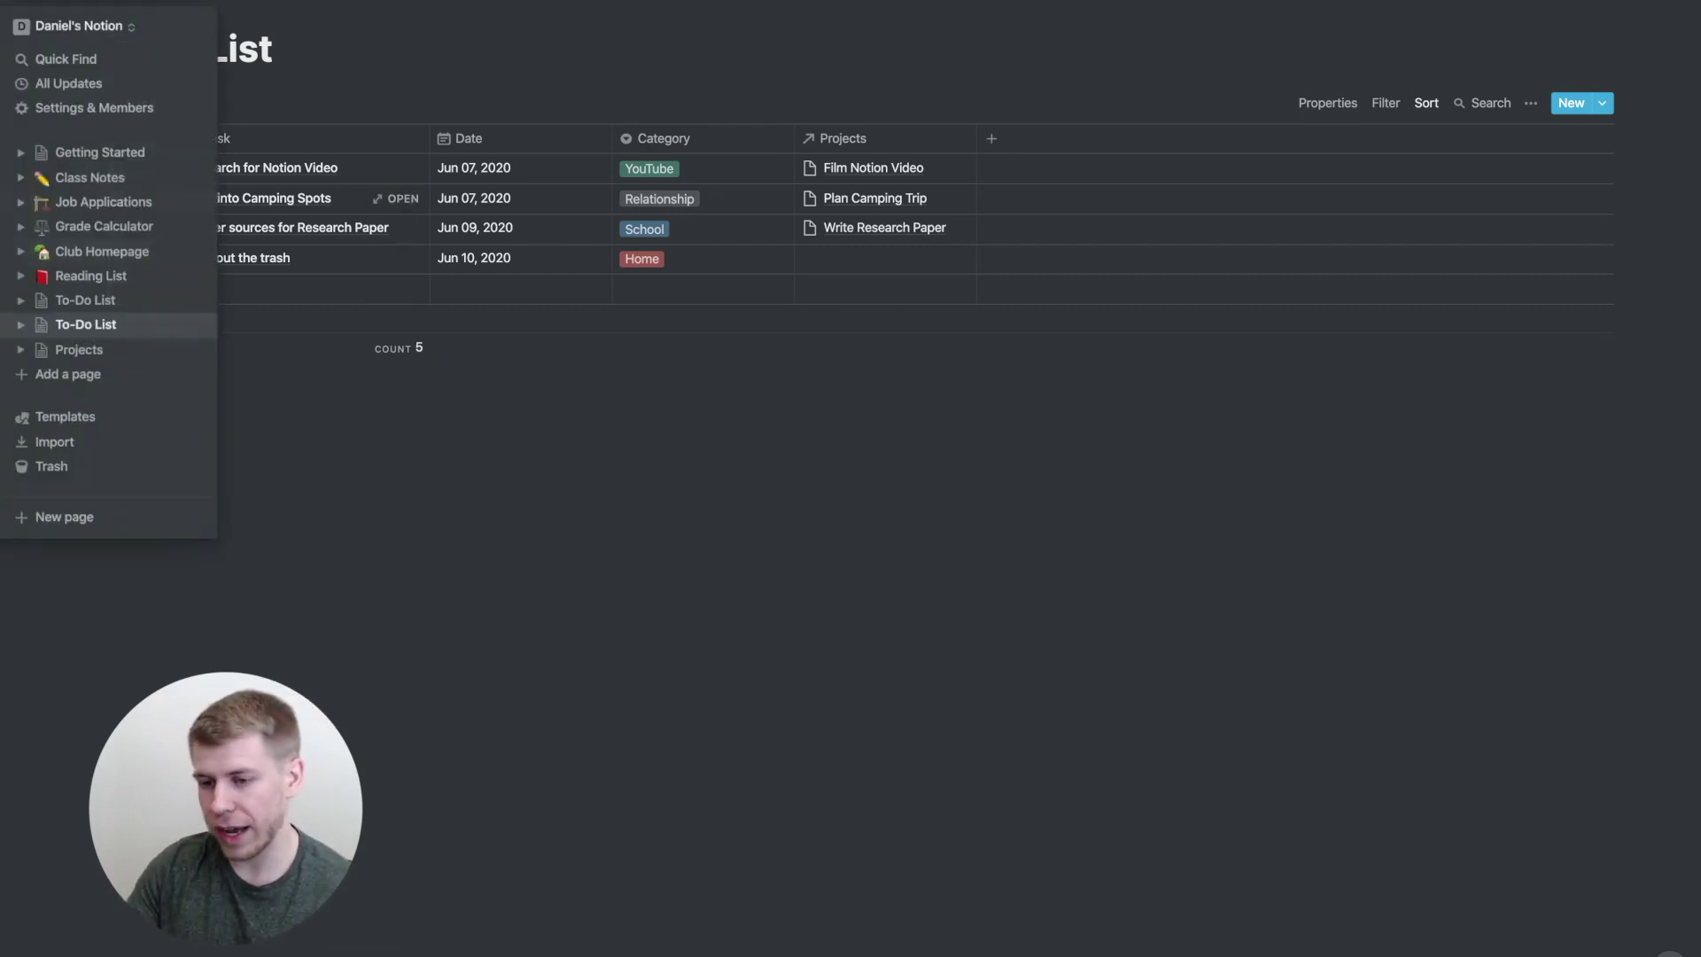
click(102, 168)
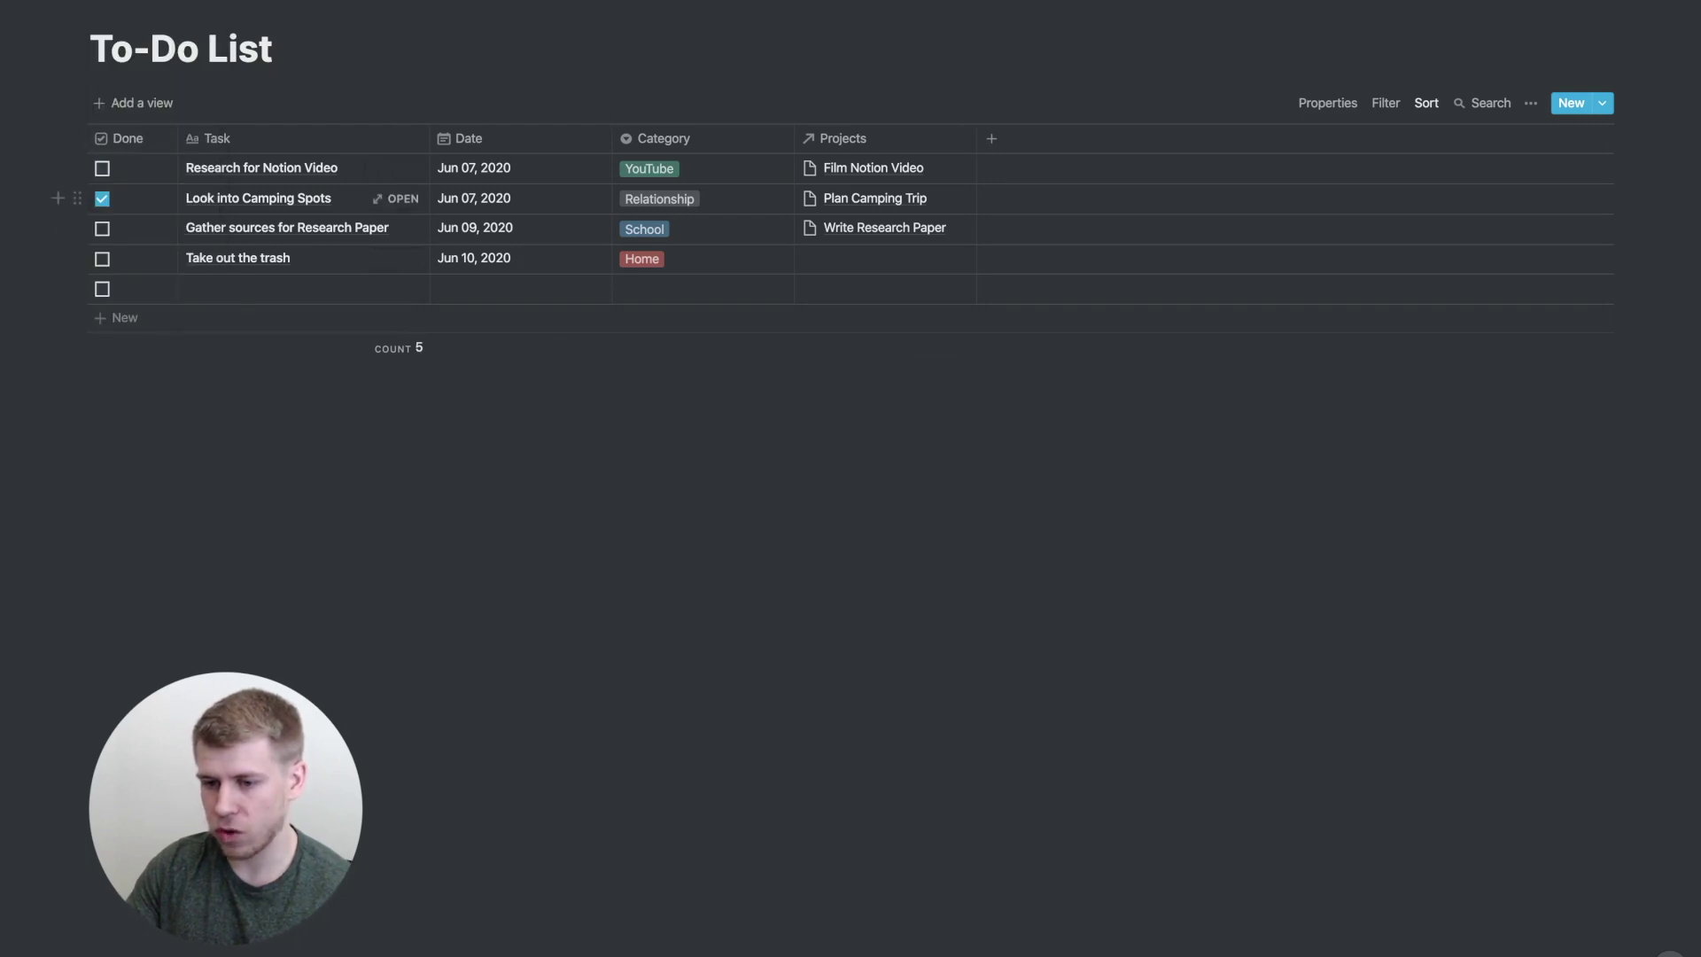
click(102, 199)
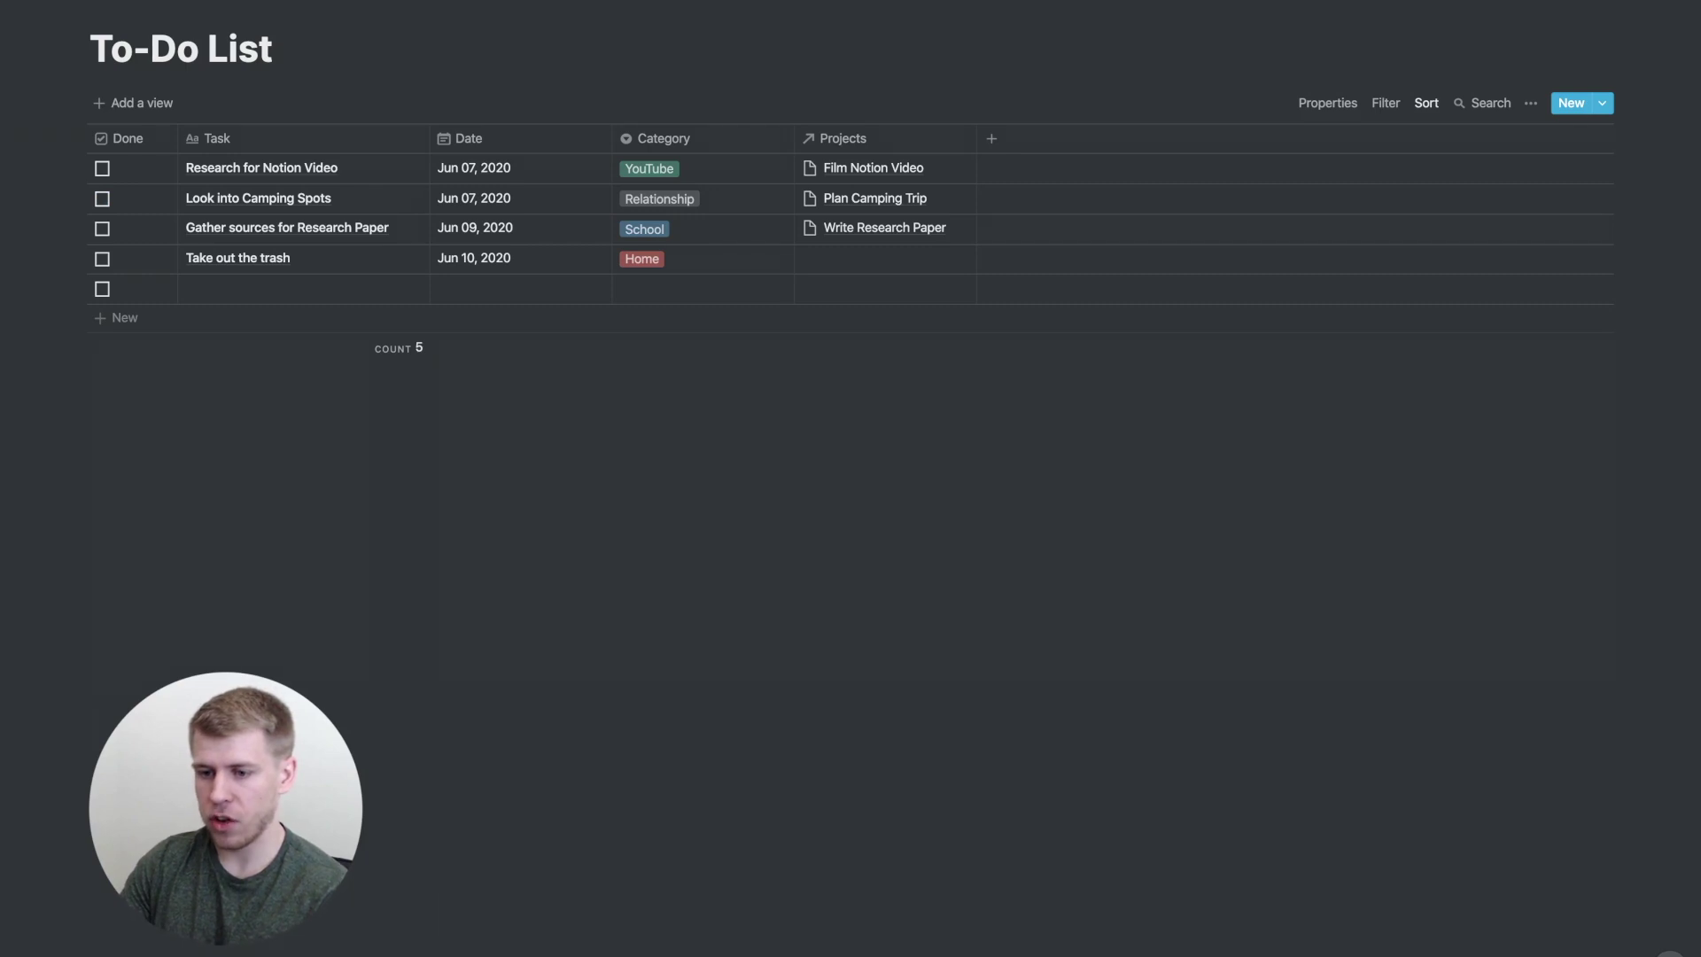
Add a new table view named 'Incomplete'
click(134, 103)
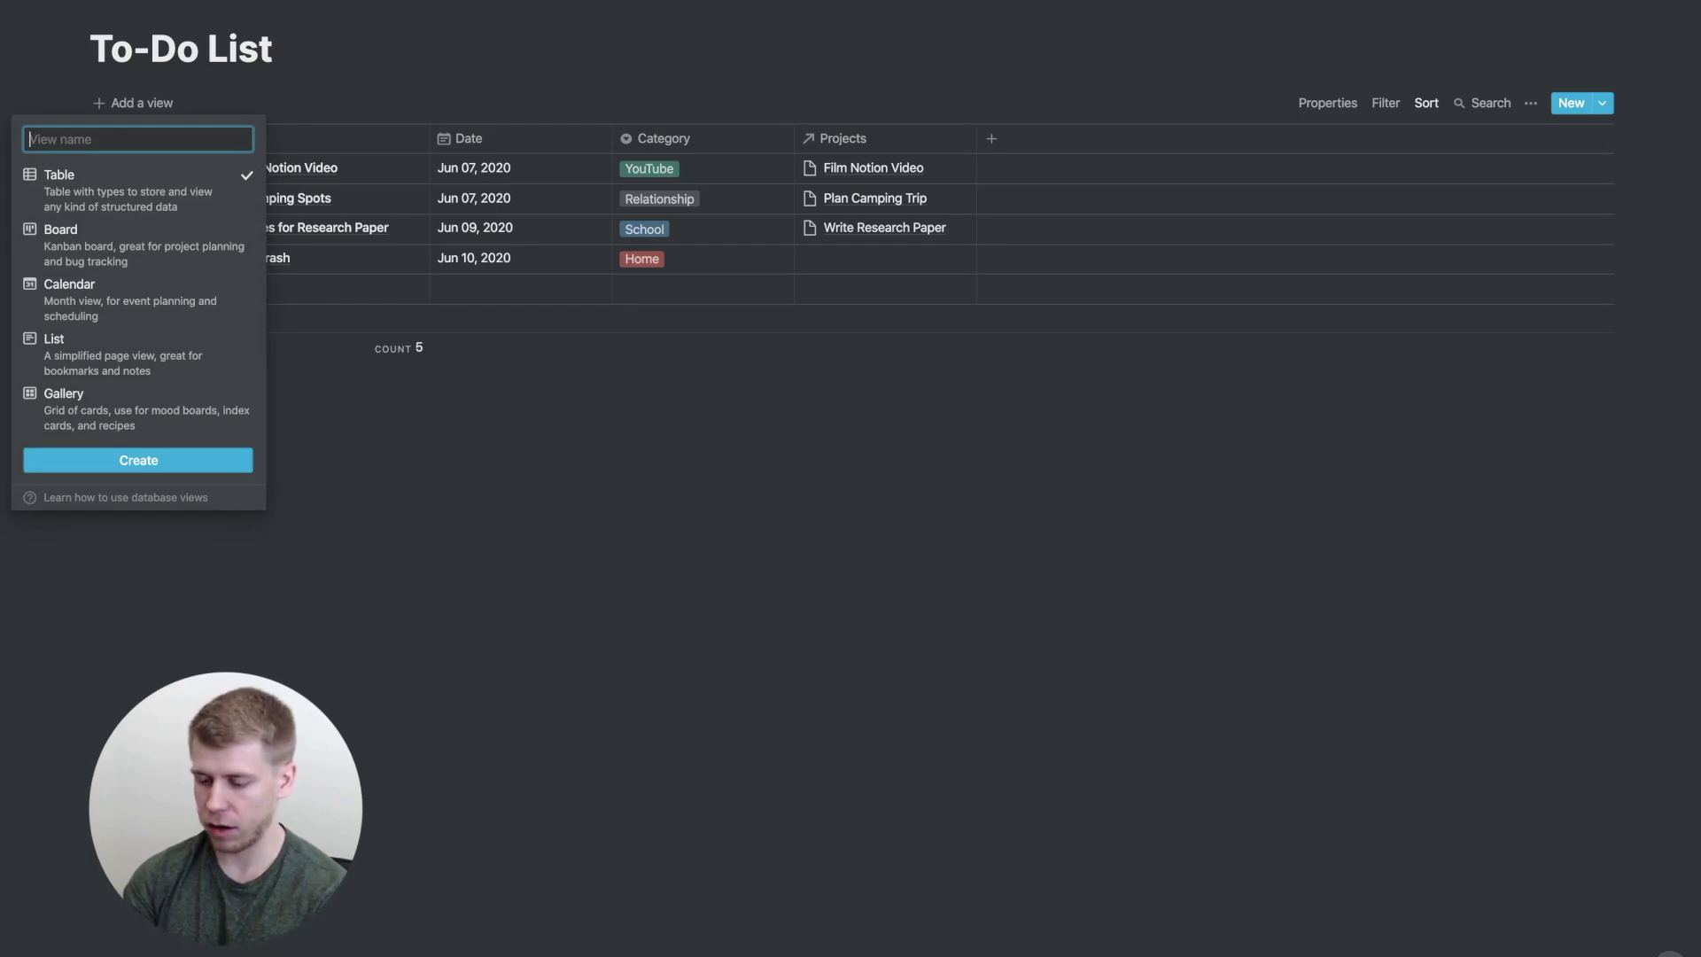
text(Incomplete)
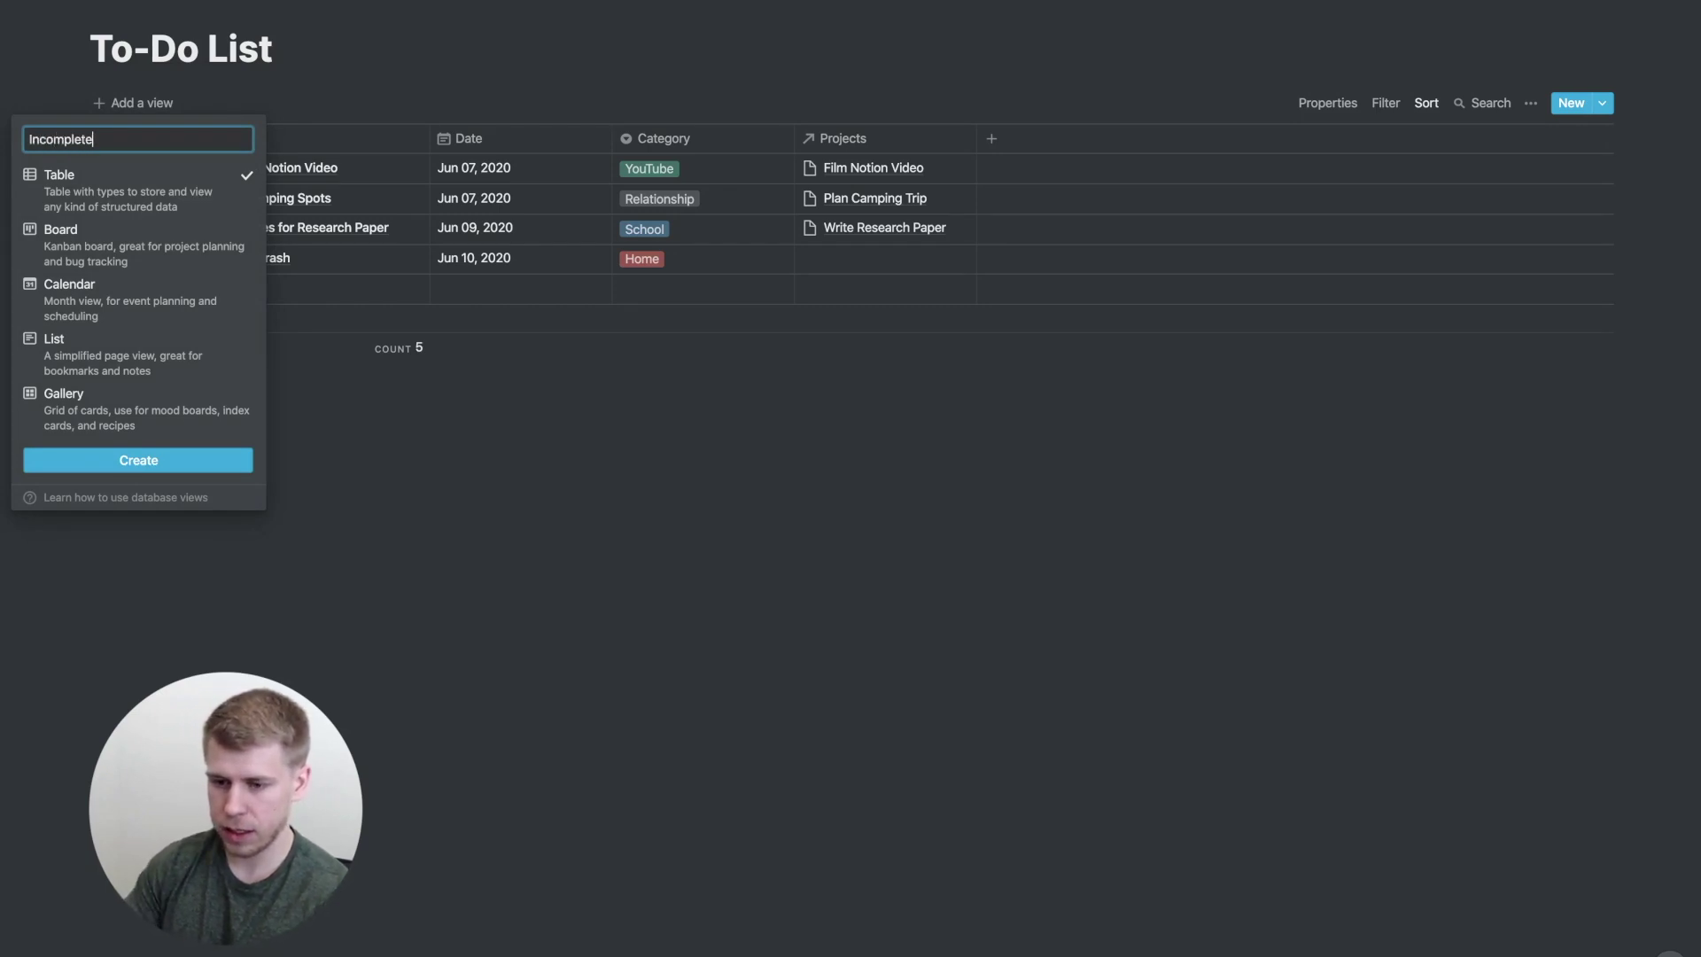
key(Return)
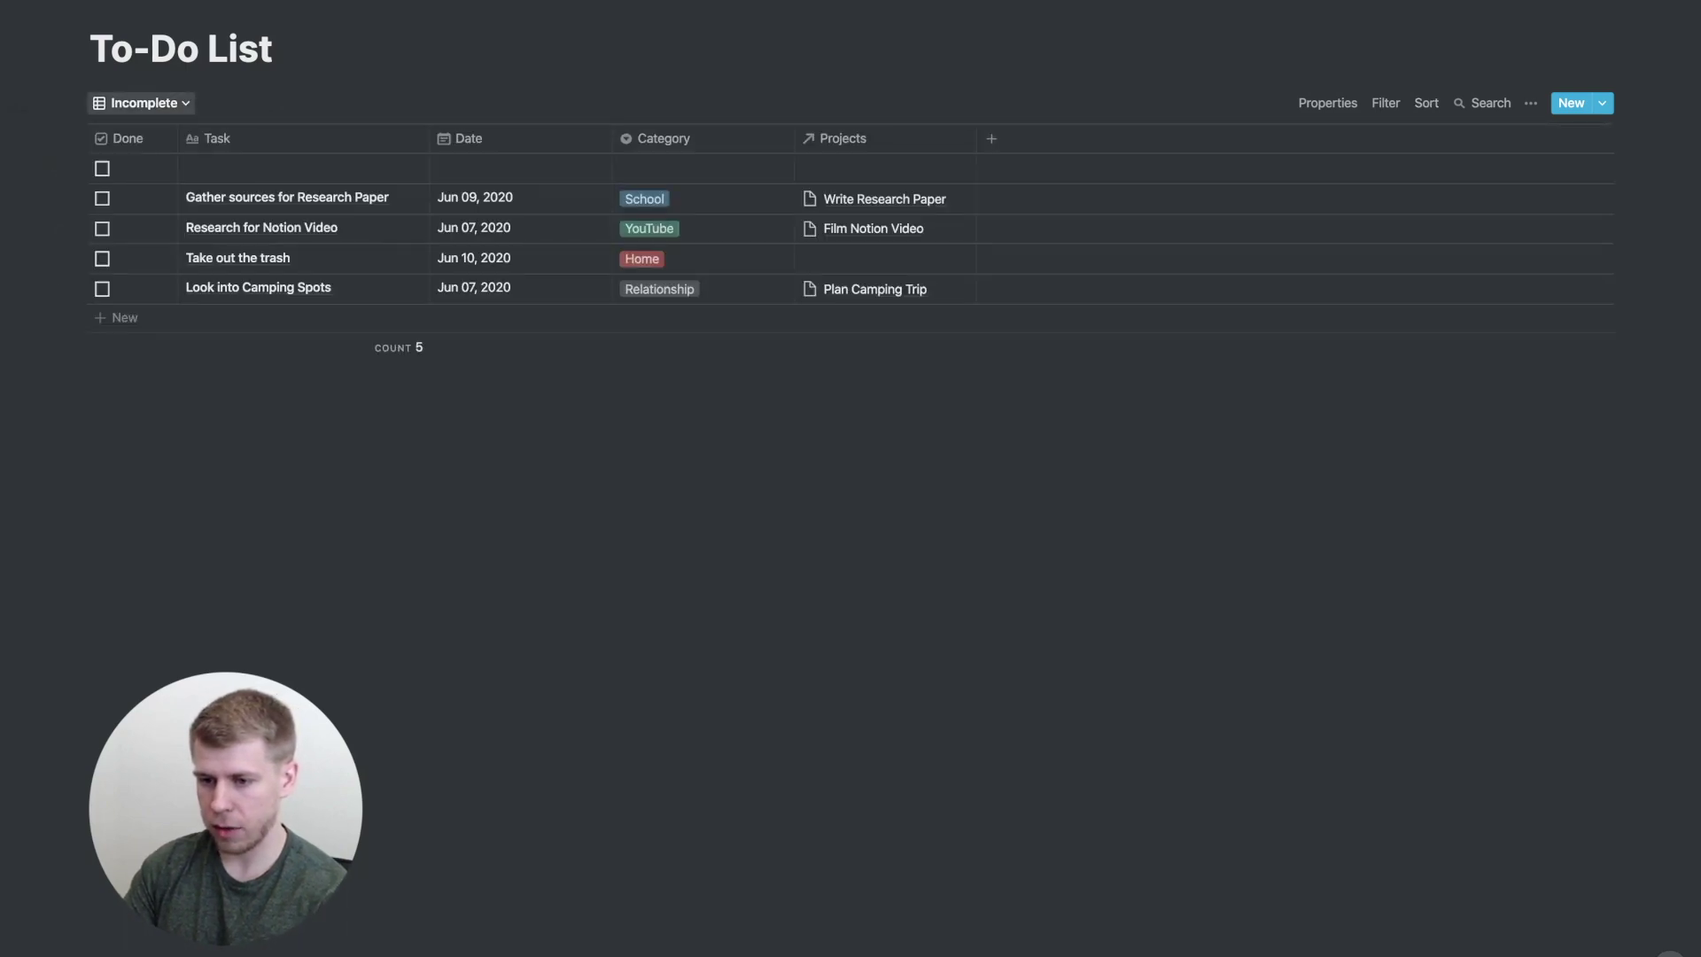
Rename the default view to 'Complete'
click(141, 103)
click(303, 170)
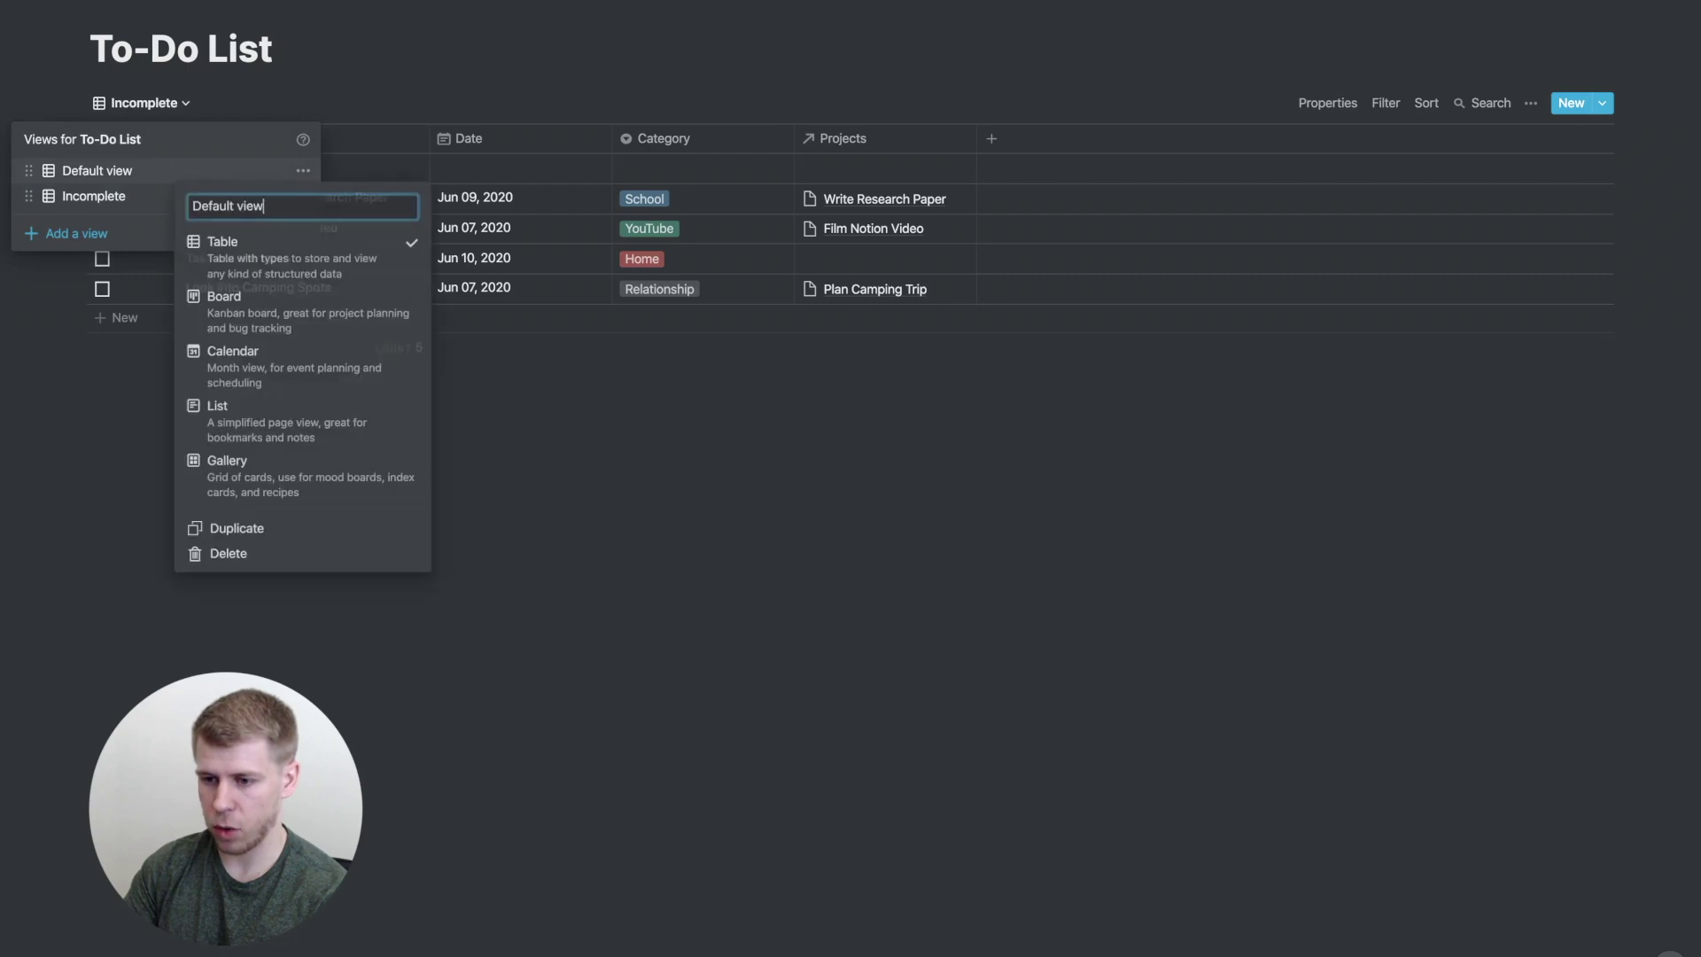
key(BackSpace)
key(BackSpace)
key(BackSpace)
key(BackSpace)
key(BackSpace)
key(BackSpace)
key(BackSpace)
key(BackSpace)
key(BackSpace)
key(BackSpace)
key(BackSpace)
key(BackSpace)
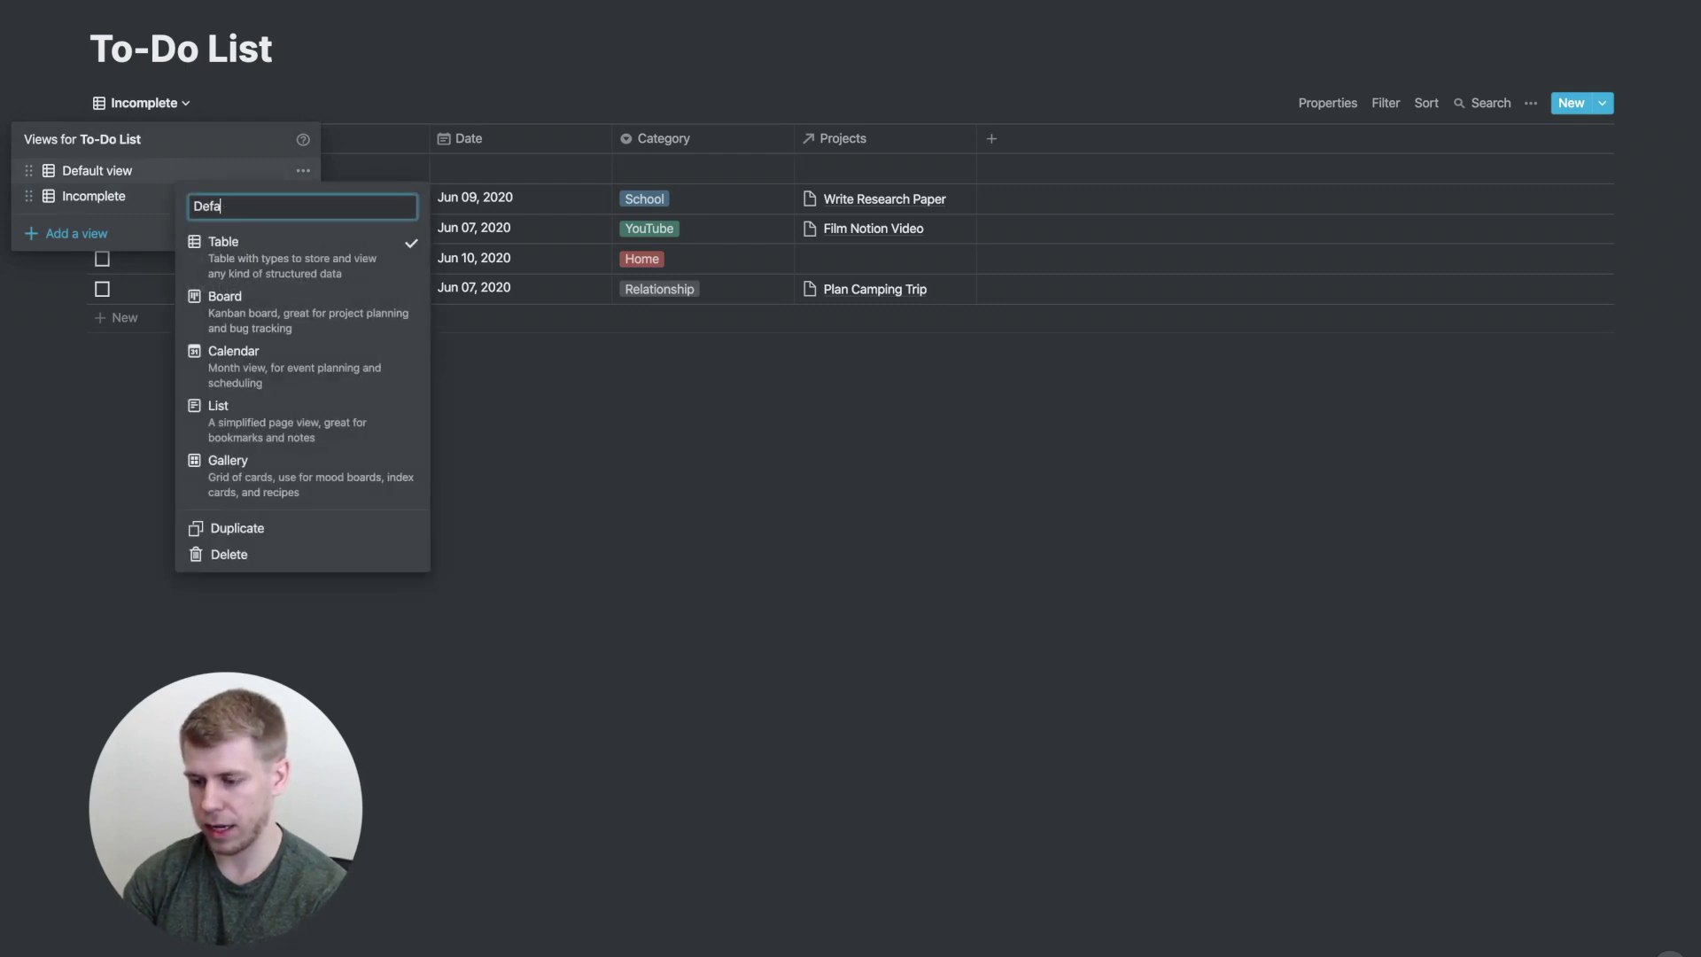
text(Complete)
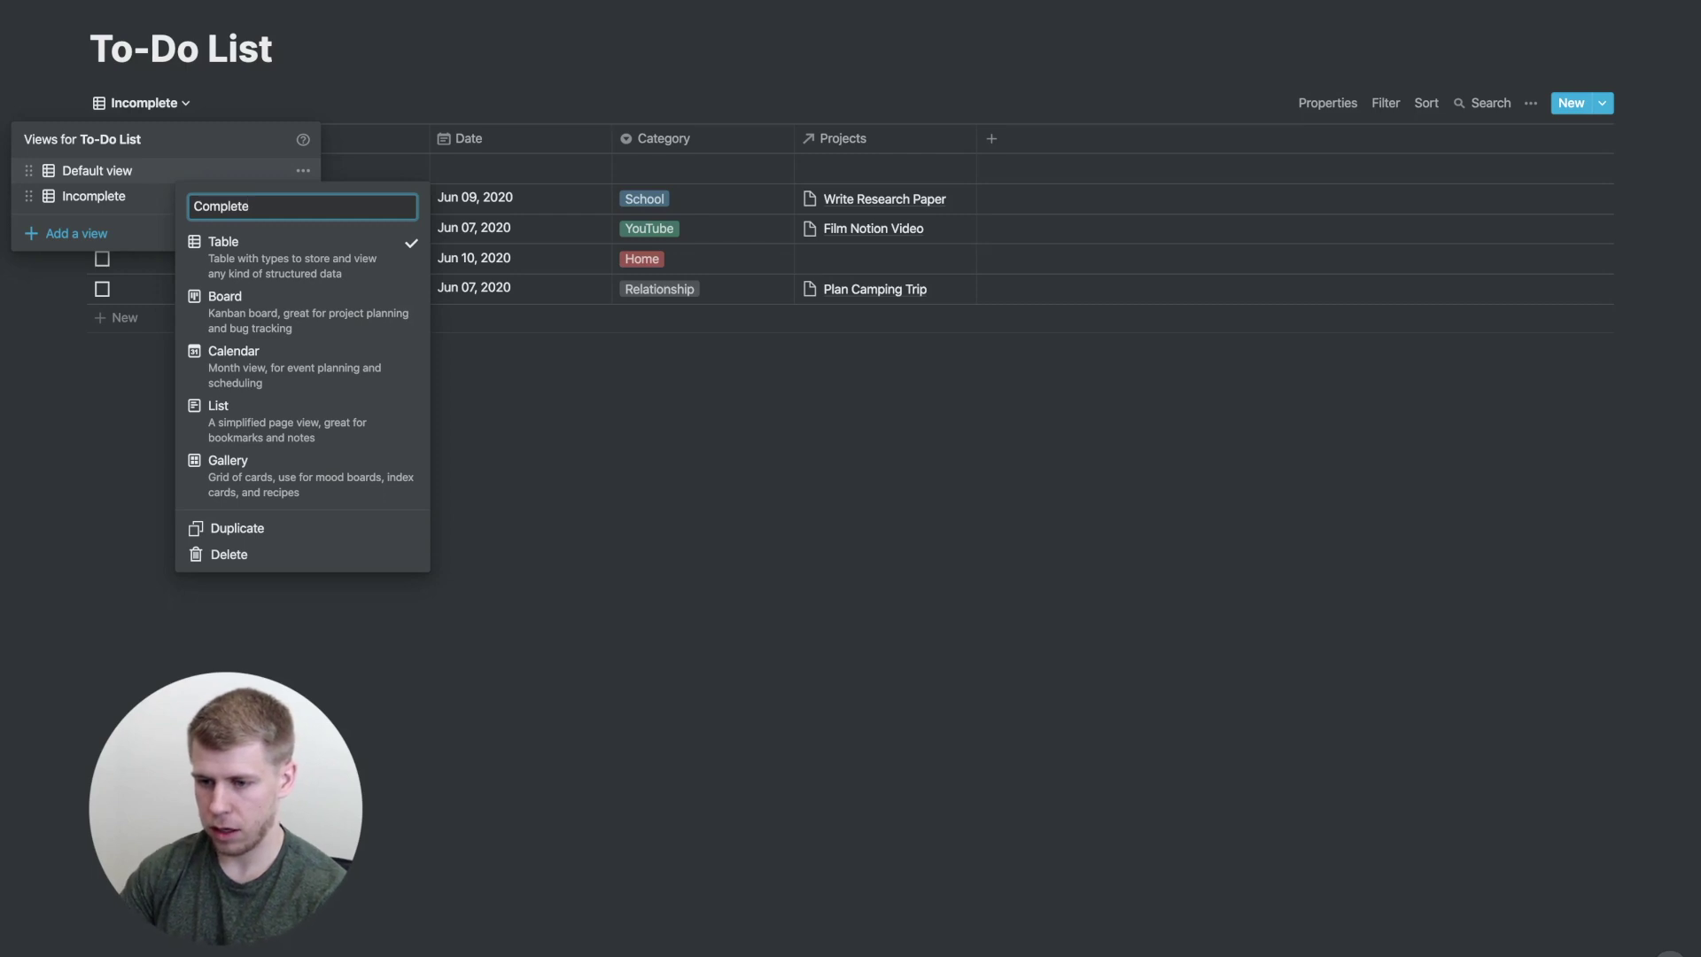
key(Return)
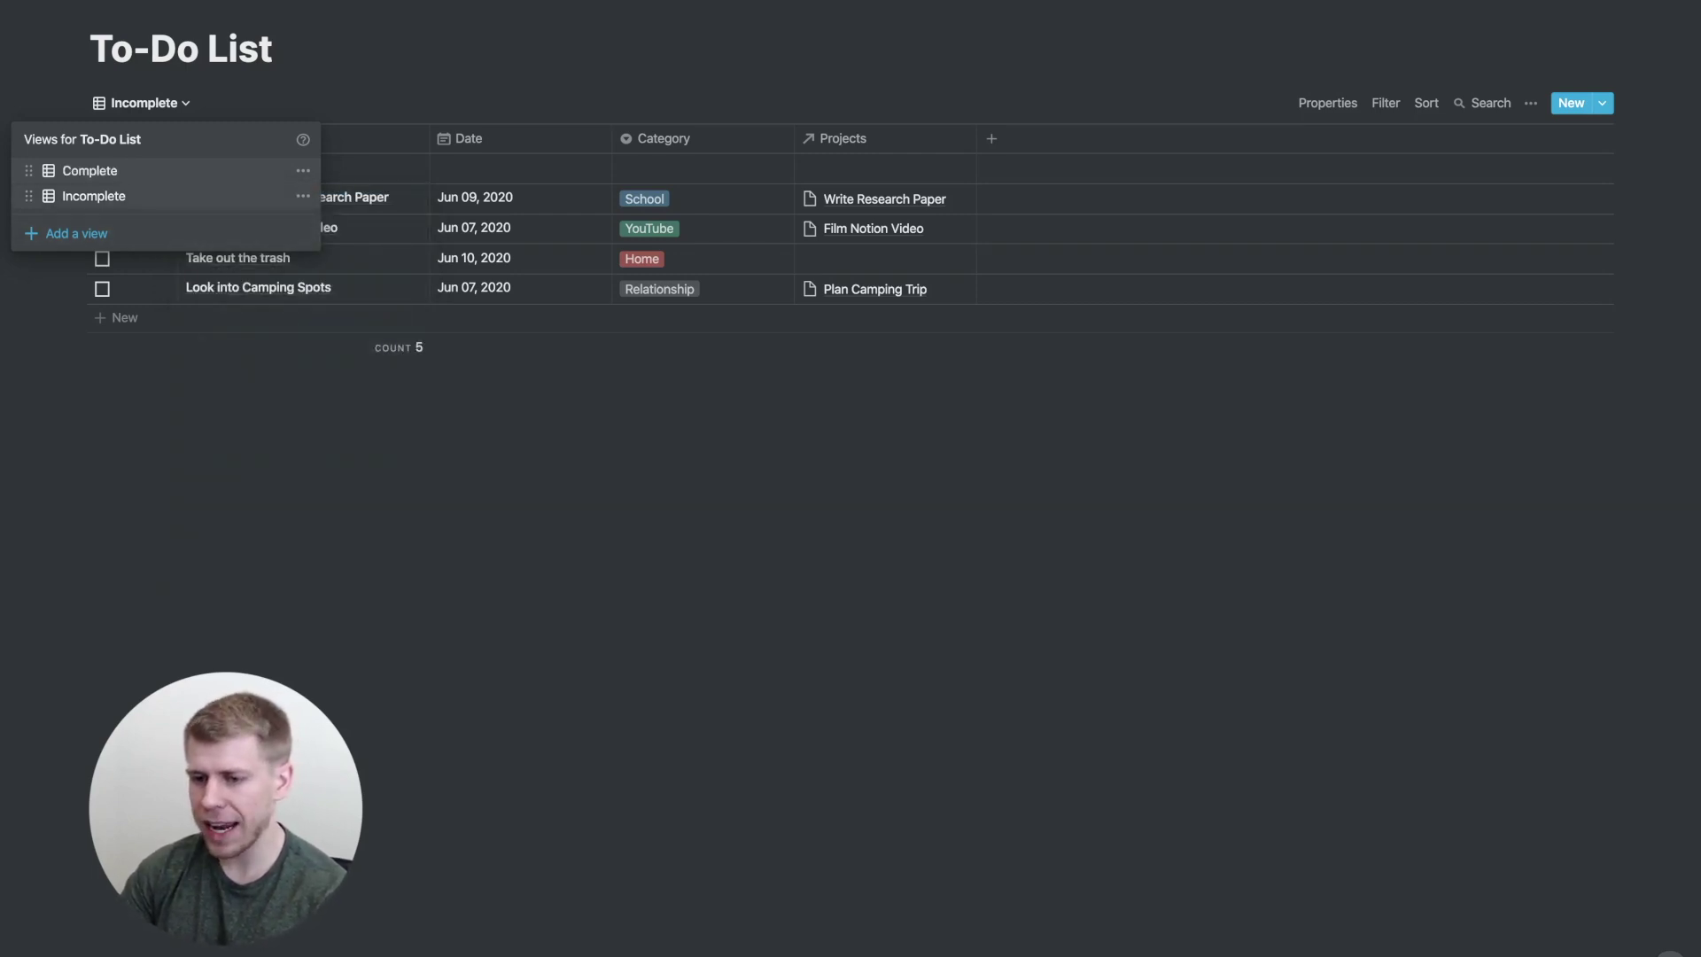
key(Escape)
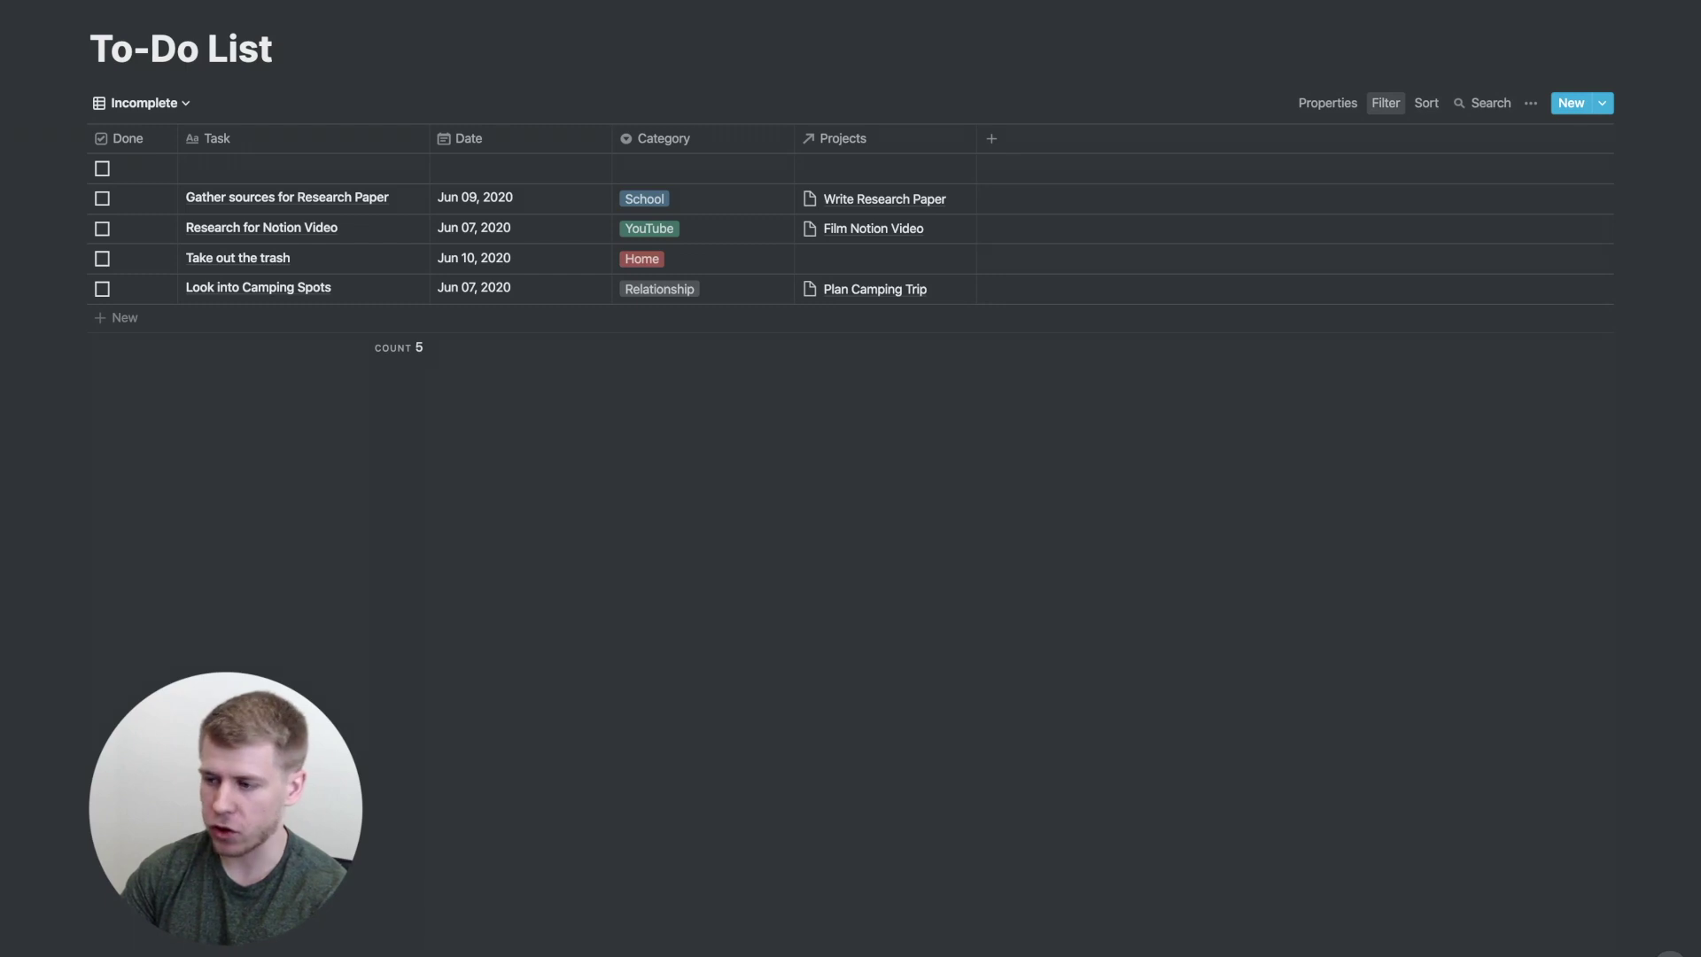
Filter the Incomplete view to Done unchecked and delete the empty first row
click(1386, 103)
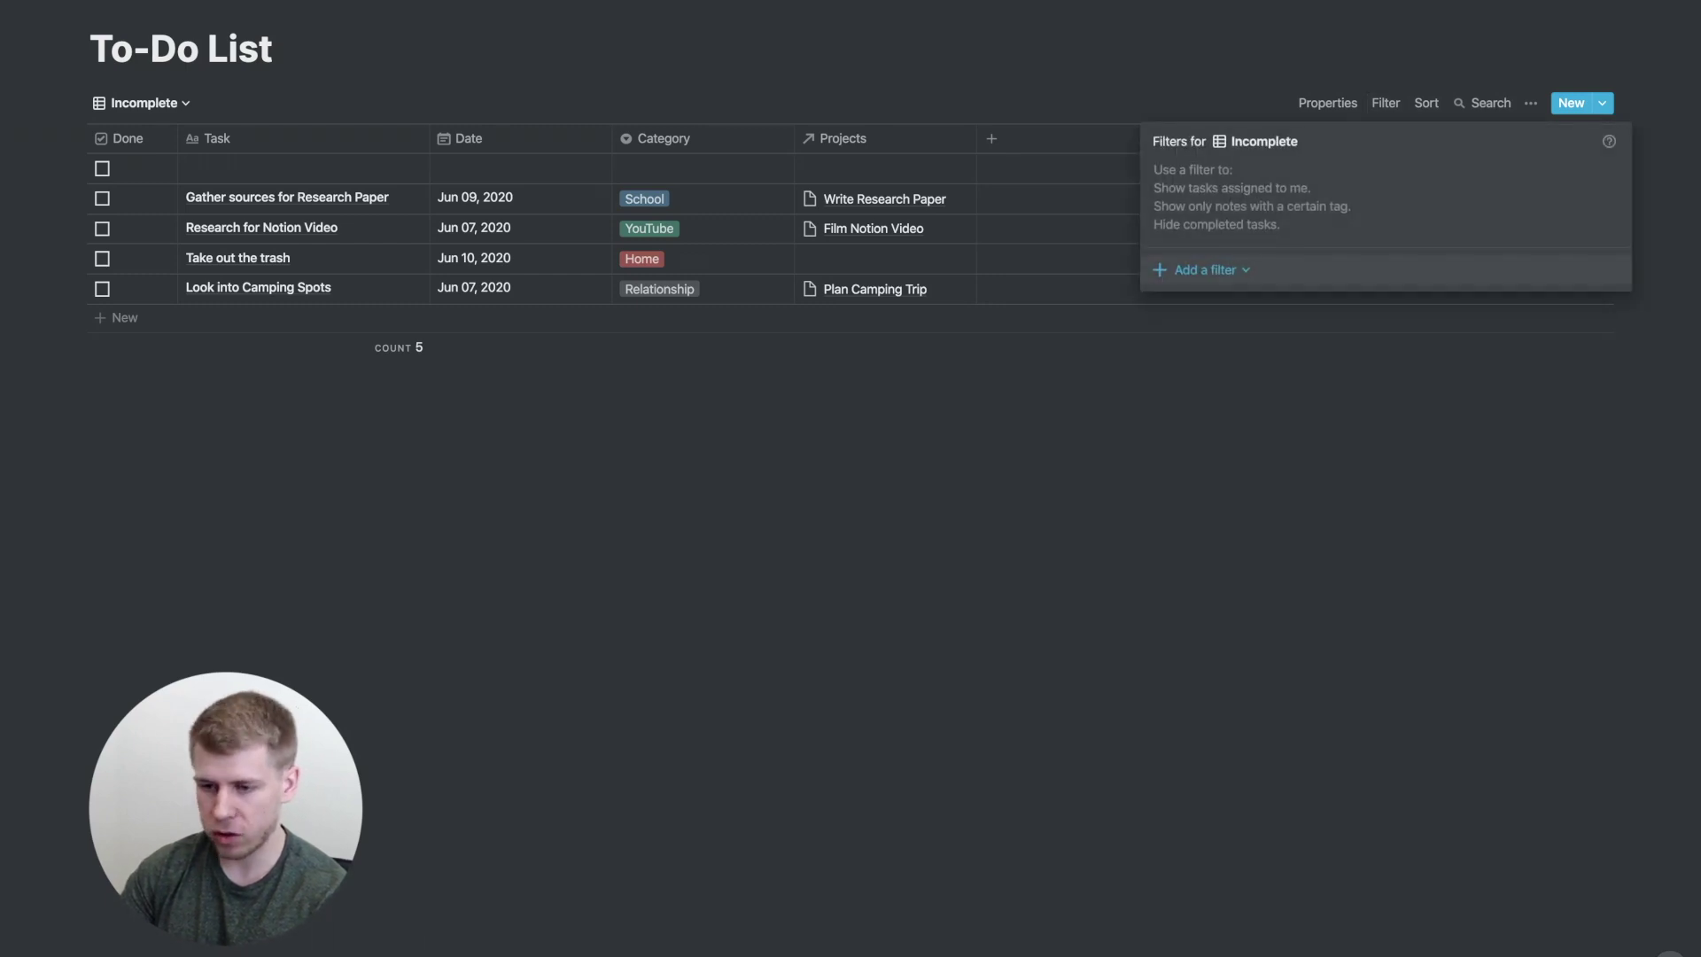
click(1203, 269)
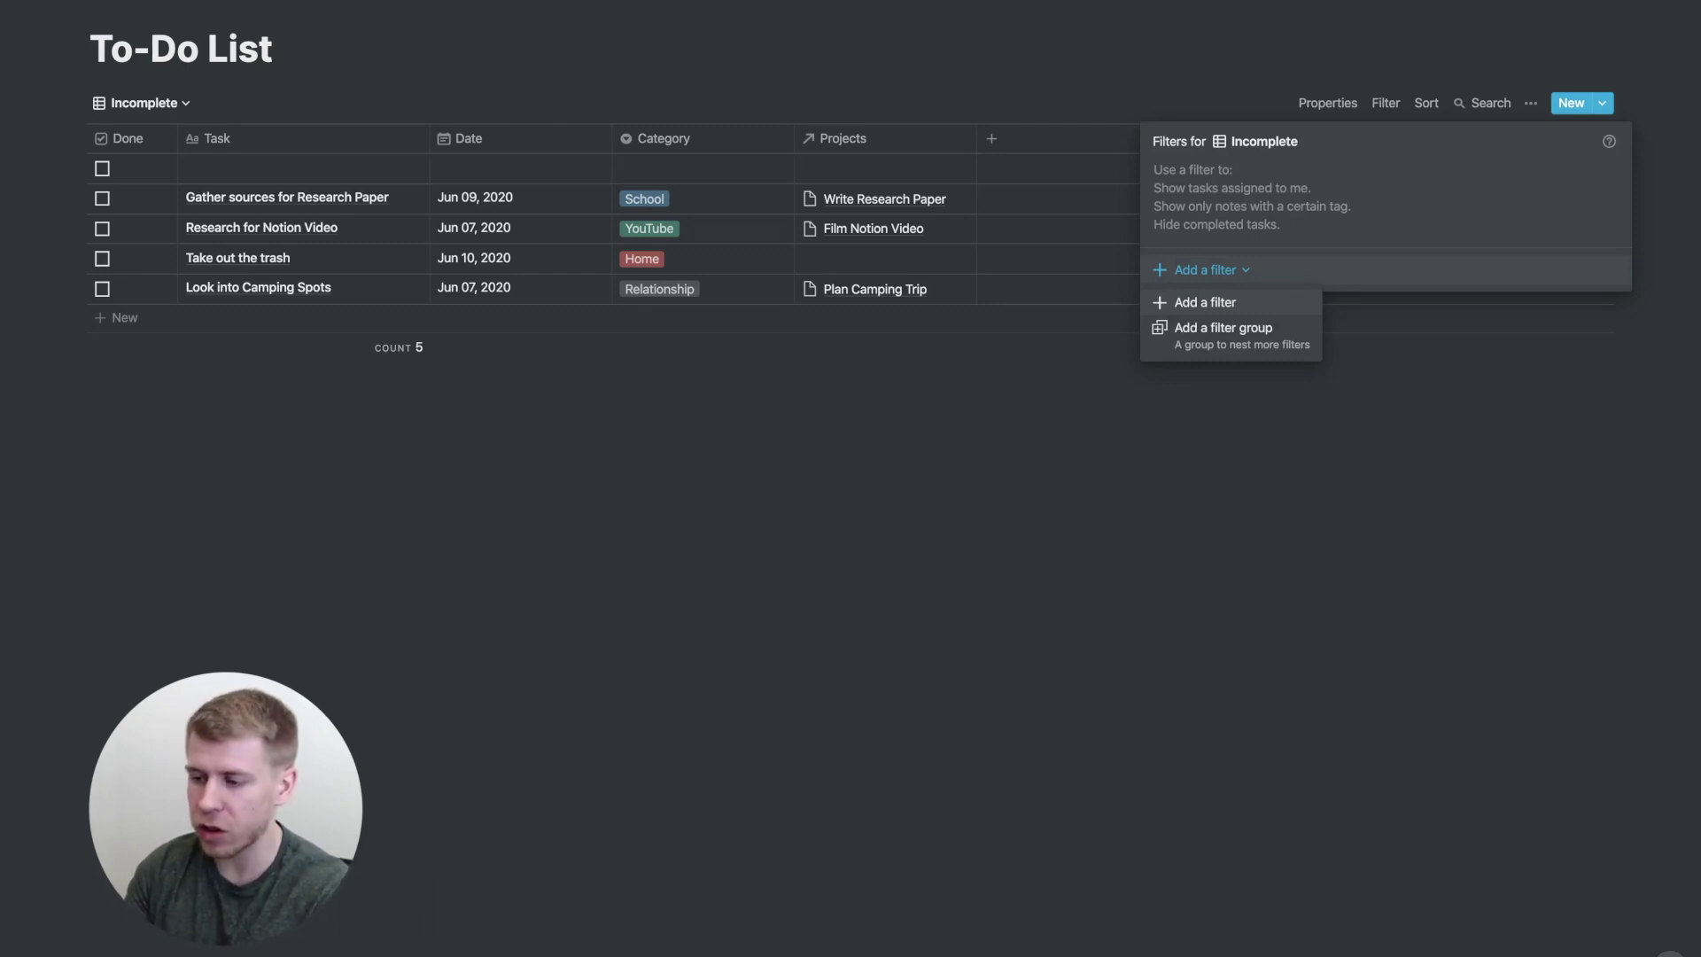
key(Return)
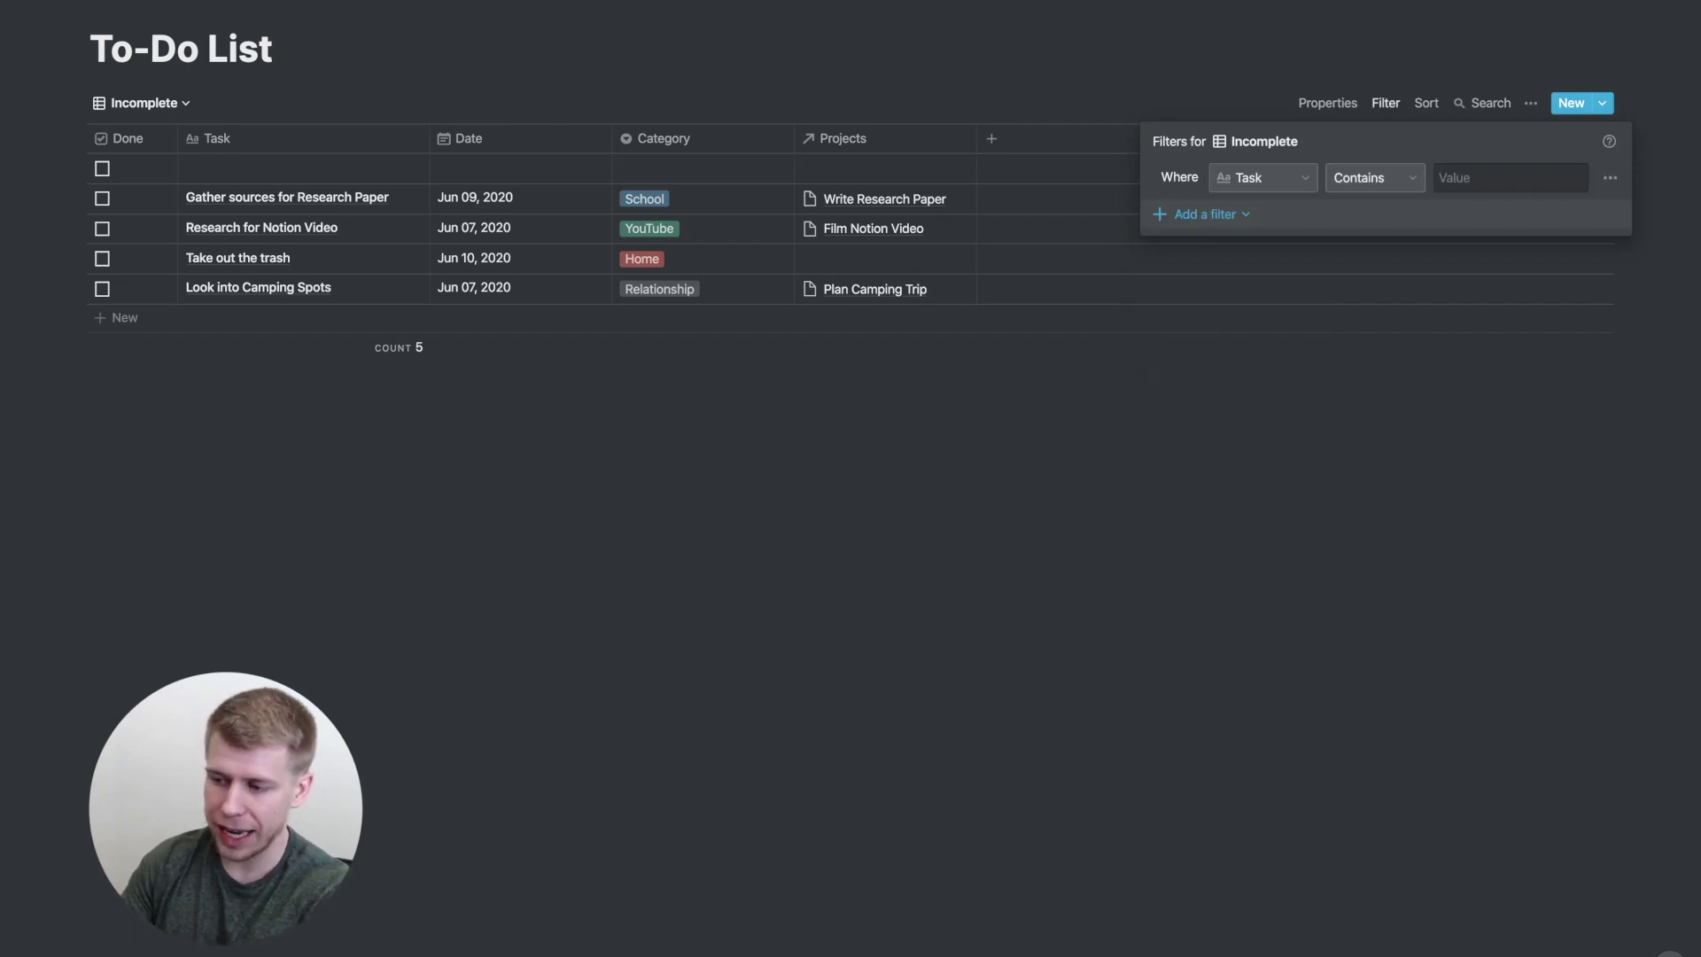
click(1205, 214)
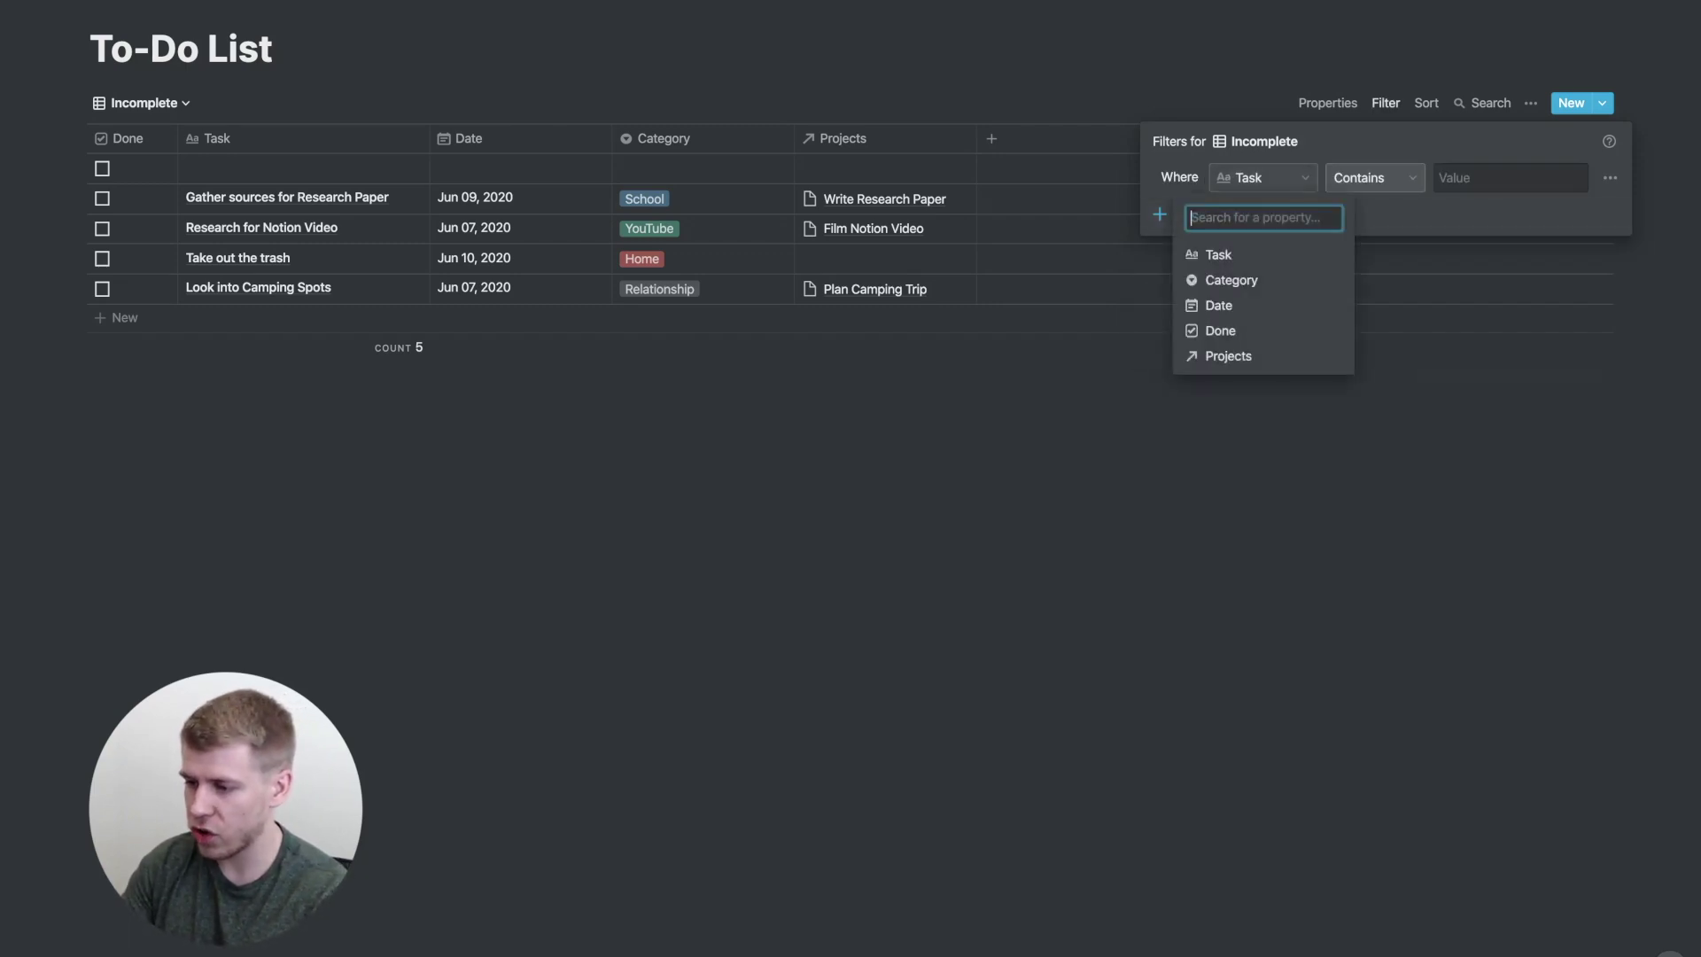
key(Down)
key(Down)
key(Return)
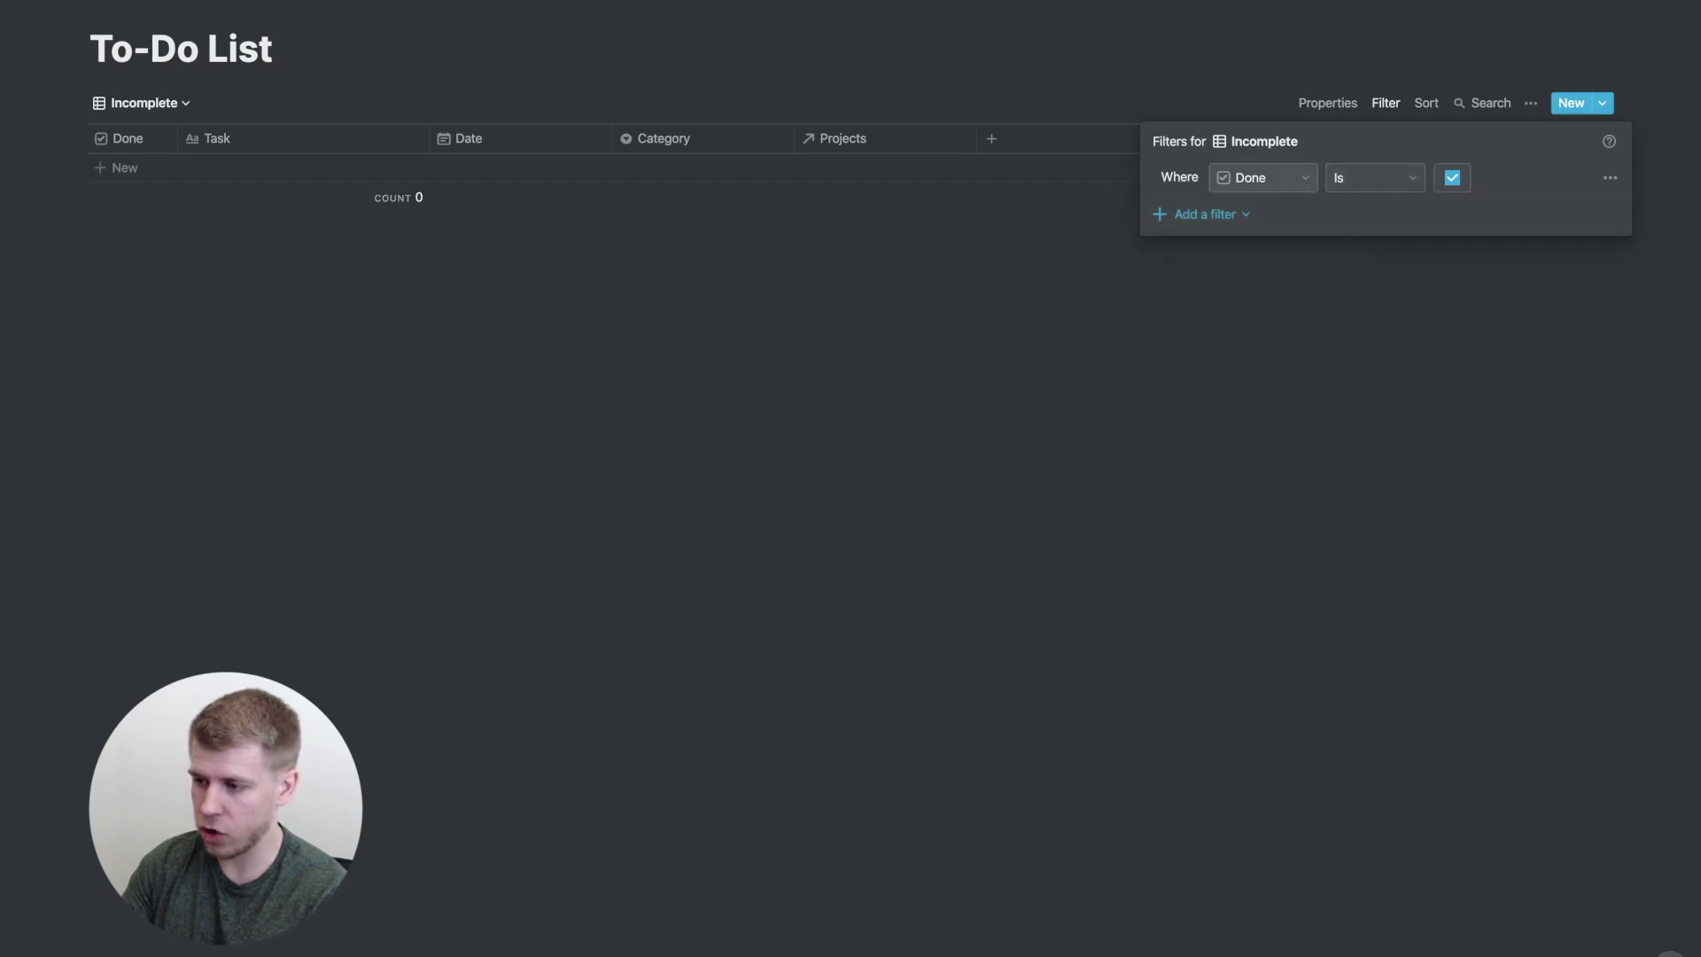
click(1452, 178)
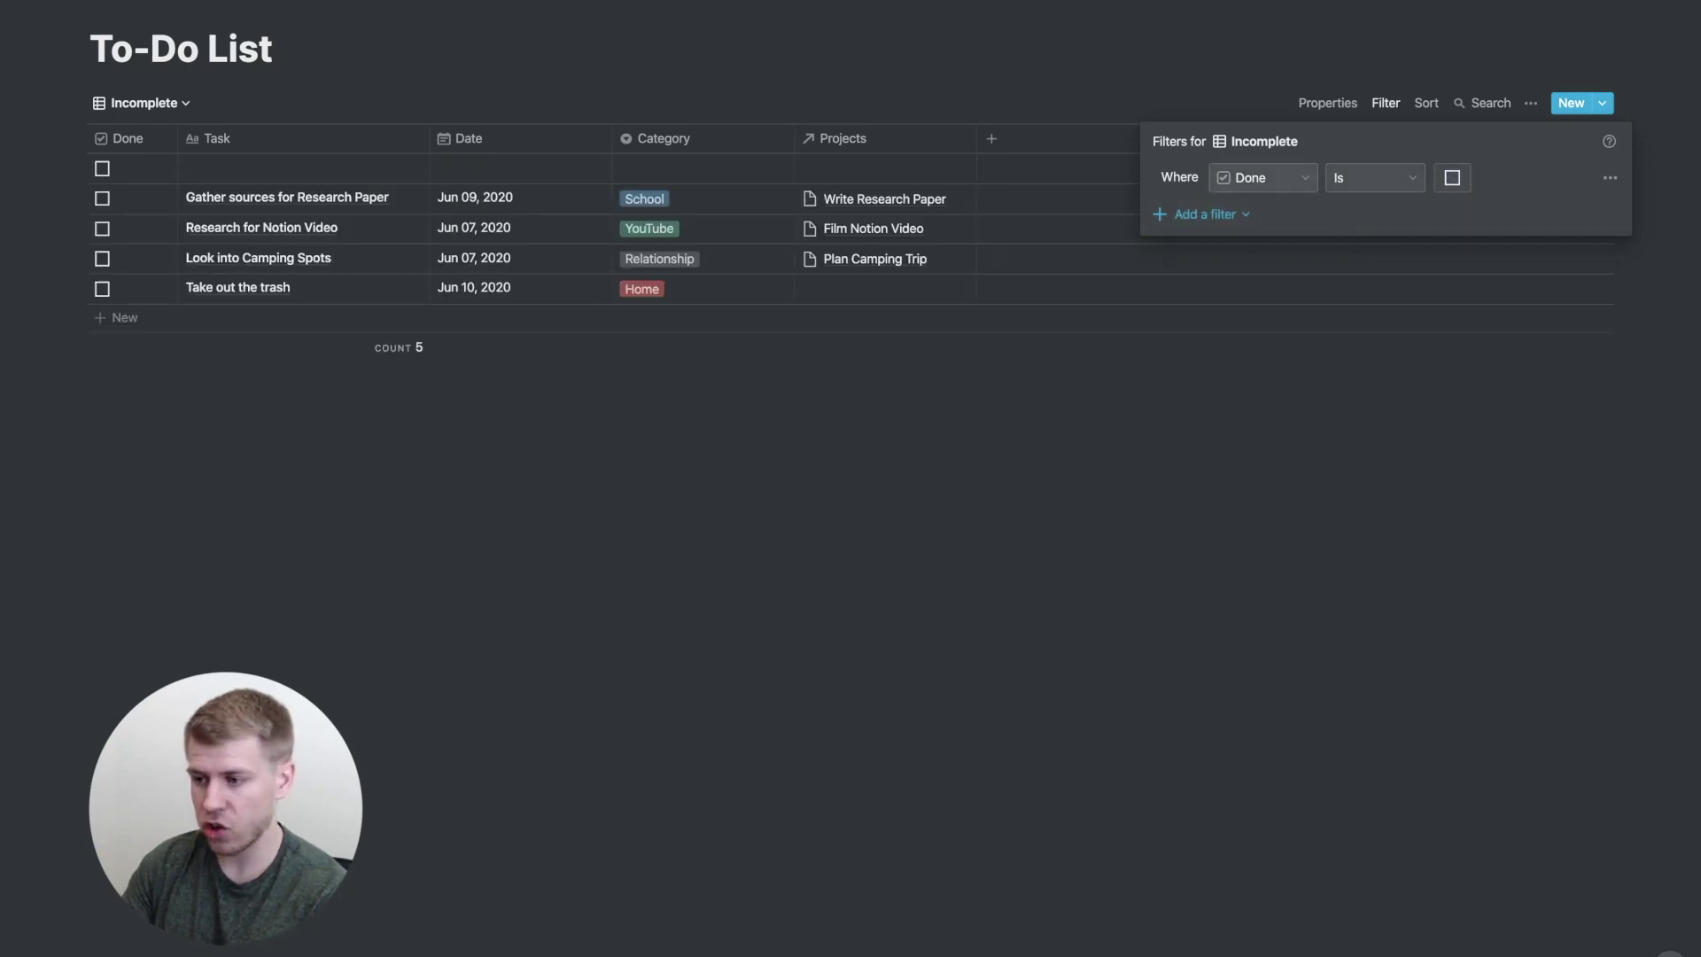
key(Escape)
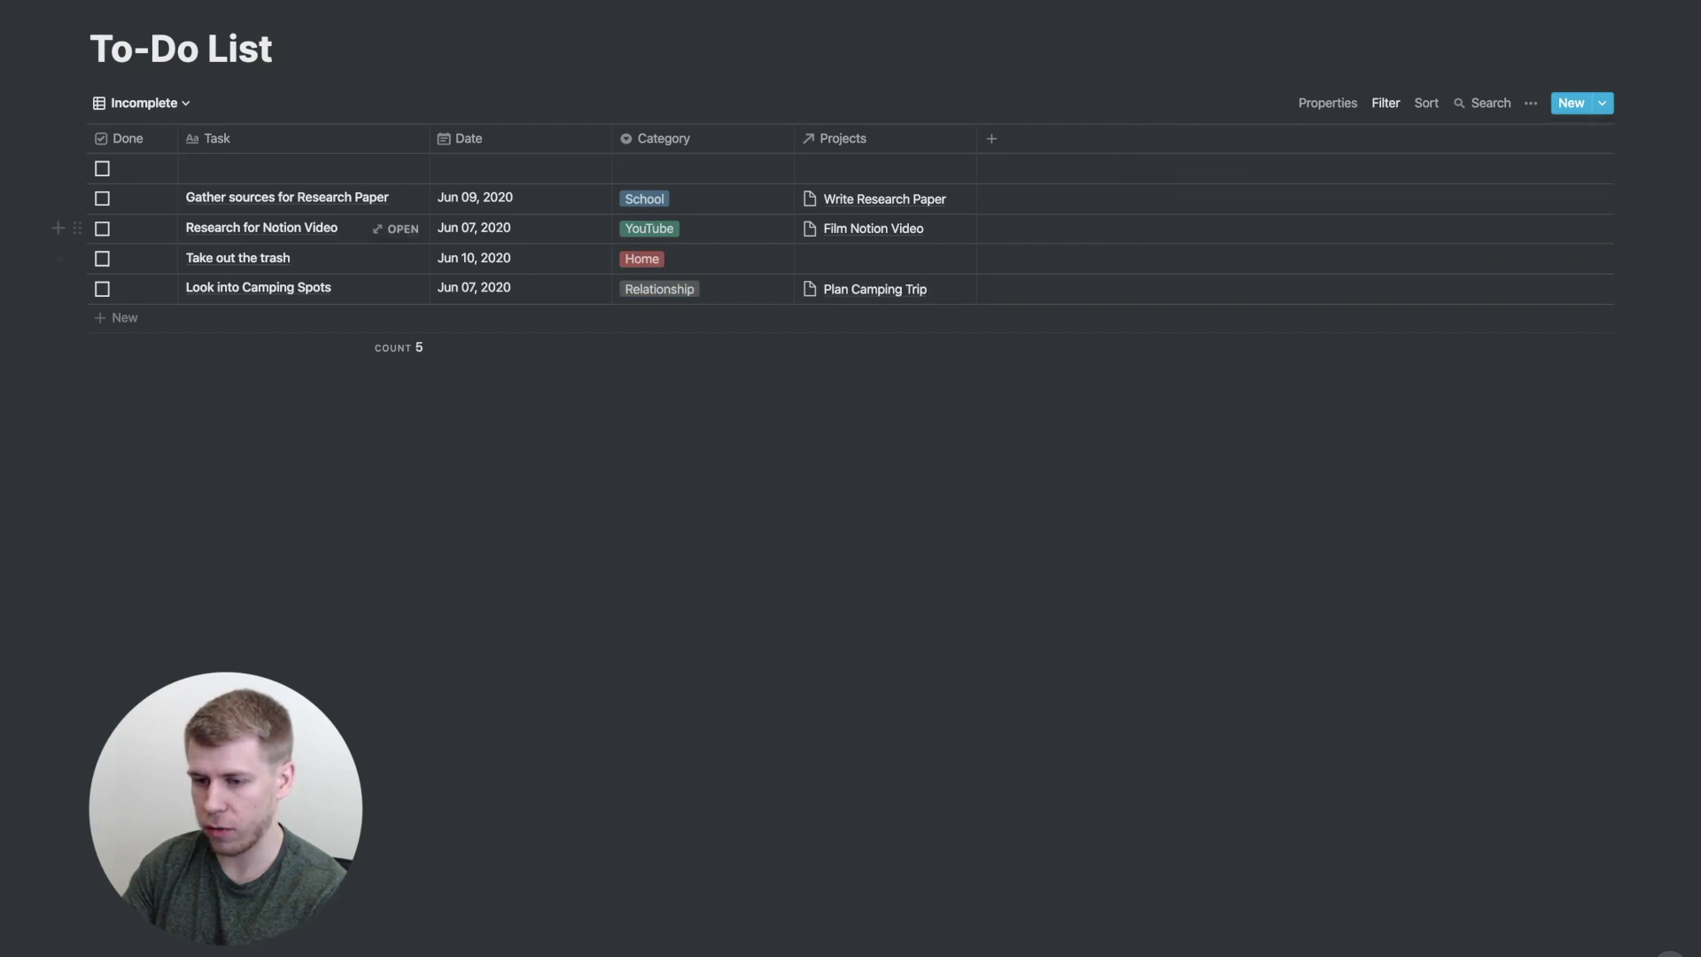
right_click(252, 169)
key(Delete)
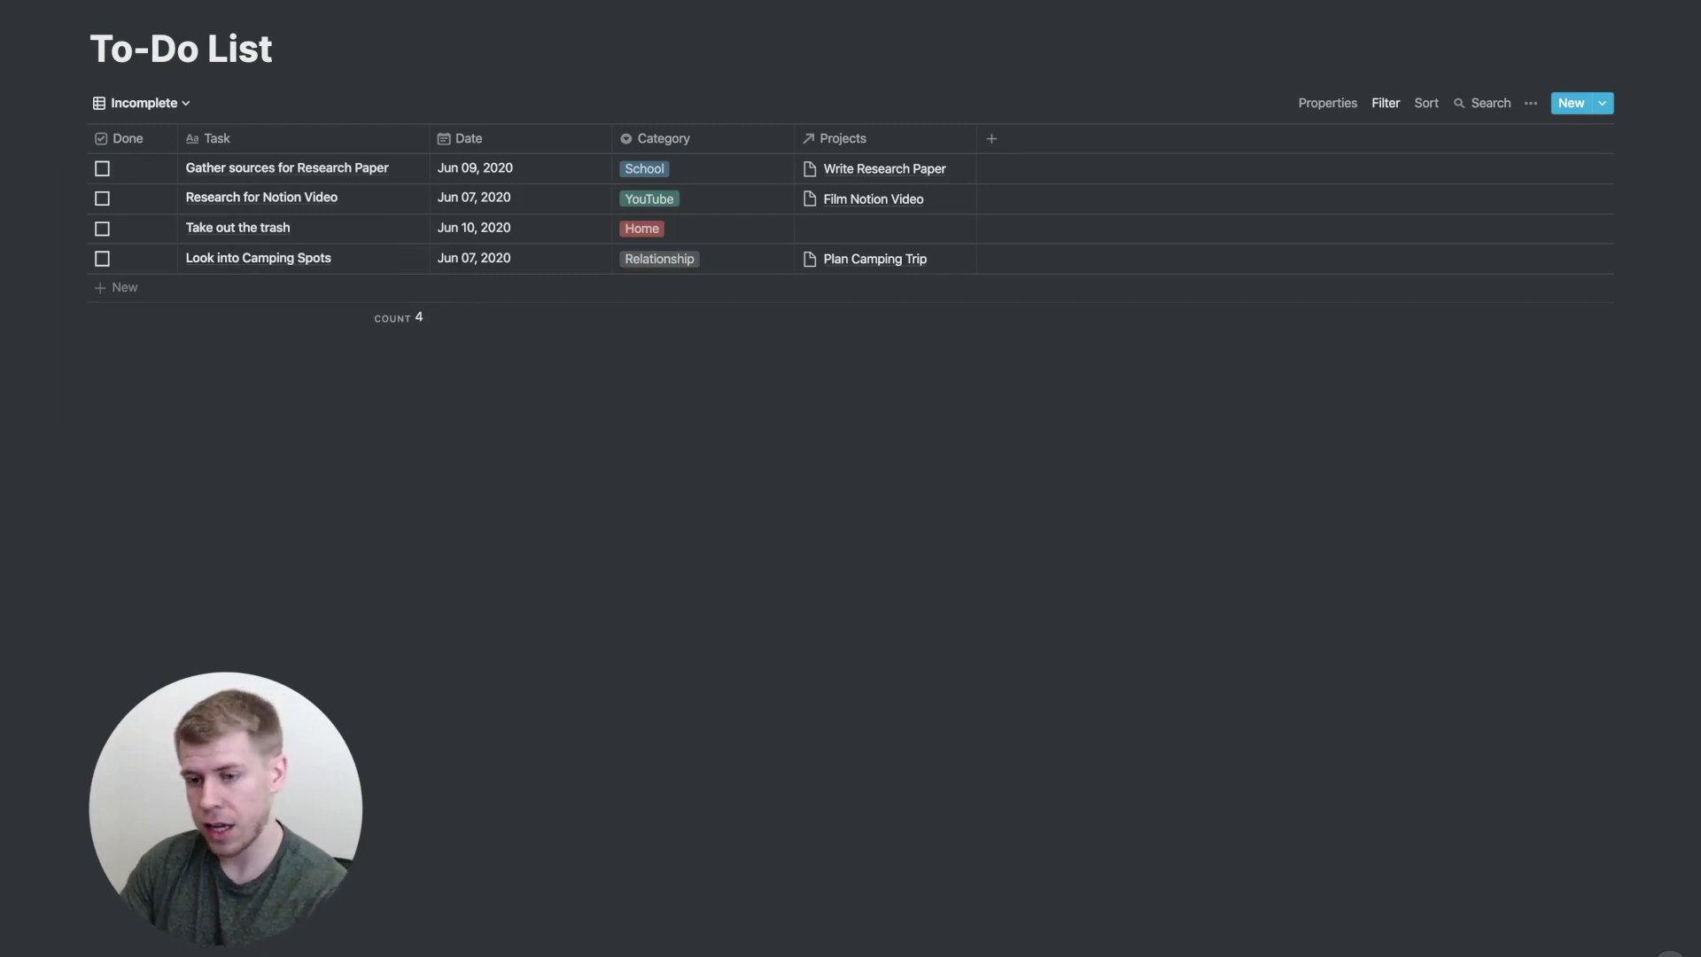
In the Complete view, add a filter showing only tasks where Done is checked
click(142, 103)
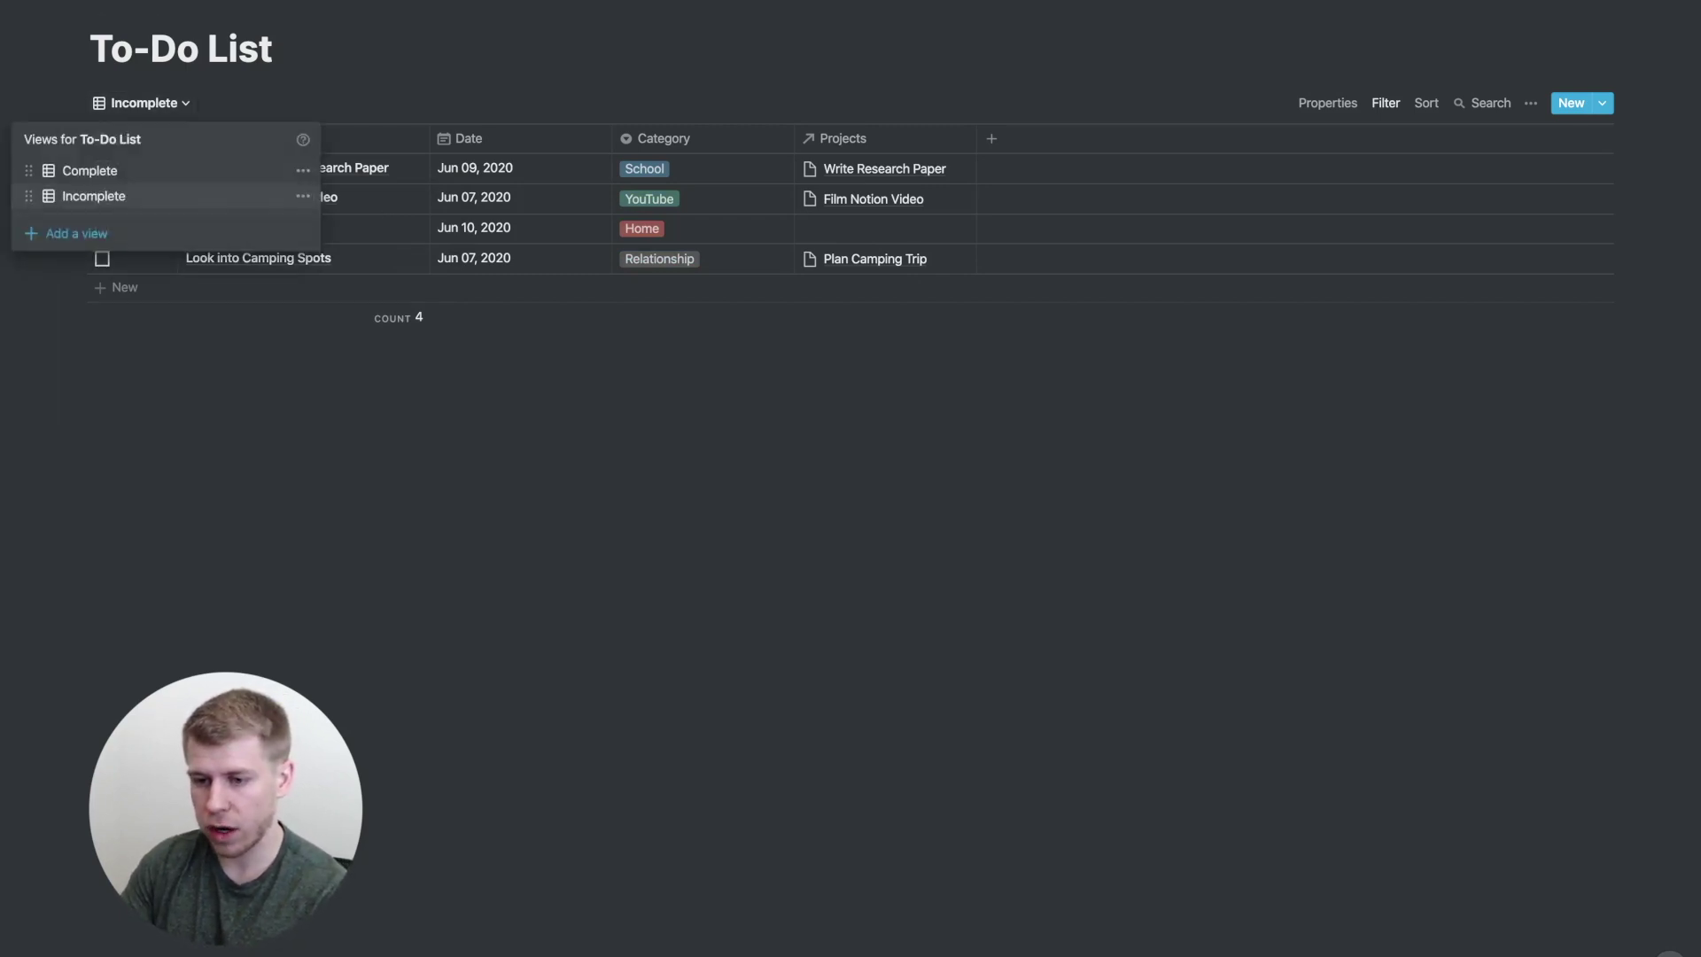
click(89, 170)
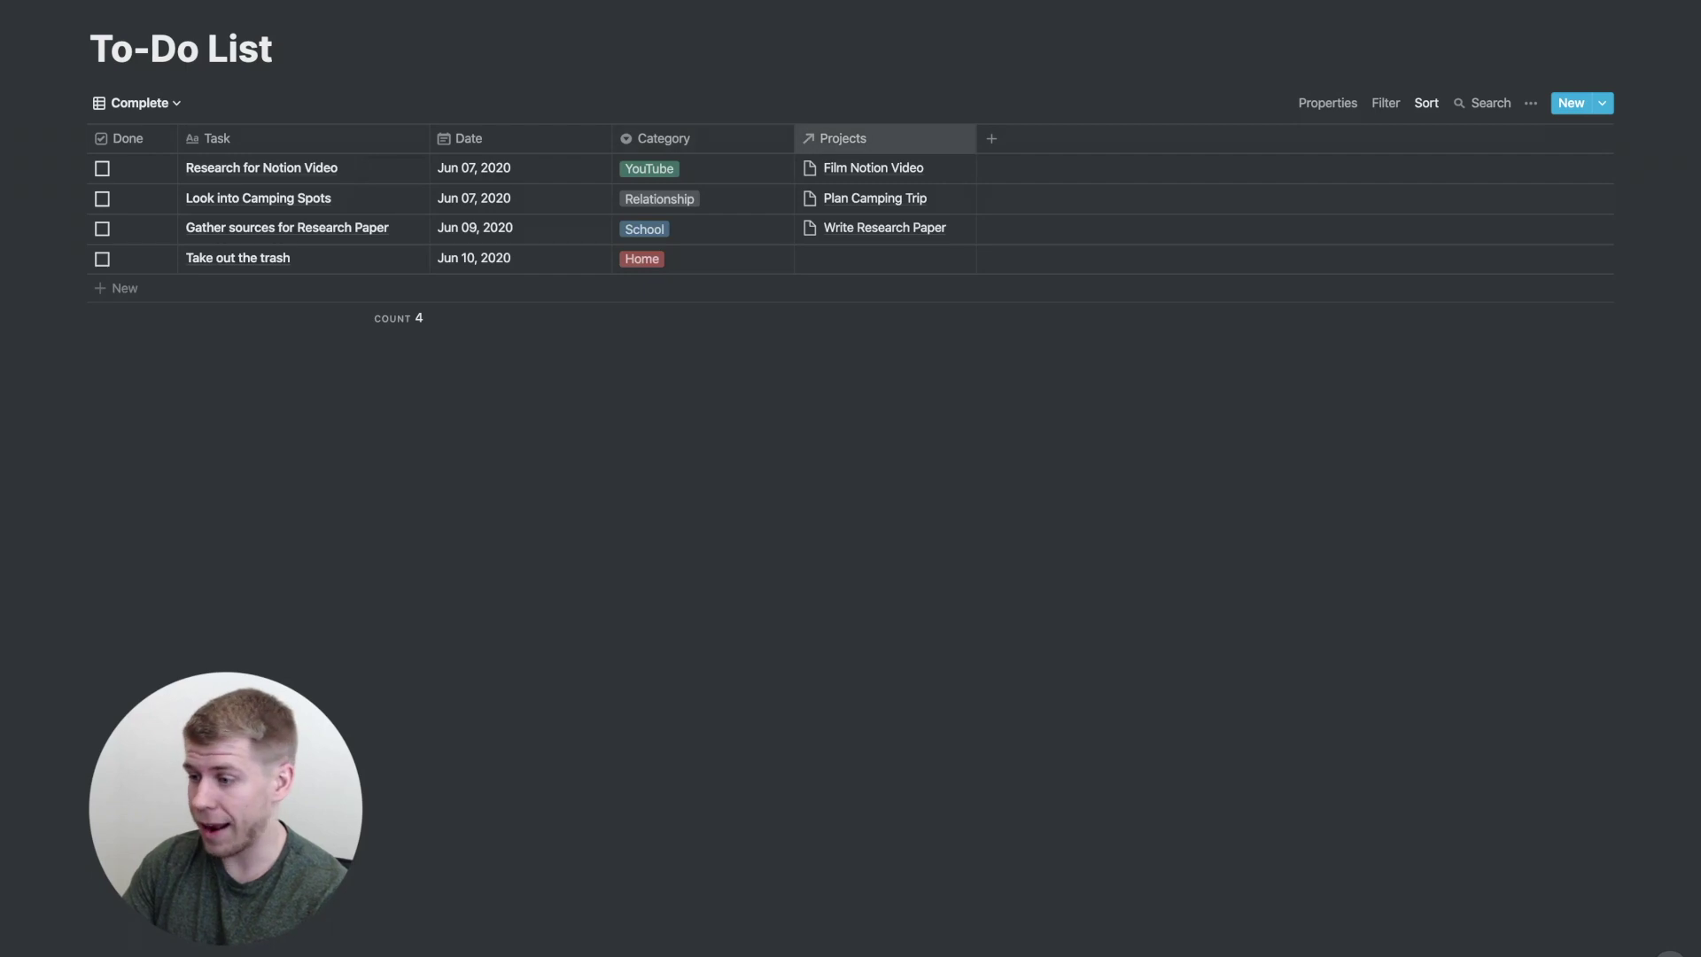
click(1385, 103)
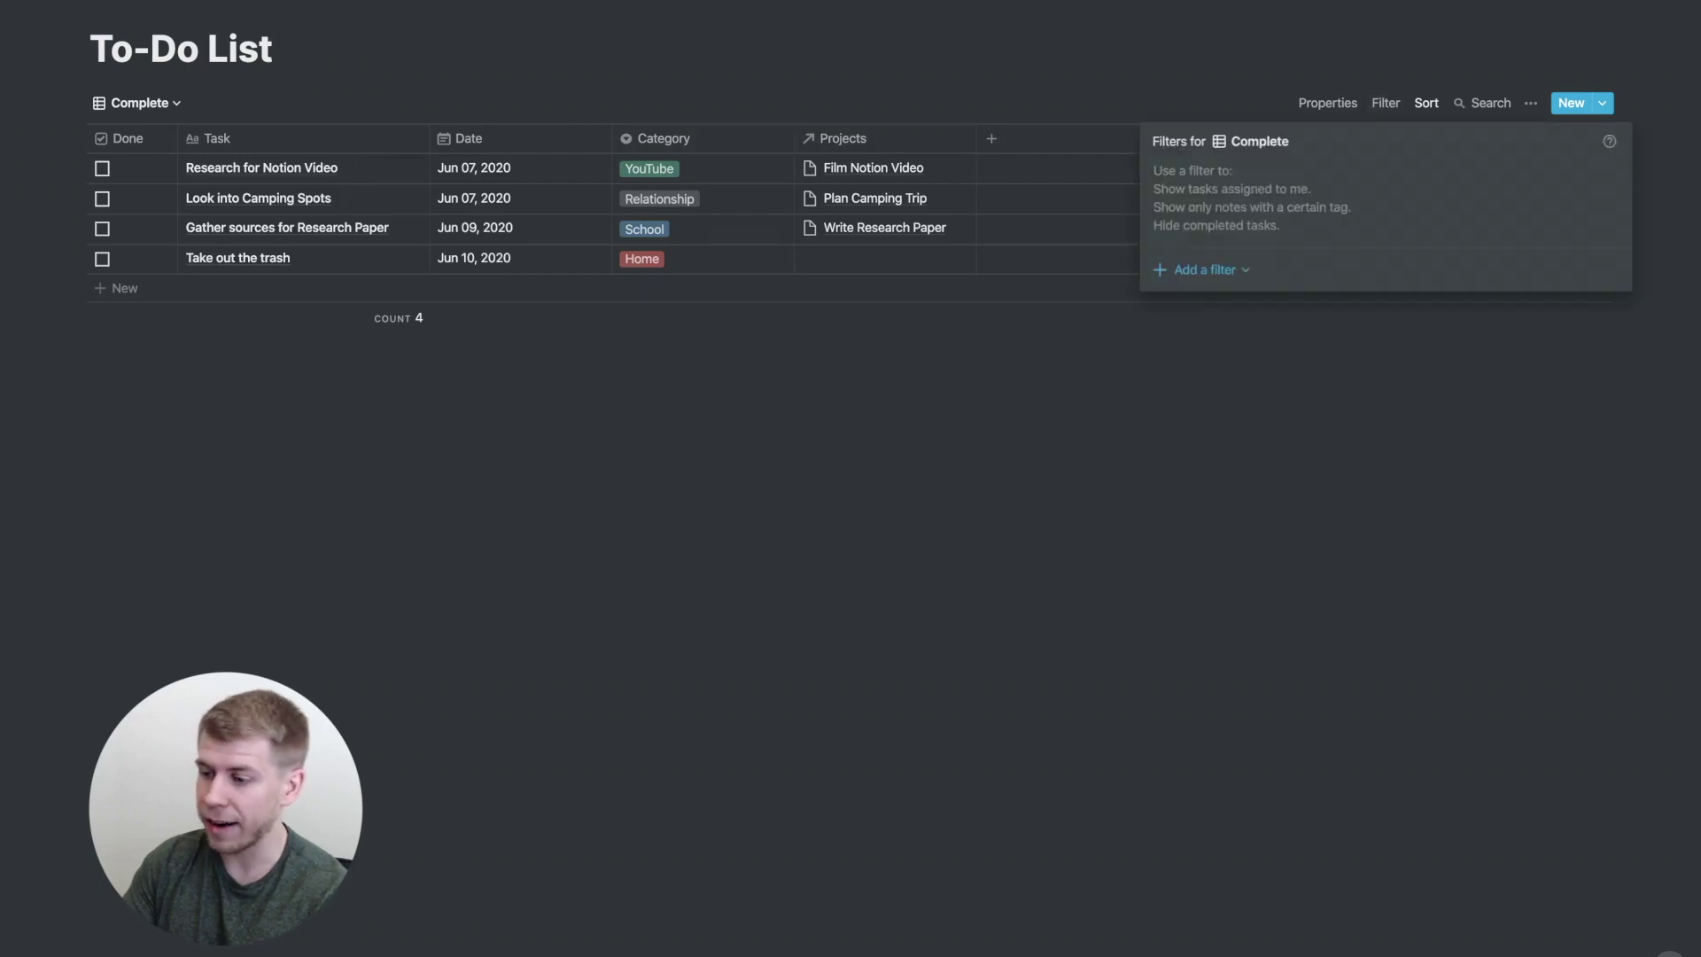
click(1204, 269)
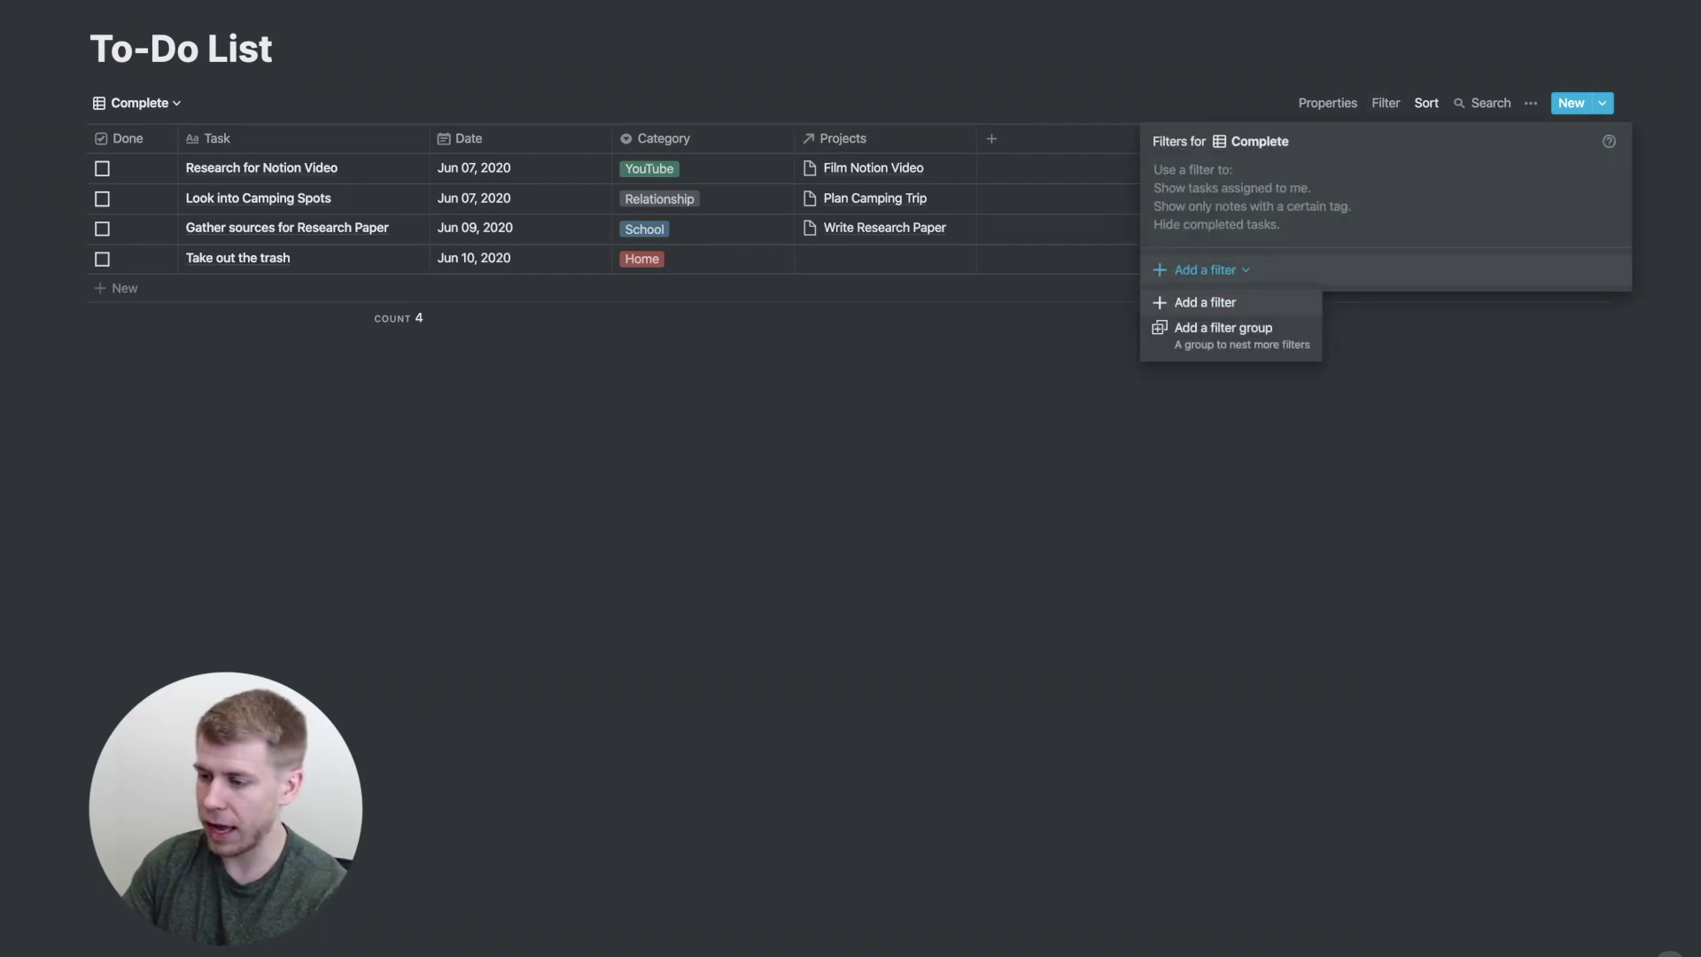
click(1205, 302)
click(1263, 177)
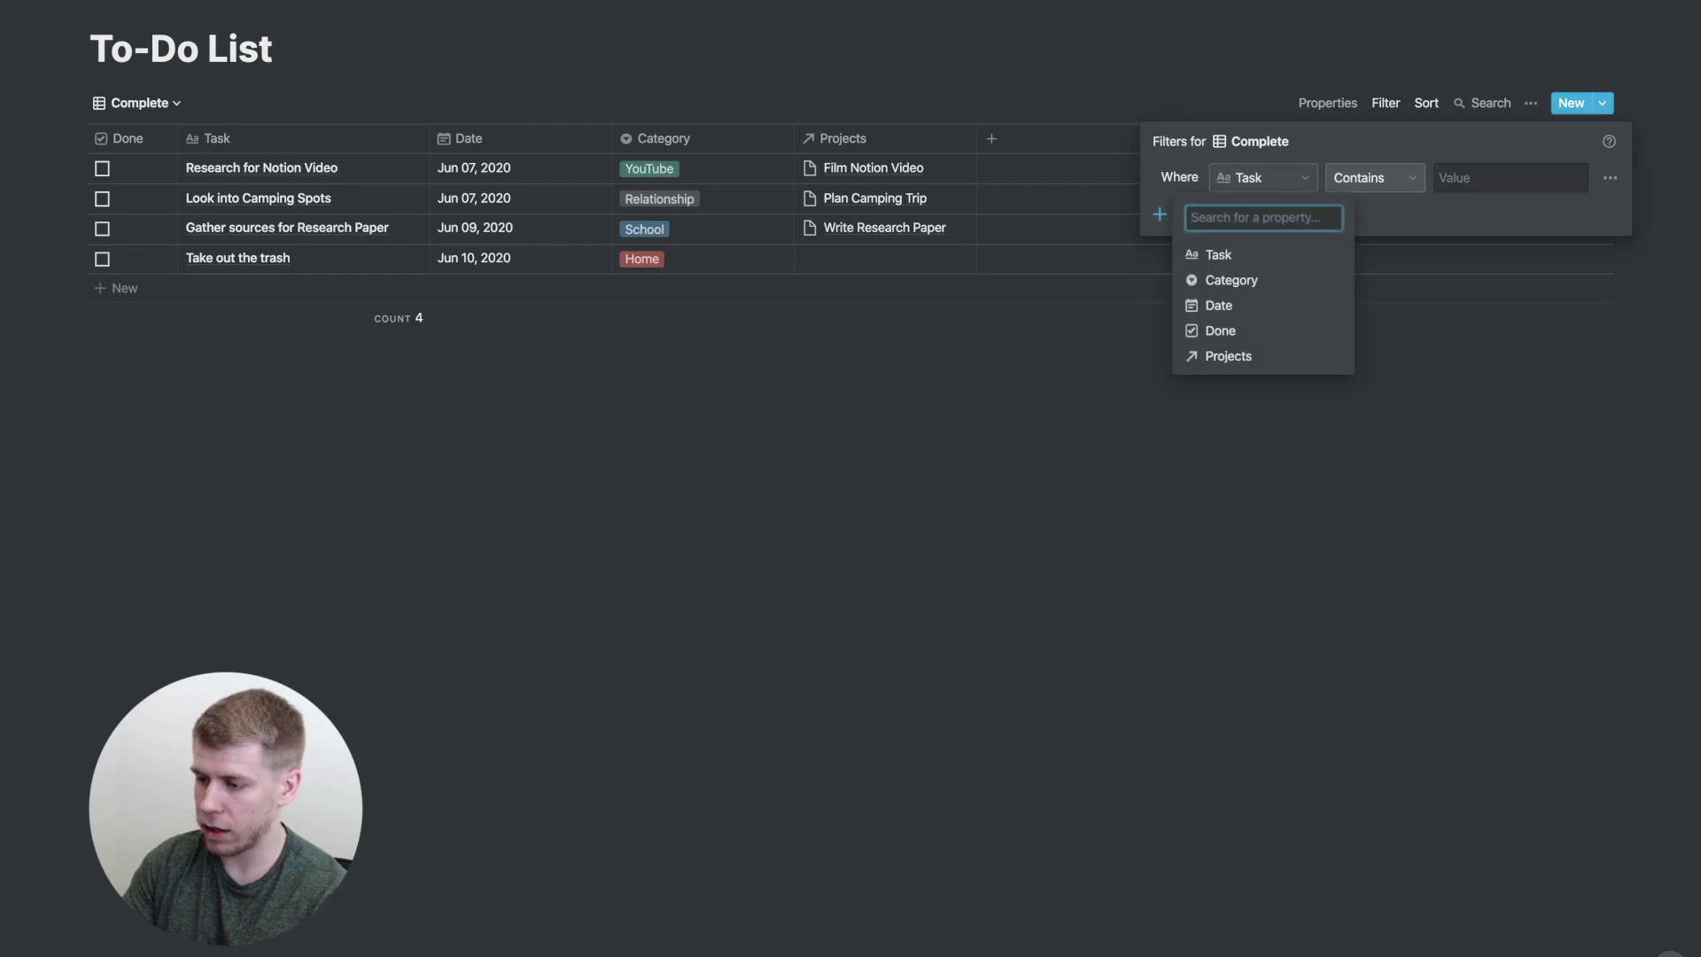
click(1232, 324)
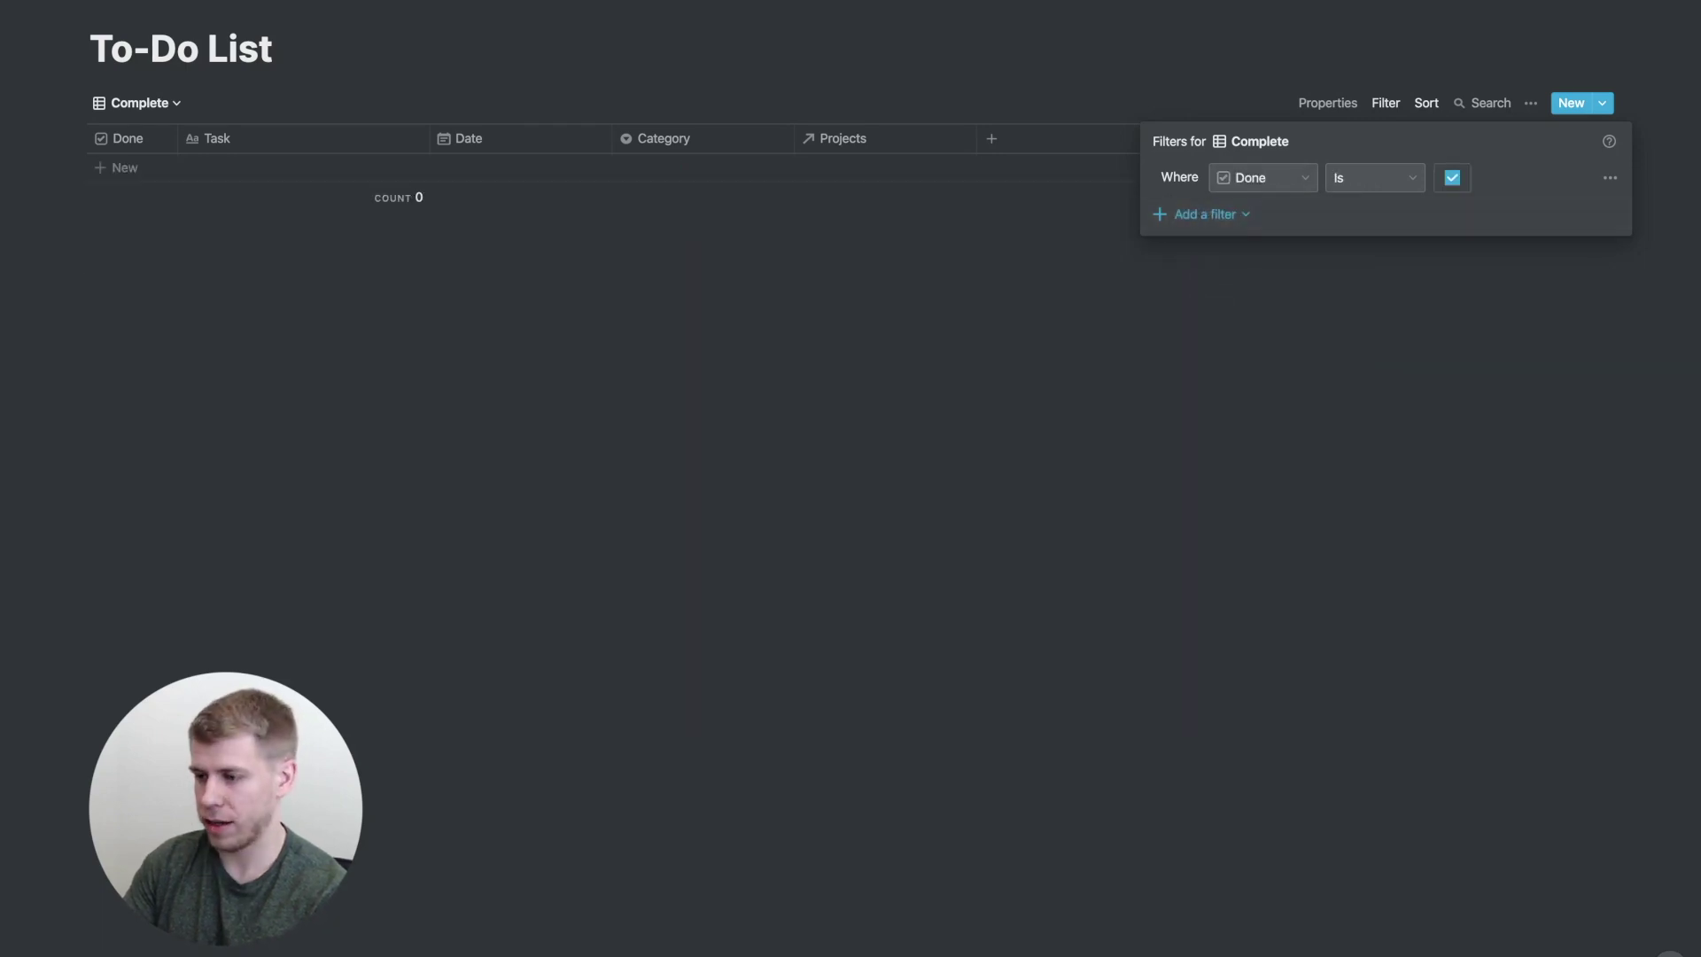
key(Escape)
In the Incomplete view, tick Gather sources for Research Paper and Research for Notion Video, then return to Complete
click(139, 103)
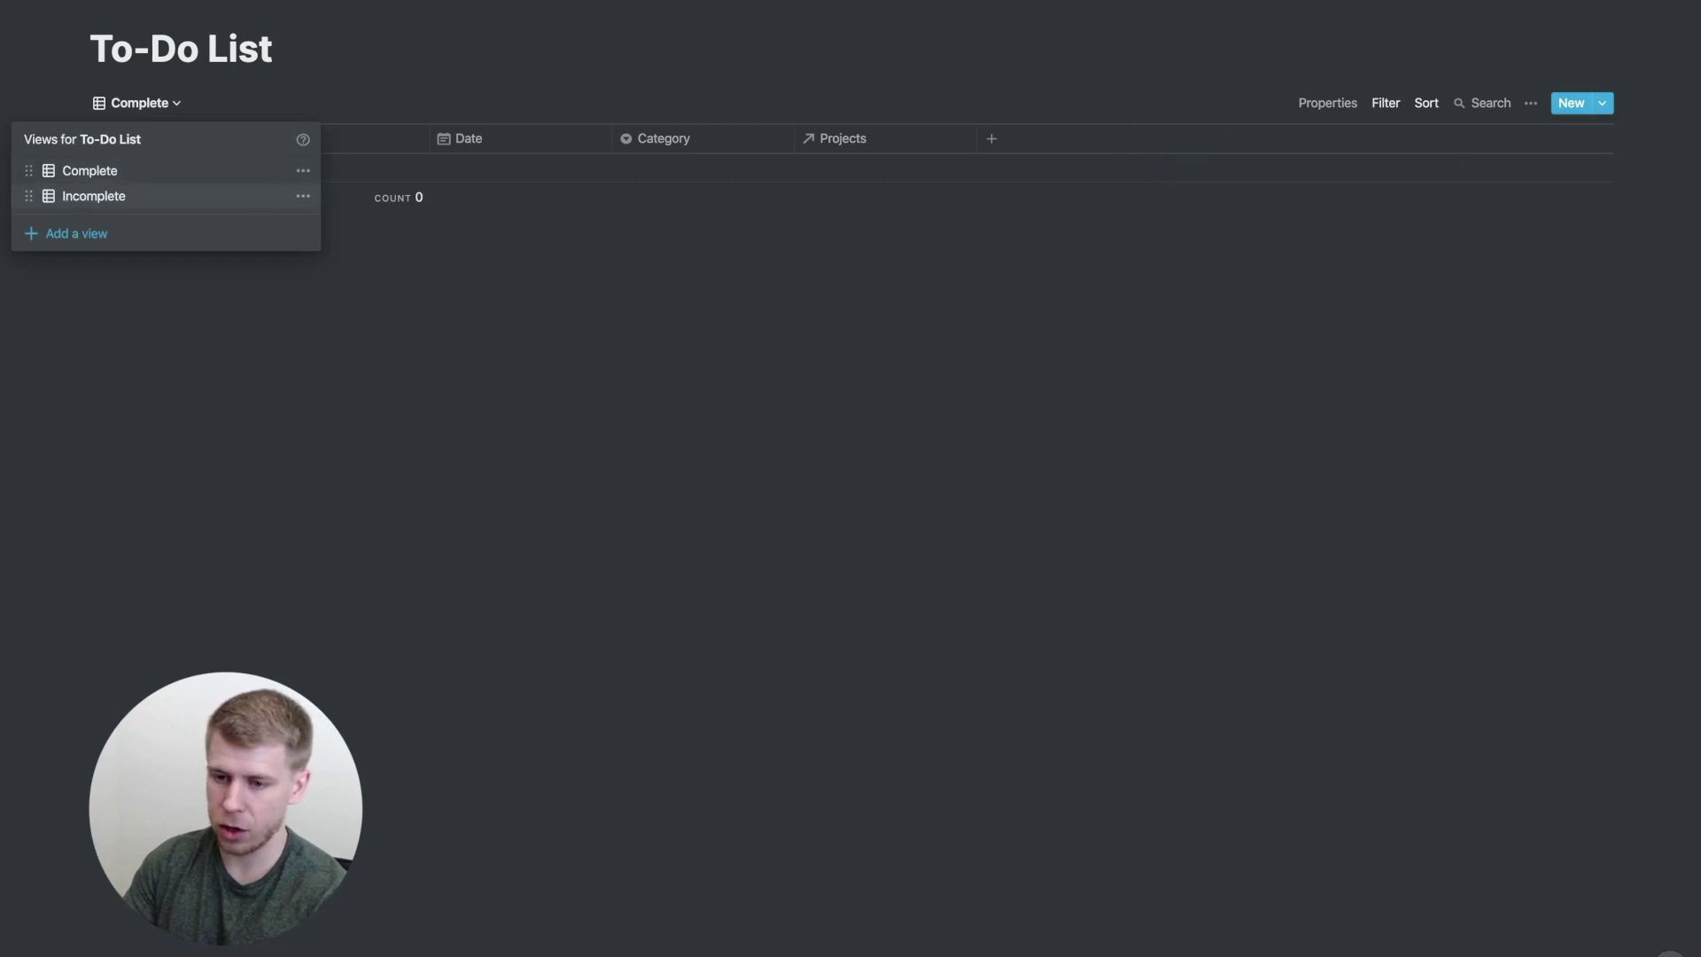
click(94, 196)
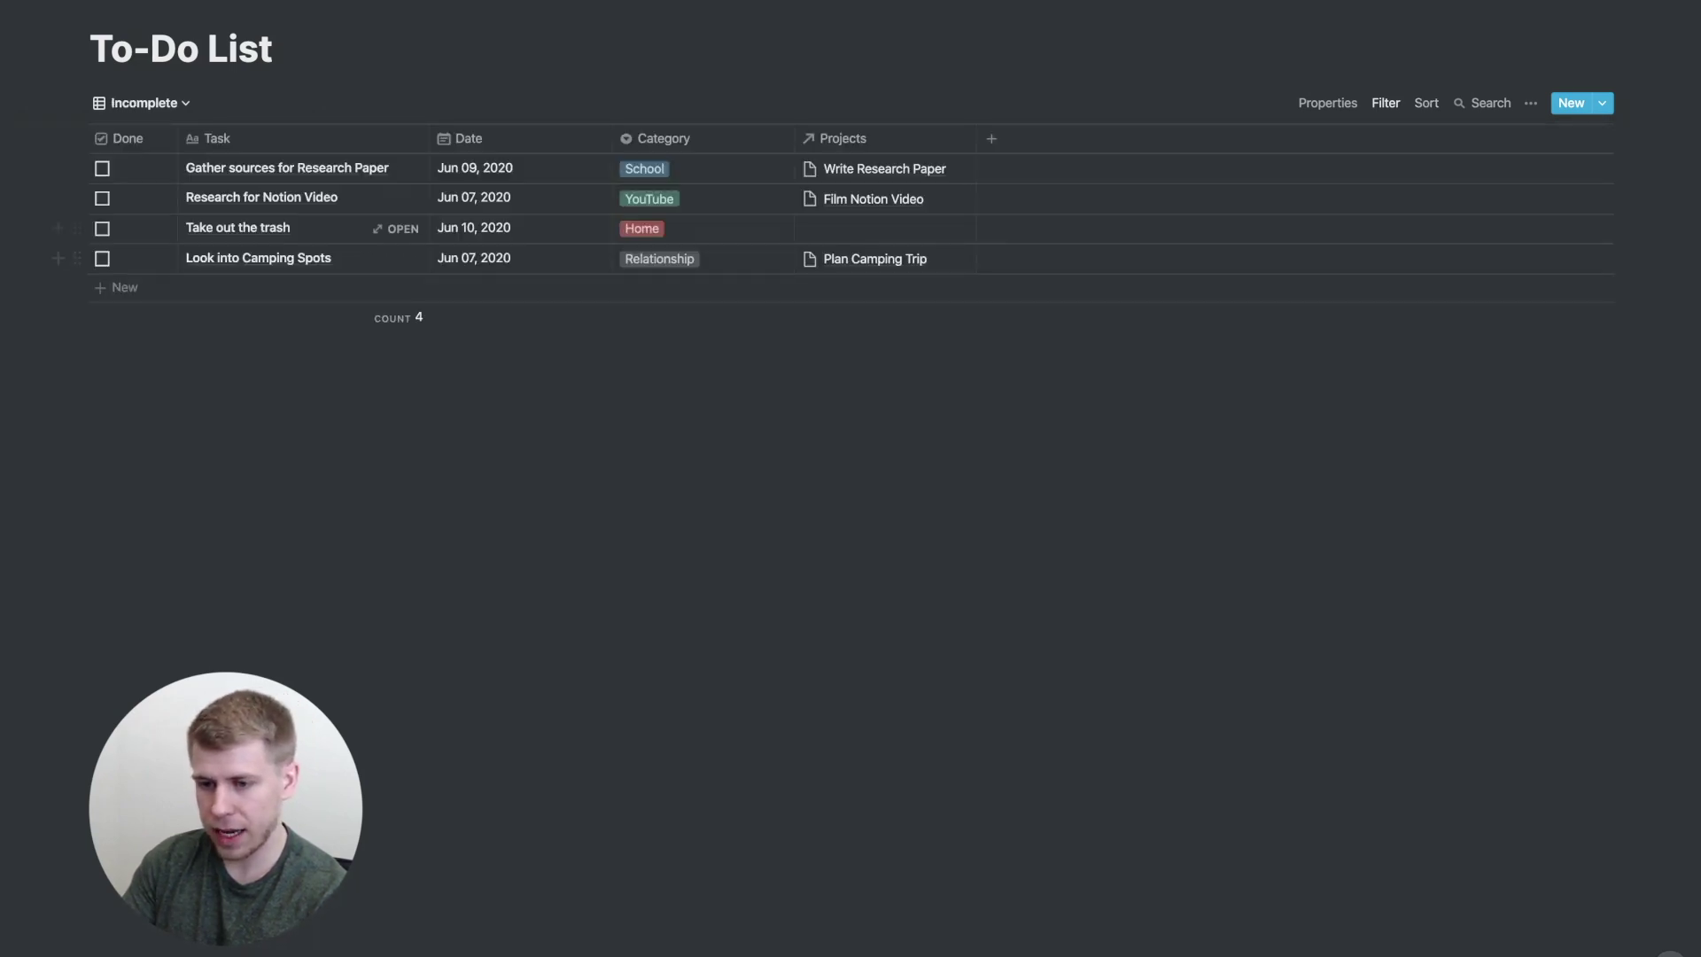
click(102, 168)
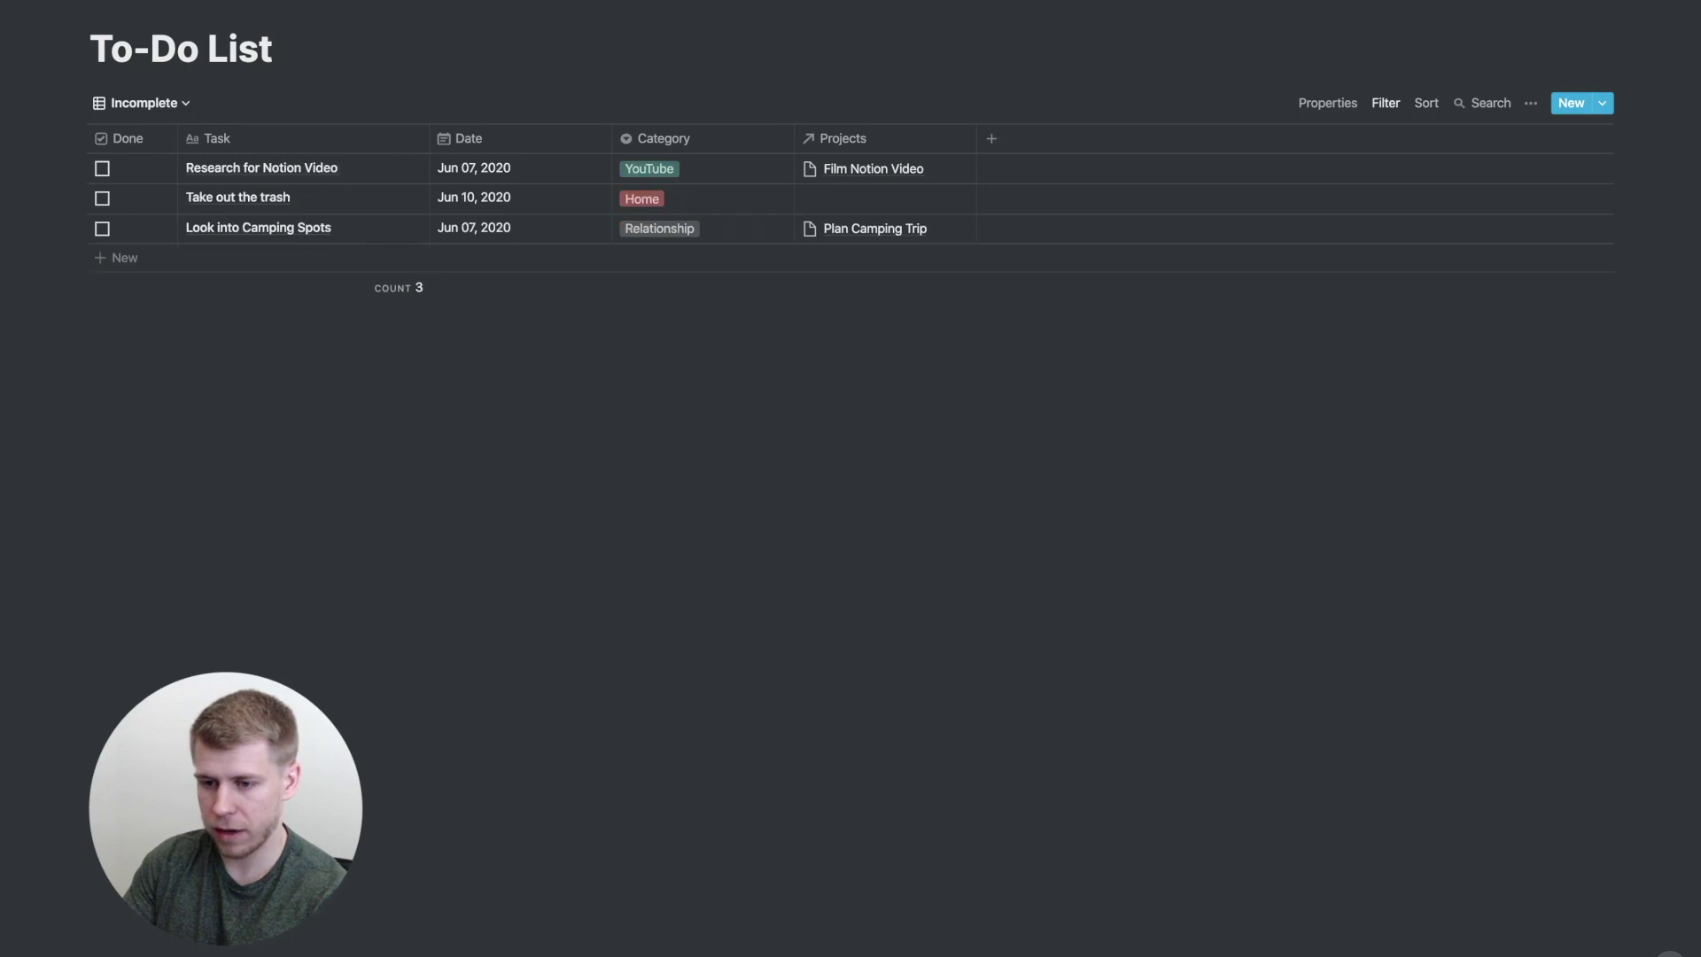
click(102, 168)
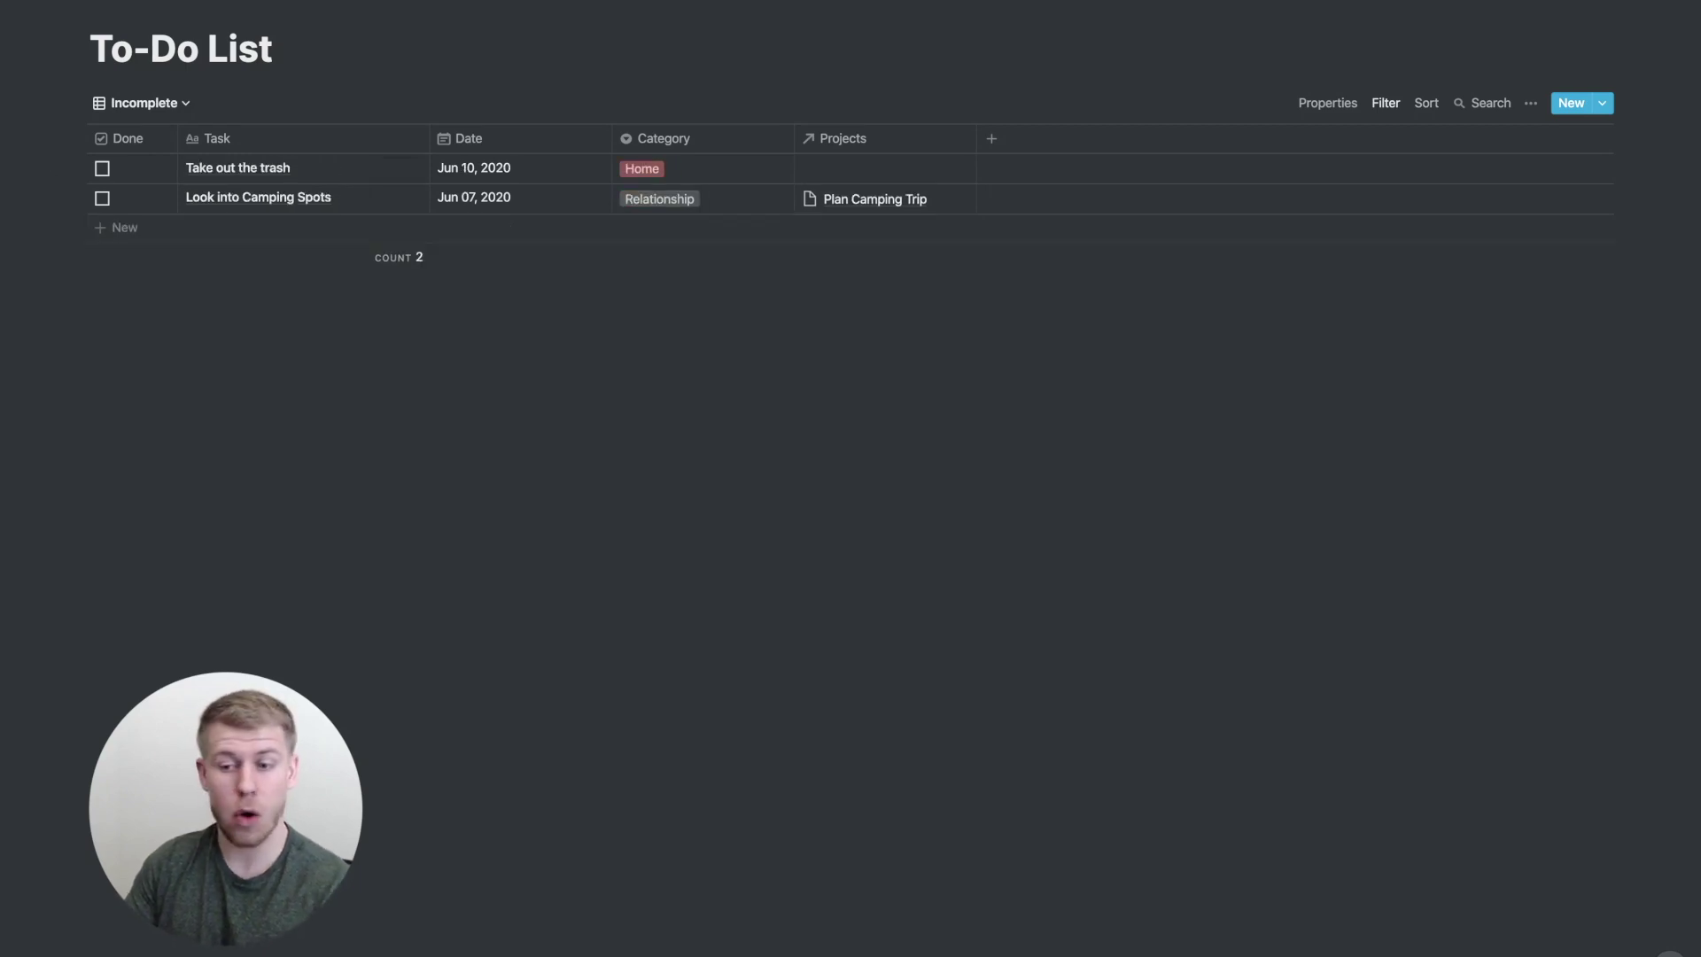
click(141, 103)
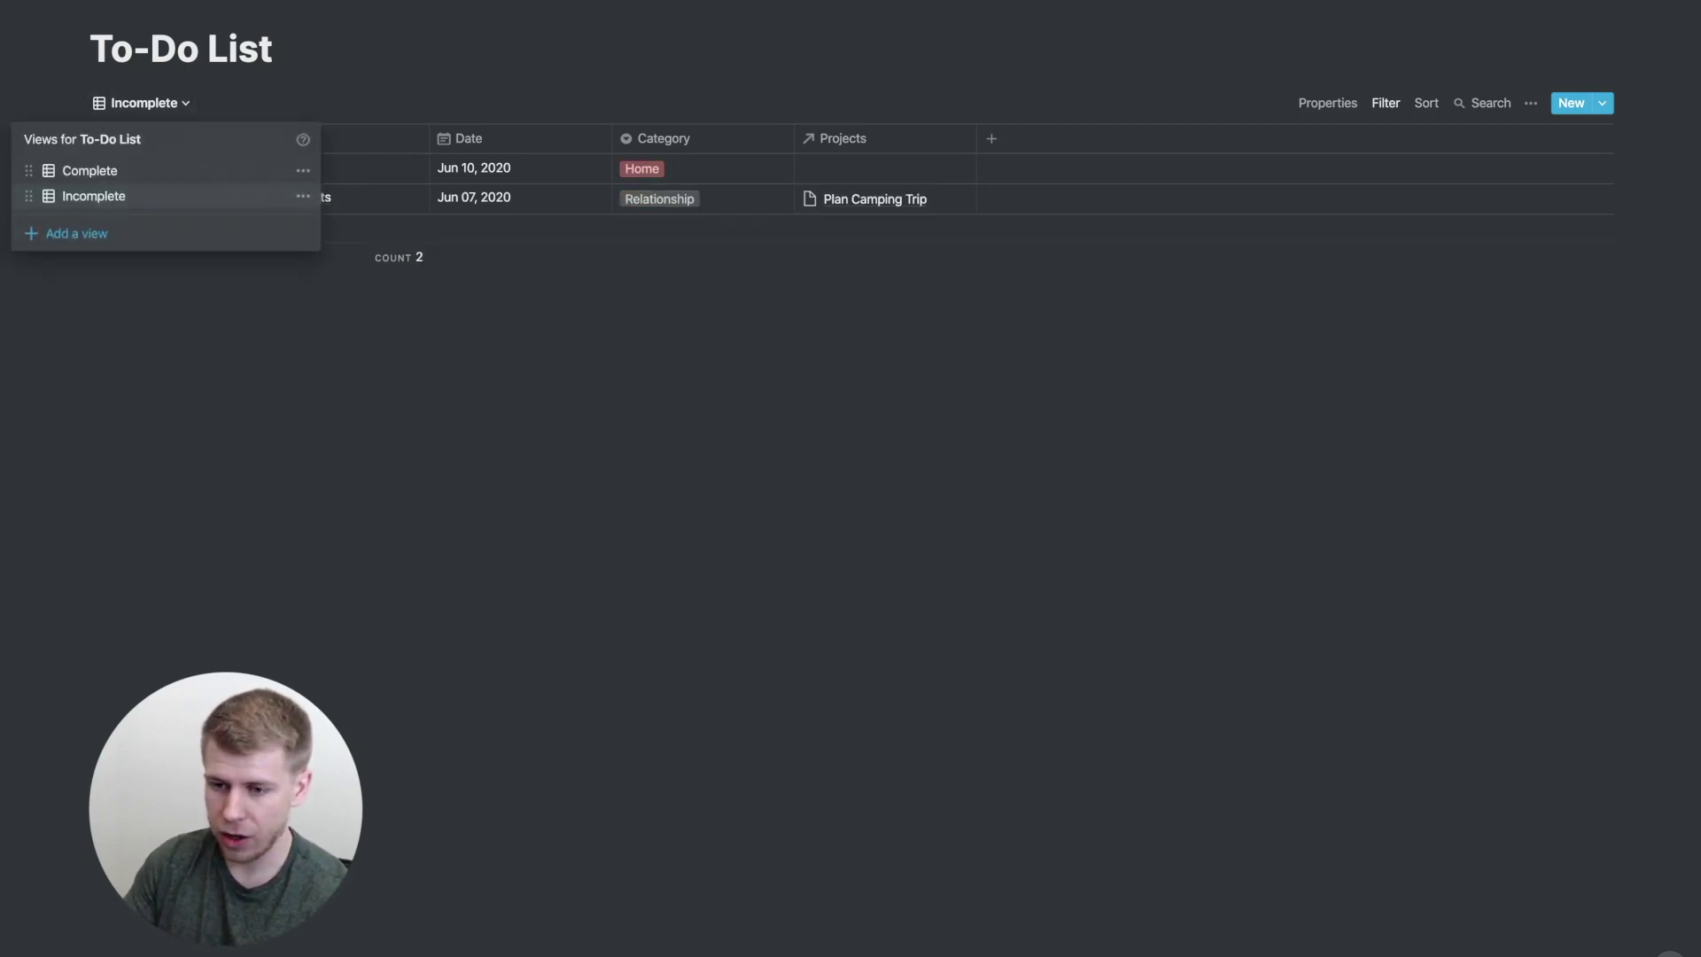
click(89, 170)
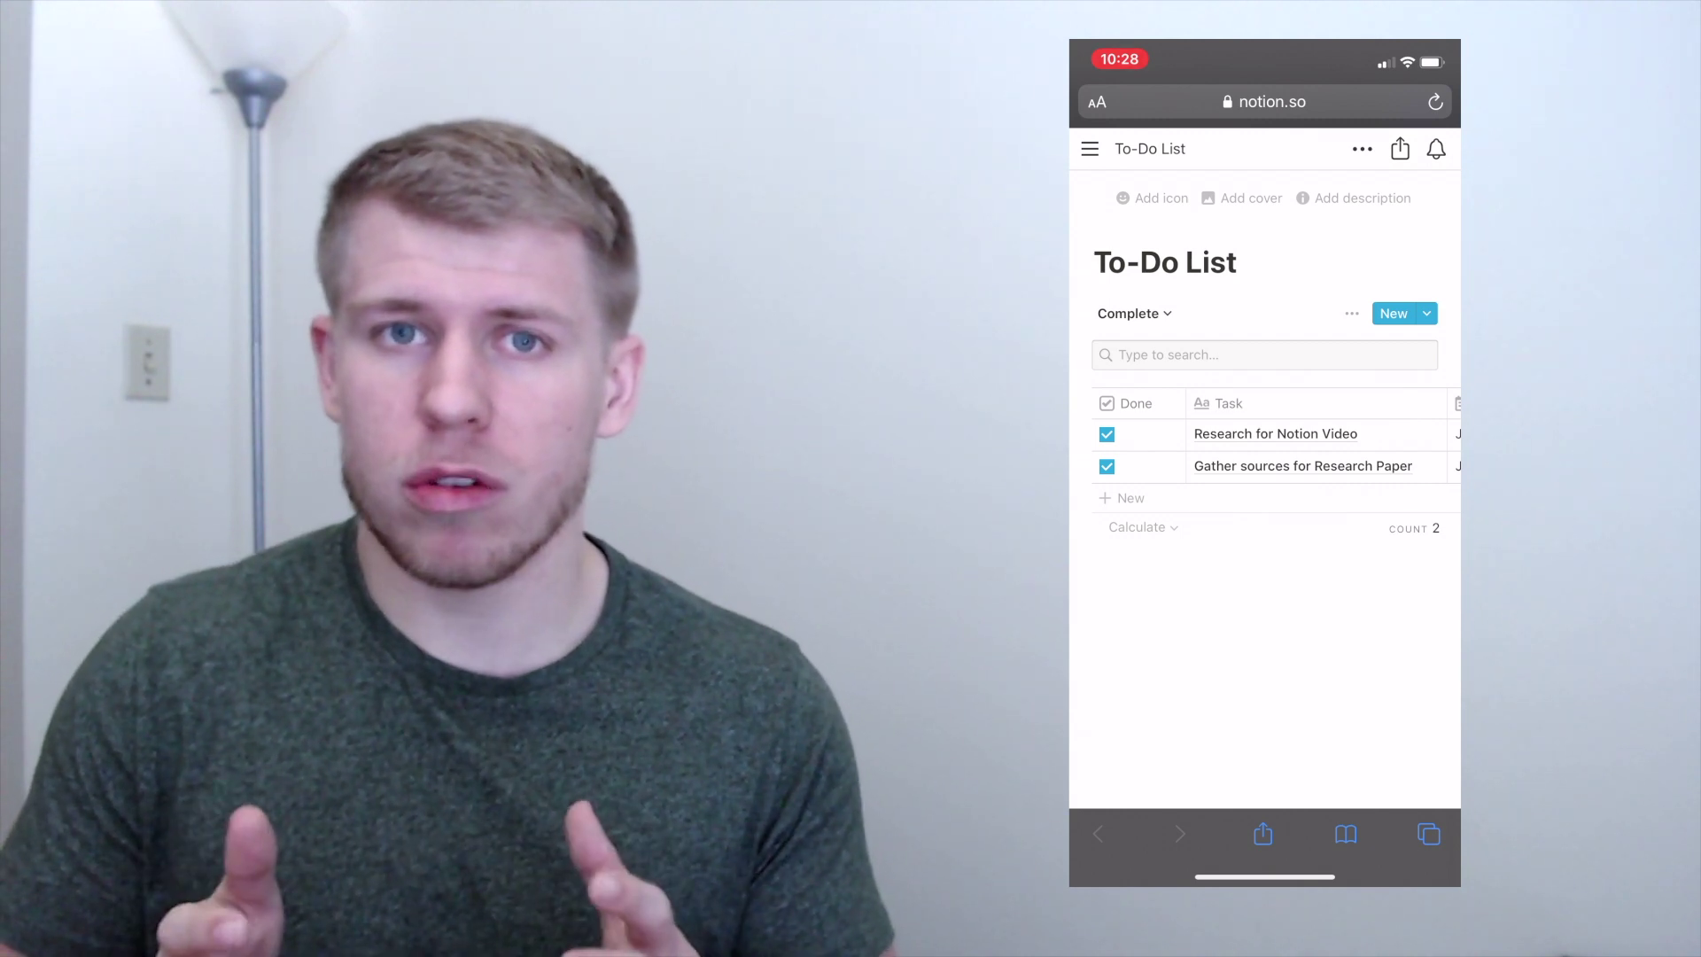
Turn on Dark mode from the sidebar of the phone's Notion page
click(1090, 149)
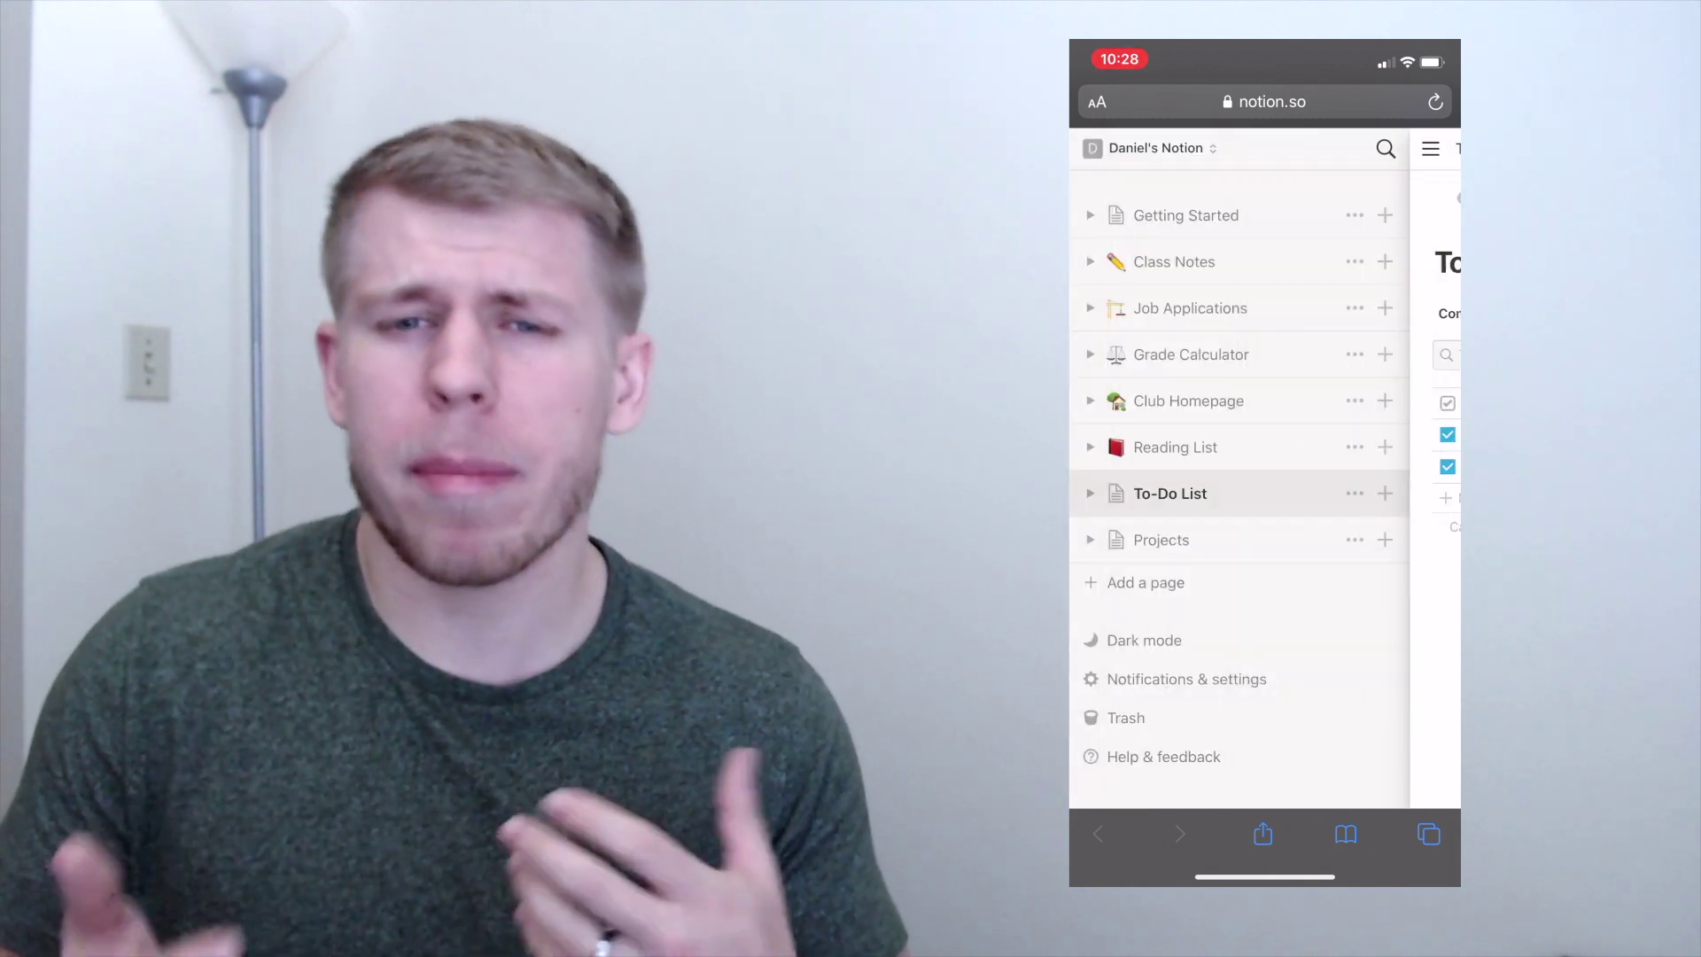
click(1143, 640)
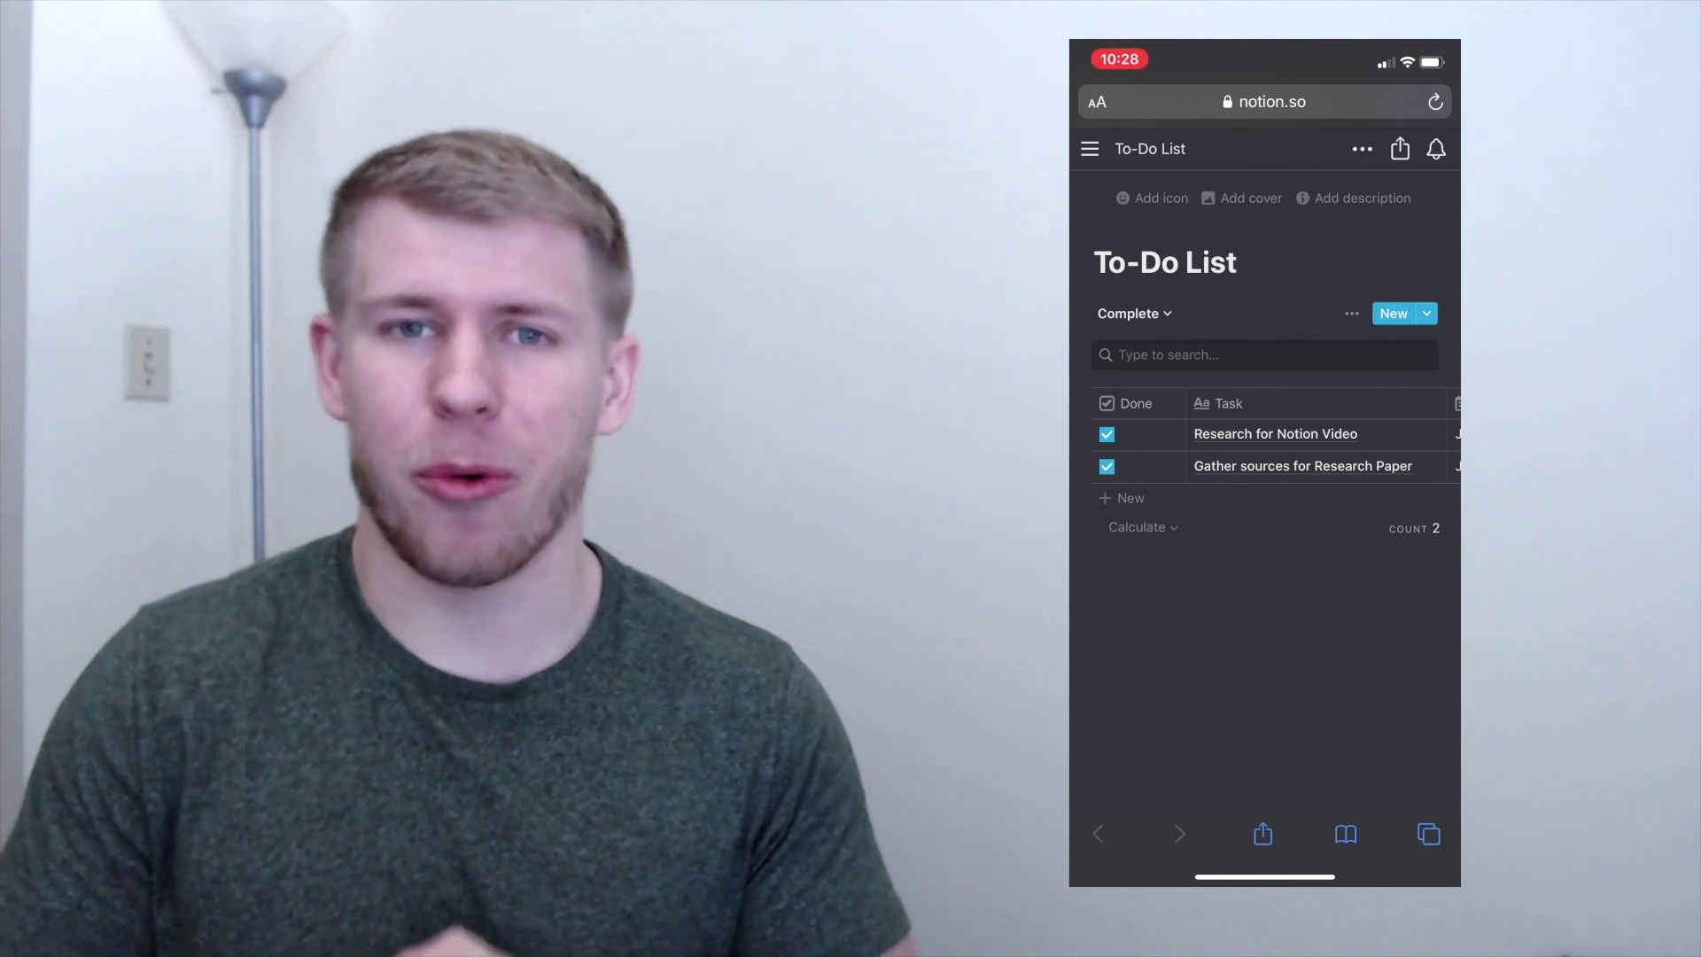
Use Safari's Share sheet to save the To-Do List page to the home screen as 'New Task'
click(1263, 834)
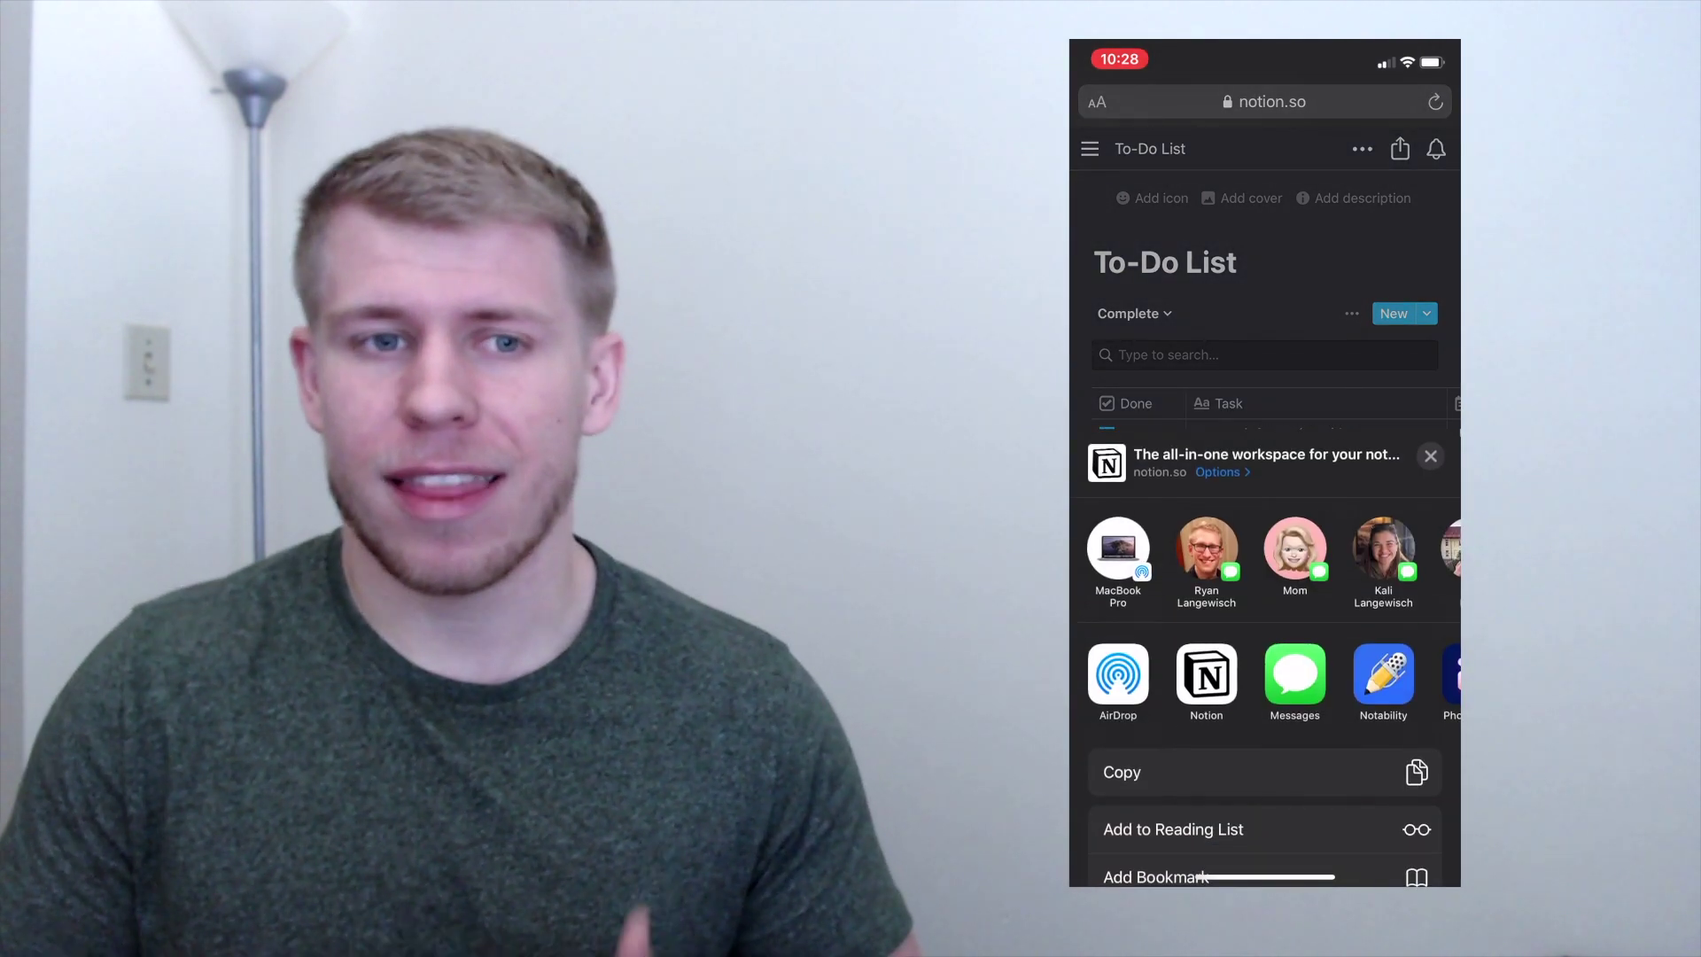
scroll(1265, 620, down, 5)
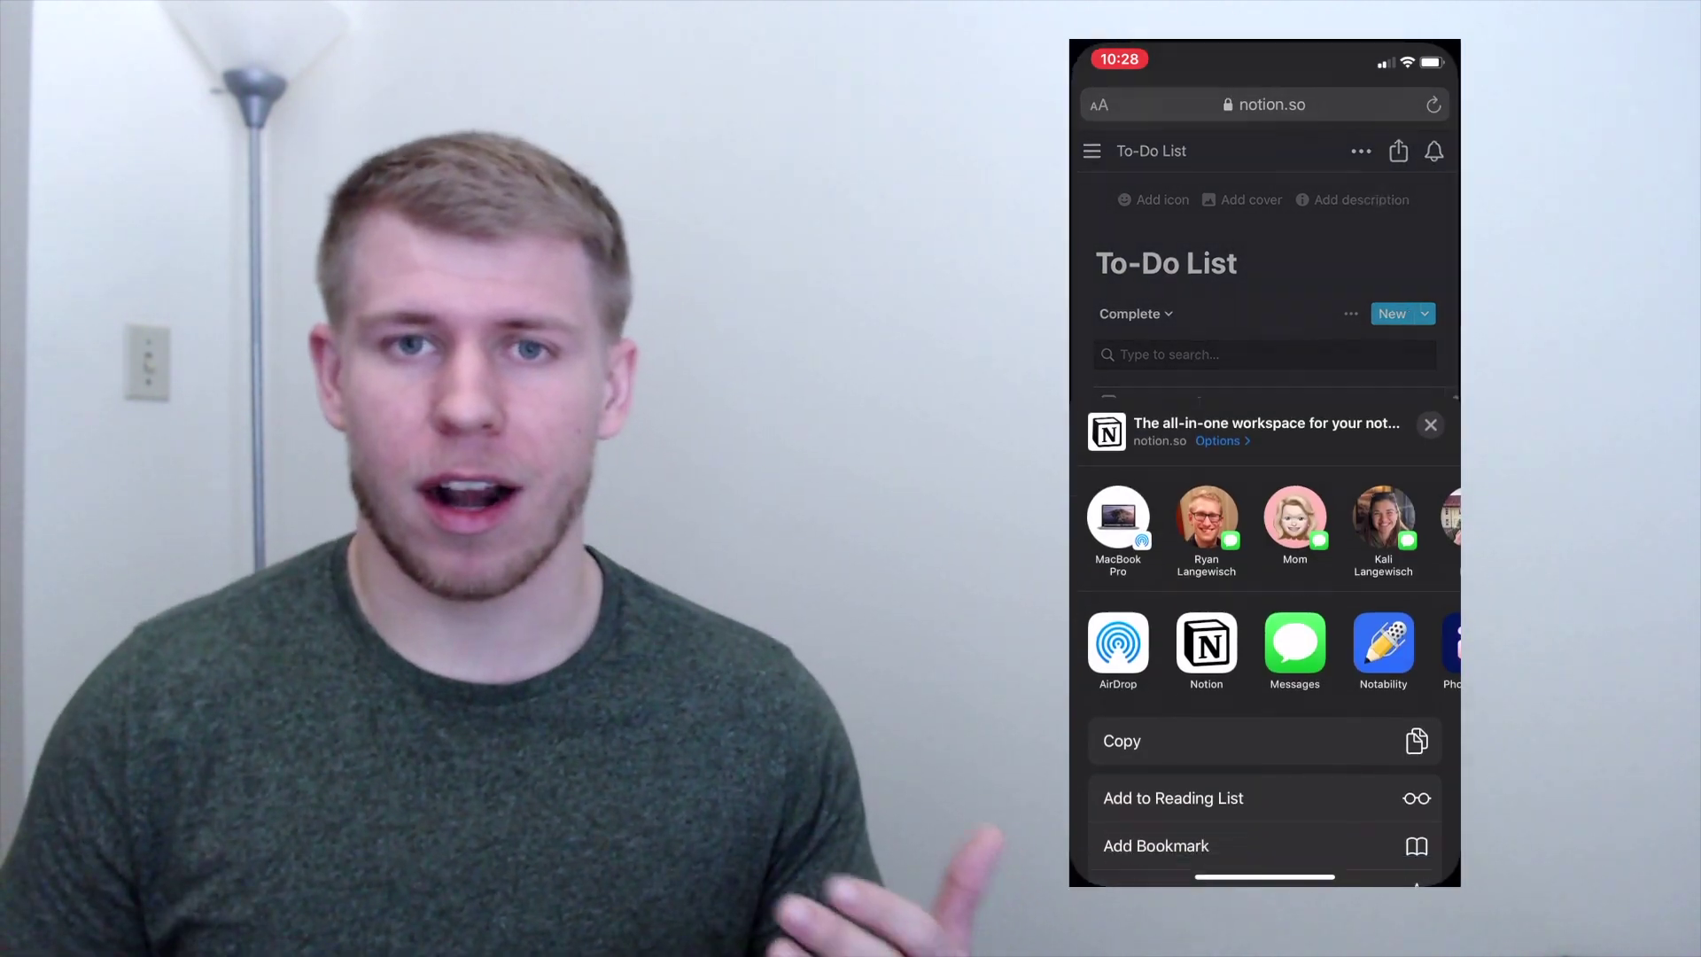
scroll(1265, 620, down, 2)
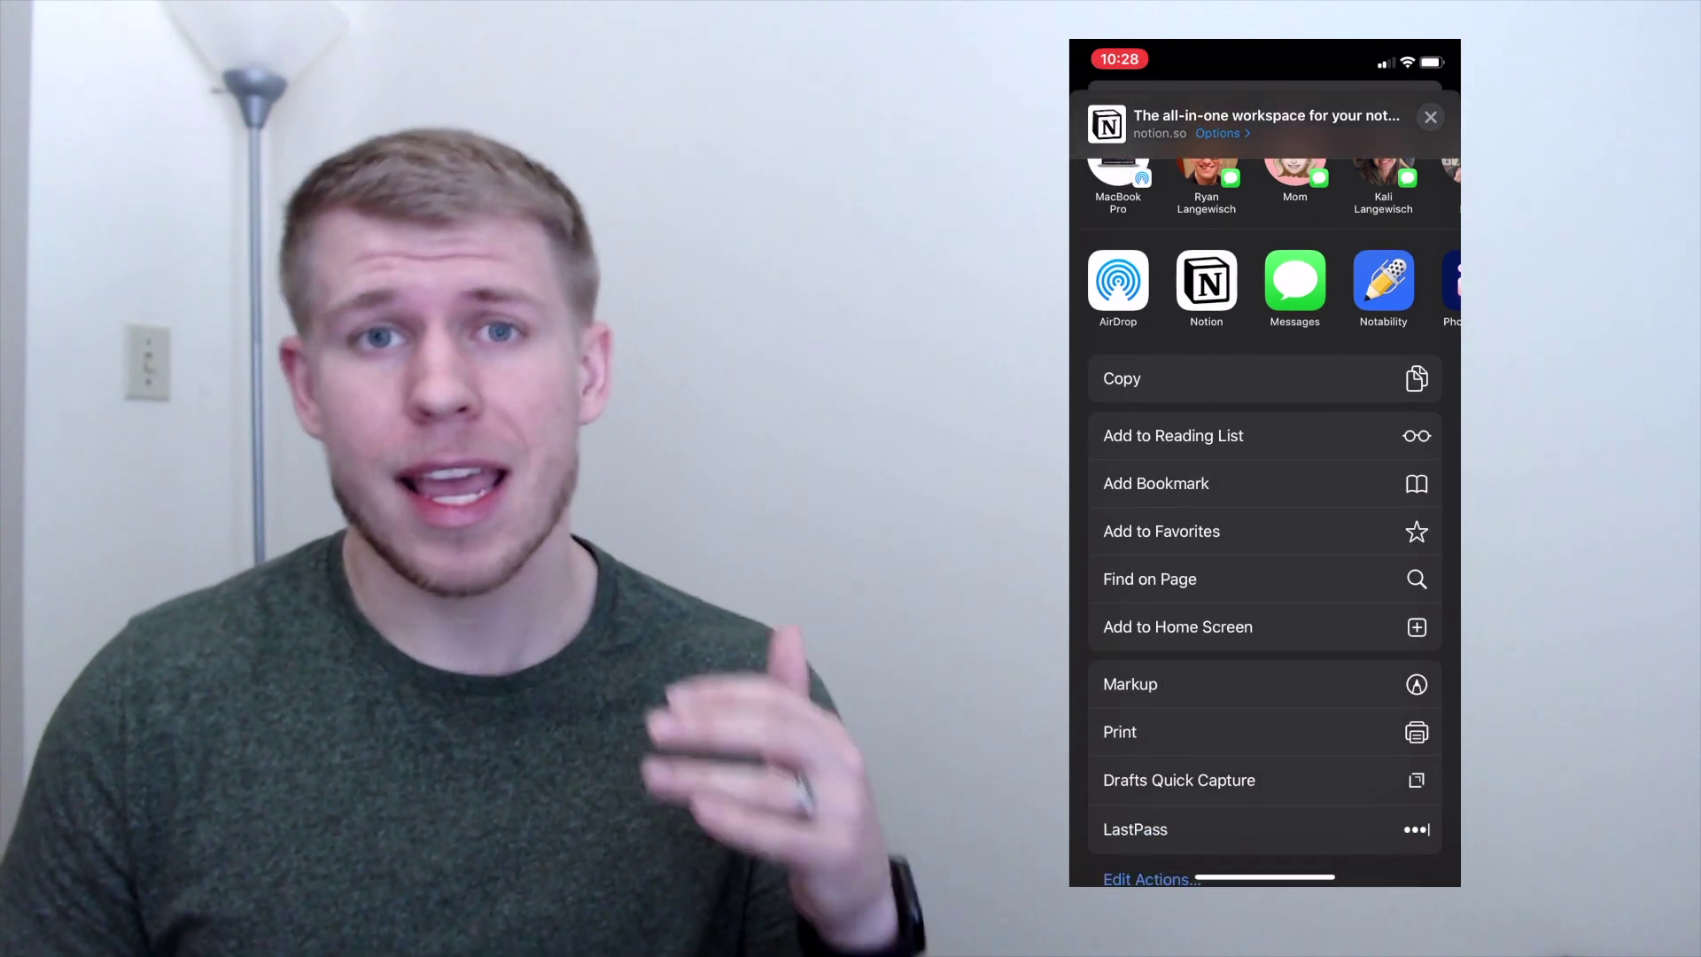
click(1179, 626)
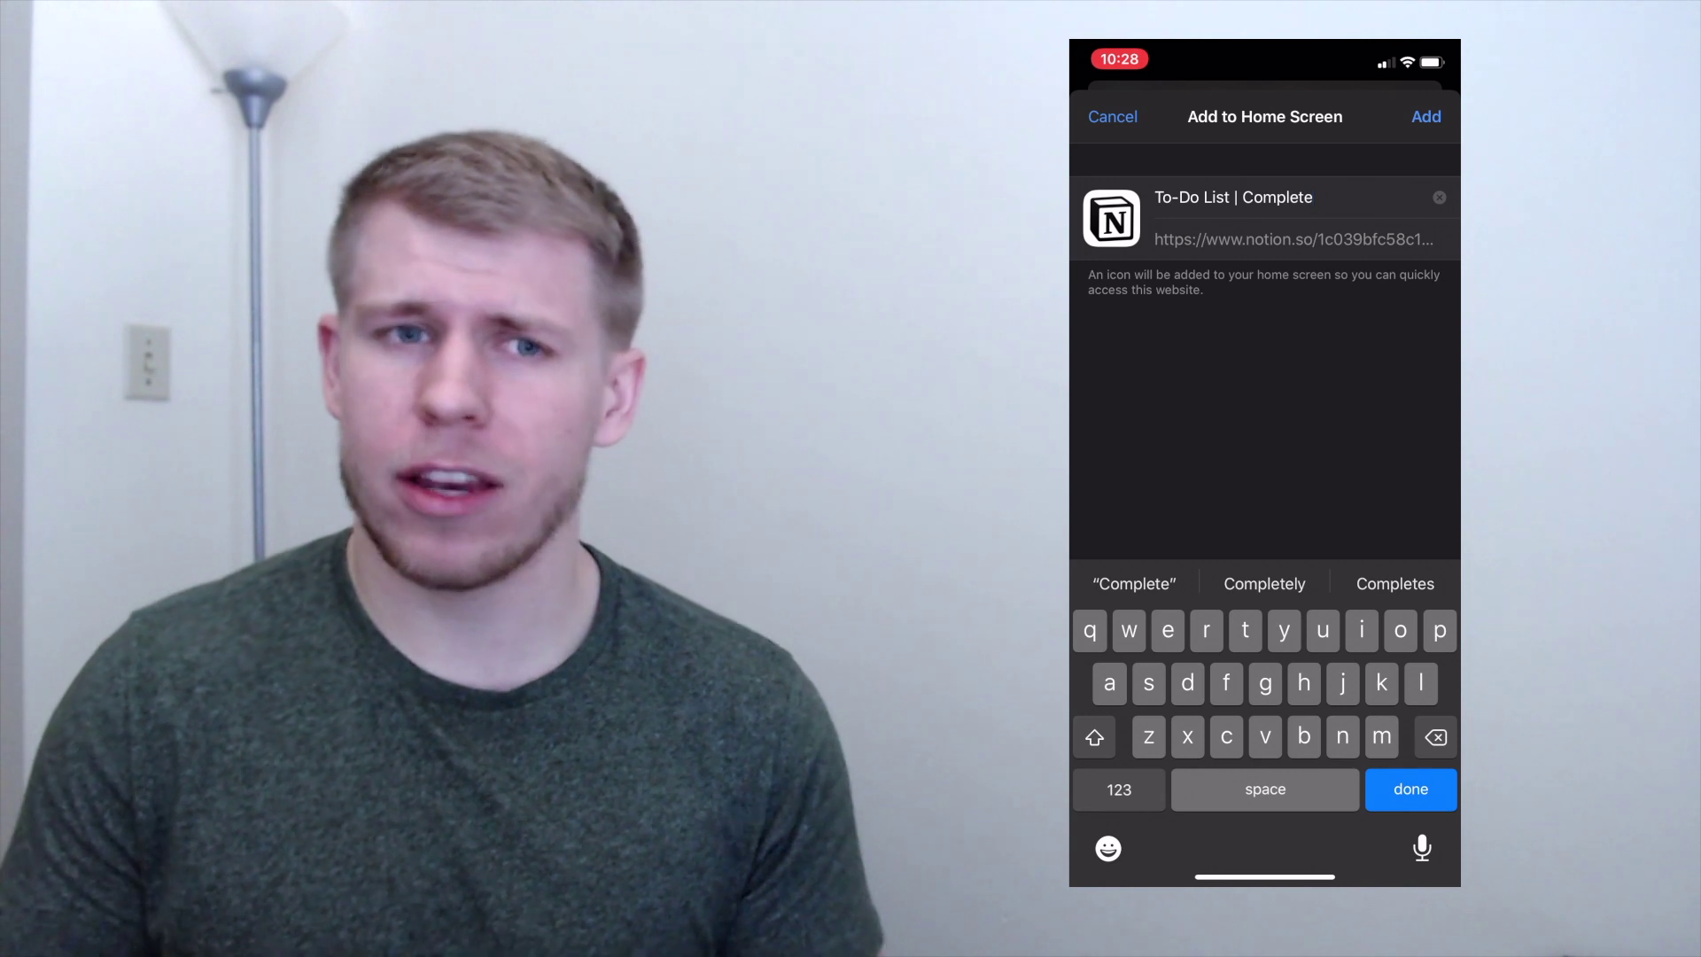
click(1438, 196)
text(New)
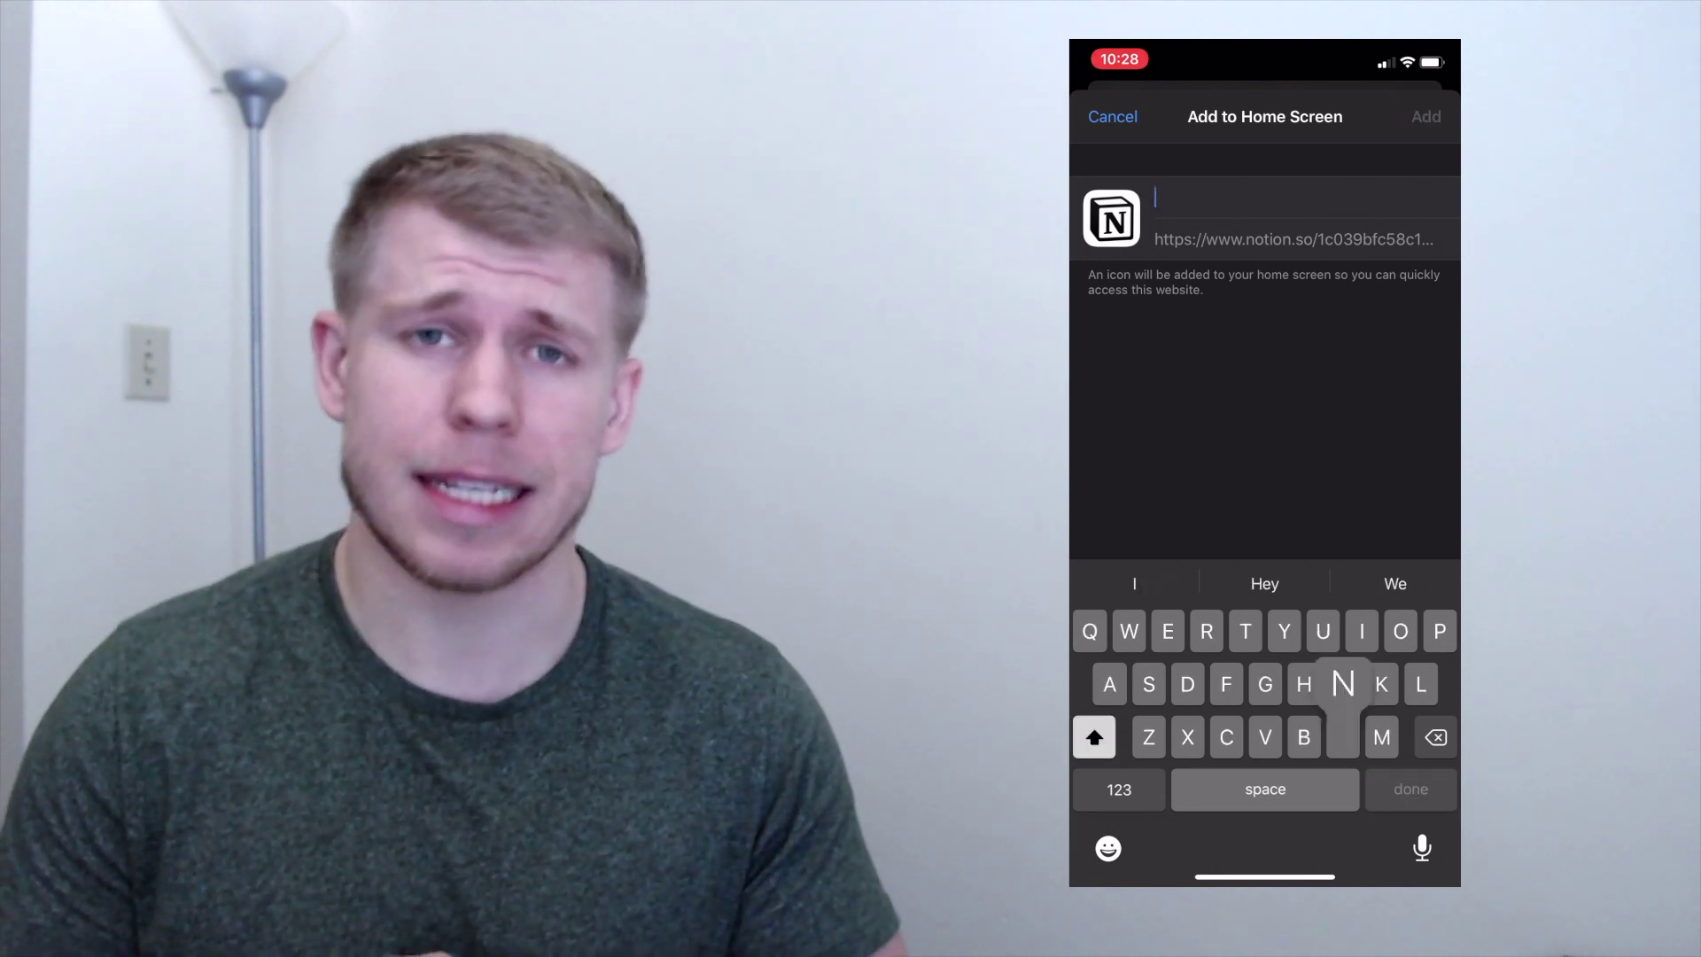
text( Task)
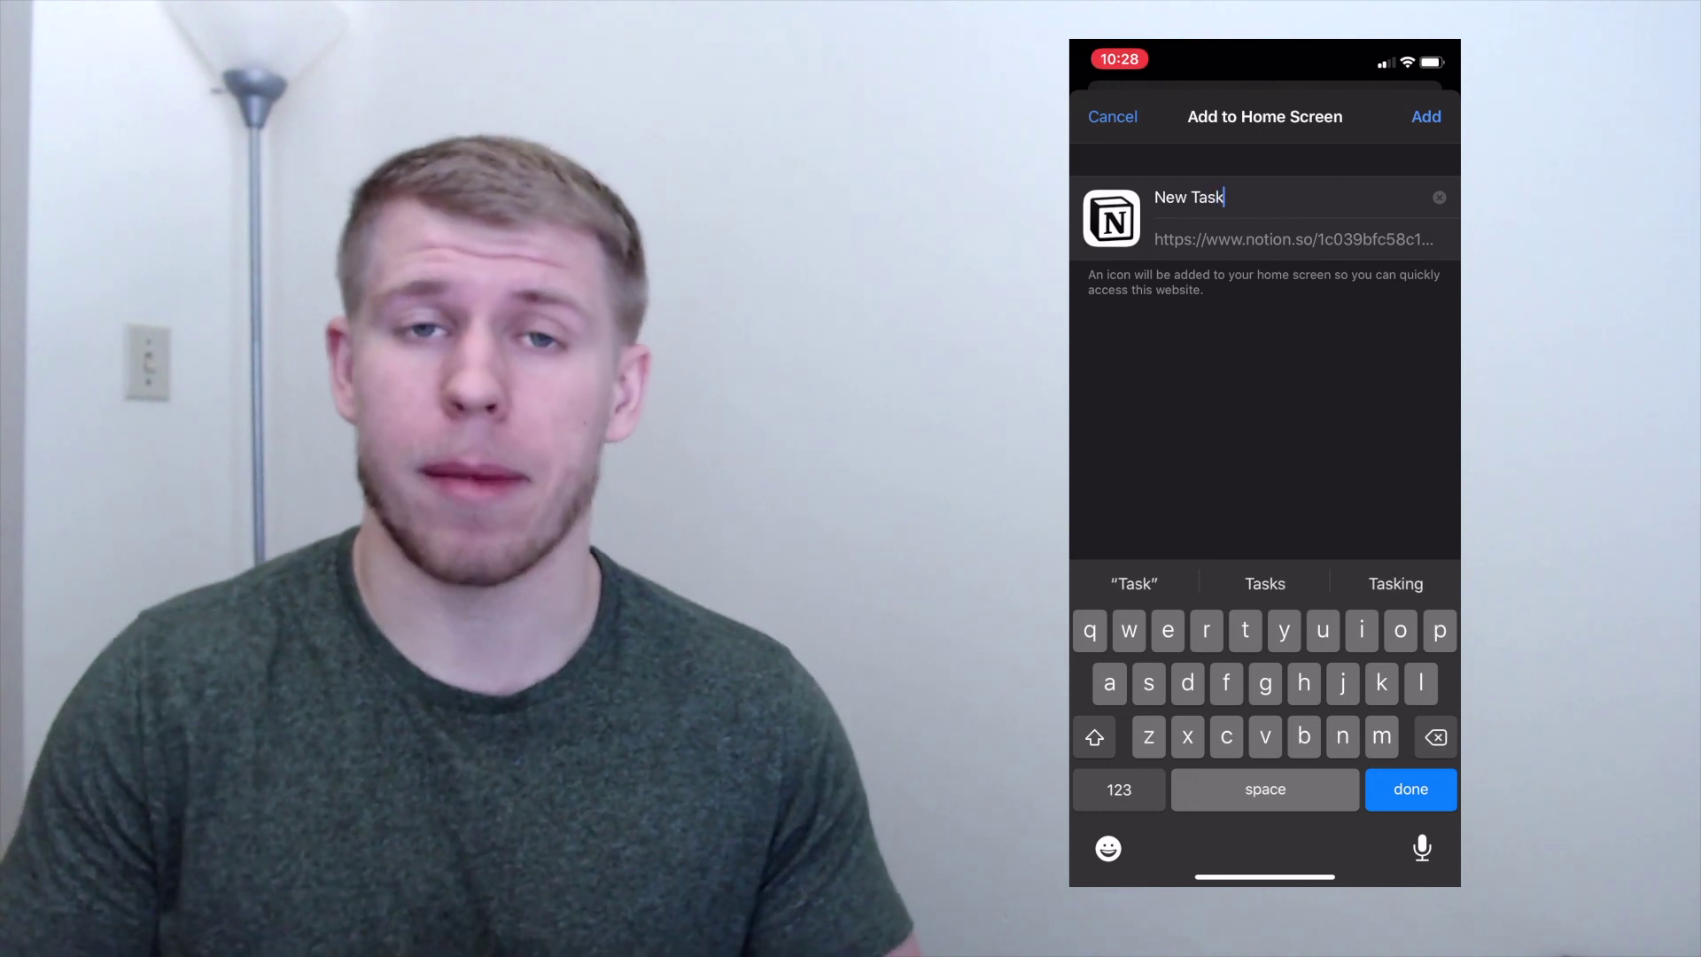
click(1425, 116)
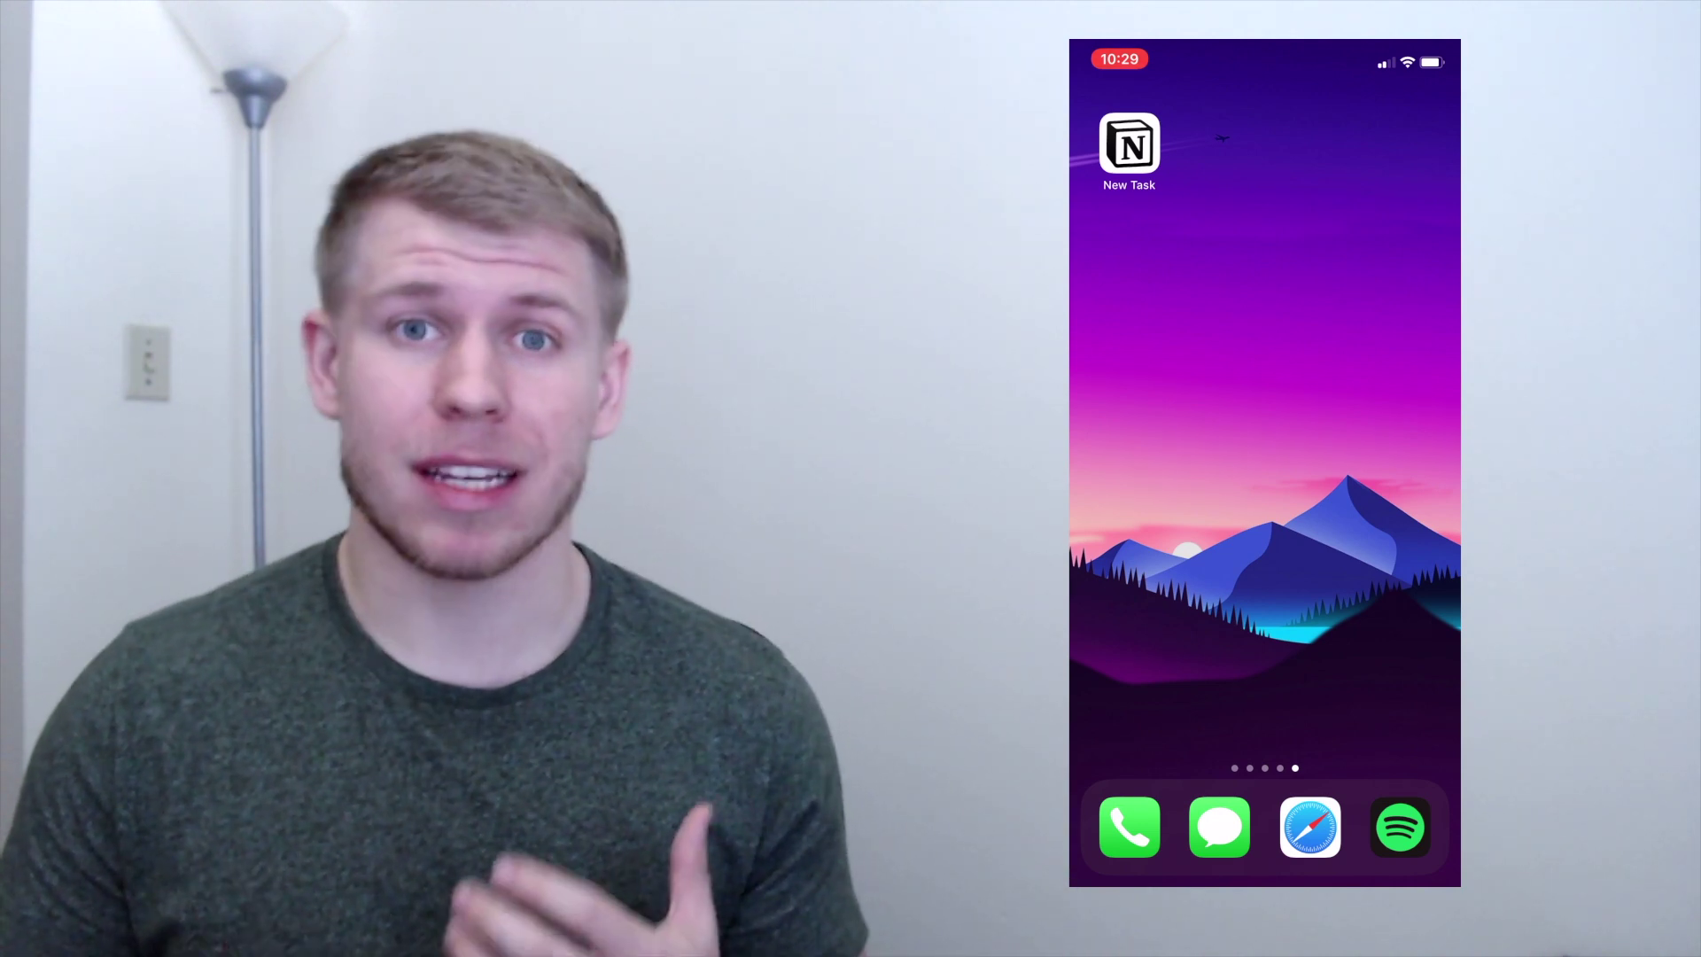
Launch the New Task shortcut and start signing in to Notion with the account email
click(1129, 143)
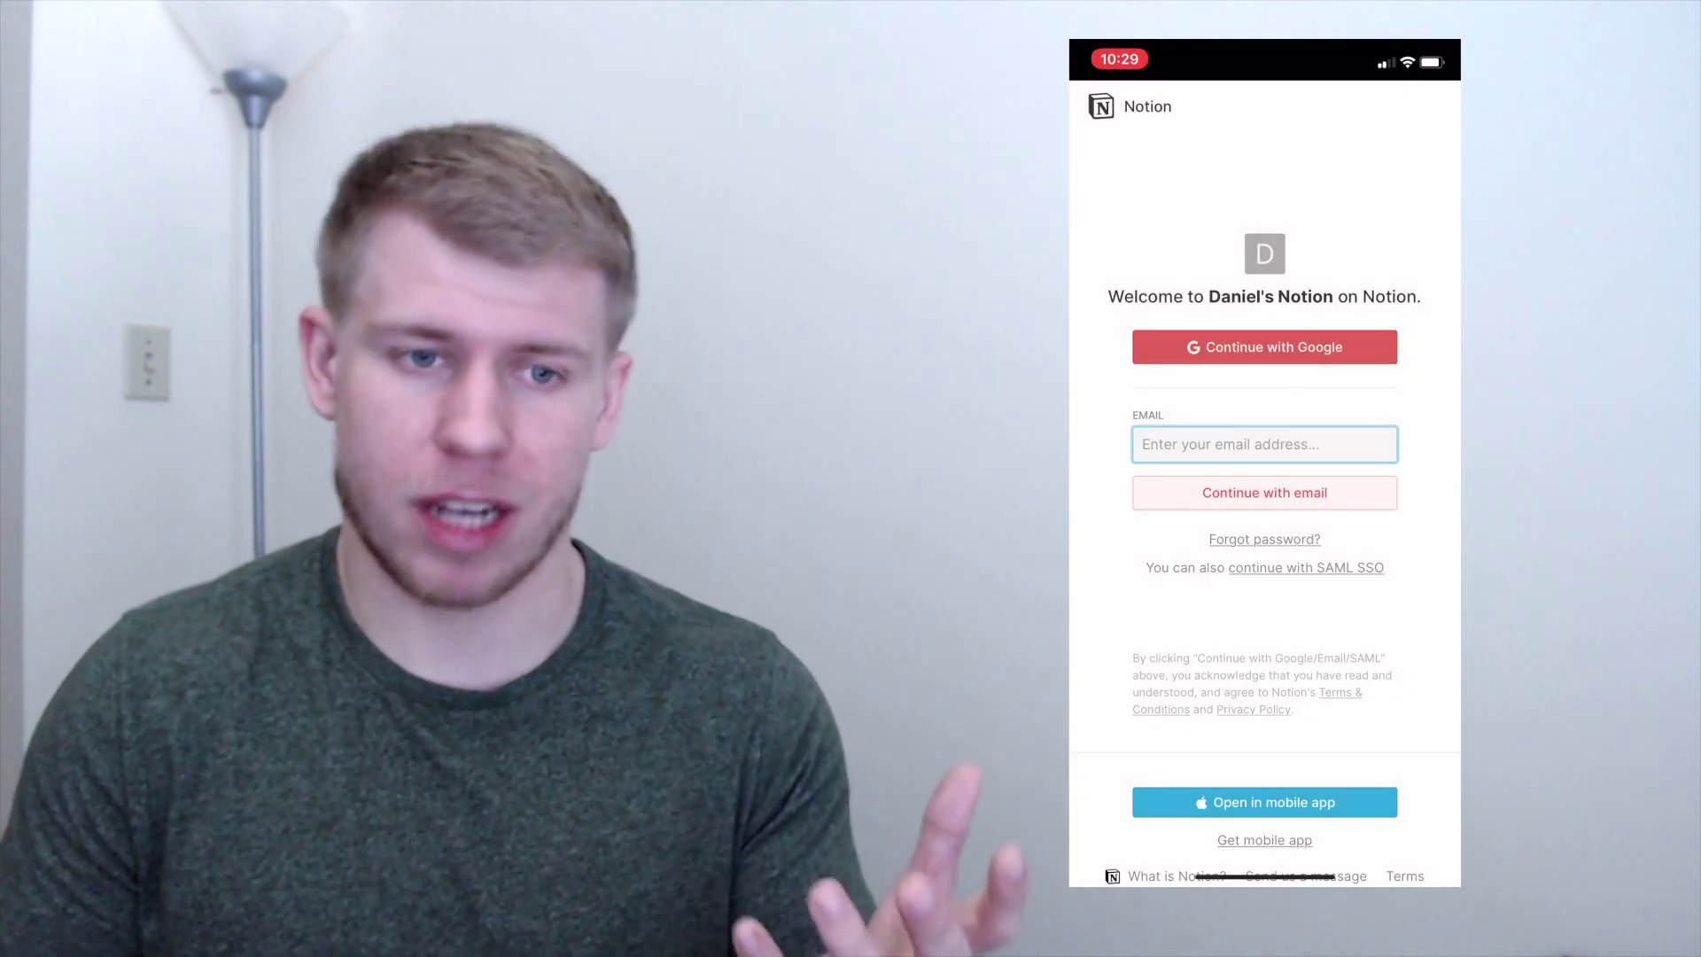
click(1264, 444)
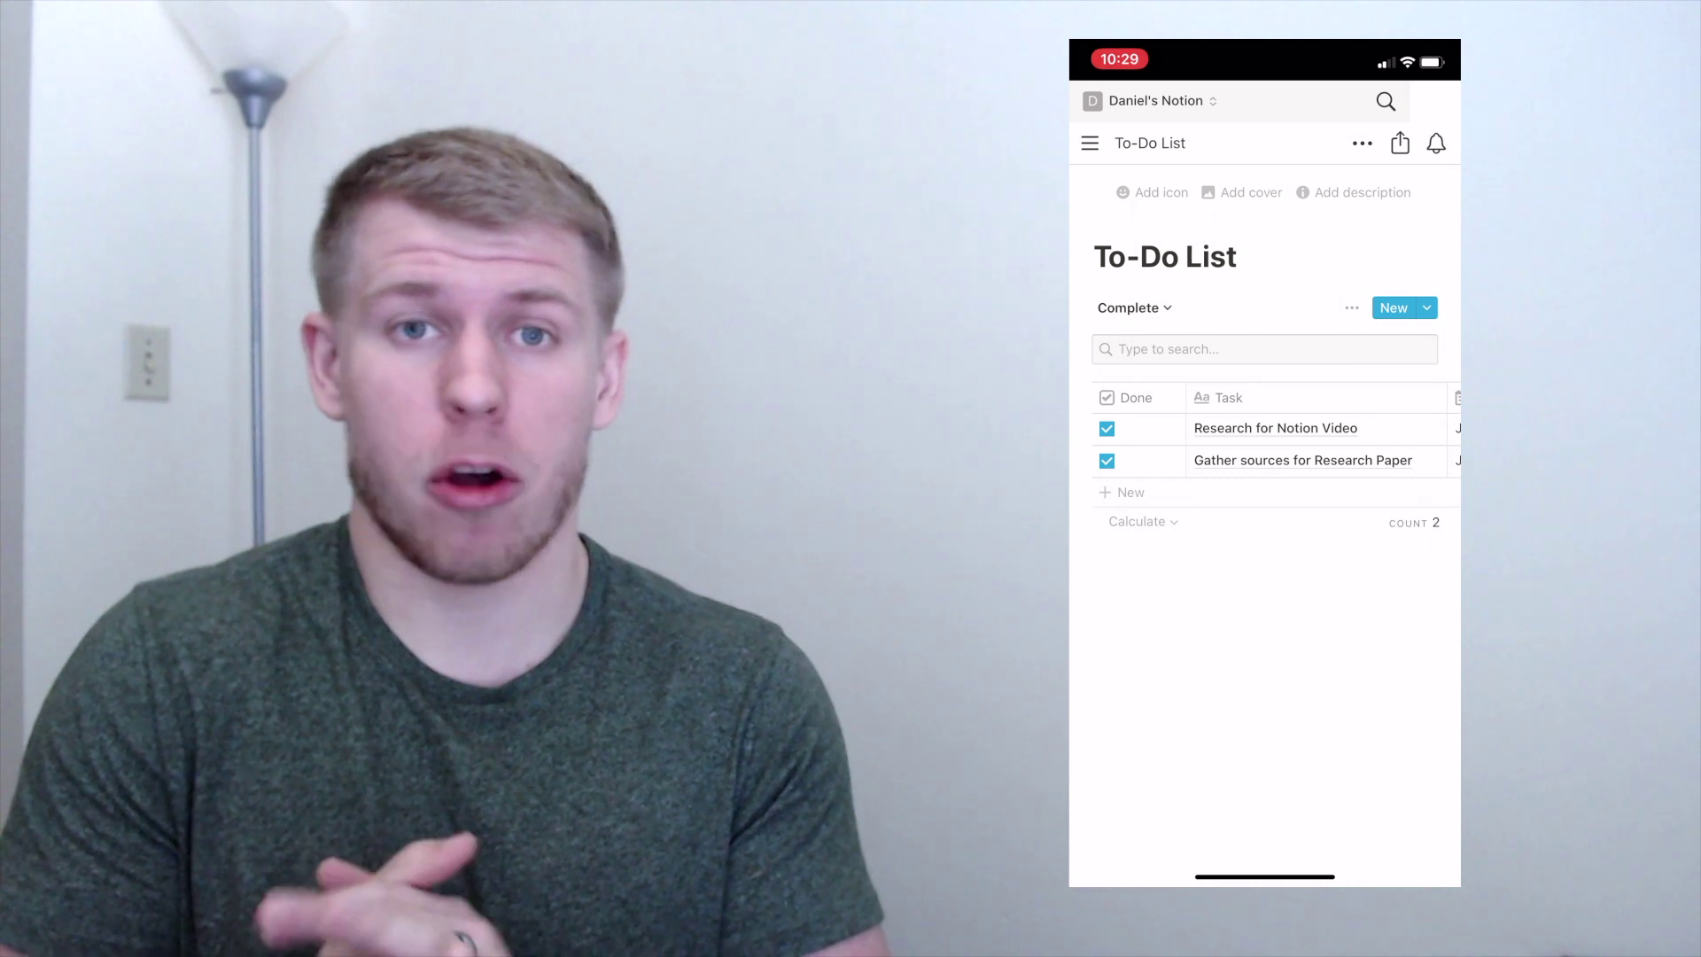
scroll(1276, 442, right, 3)
scroll(1275, 443, left, 3)
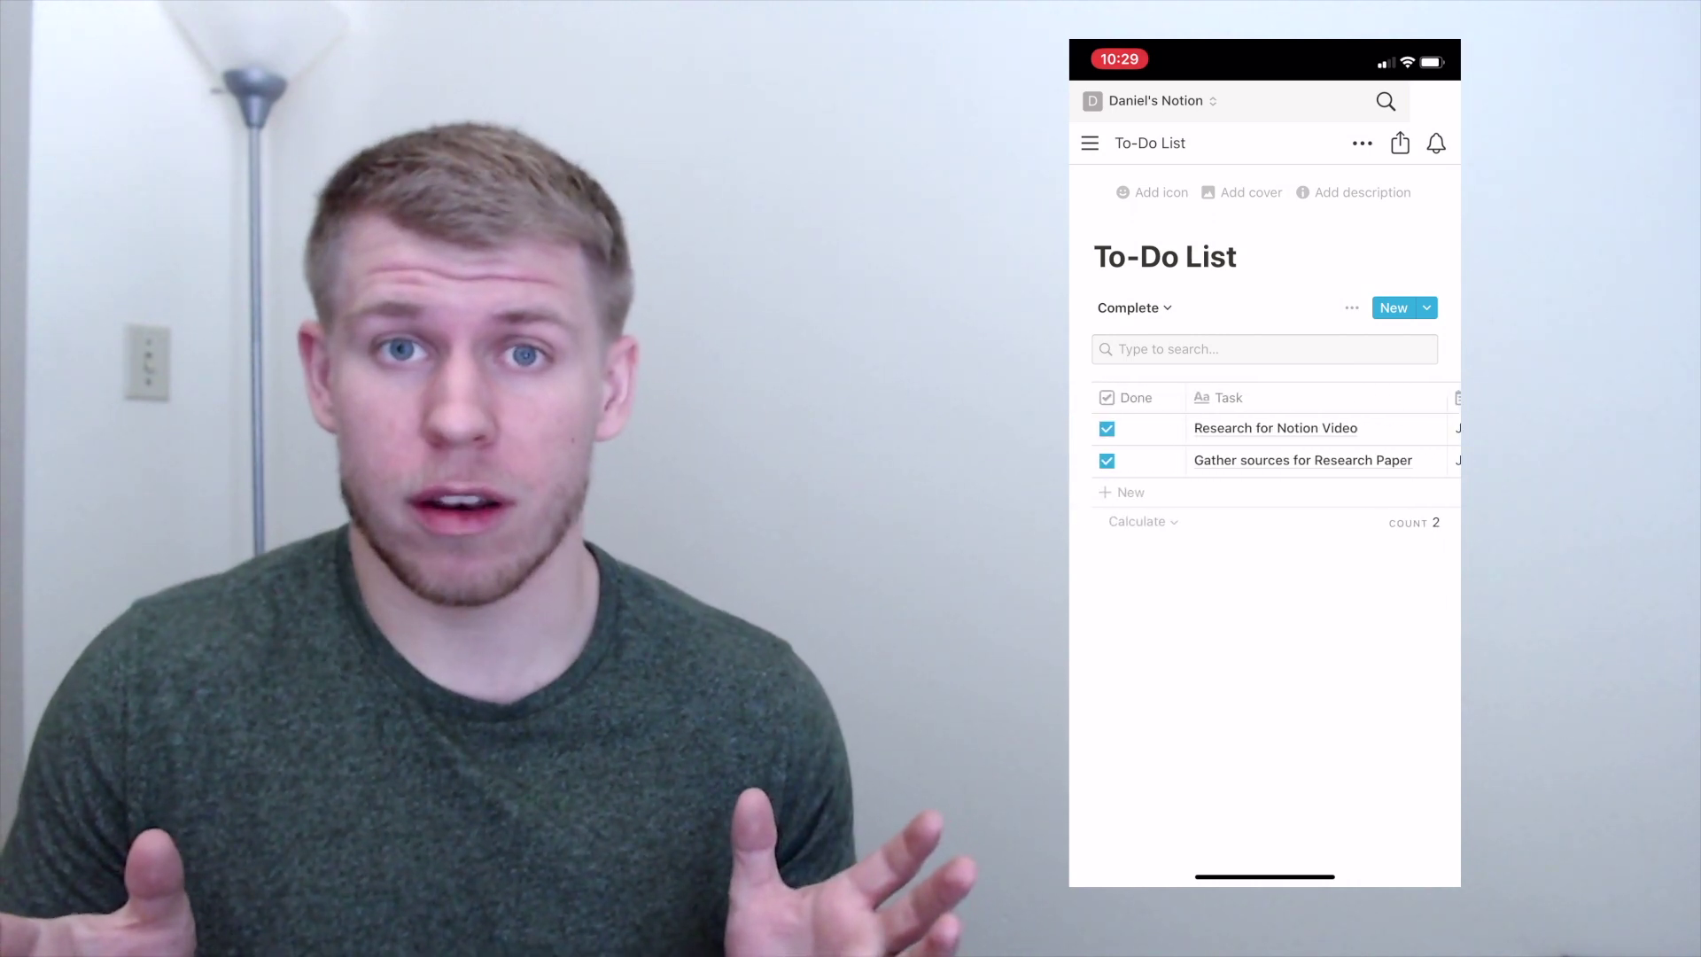
Leave Notion through the app switcher and return to the iPhone home screen
drag(1265, 876, 1265, 620)
drag(1178, 443, 1347, 447)
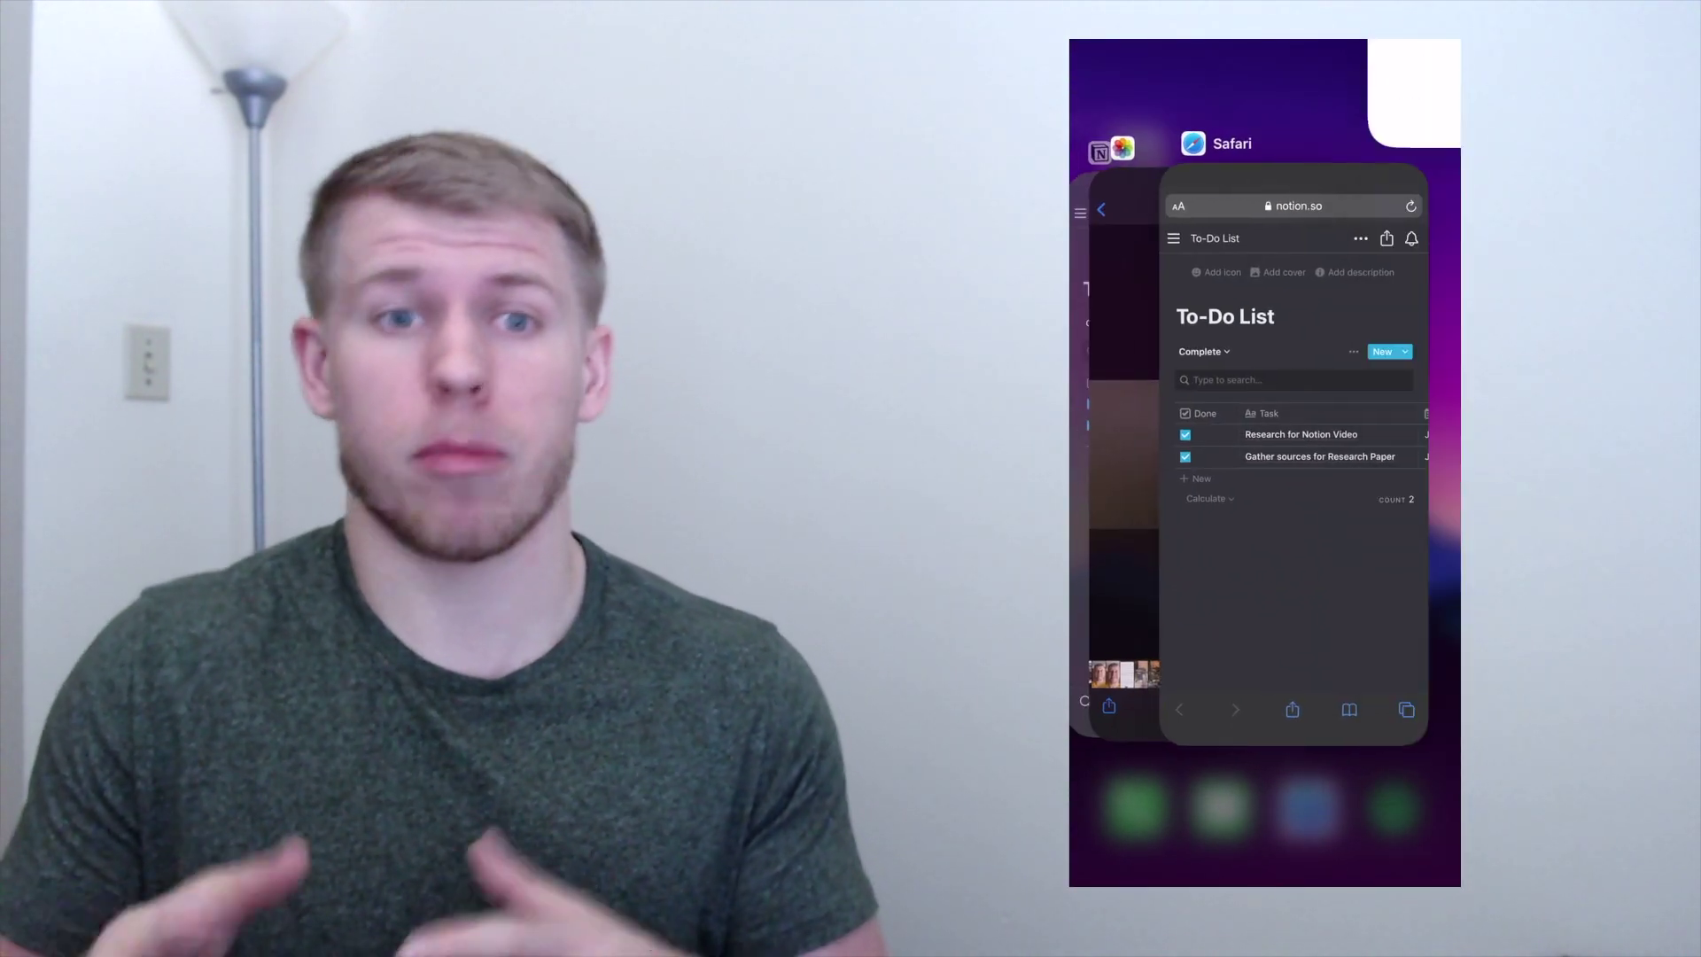
drag(1265, 876, 1265, 620)
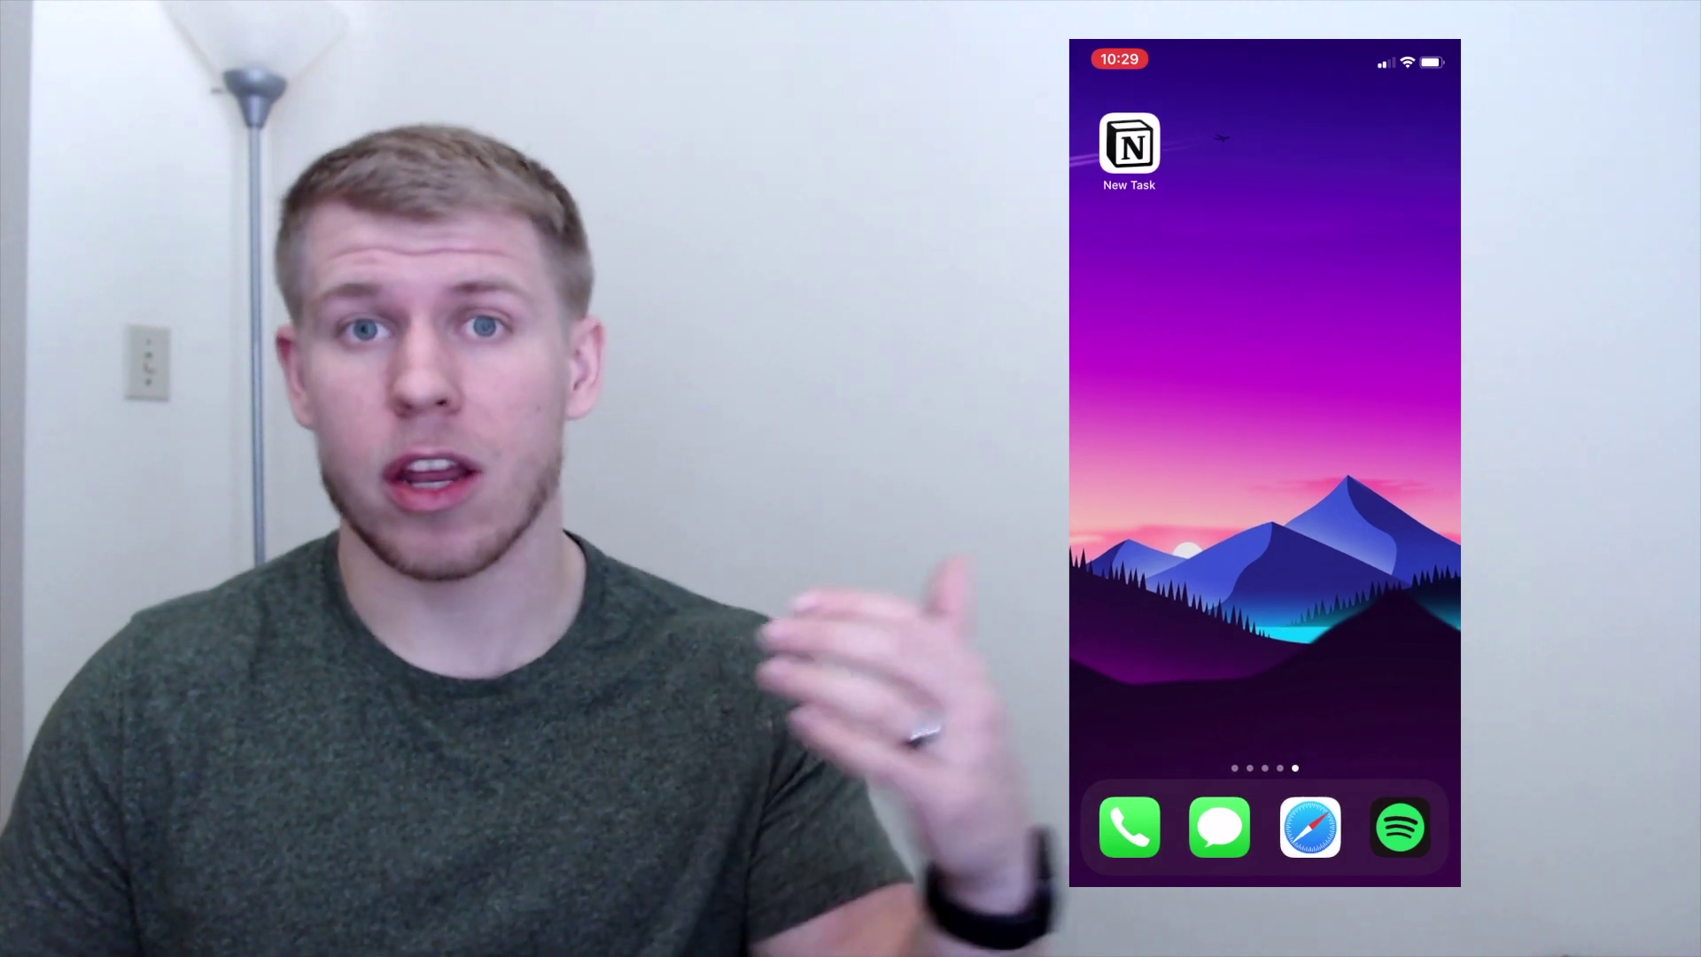
Open a new Done-checked To-Do List task from the New Task shortcut, then type and erase a 'Poop' title
click(1129, 145)
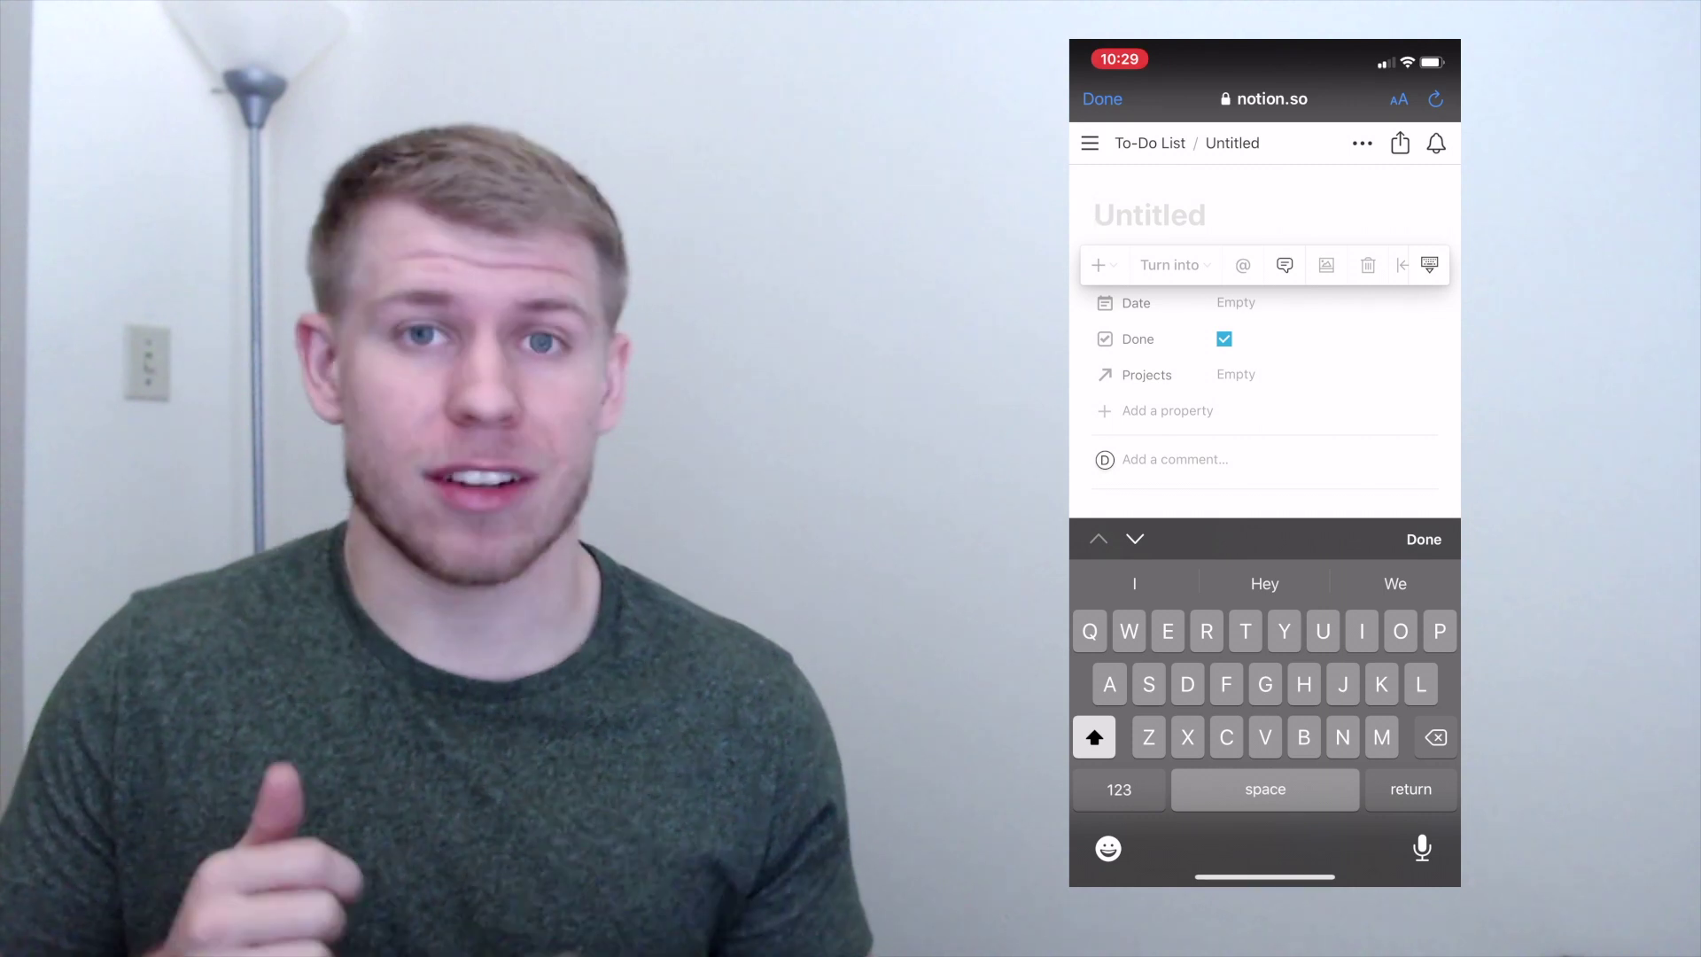
text(Poop)
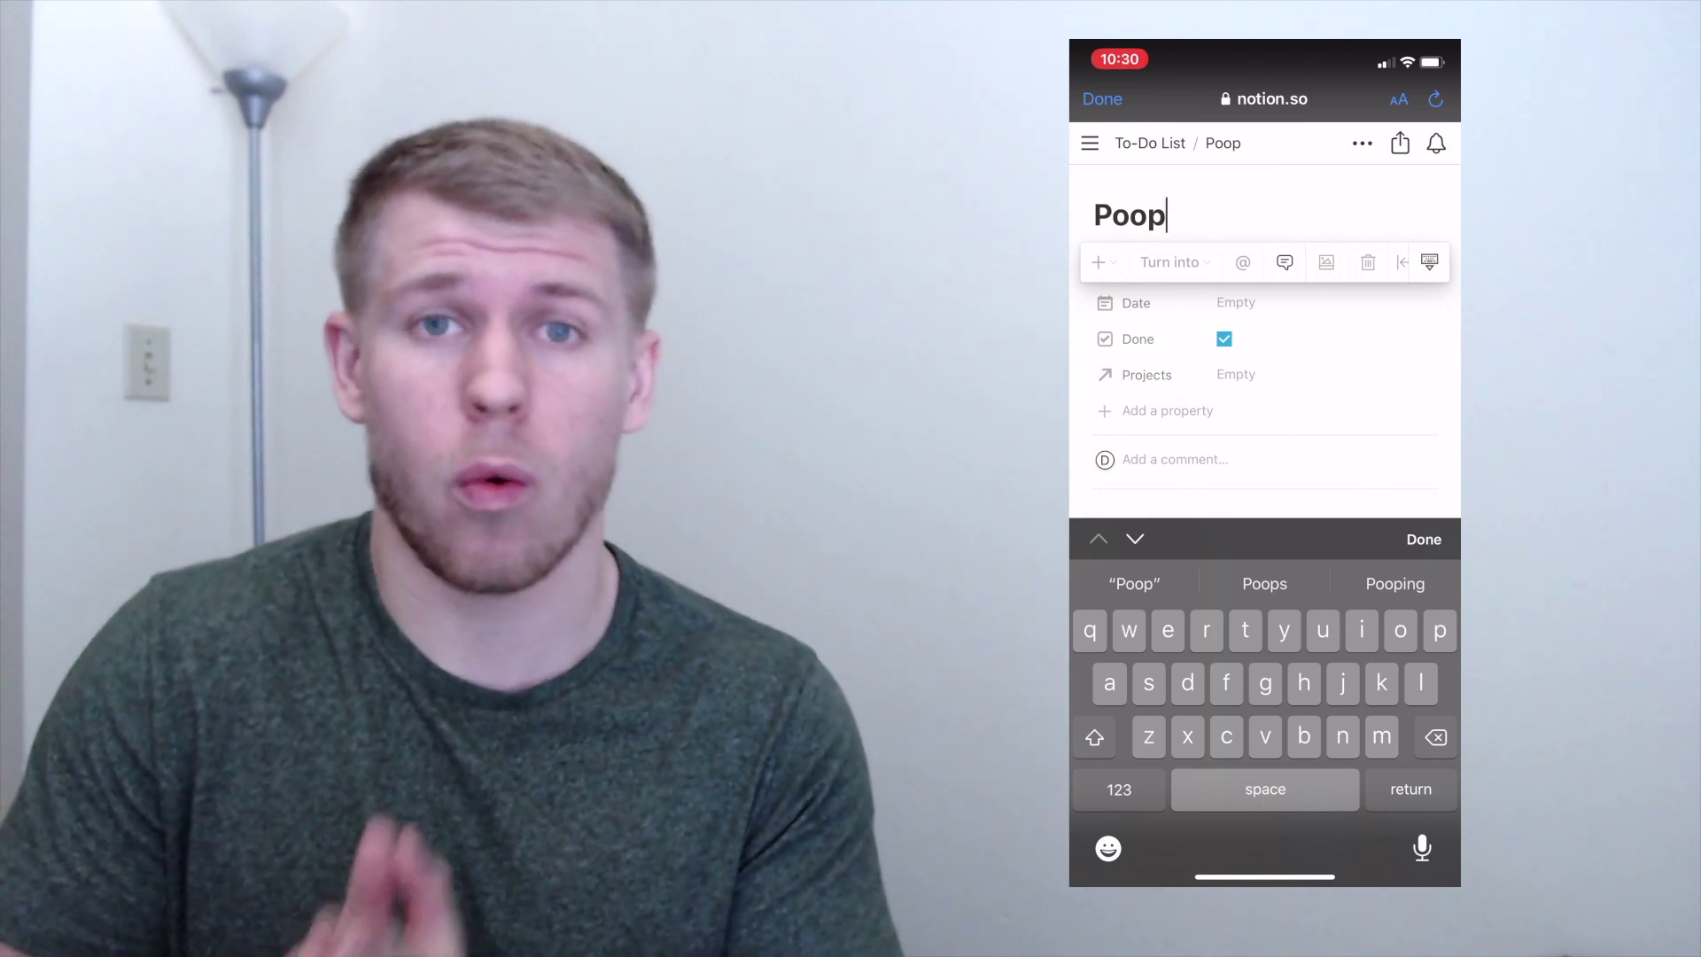
key(BackSpace)
key(BackSpace)
key(BackSpace)
key(BackSpace)
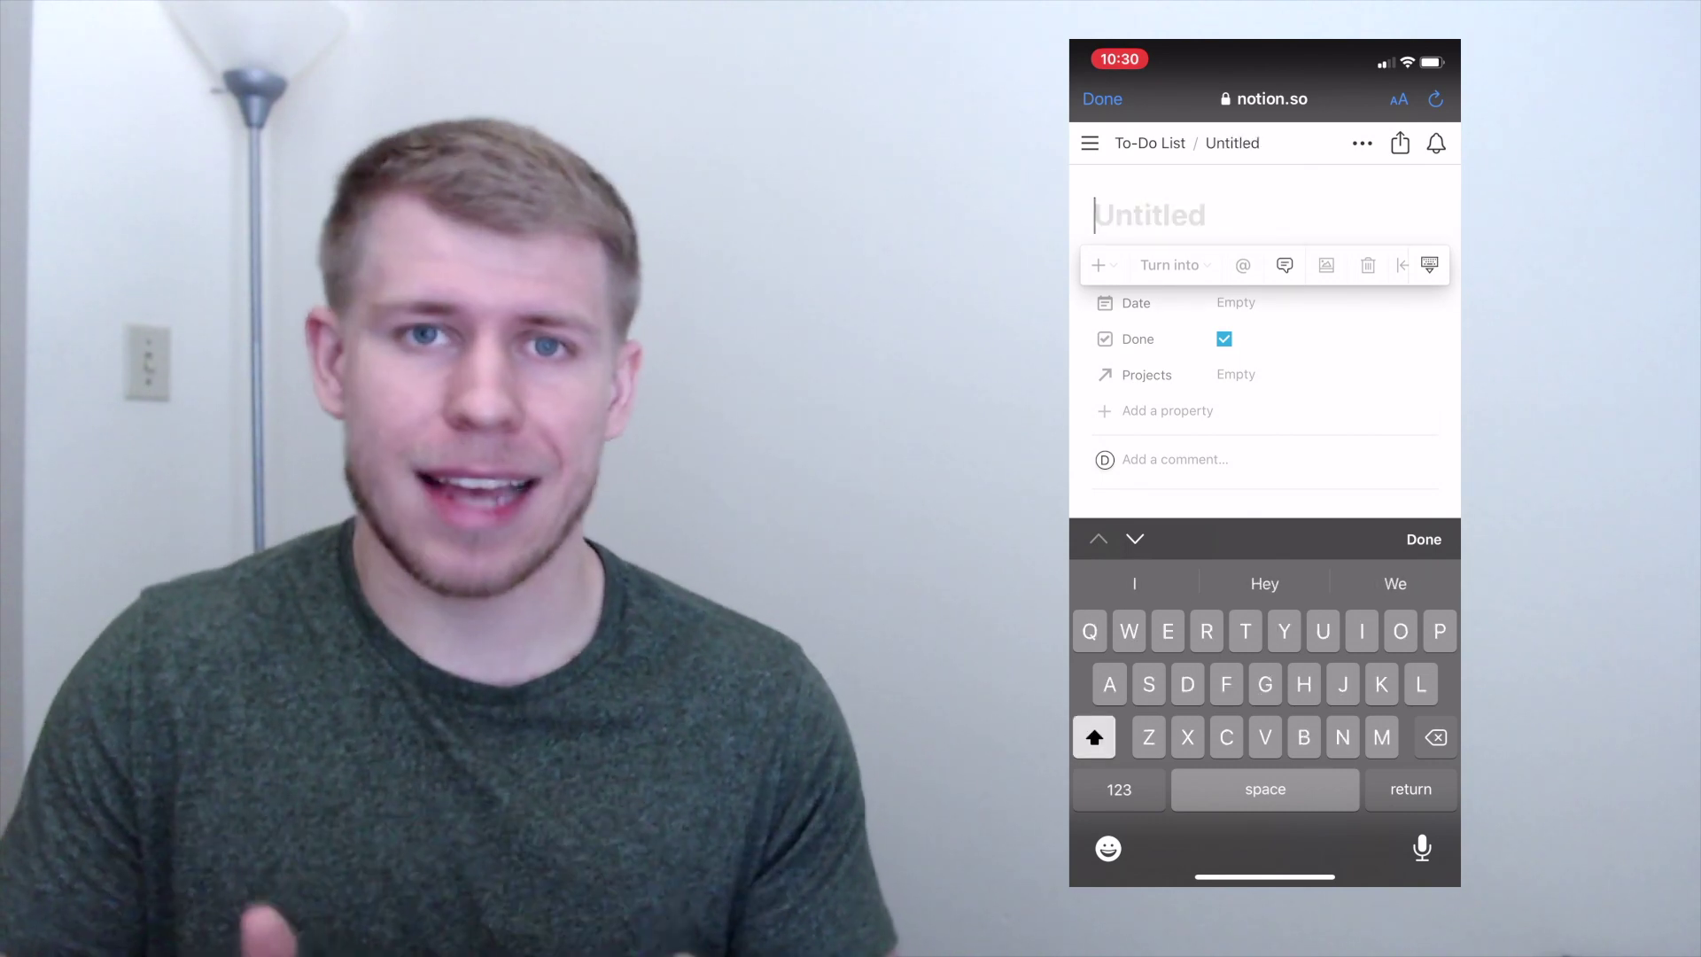